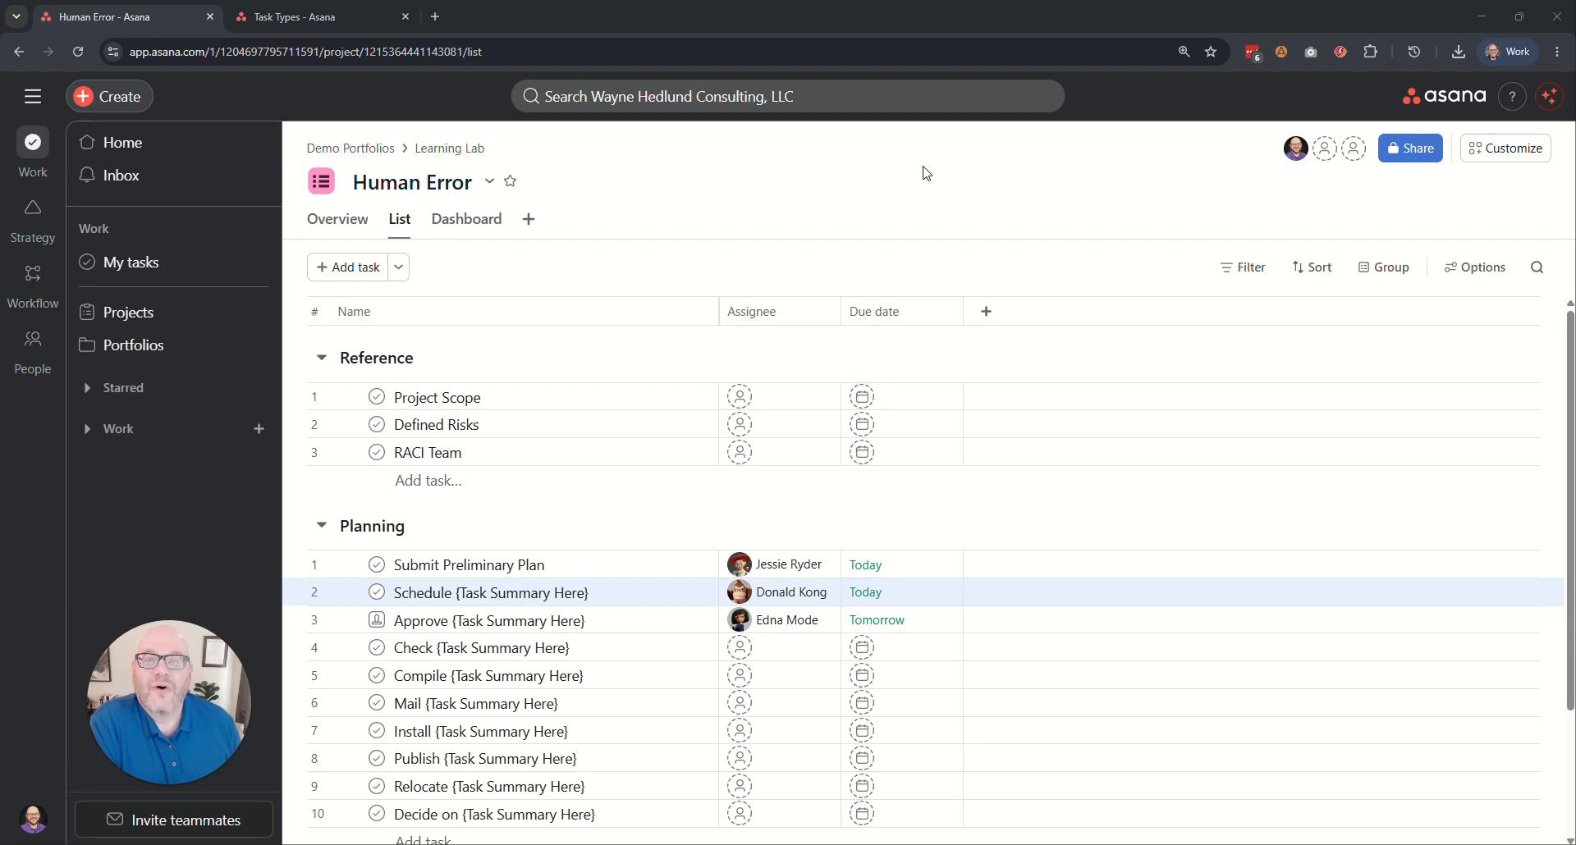
Look into the Project Scope task's details, and mark the task complete and incomplete again.
{"action": "left_click", "coordinate": [856, 191]}
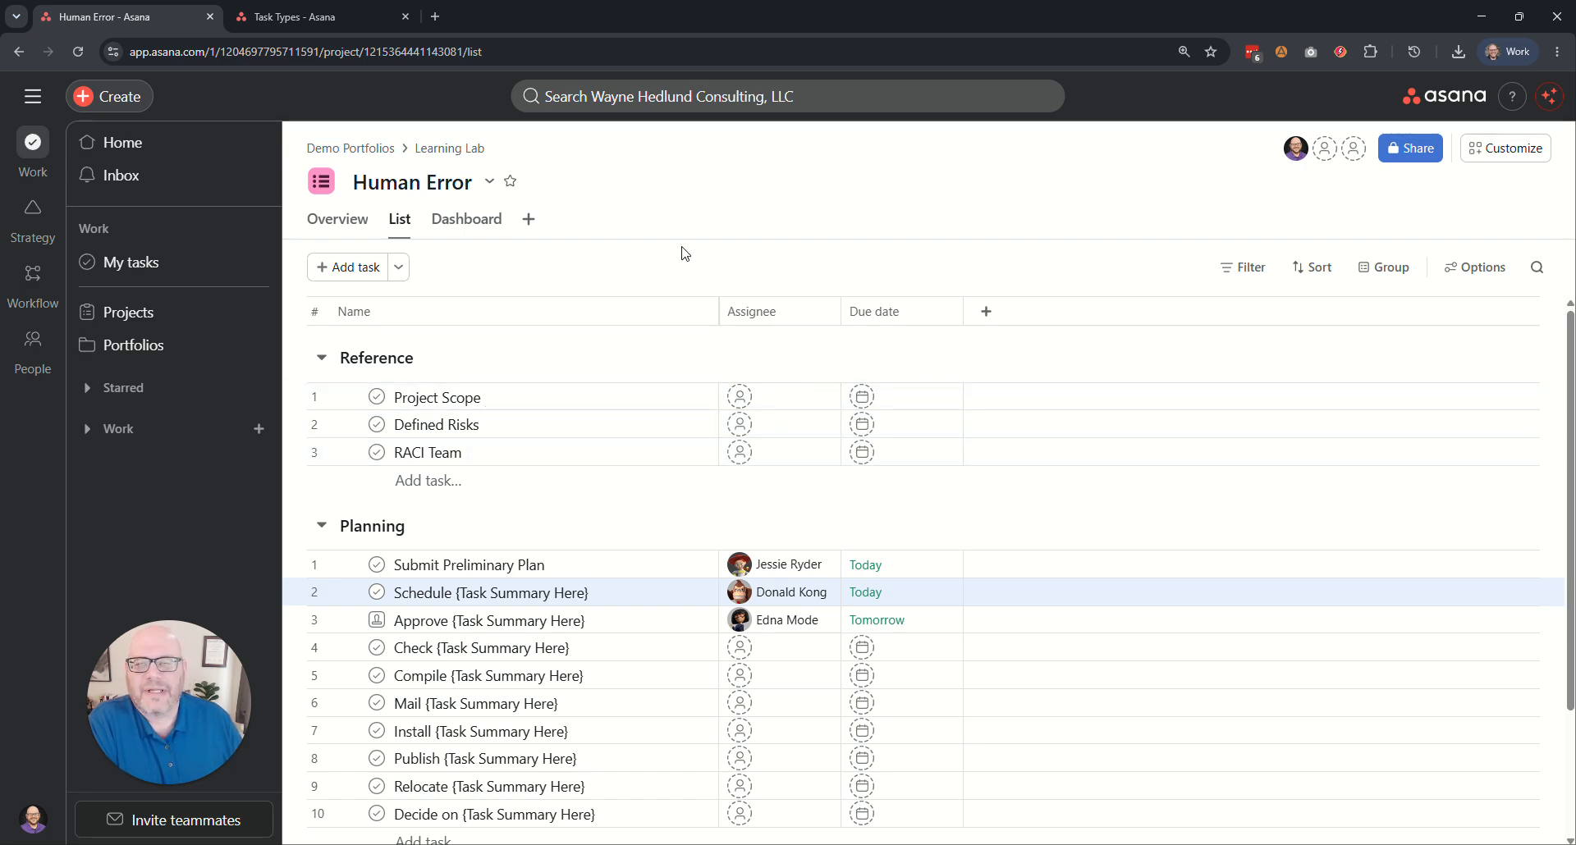
{"action": "left_click", "coordinate": [532, 407]}
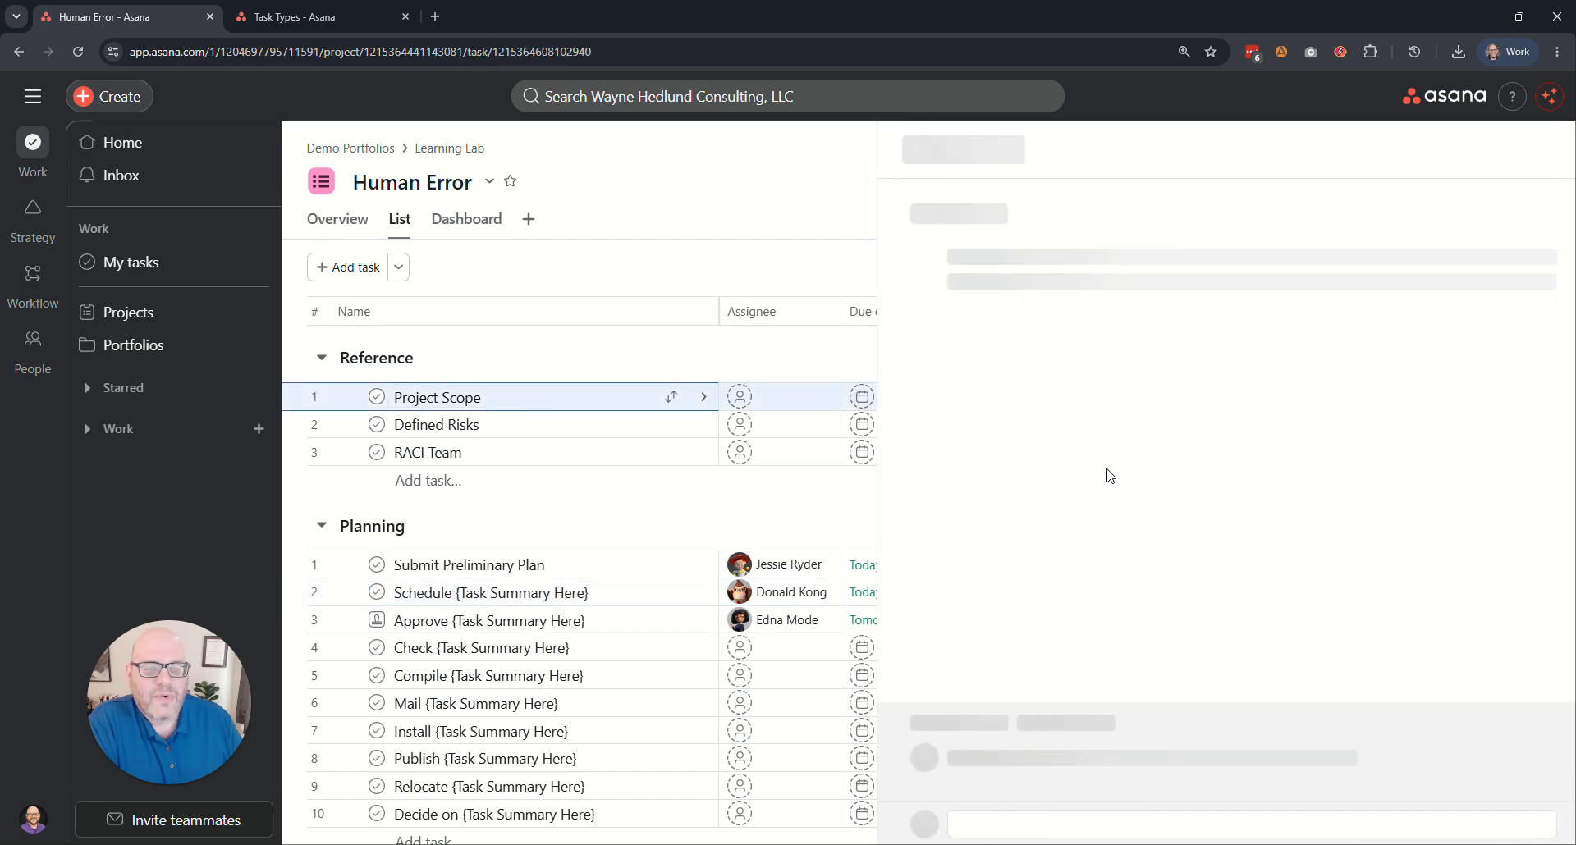
{"action": "key", "text": "Escape"}
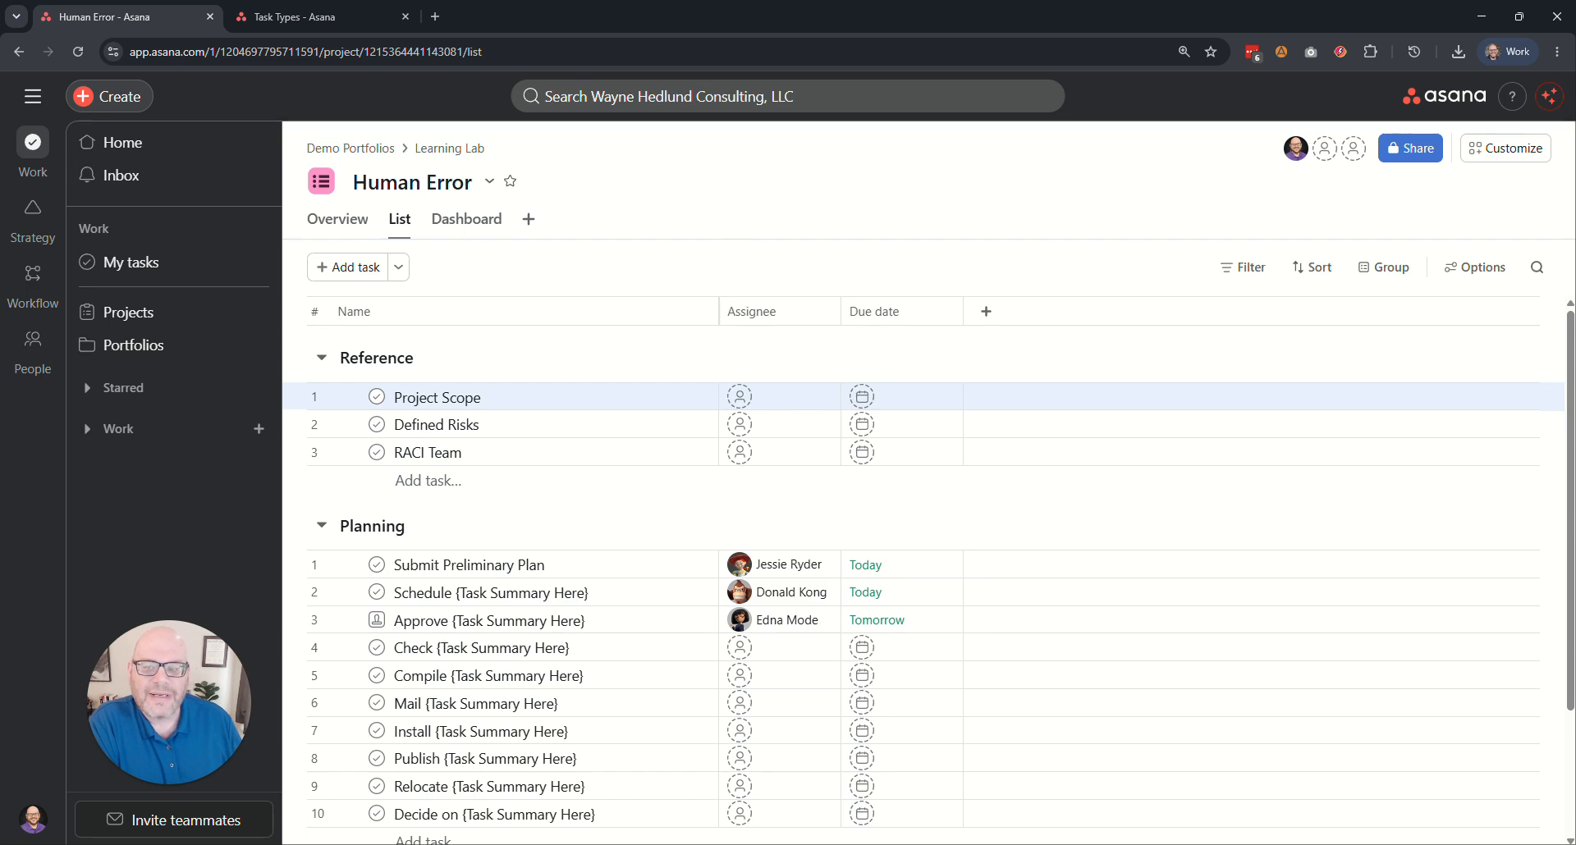
{"action": "left_click", "coordinate": [377, 397]}
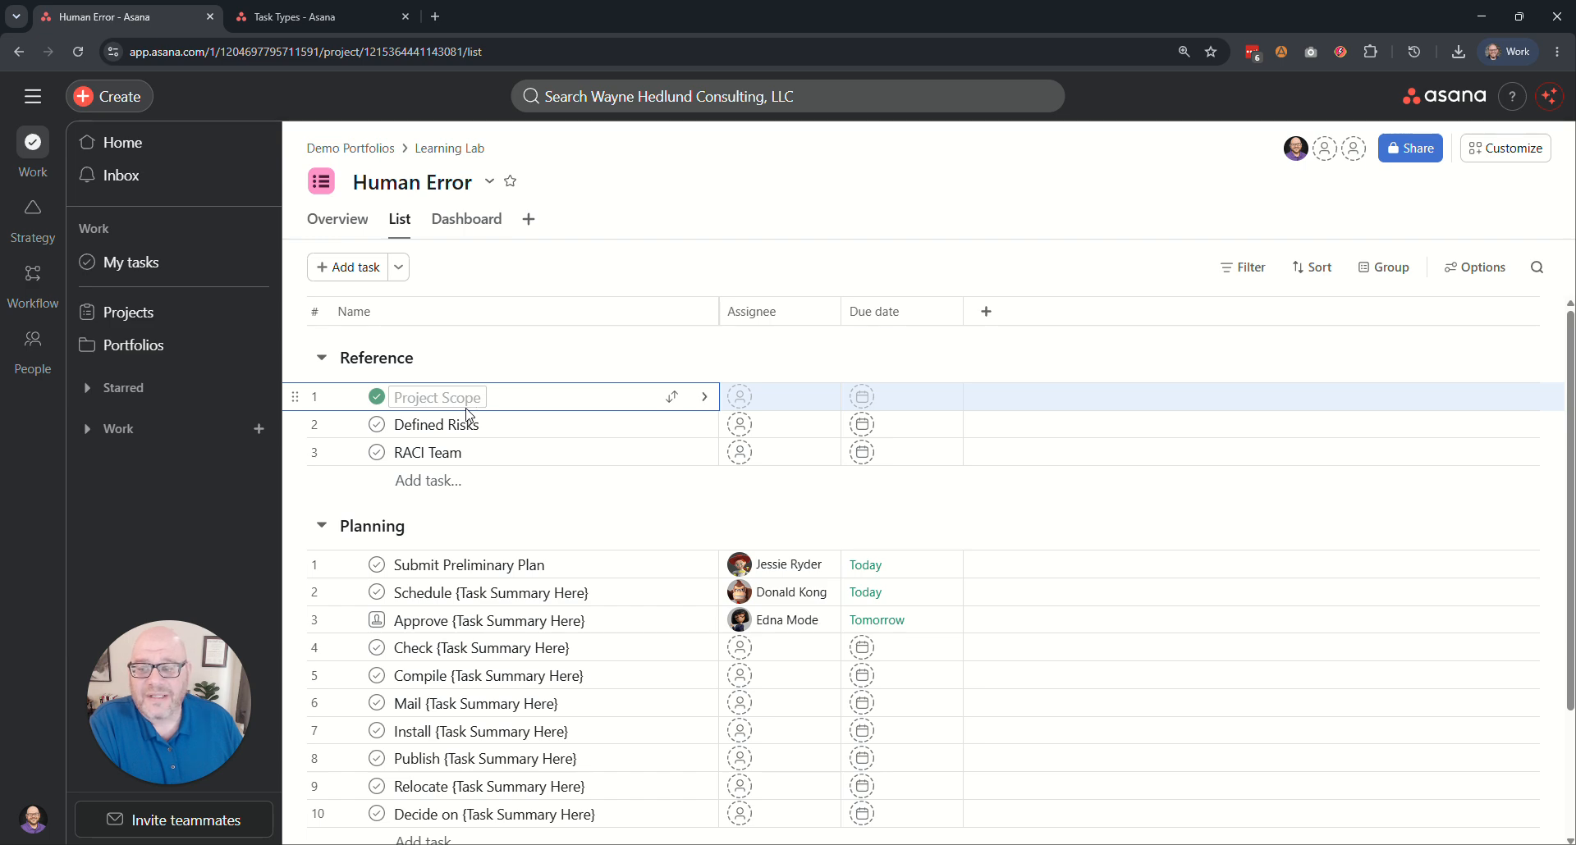
{"action": "left_click", "coordinate": [377, 396]}
Filter the Human Error task list to incomplete tasks and save the view with that filter.
{"action": "left_click", "coordinate": [1233, 269]}
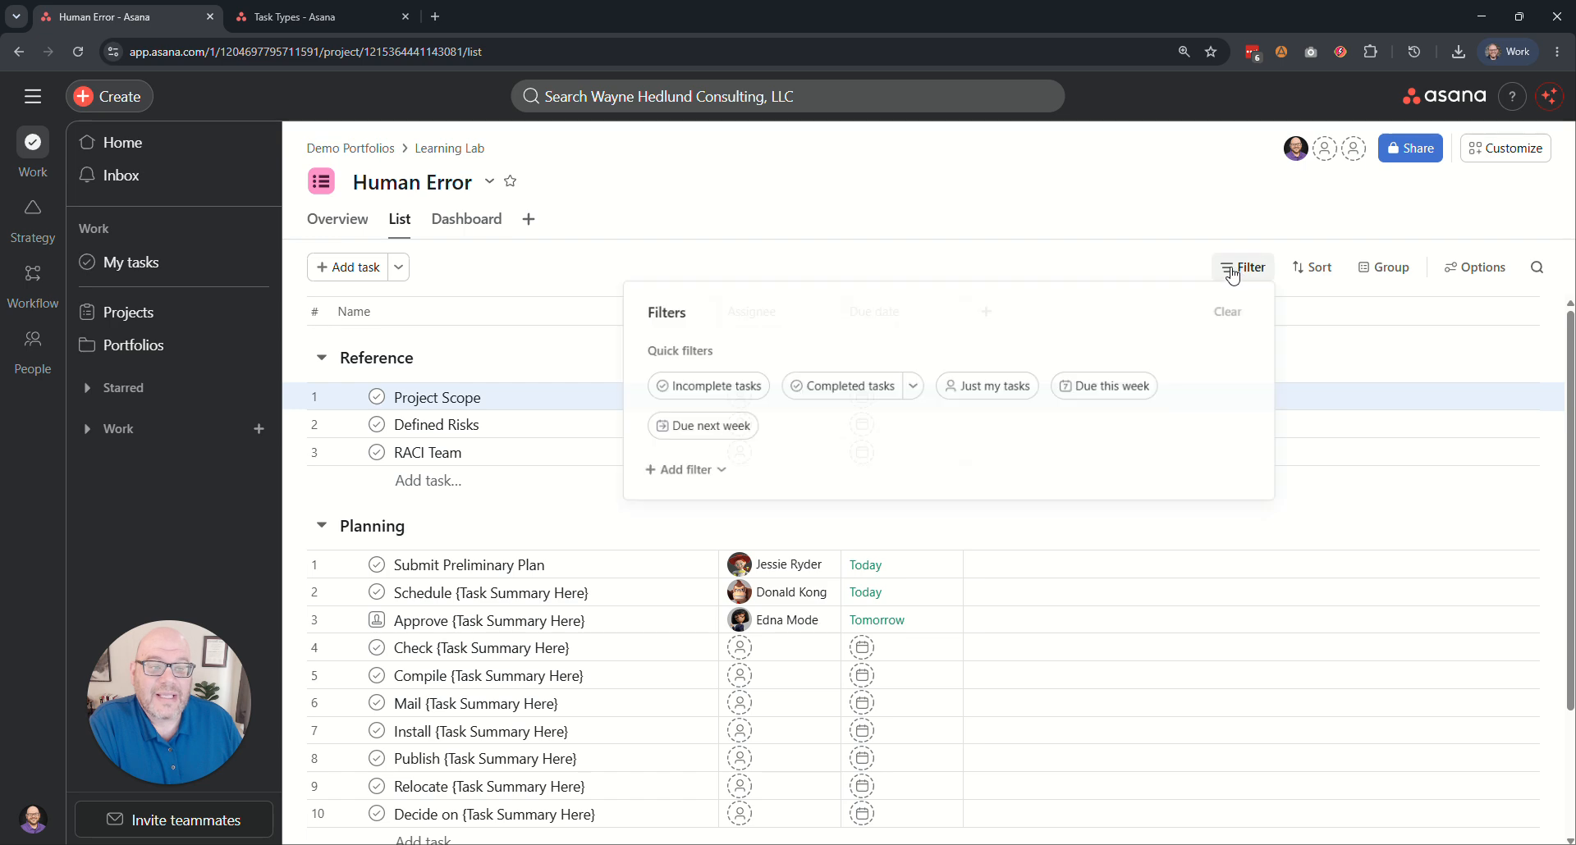
{"action": "left_click", "coordinate": [722, 385]}
{"action": "left_click", "coordinate": [756, 240]}
{"action": "left_click", "coordinate": [1494, 267]}
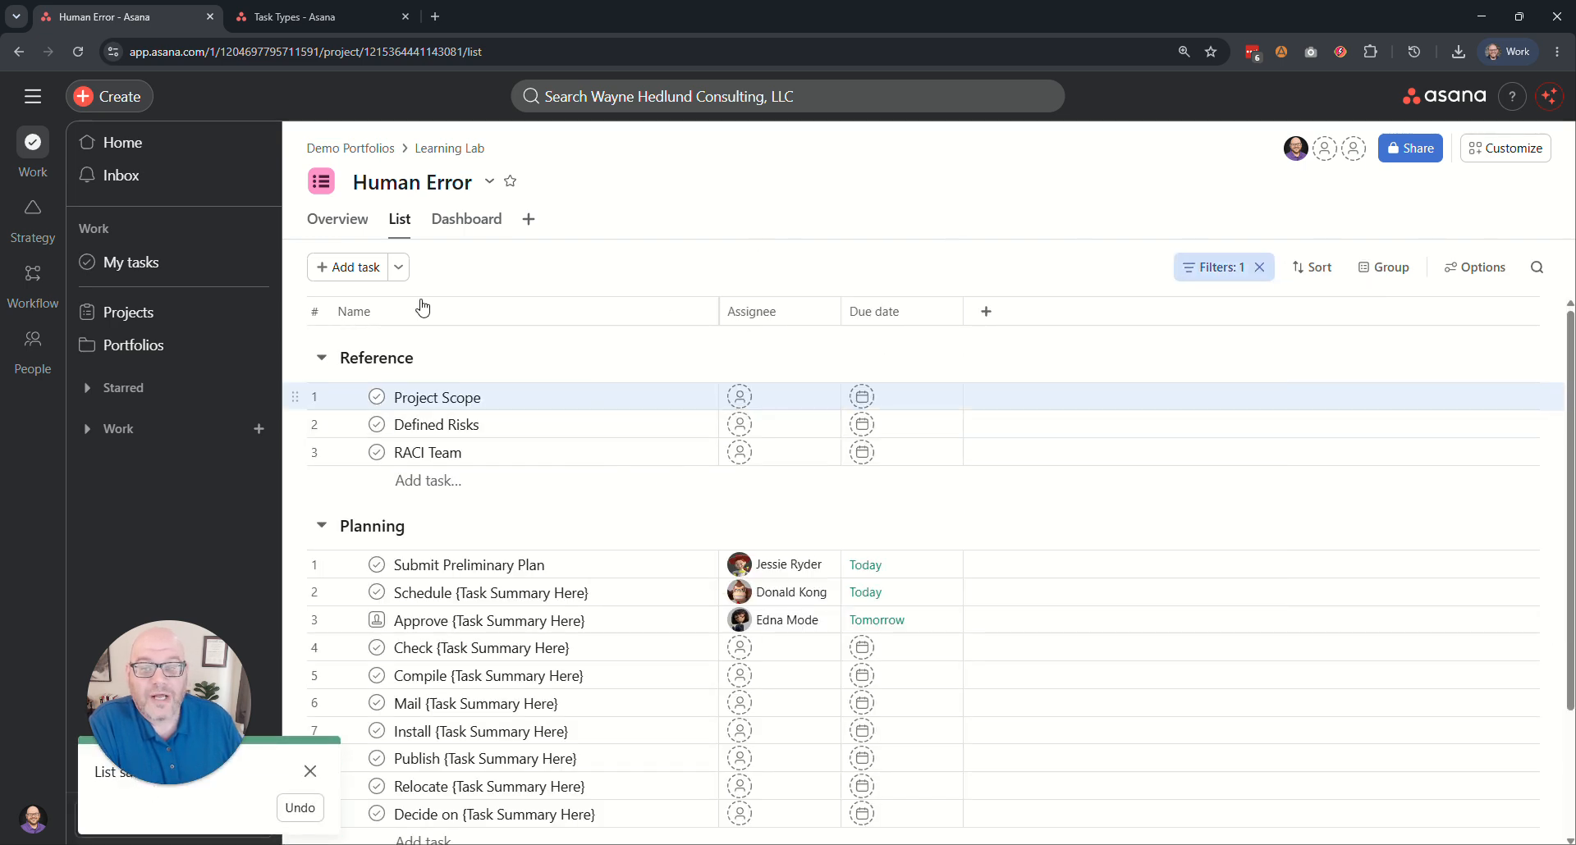
{"action": "left_click", "coordinate": [1212, 267]}
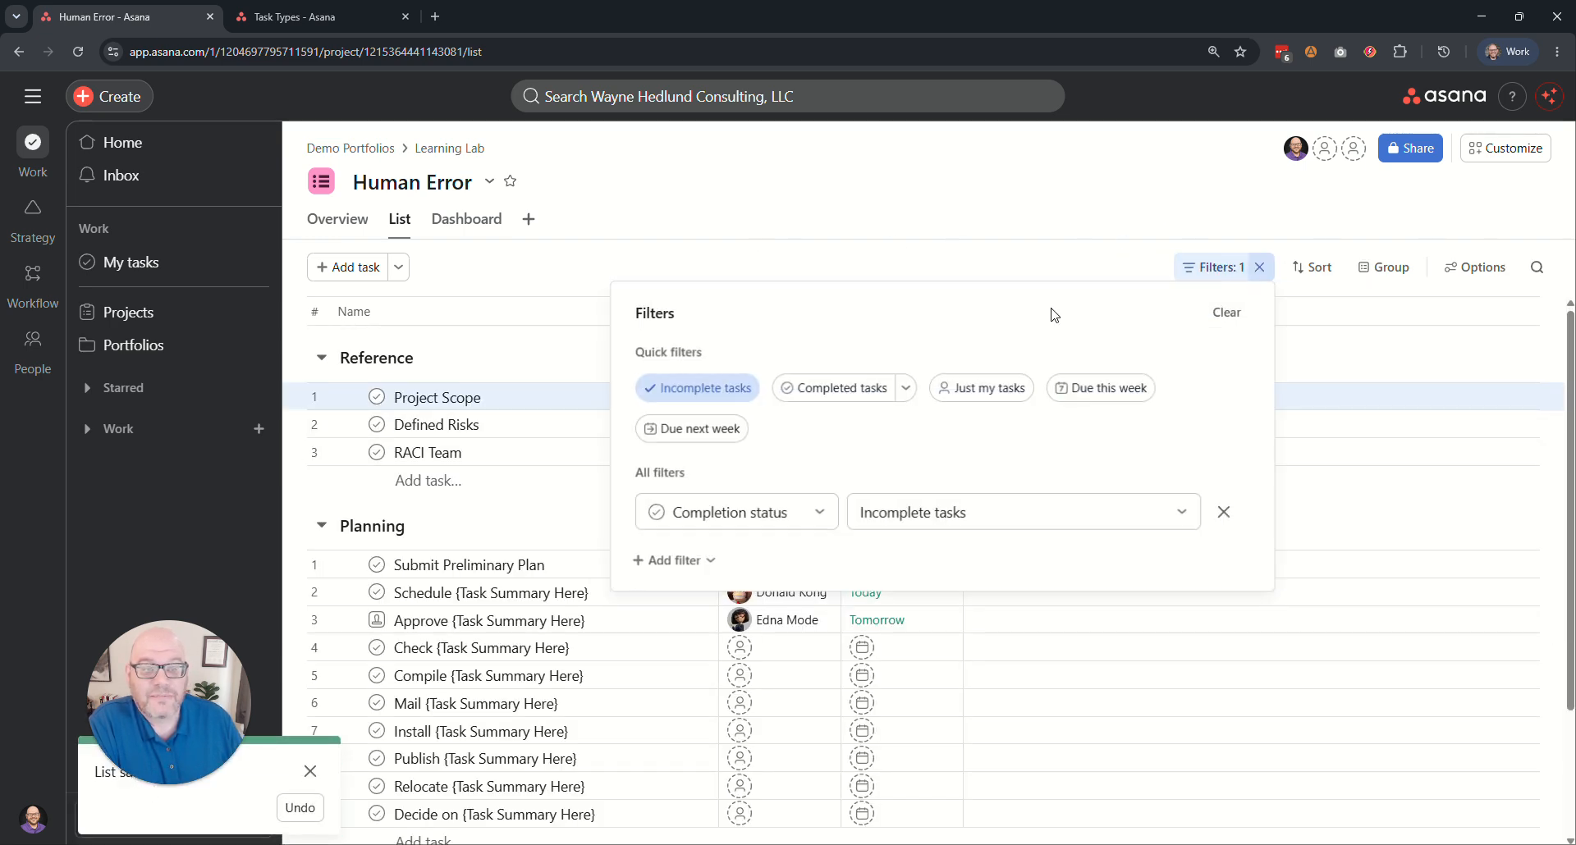
{"action": "left_click", "coordinate": [663, 259]}
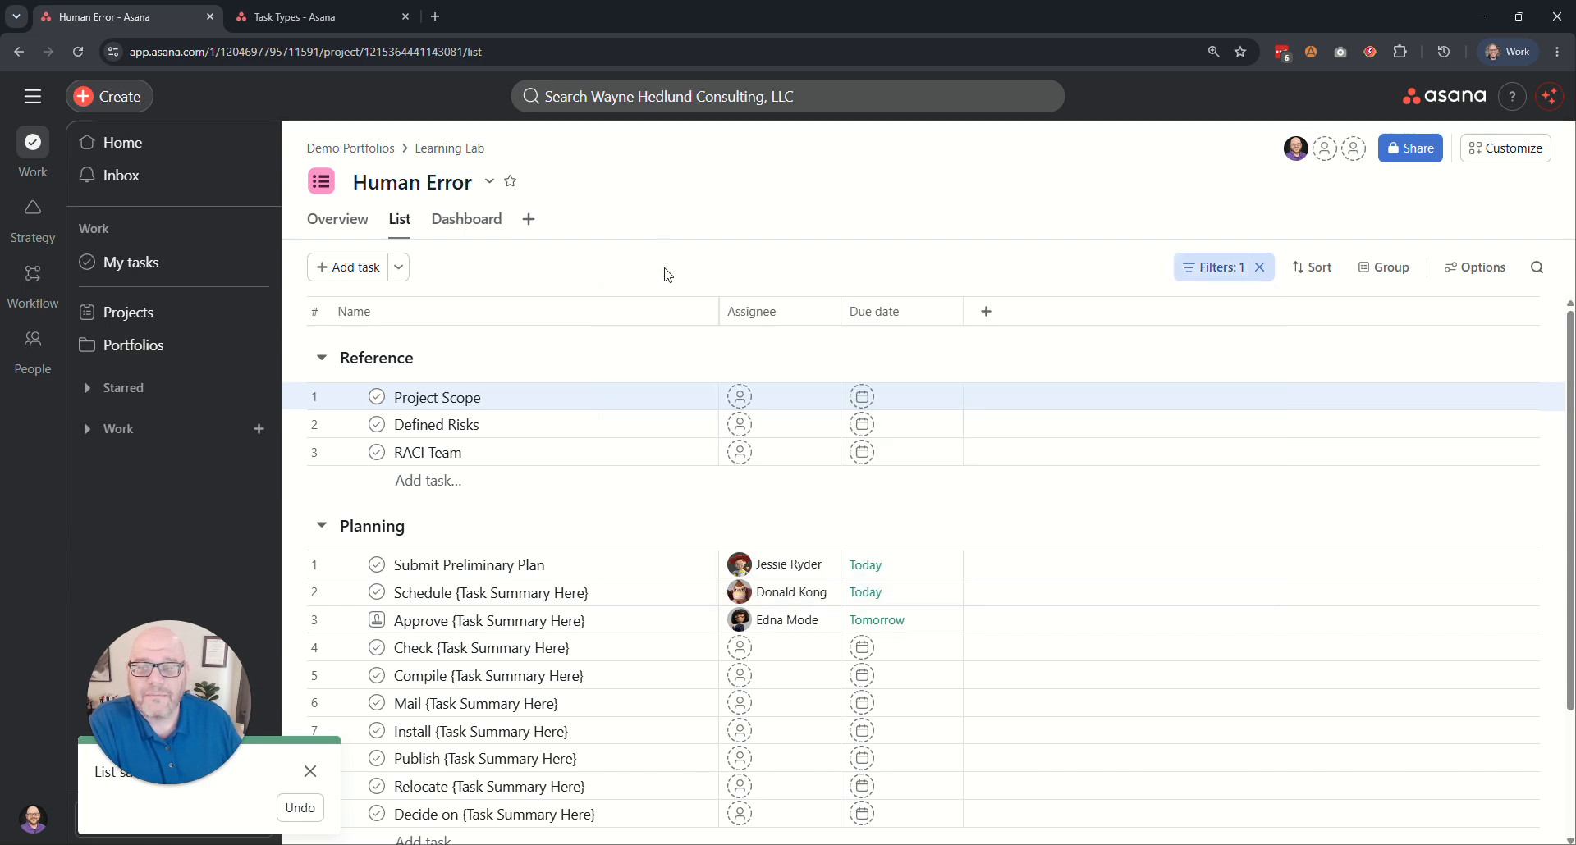
Mark the Project Scope task complete with the filter active, and clear the incomplete-tasks filter.
{"action": "left_click", "coordinate": [377, 397]}
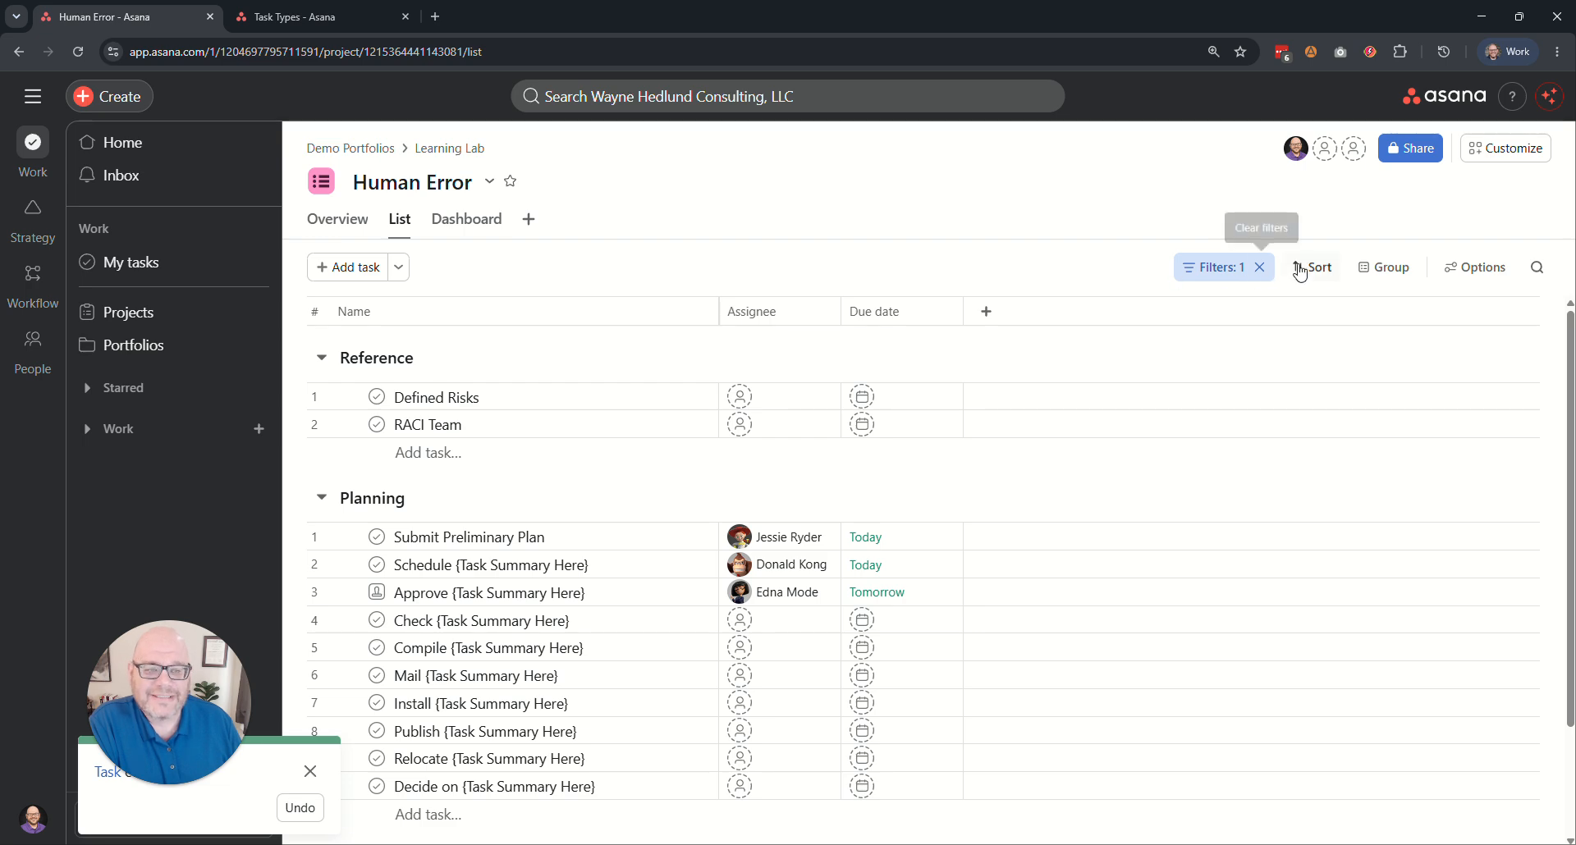
{"action": "left_click", "coordinate": [1255, 269]}
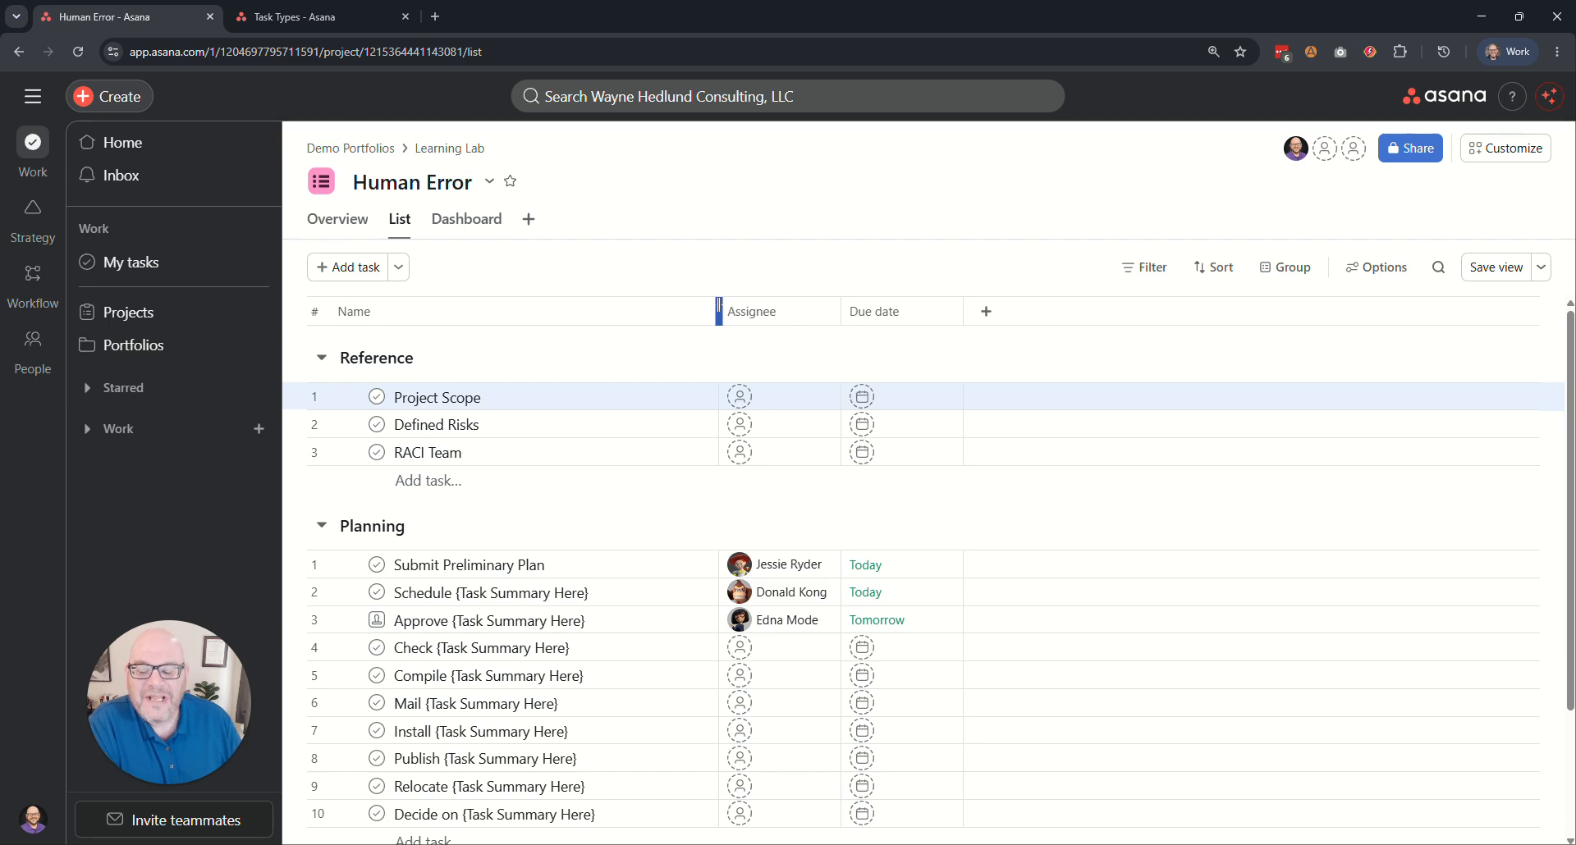
Examine the details of the Submit Preliminary Plan task in the Planning section, including its assignee, description and activity.
{"action": "scroll", "coordinate": [564, 443], "scroll_direction": "down", "scroll_amount": 1}
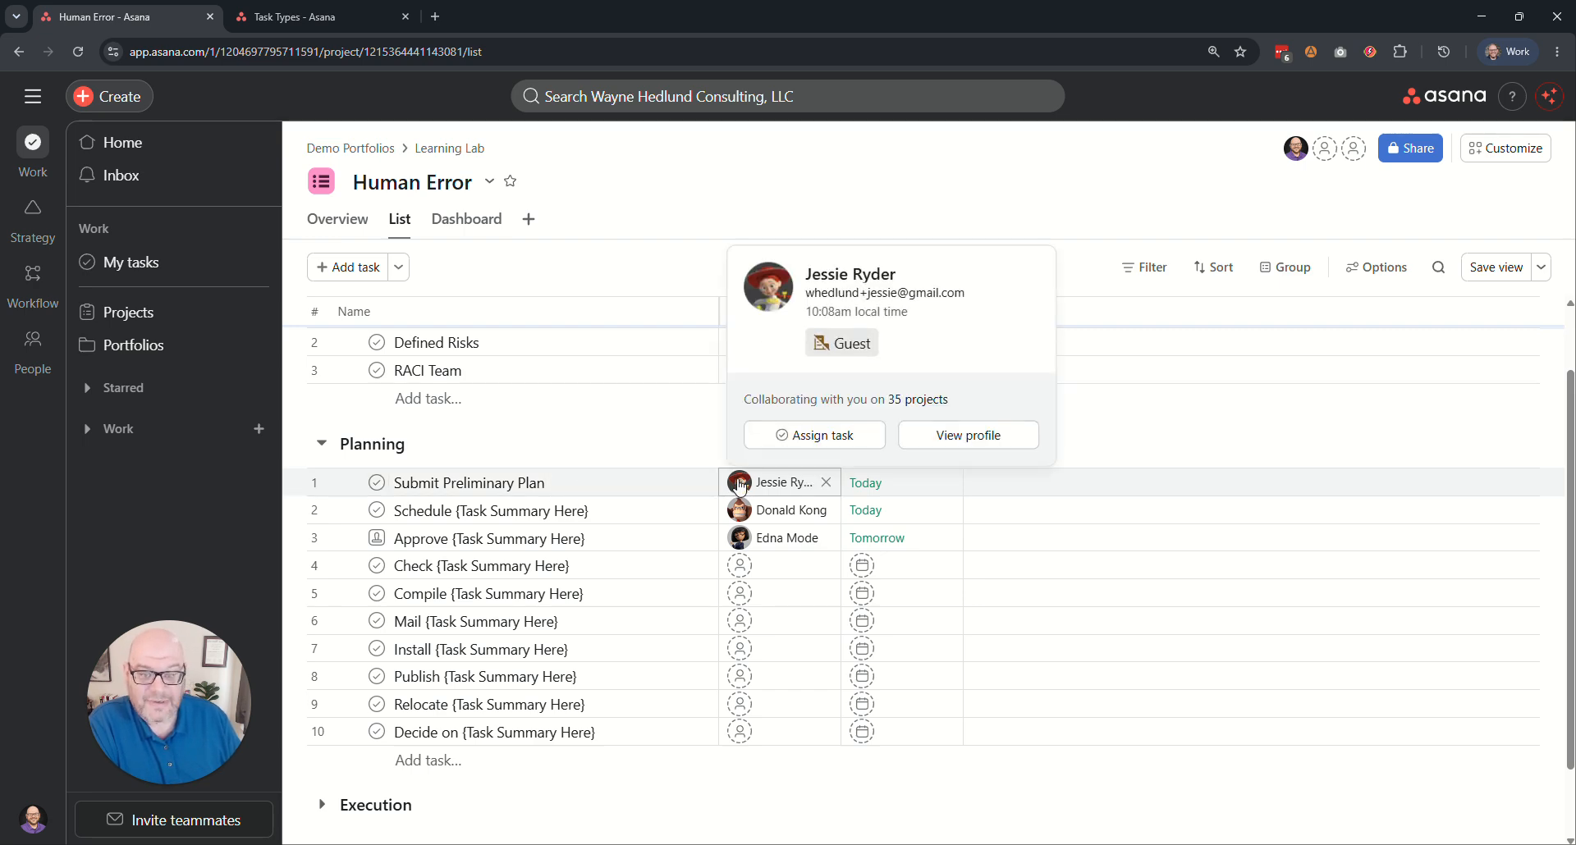
{"action": "left_click", "coordinate": [666, 484]}
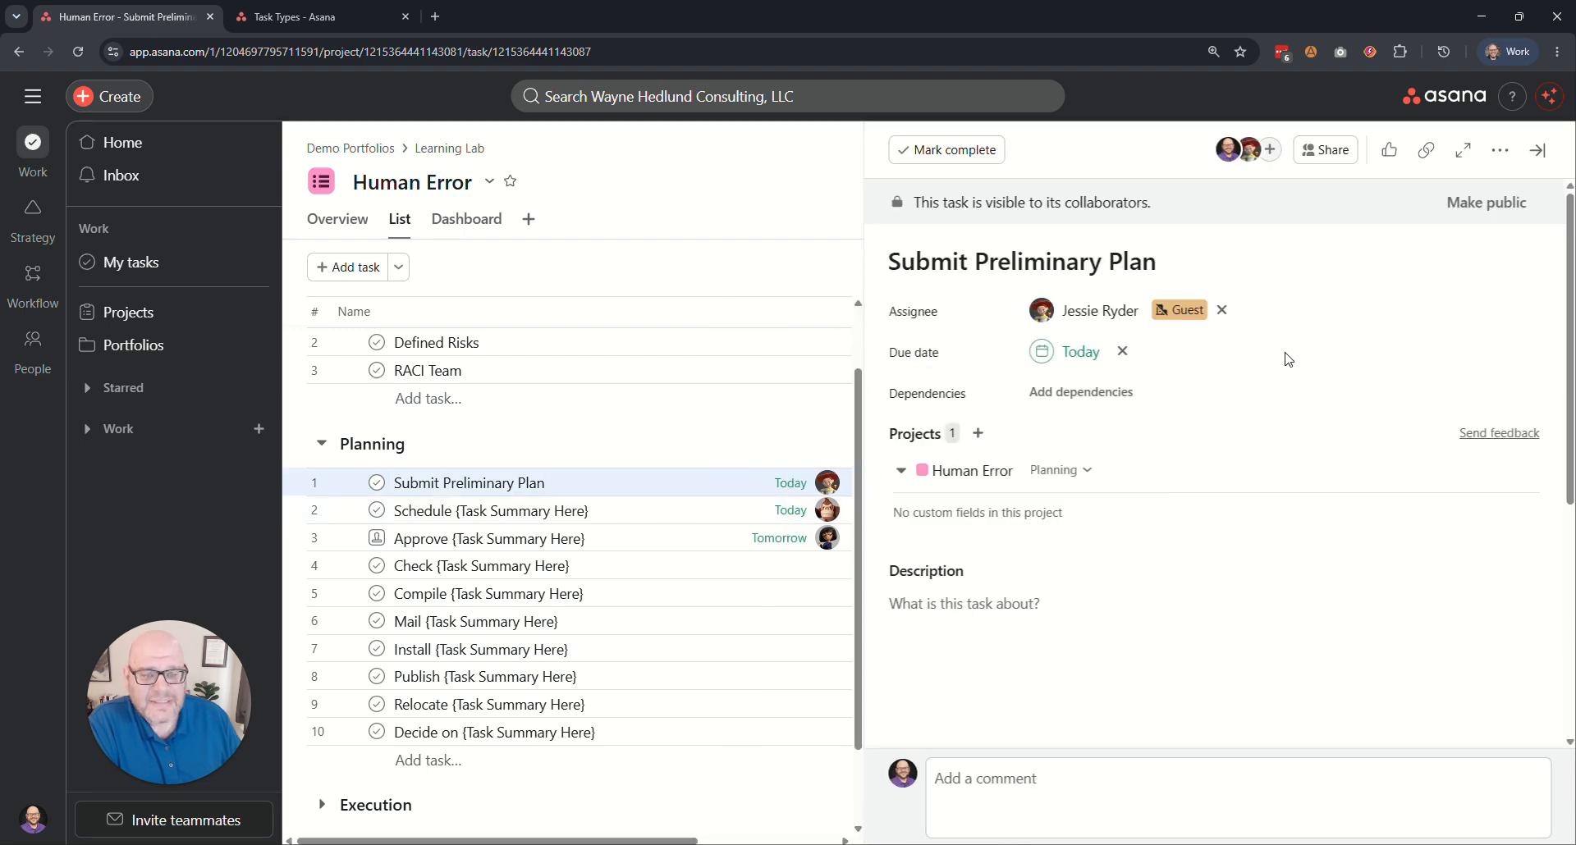
{"action": "scroll", "coordinate": [1194, 415], "scroll_direction": "down", "scroll_amount": 4}
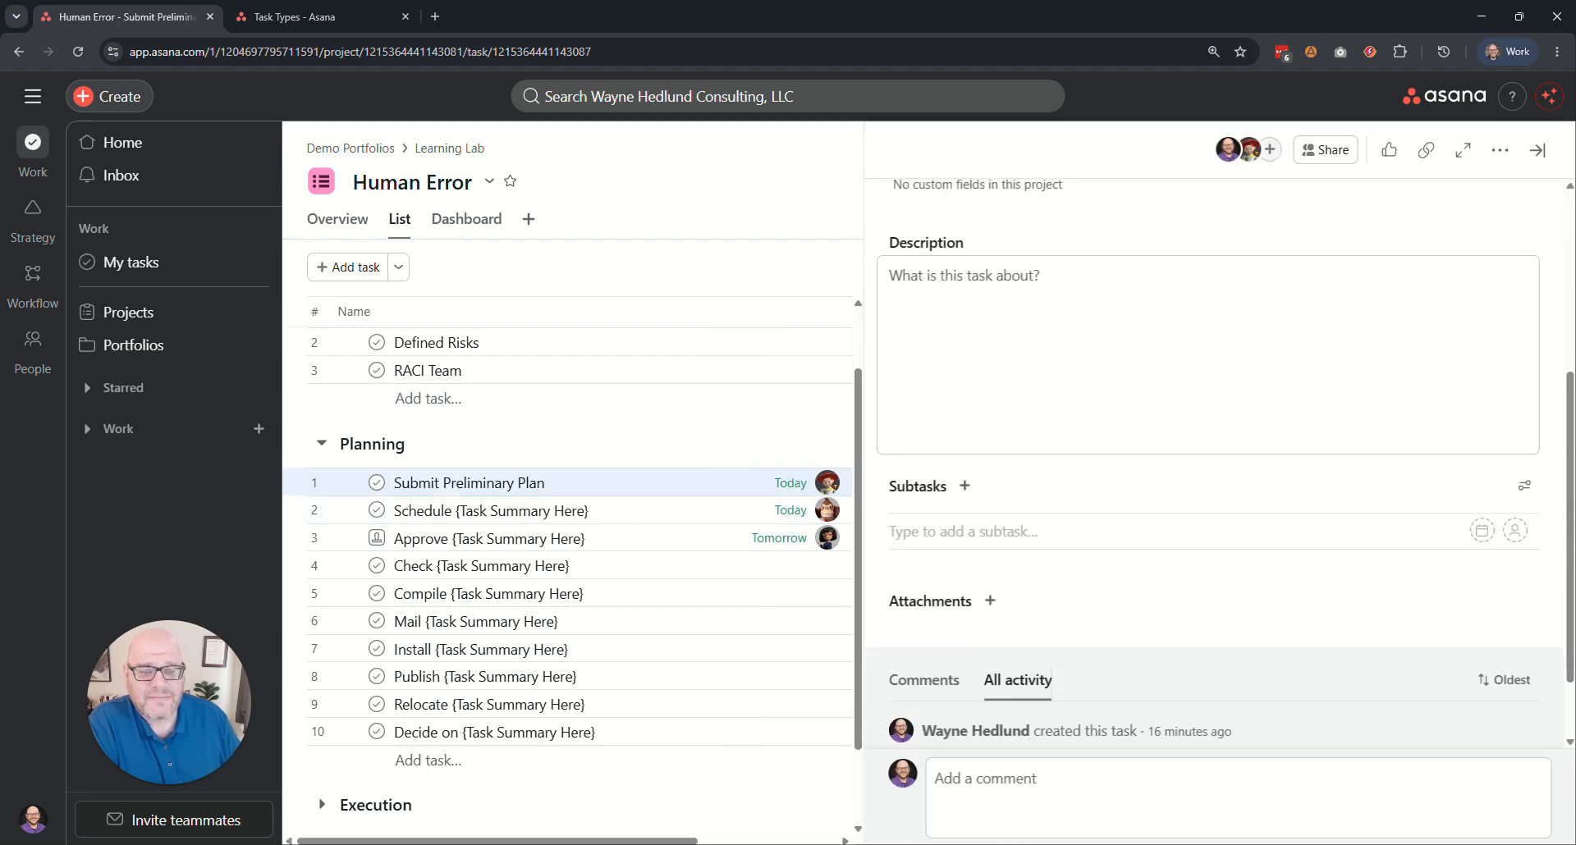
{"action": "scroll", "coordinate": [1179, 536], "scroll_direction": "up", "scroll_amount": 4}
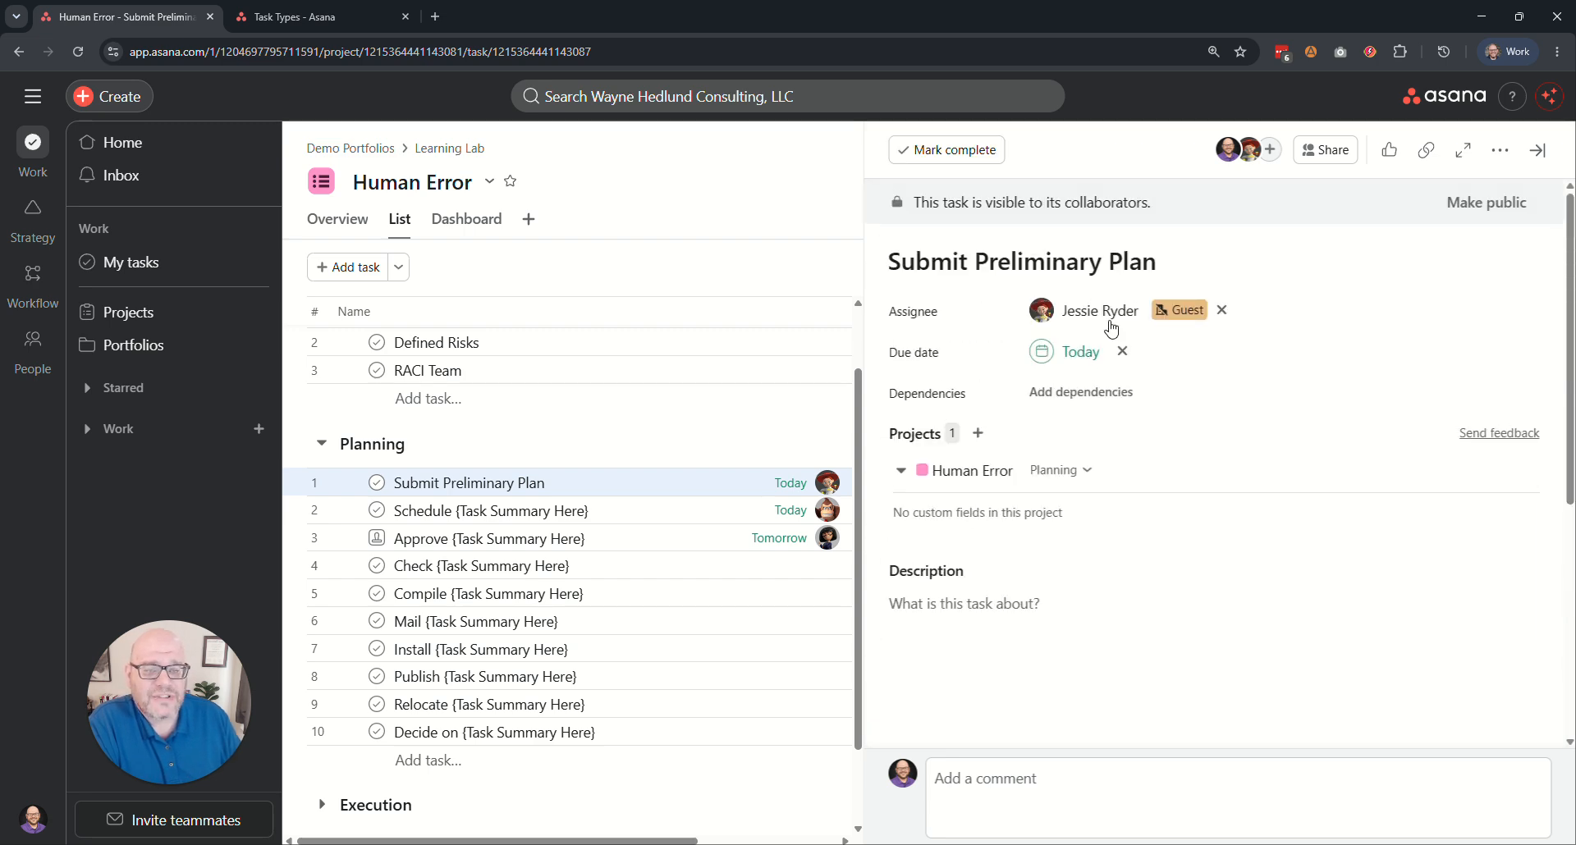
{"action": "mouse_move", "coordinate": [1039, 319]}
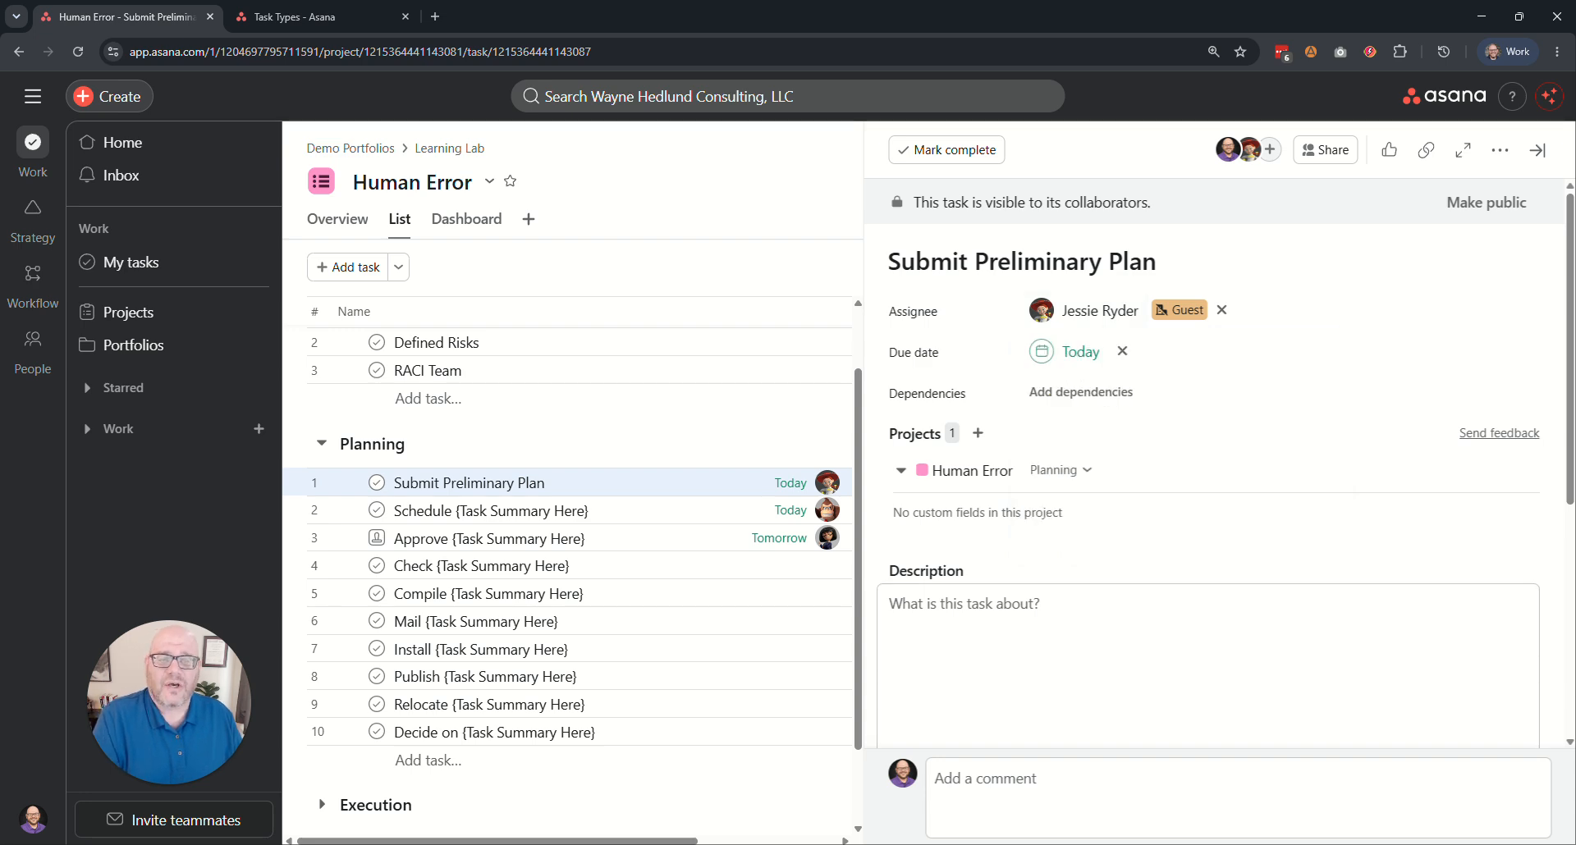
Try to post a comment on the Submit Preliminary Plan task that mentions a teammate and asks "- do you have that report?".
{"action": "left_click", "coordinate": [1026, 784]}
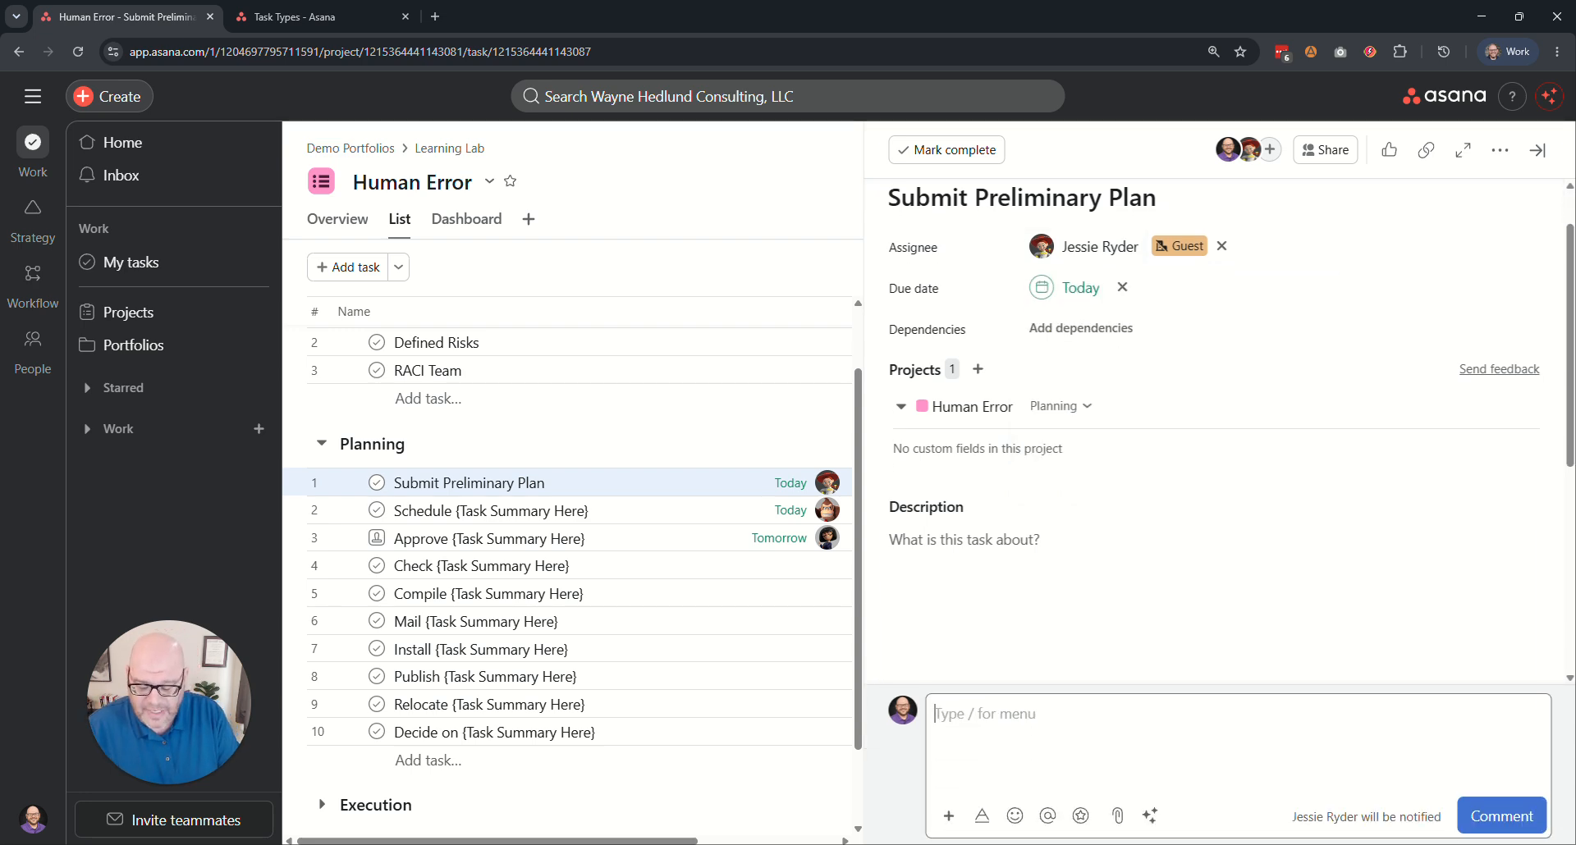
{"action": "type", "text": "@fred"}
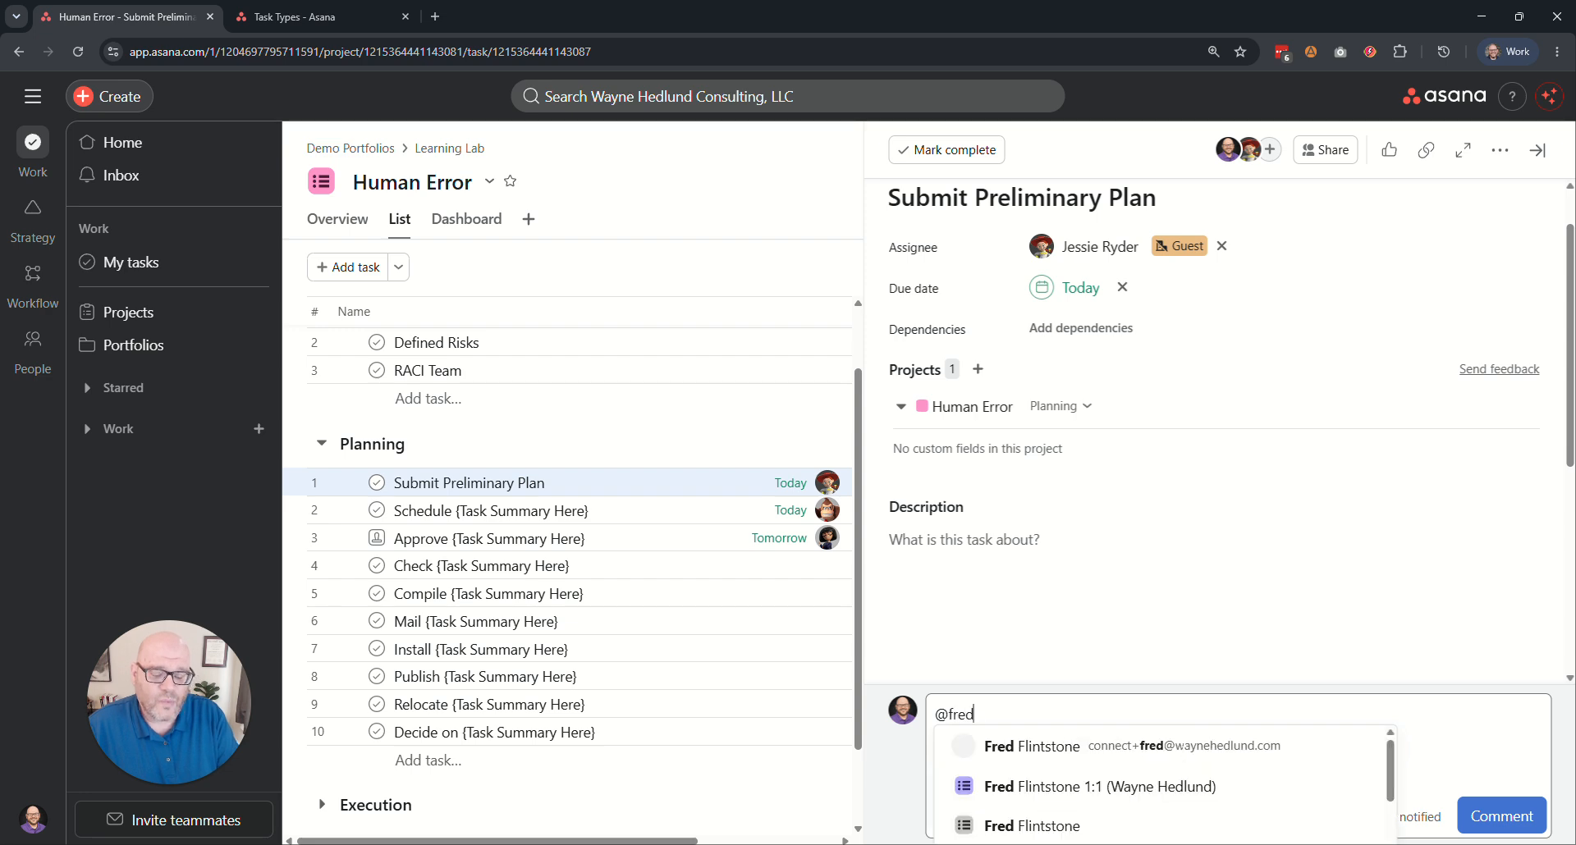
{"action": "key", "text": "Return"}
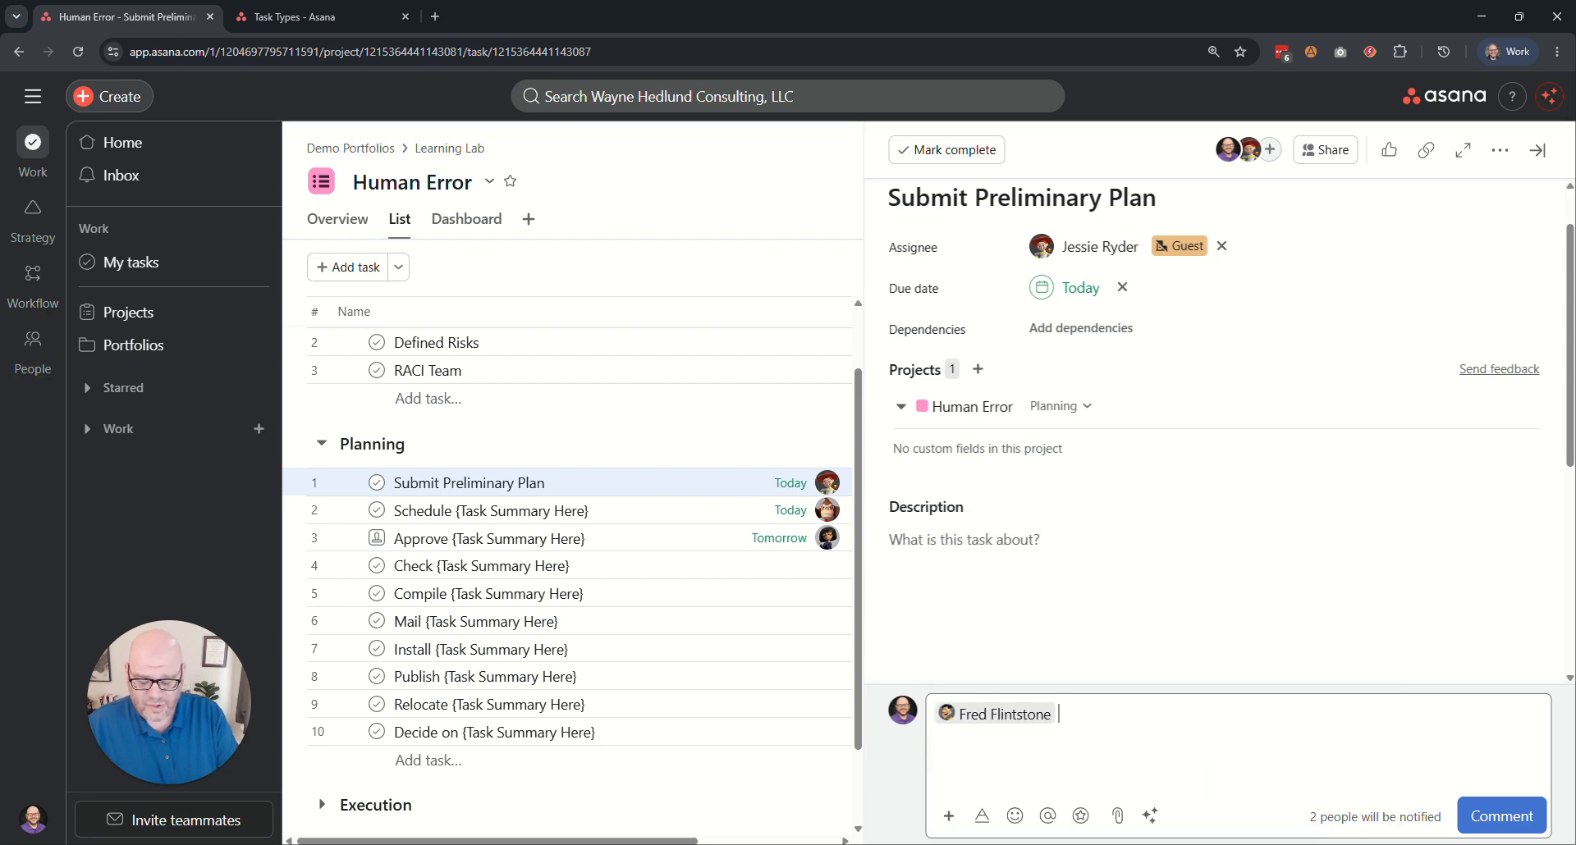
{"action": "type", "text": "- d"}
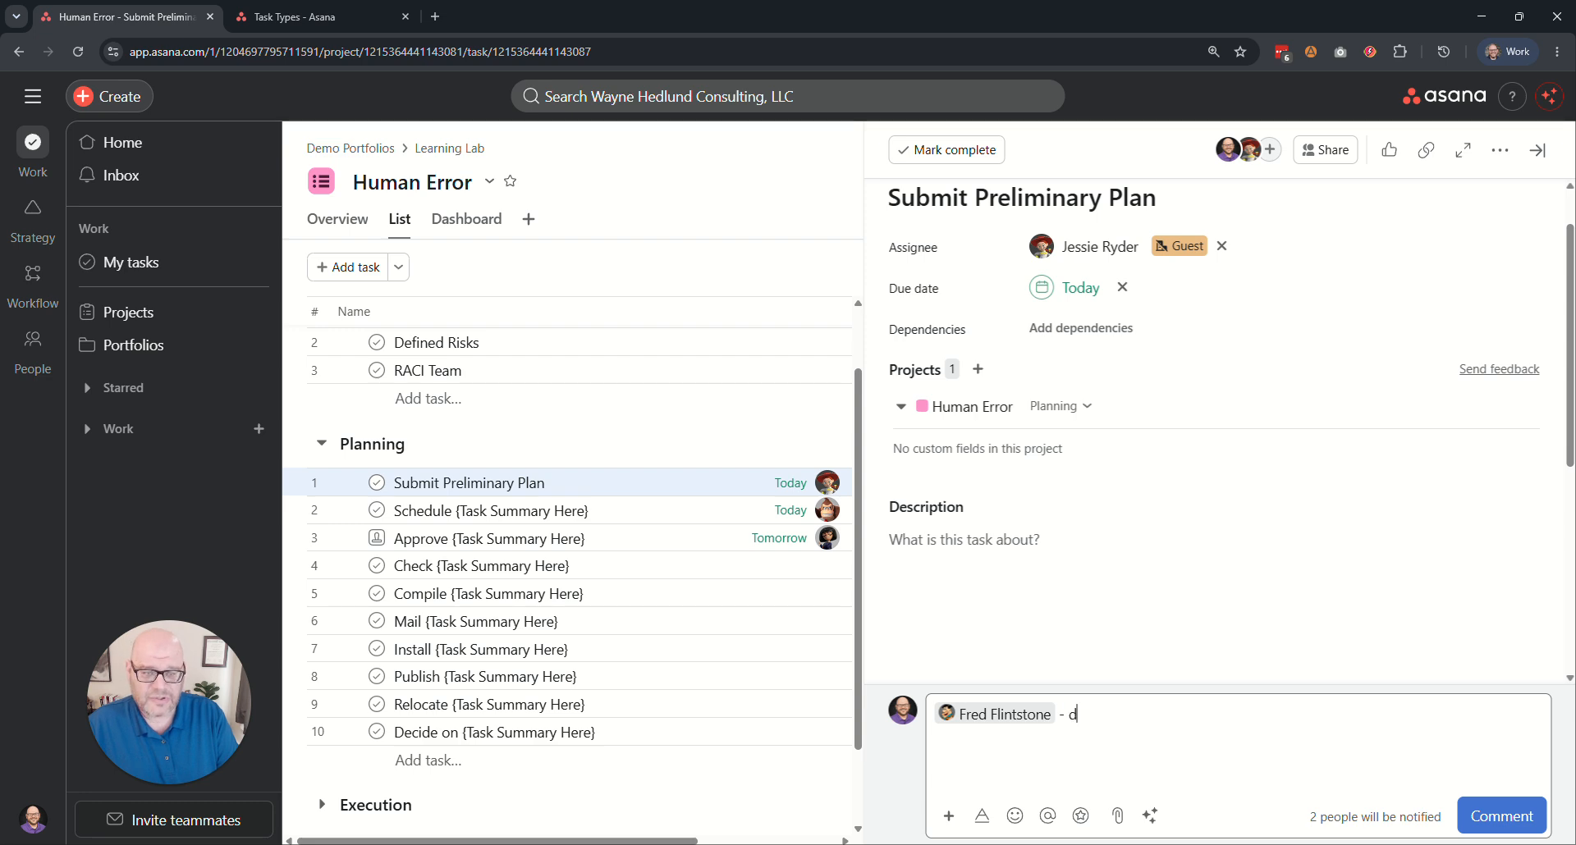
{"action": "type", "text": "o you have that report?"}
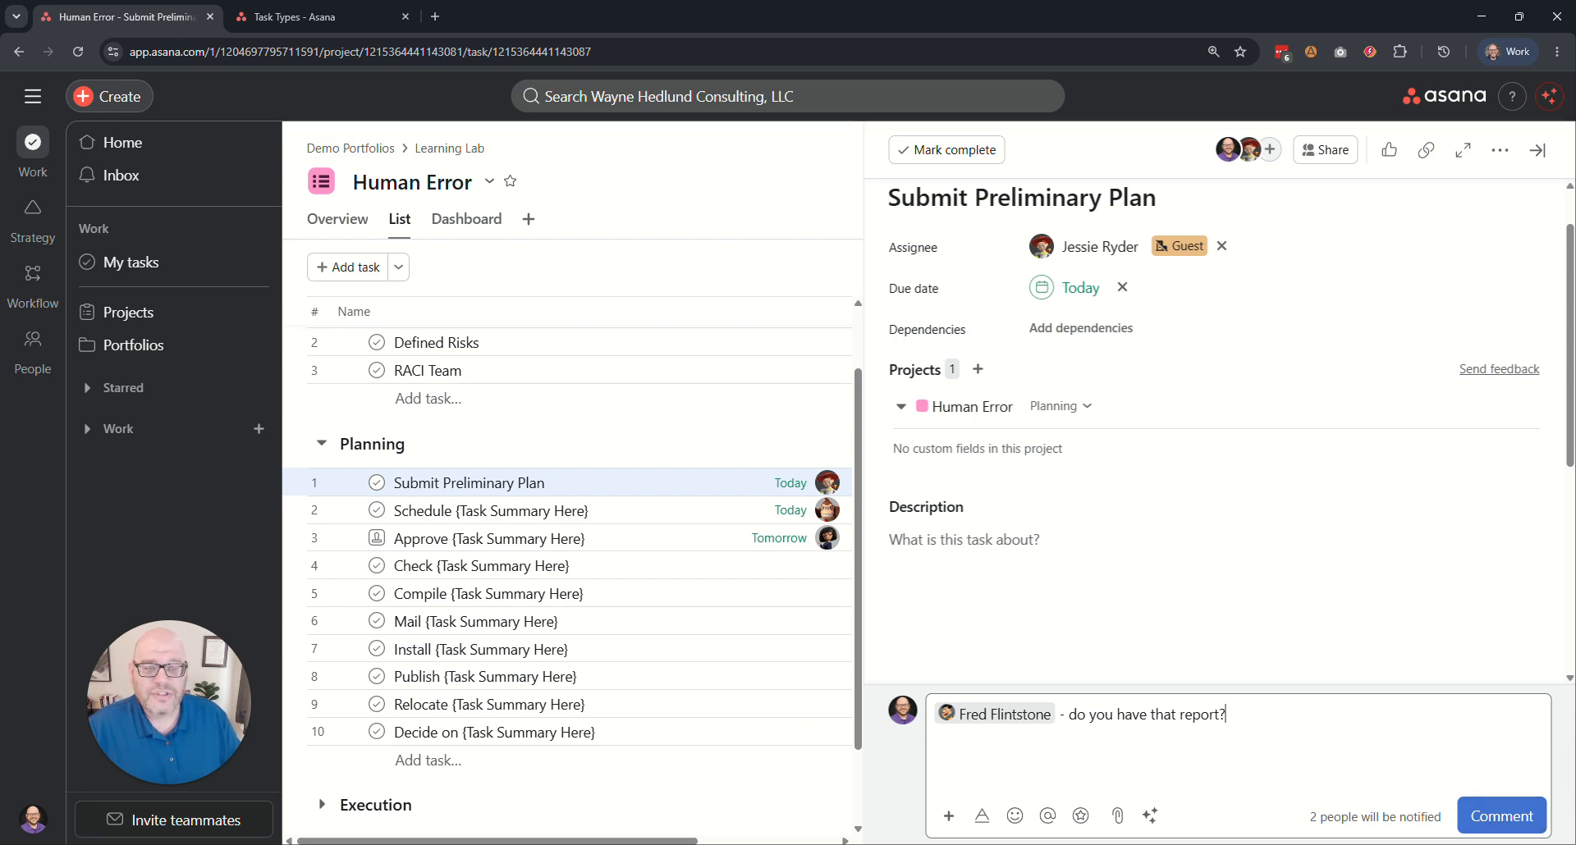
{"action": "left_click", "coordinate": [1493, 817]}
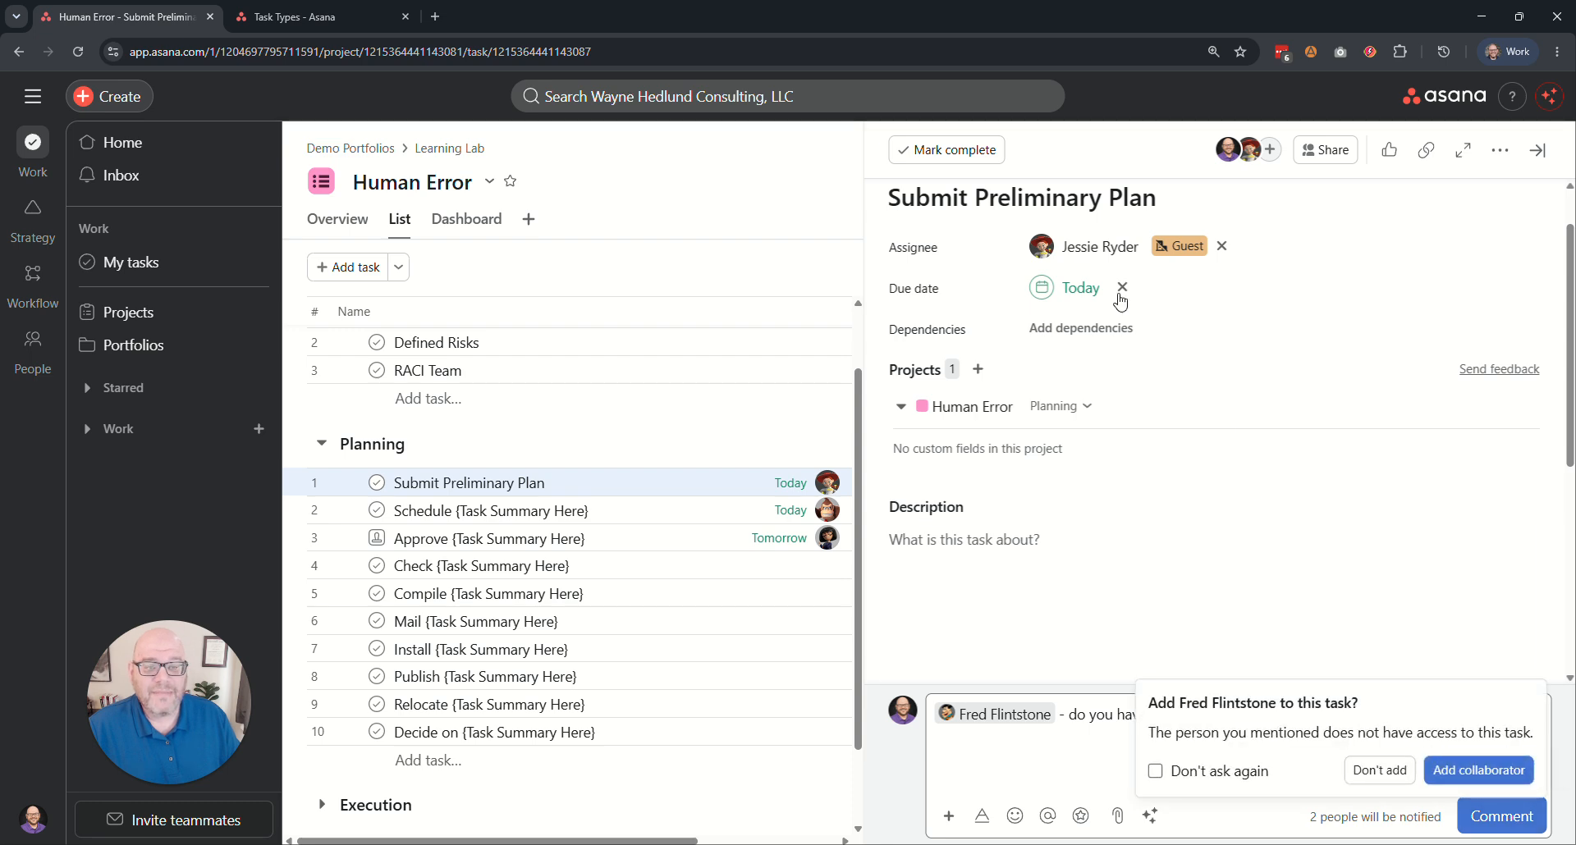
Reassign the Submit Preliminary Plan task to the teammate mentioned in the comment draft.
{"action": "left_click", "coordinate": [1091, 246]}
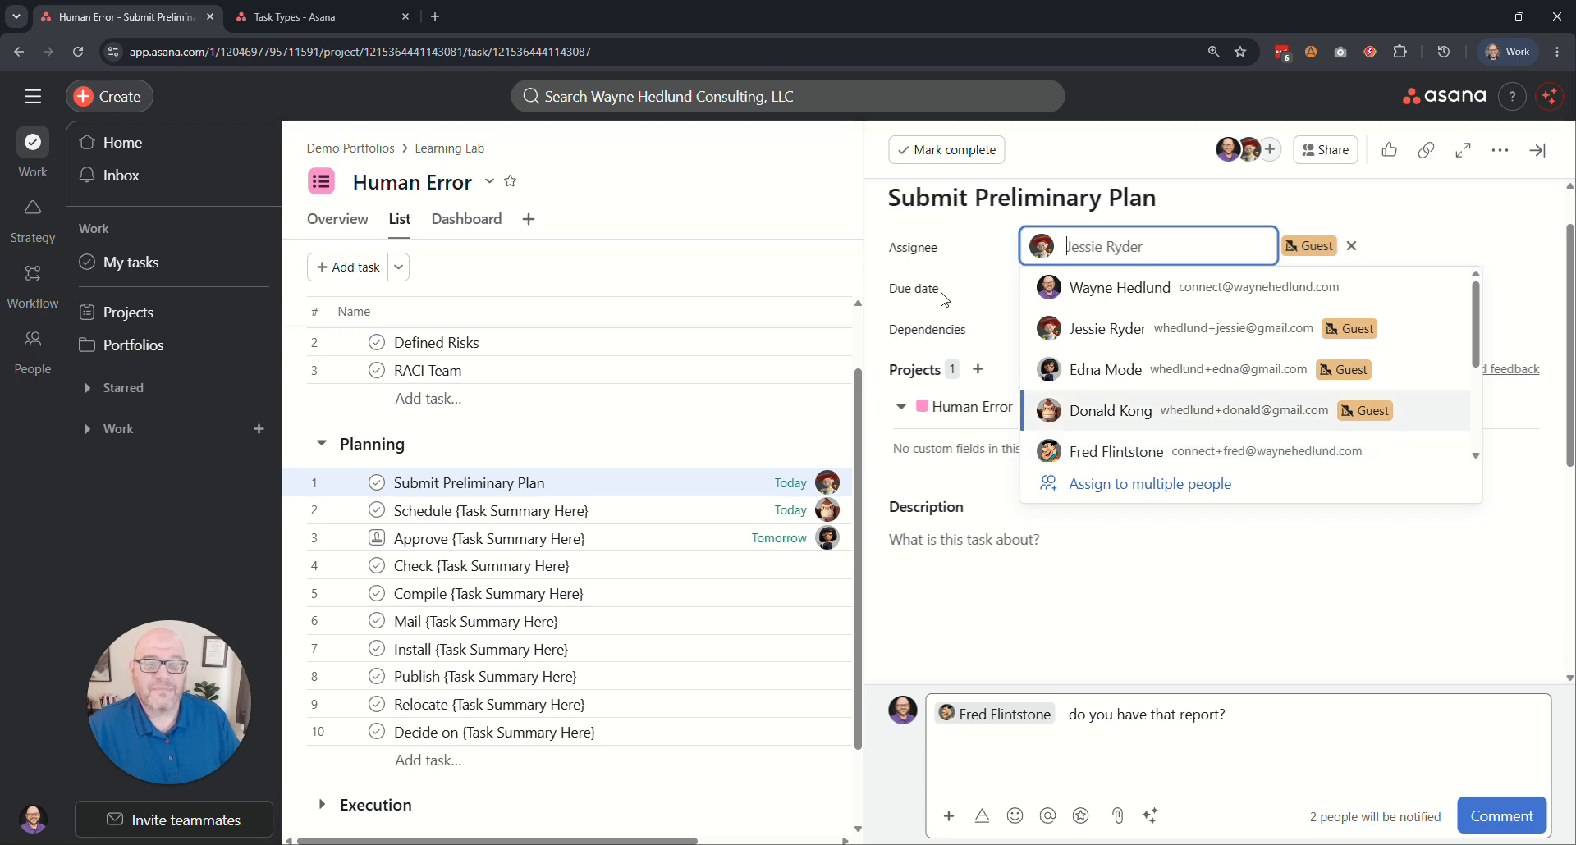
{"action": "left_click", "coordinate": [1123, 454]}
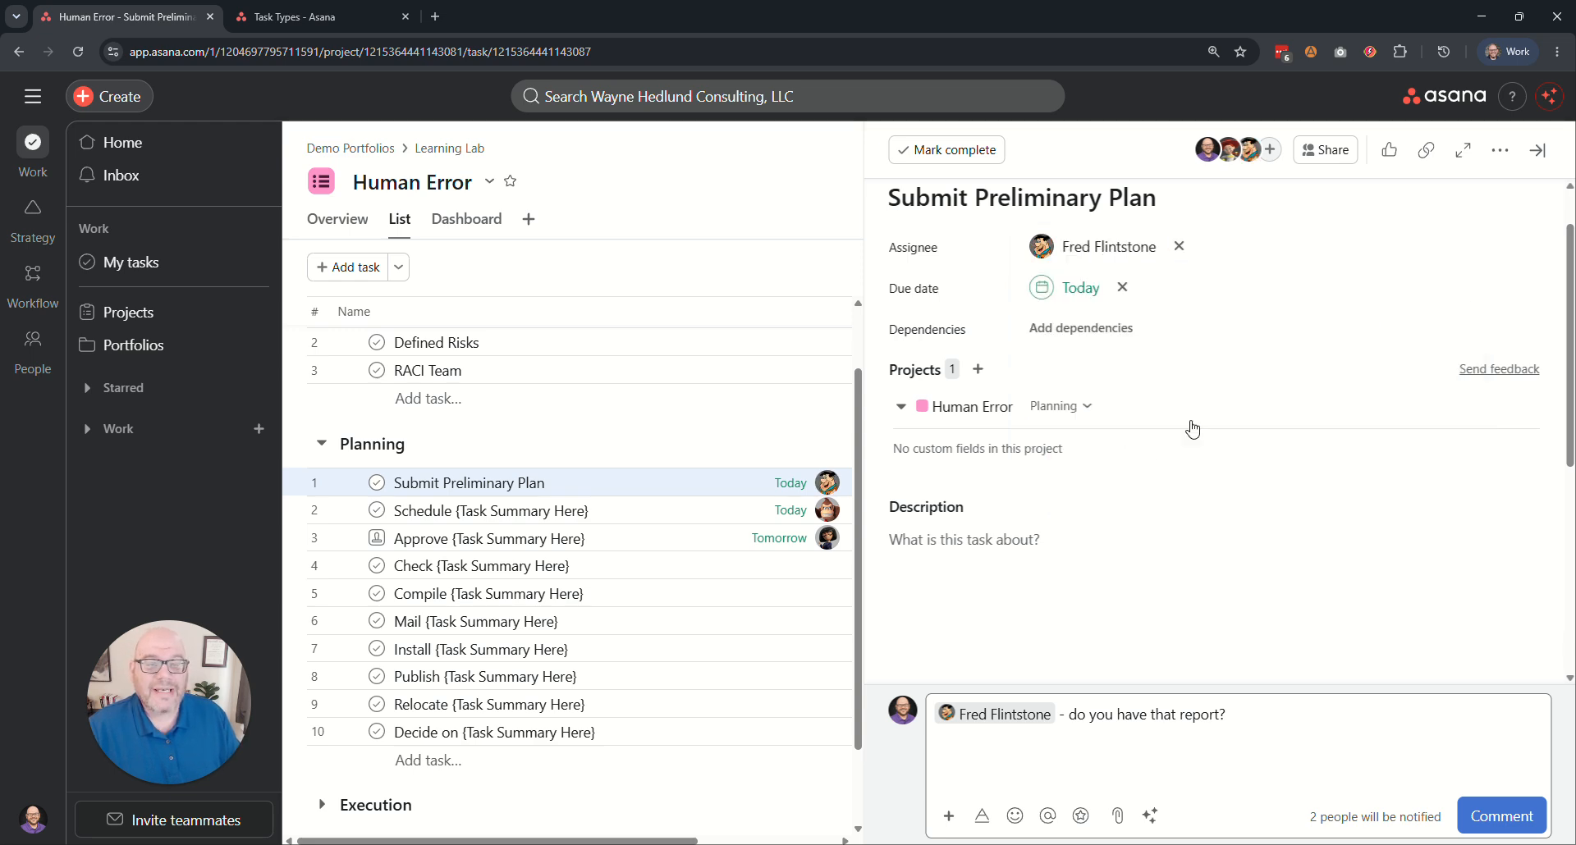
{"action": "scroll", "coordinate": [1190, 394], "scroll_direction": "down", "scroll_amount": 1}
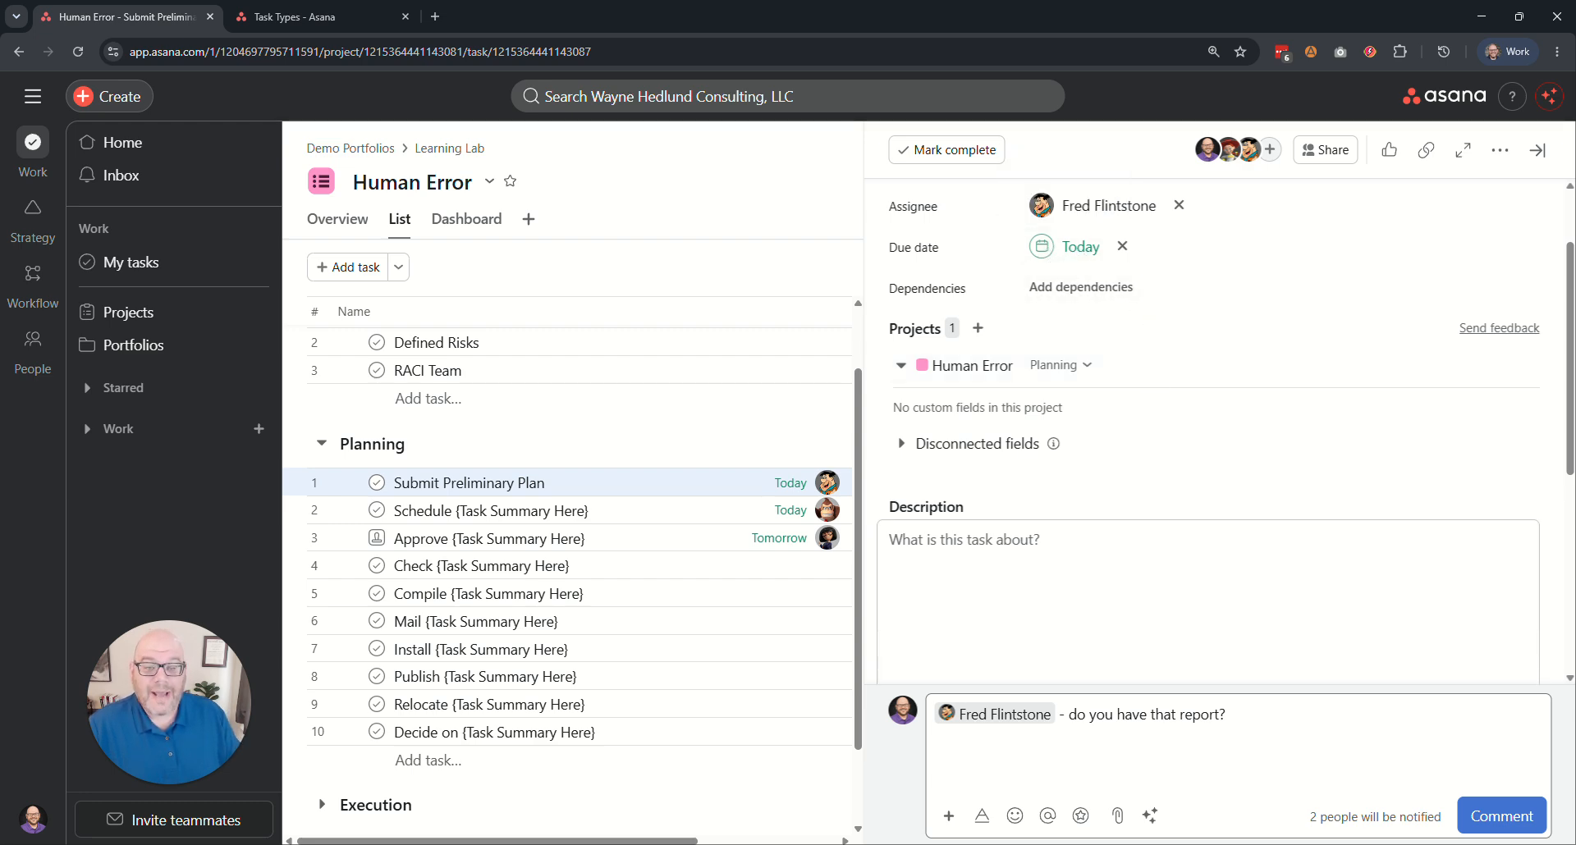
{"action": "scroll", "coordinate": [1116, 572], "scroll_direction": "down", "scroll_amount": 3}
{"action": "scroll", "coordinate": [1125, 574], "scroll_direction": "up", "scroll_amount": 5}
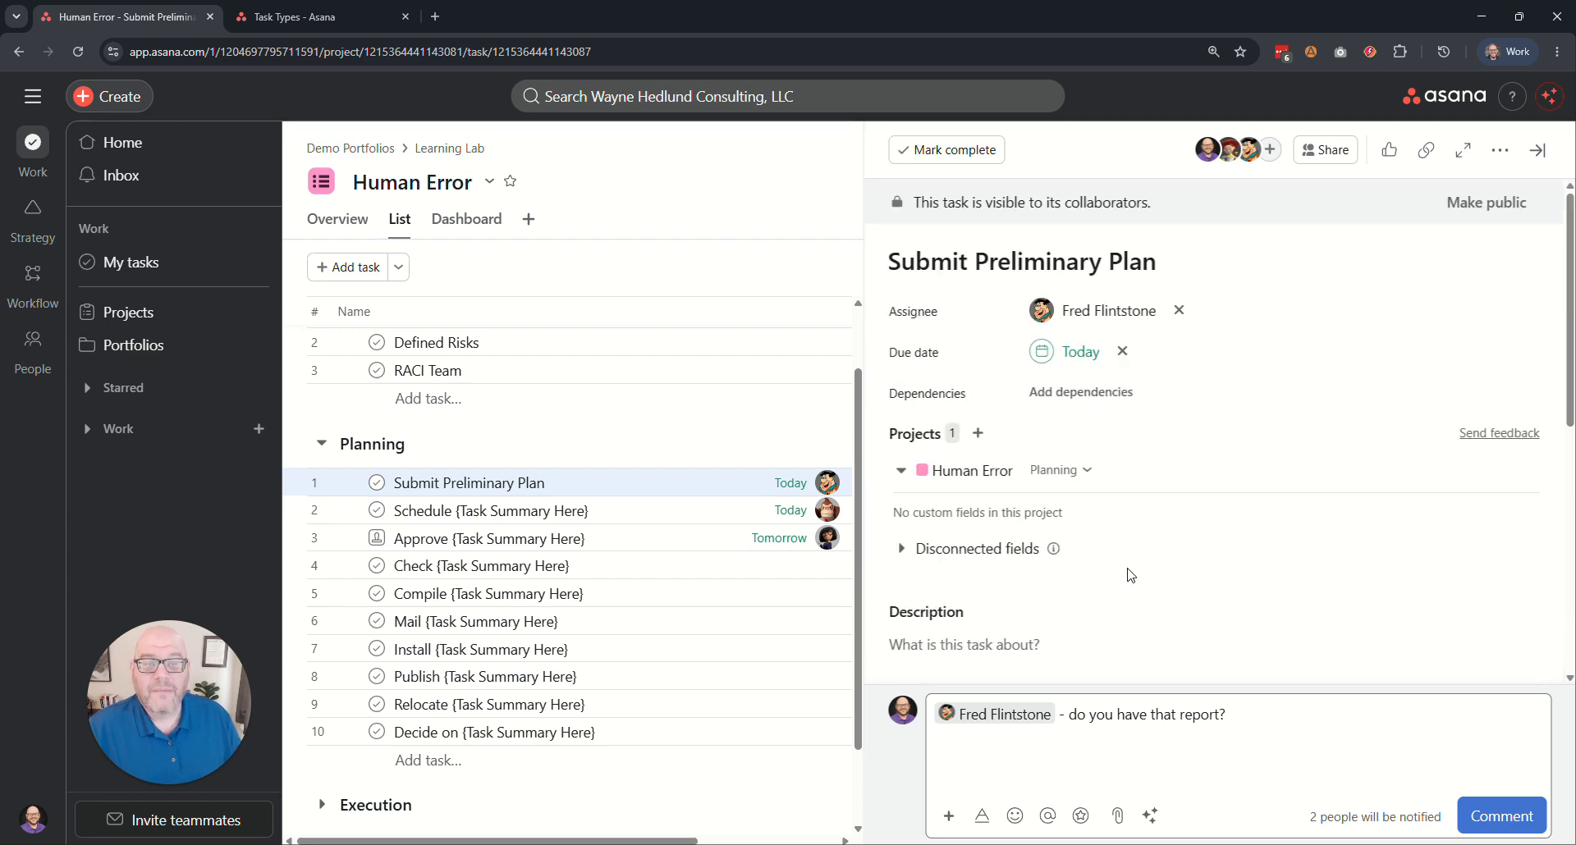
Reassign the Submit Preliminary Plan task to its original guest assignee and close its details.
{"action": "left_click", "coordinate": [1091, 312]}
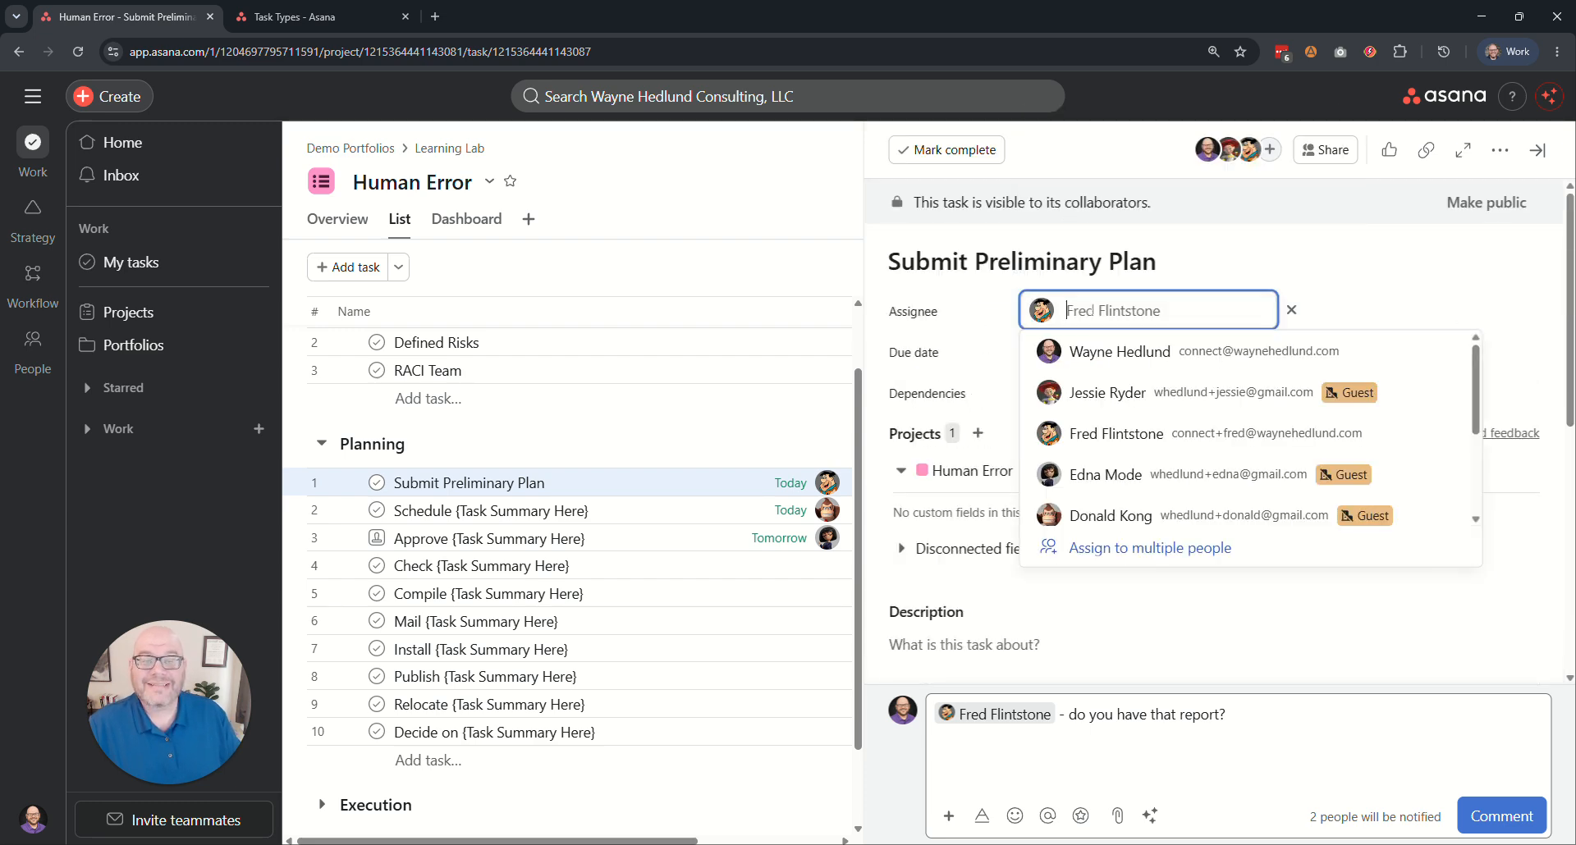
{"action": "left_click", "coordinate": [1096, 399]}
{"action": "left_click", "coordinate": [738, 256]}
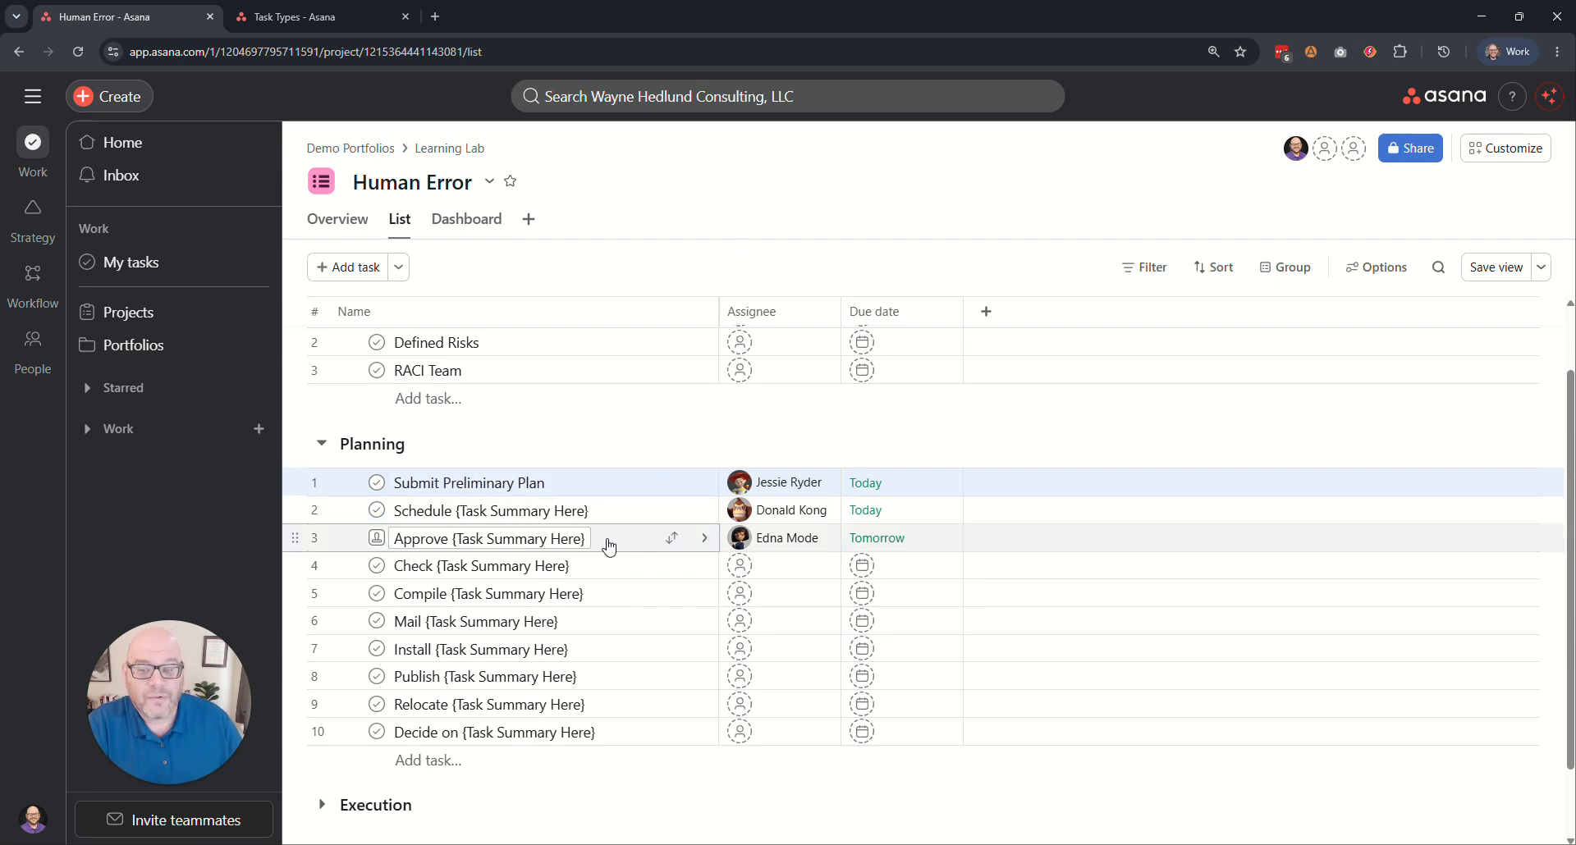
Set the approval status of the "Approve {Task Summary Here}" task to Changes requested.
{"action": "left_click", "coordinate": [376, 539]}
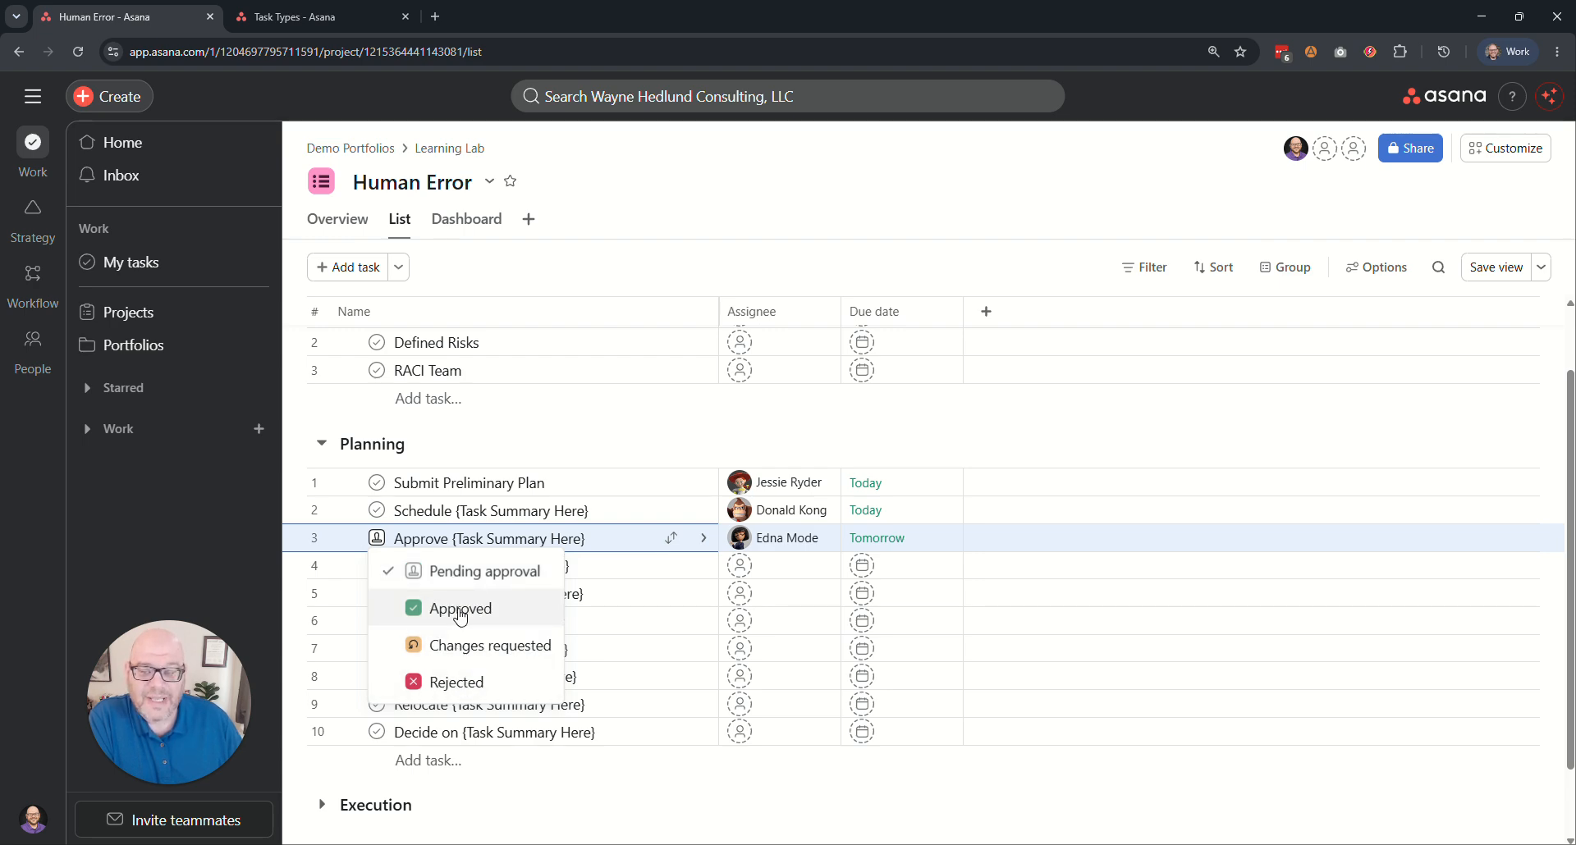
{"action": "left_click", "coordinate": [453, 539]}
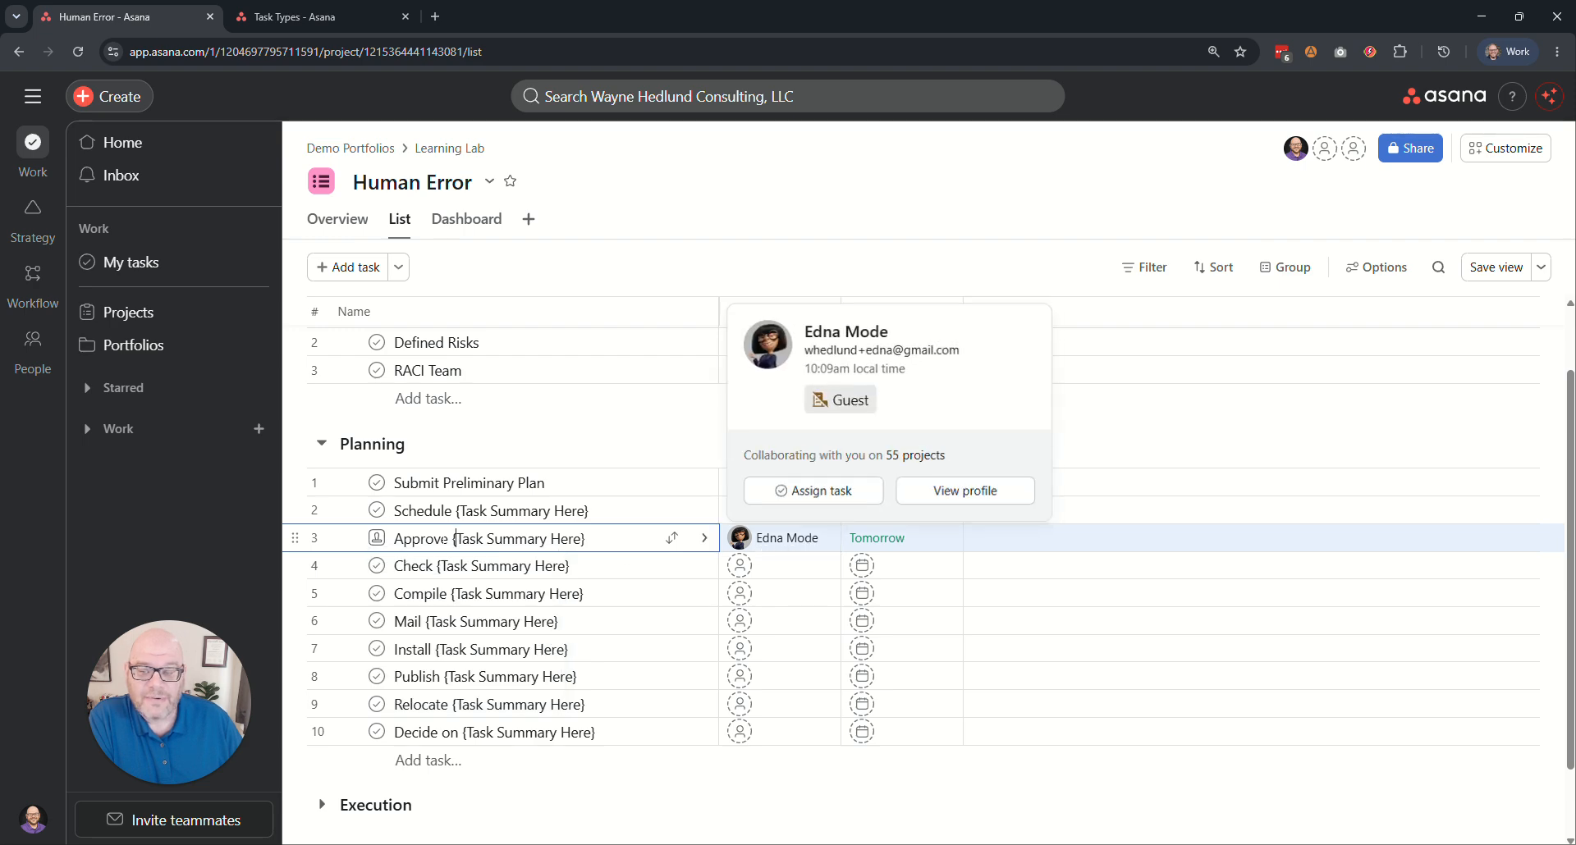
{"action": "left_click", "coordinate": [377, 538]}
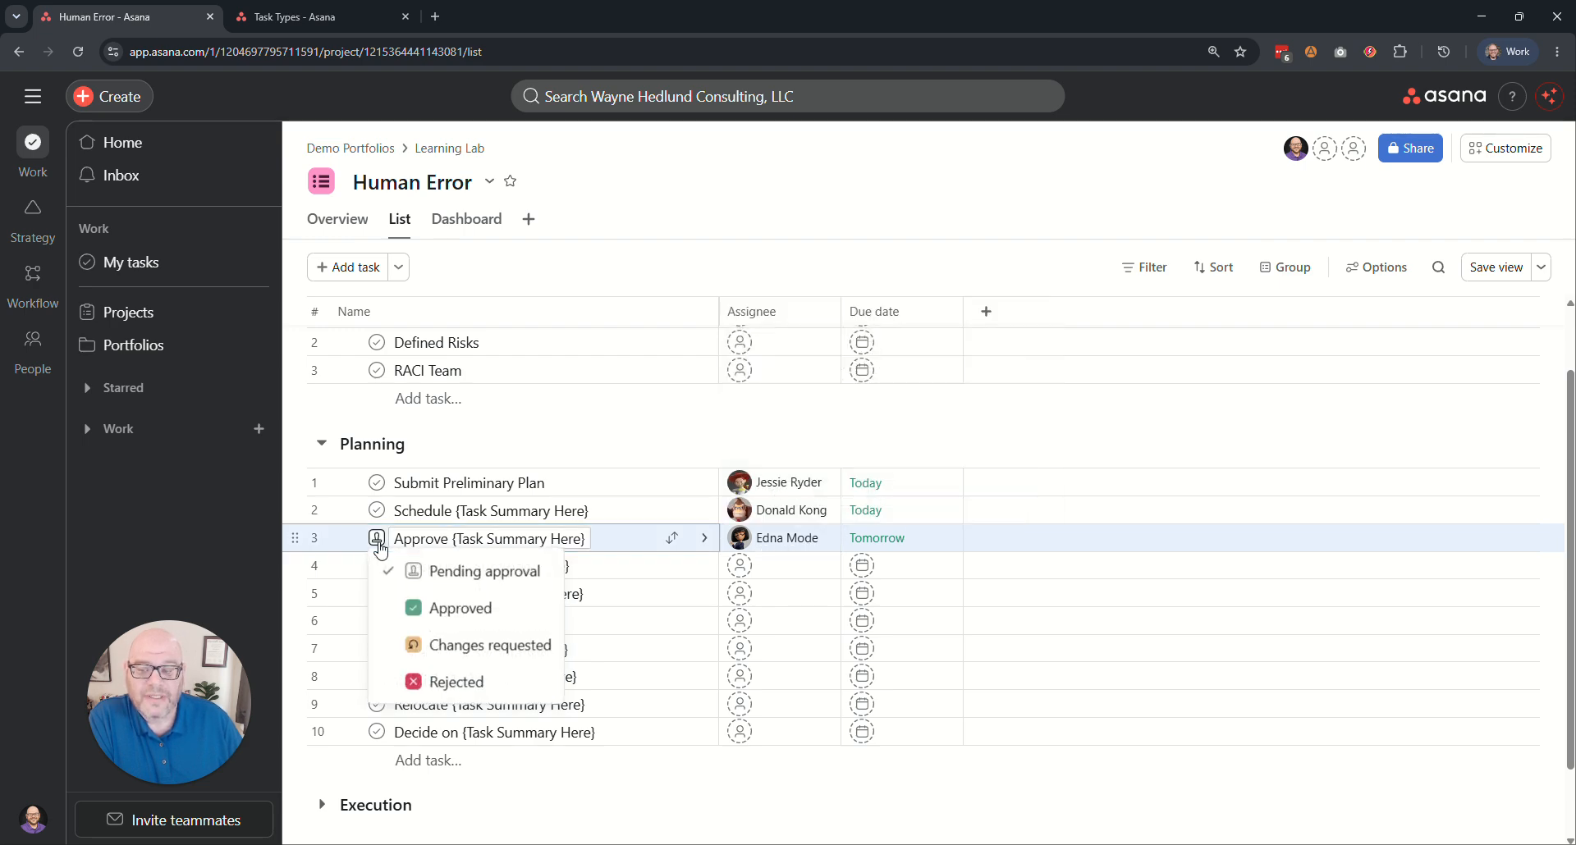
{"action": "left_click", "coordinate": [474, 648]}
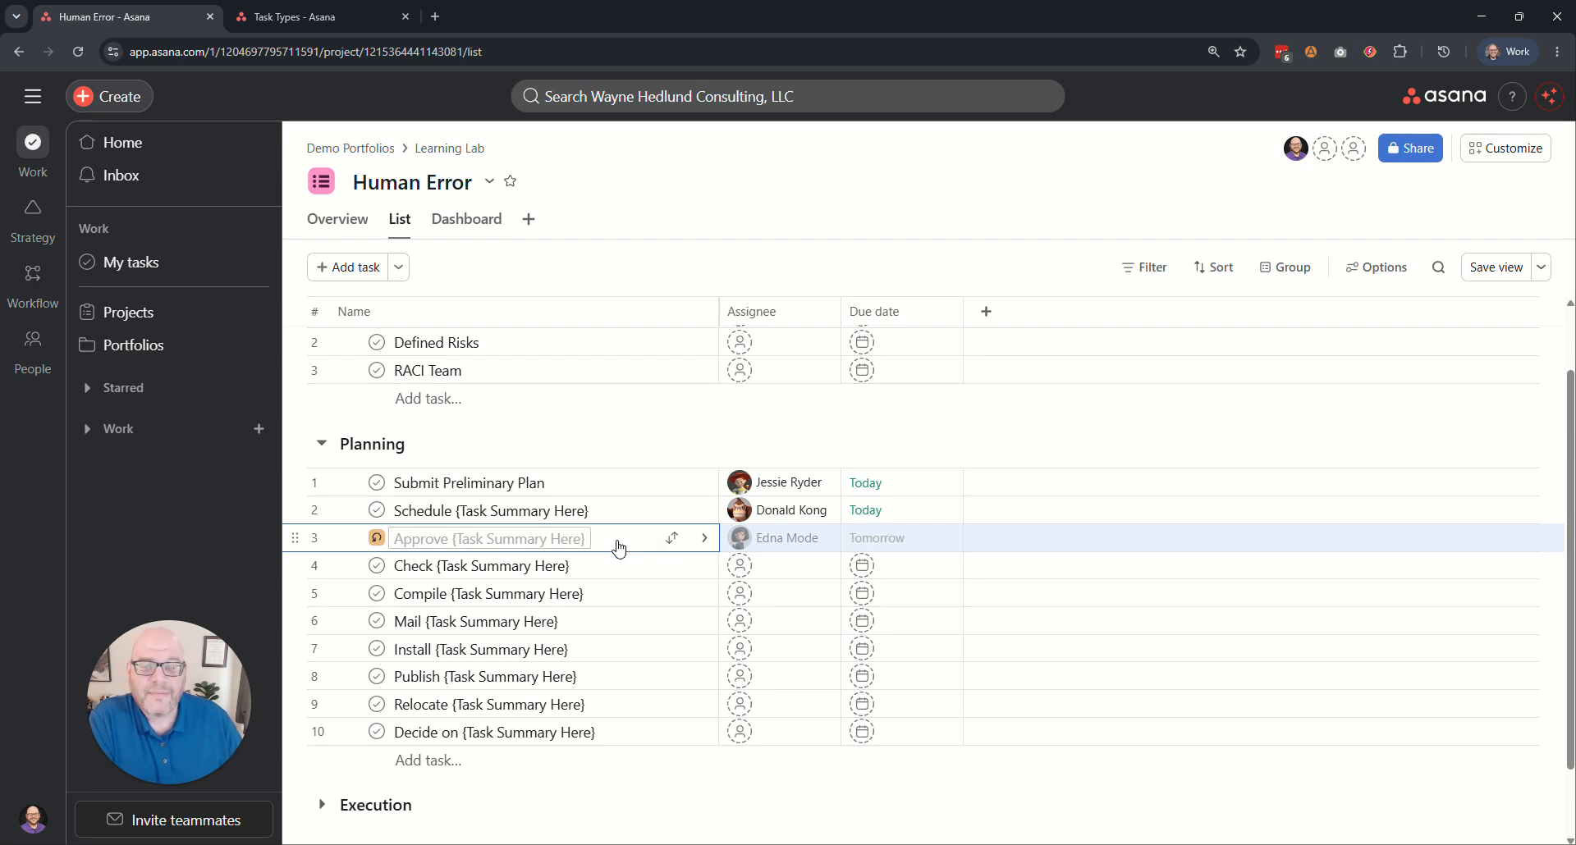
{"action": "left_click_drag", "start_coordinate": [440, 538], "coordinate": [547, 538]}
Filter the list to incomplete tasks to check how the Approve task is treated, and clear the filter.
{"action": "left_click", "coordinate": [1141, 267]}
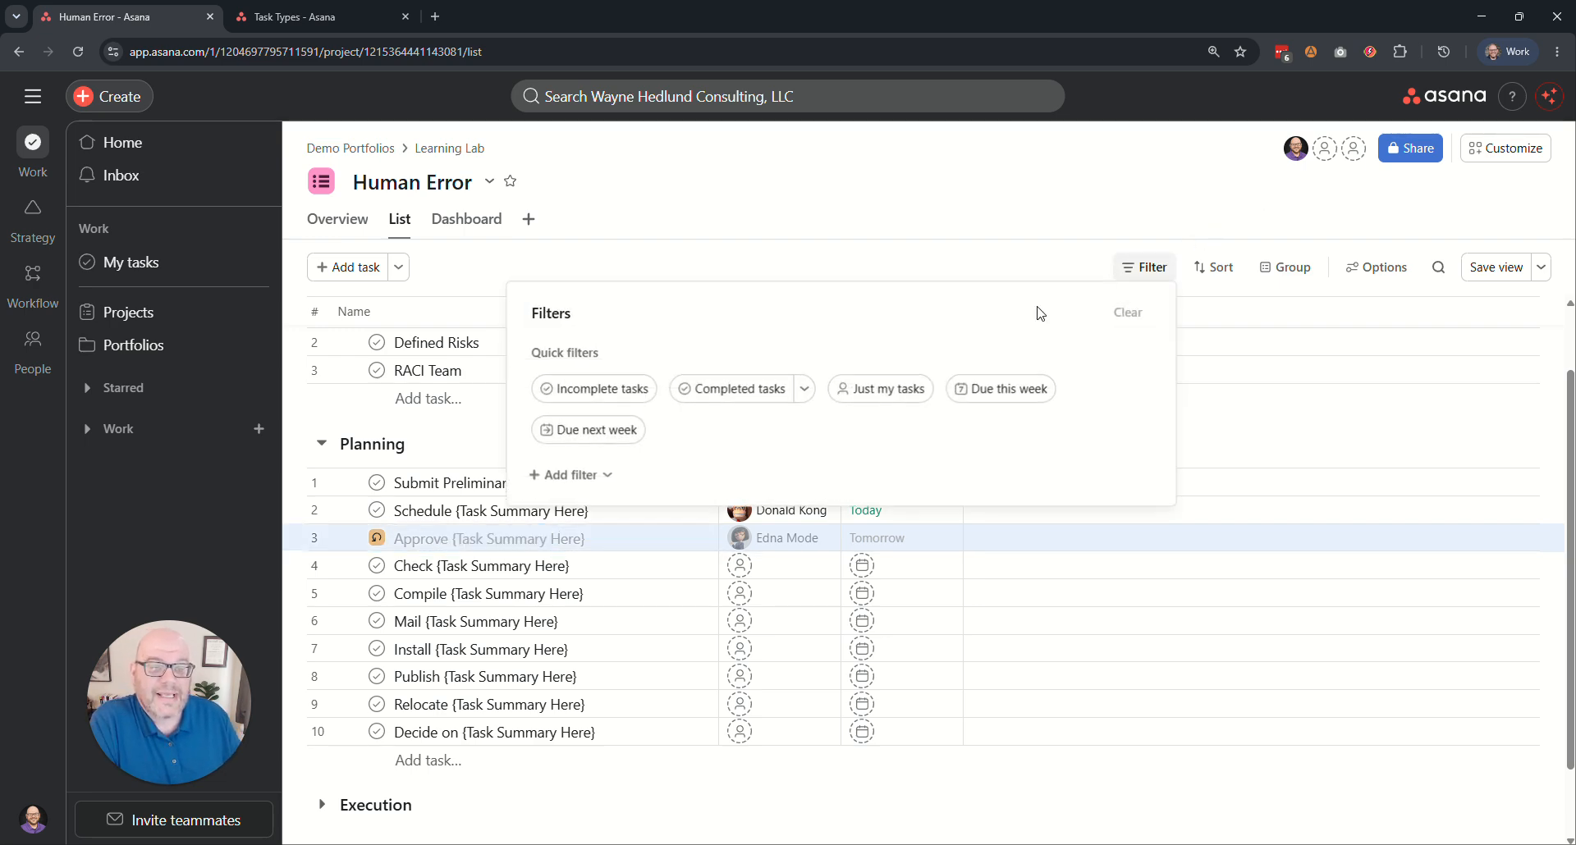
{"action": "left_click", "coordinate": [593, 389]}
{"action": "left_click", "coordinate": [625, 273]}
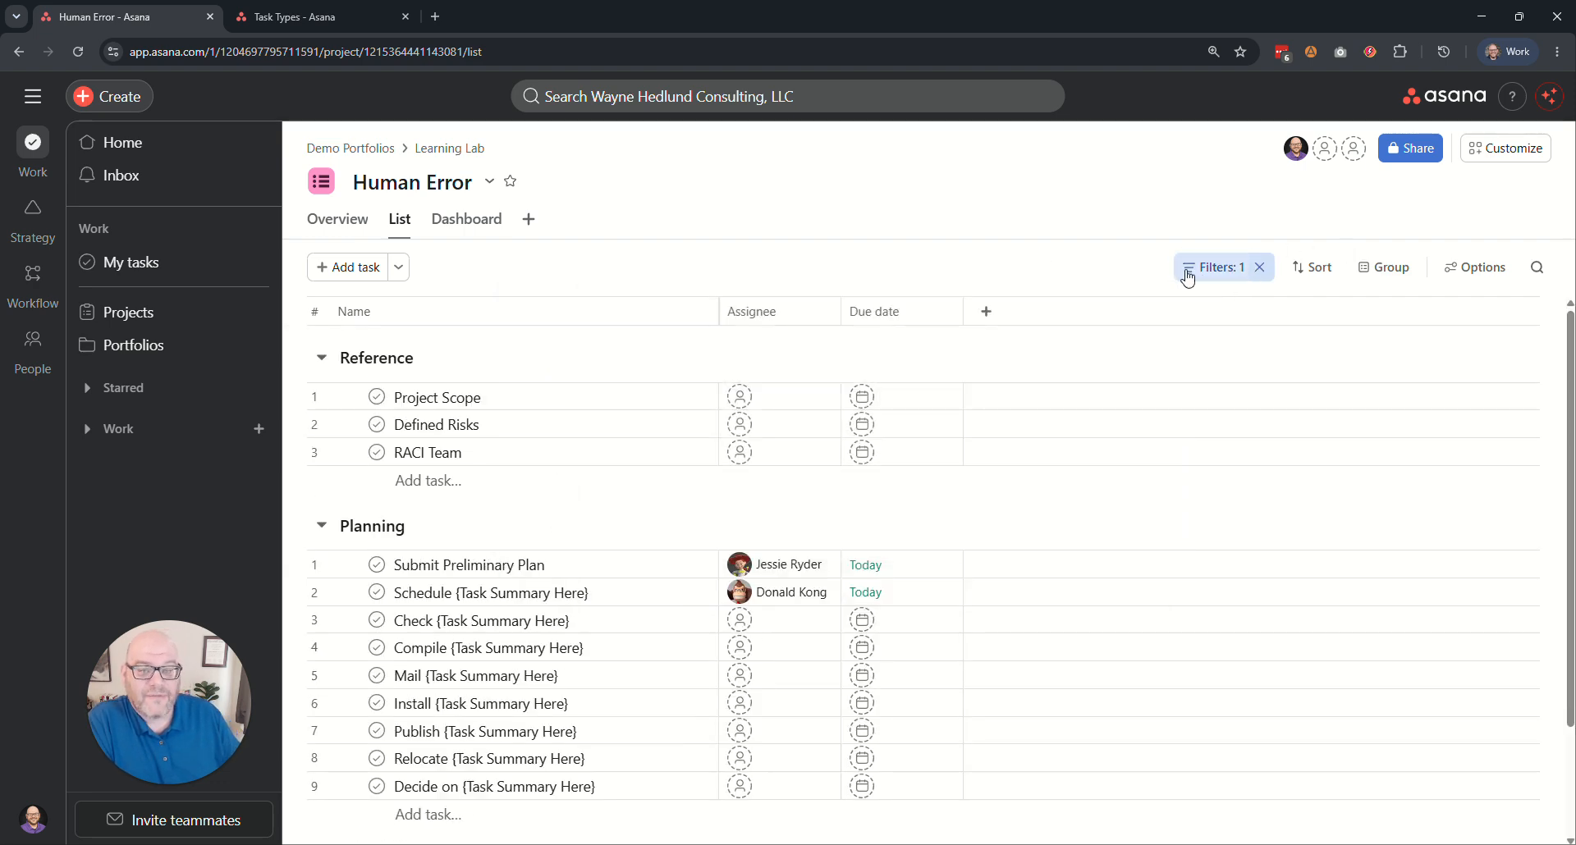
{"action": "left_click", "coordinate": [1258, 267]}
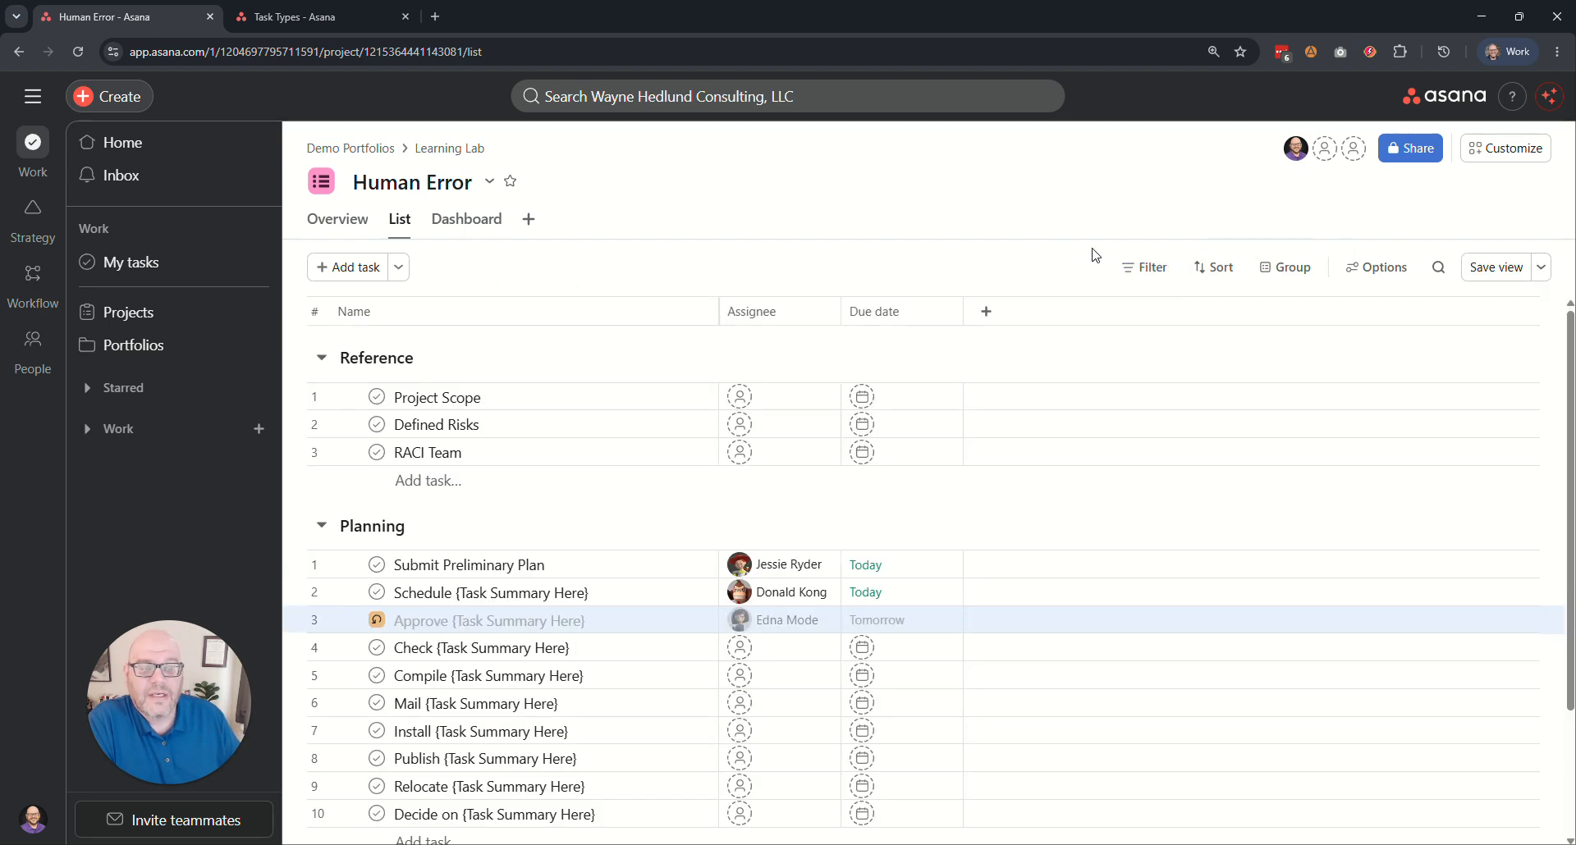
Return the Approve task to Pending approval and clear the assignees of the first three Planning tasks.
{"action": "left_click", "coordinate": [377, 620]}
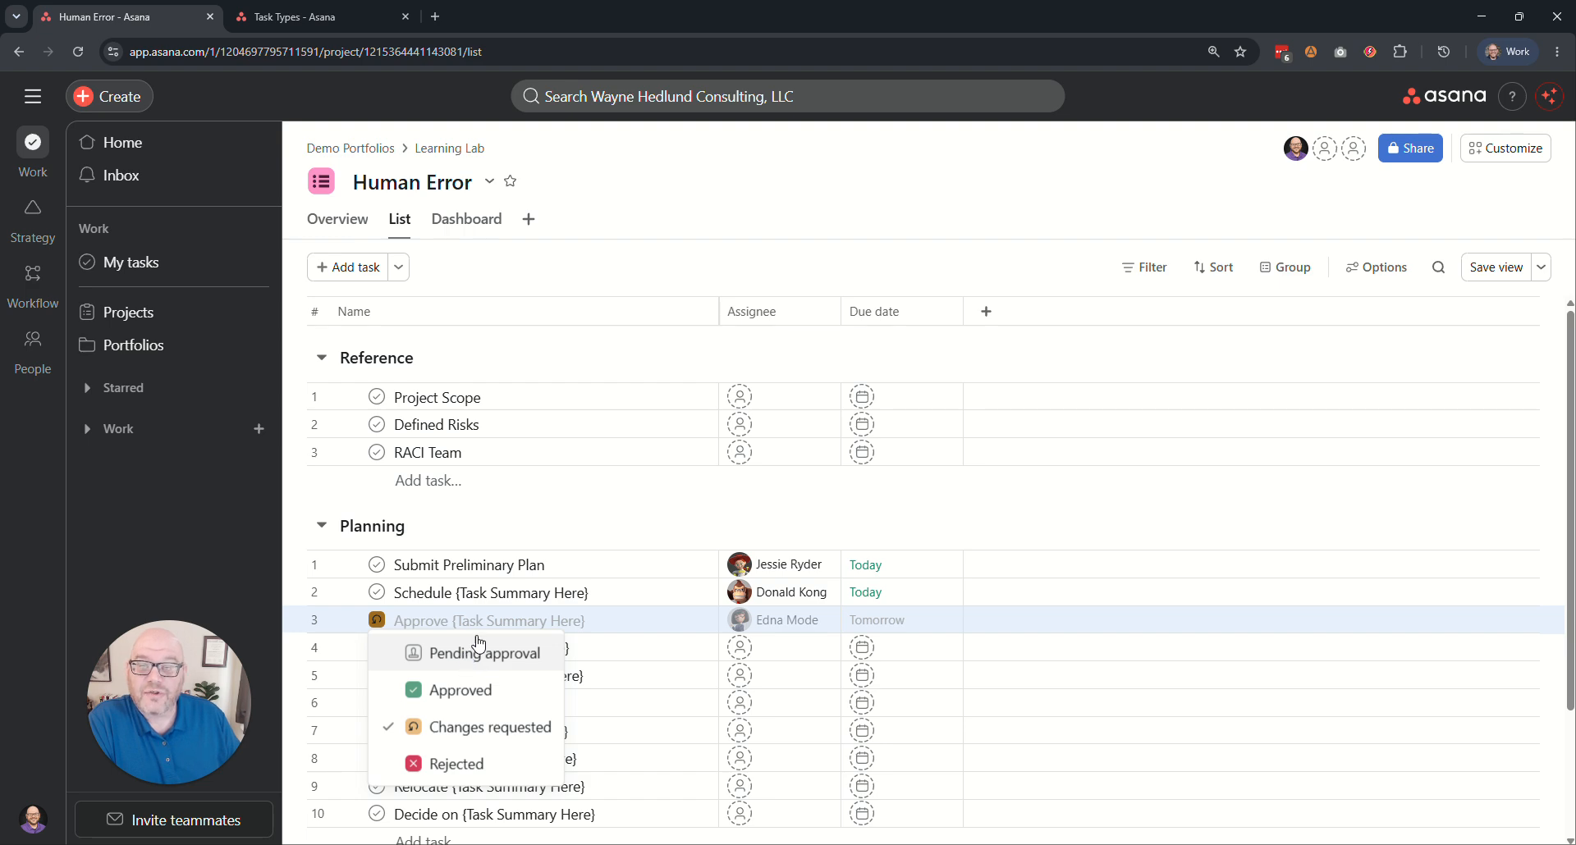
{"action": "left_click", "coordinate": [467, 660]}
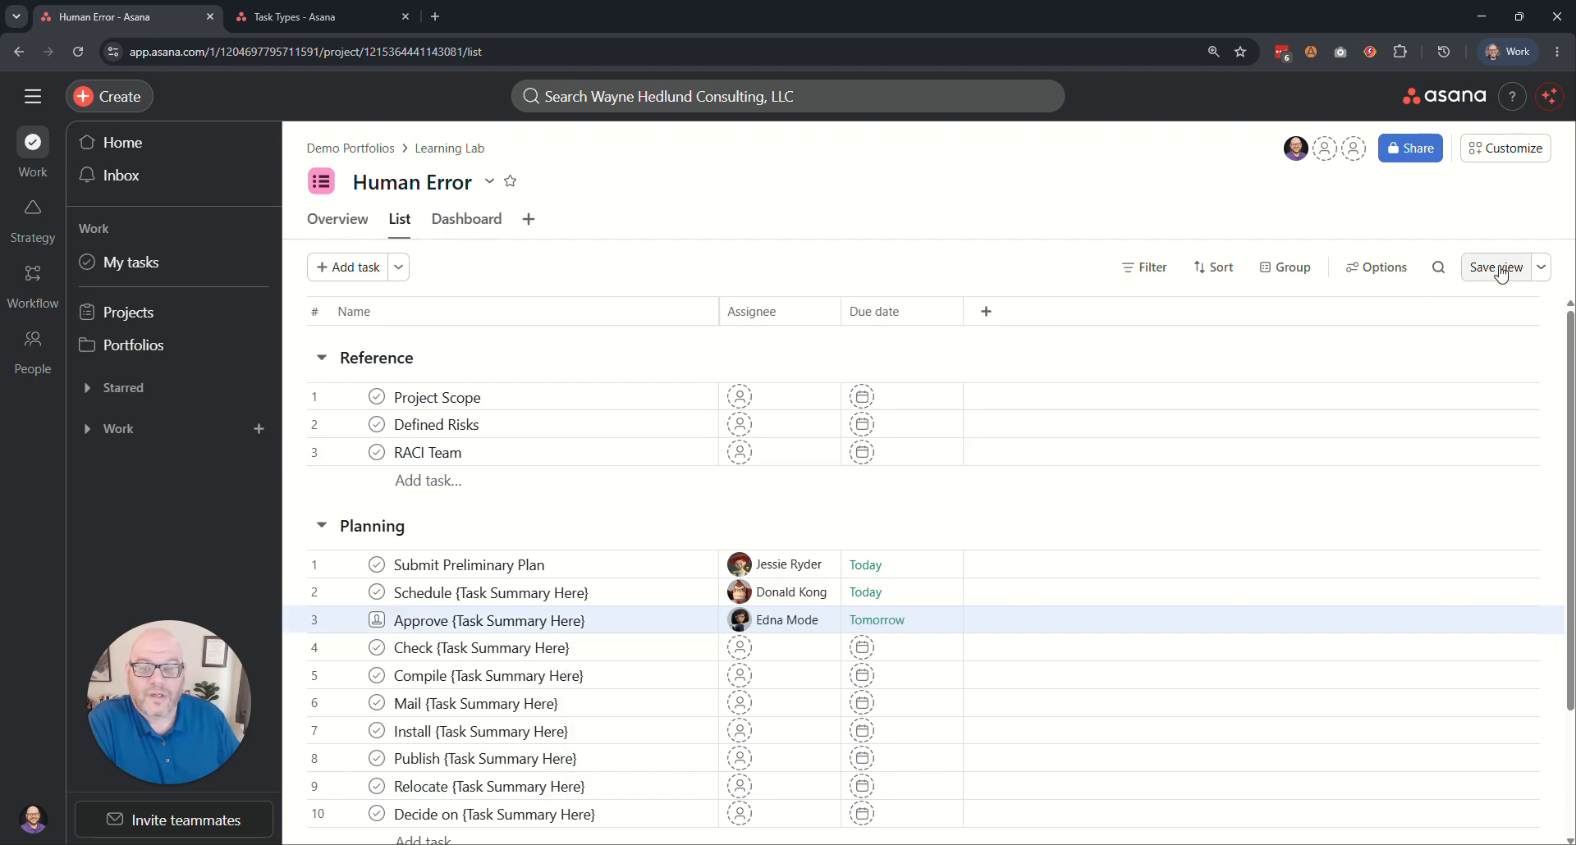
{"action": "left_click", "coordinate": [492, 565]}
{"action": "left_click", "coordinate": [525, 620], "text": "shift"}
{"action": "left_click", "coordinate": [825, 566]}
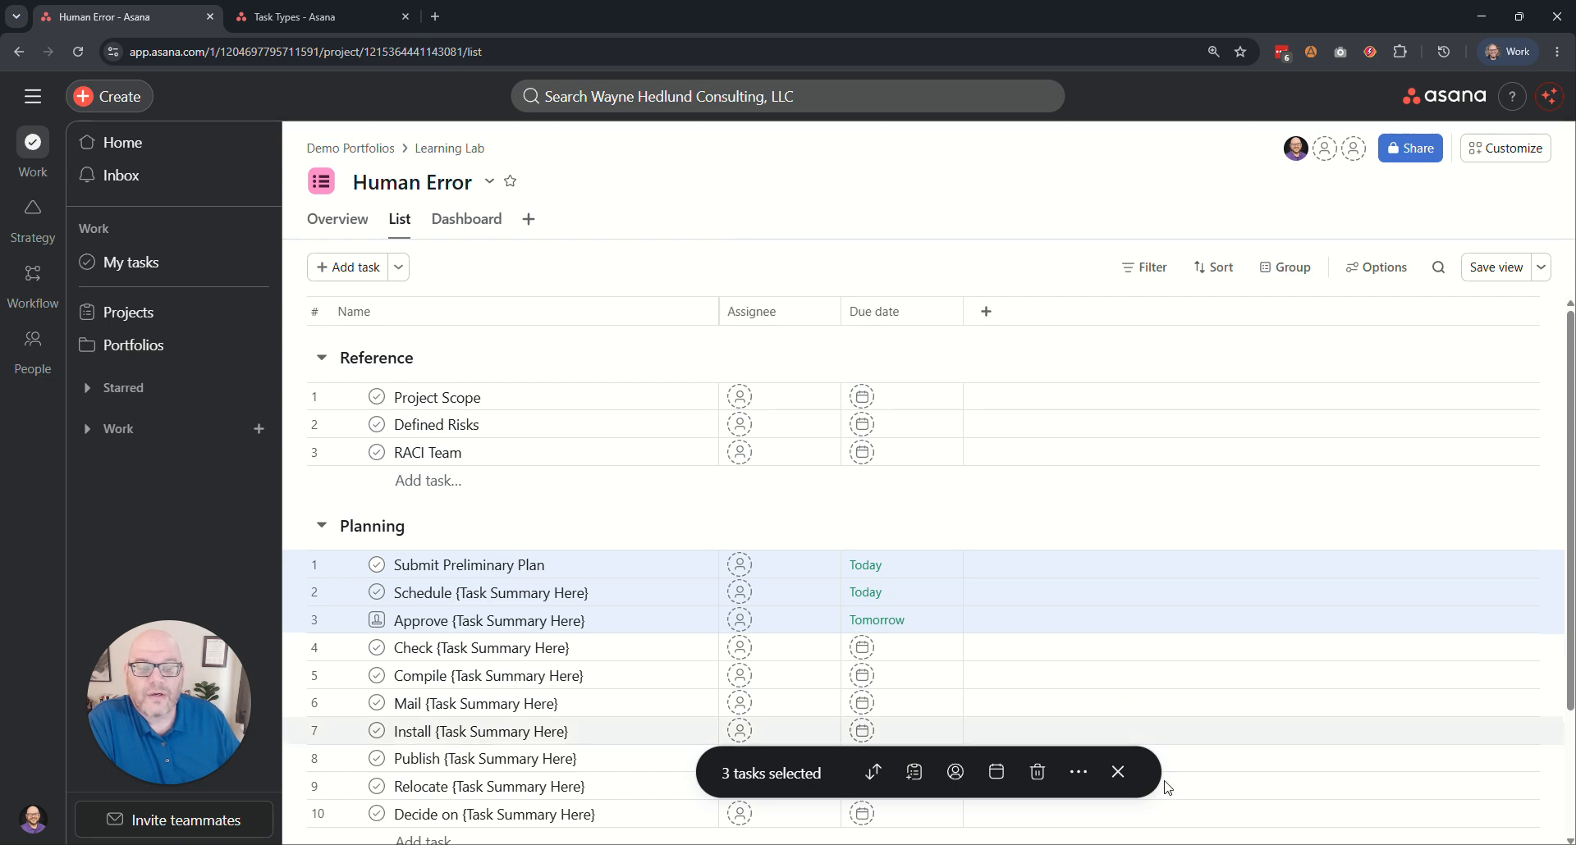
{"action": "left_click", "coordinate": [1118, 771]}
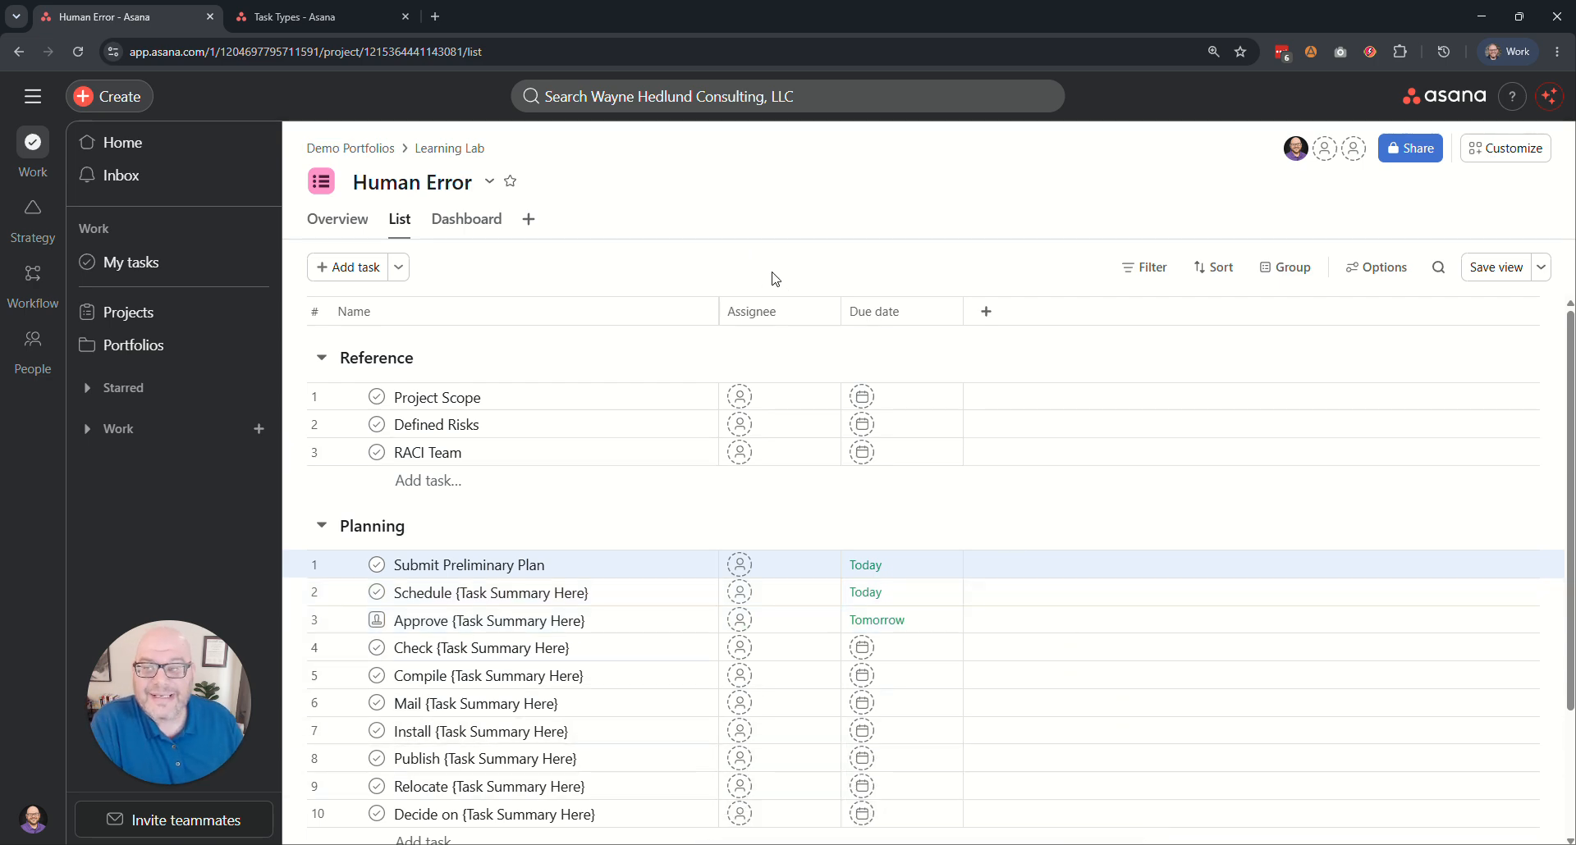
Switch to the Task Types project and look at the approval status options of the Approval Task.
{"action": "left_click", "coordinate": [296, 17]}
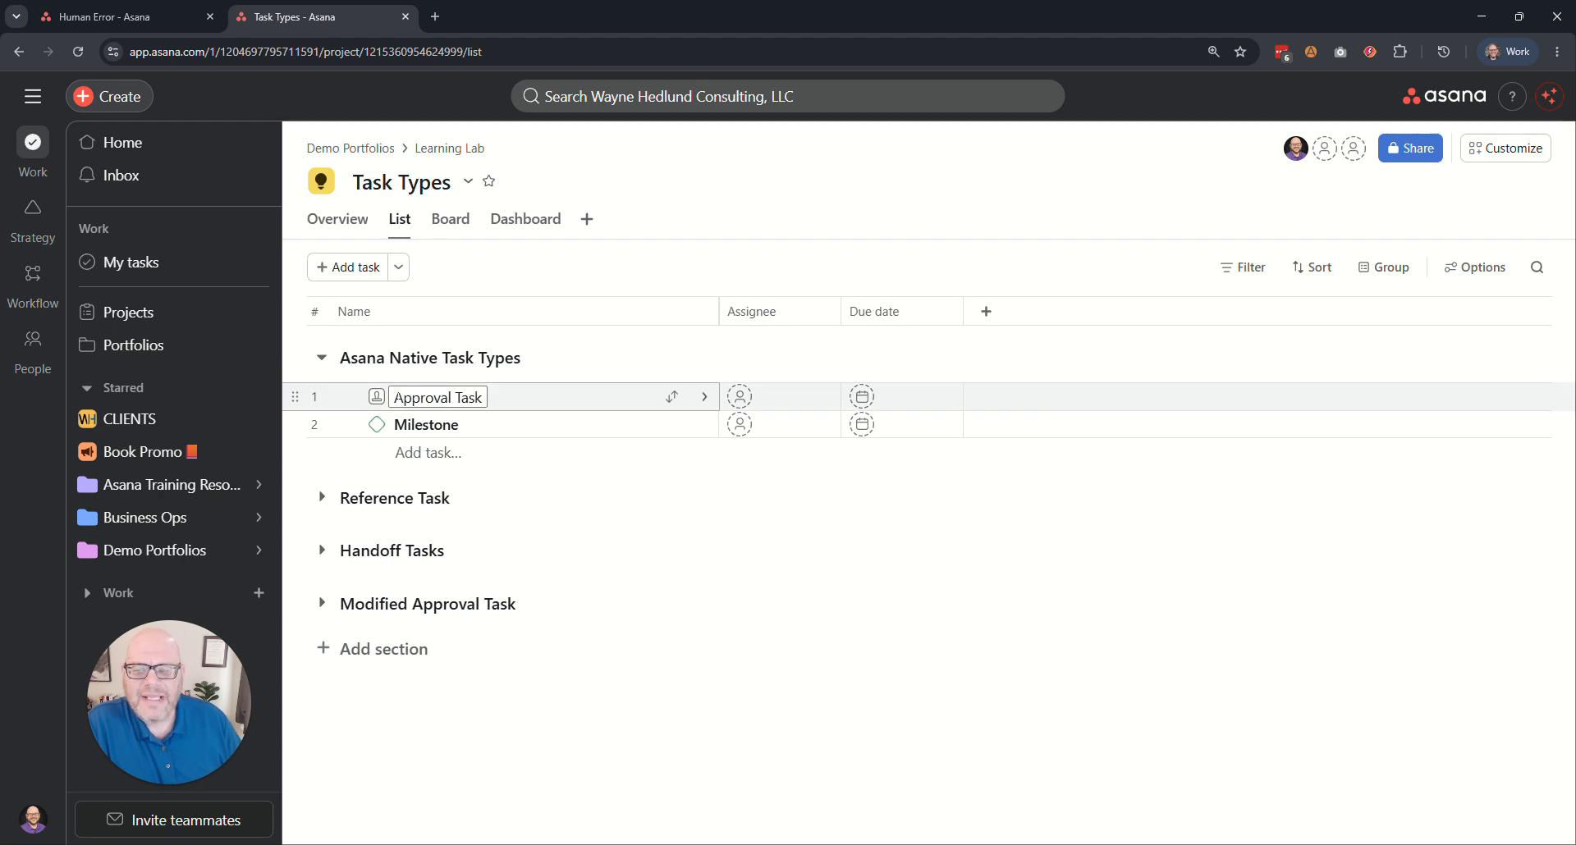
{"action": "left_click_drag", "start_coordinate": [398, 398], "coordinate": [496, 409]}
{"action": "left_click", "coordinate": [526, 283]}
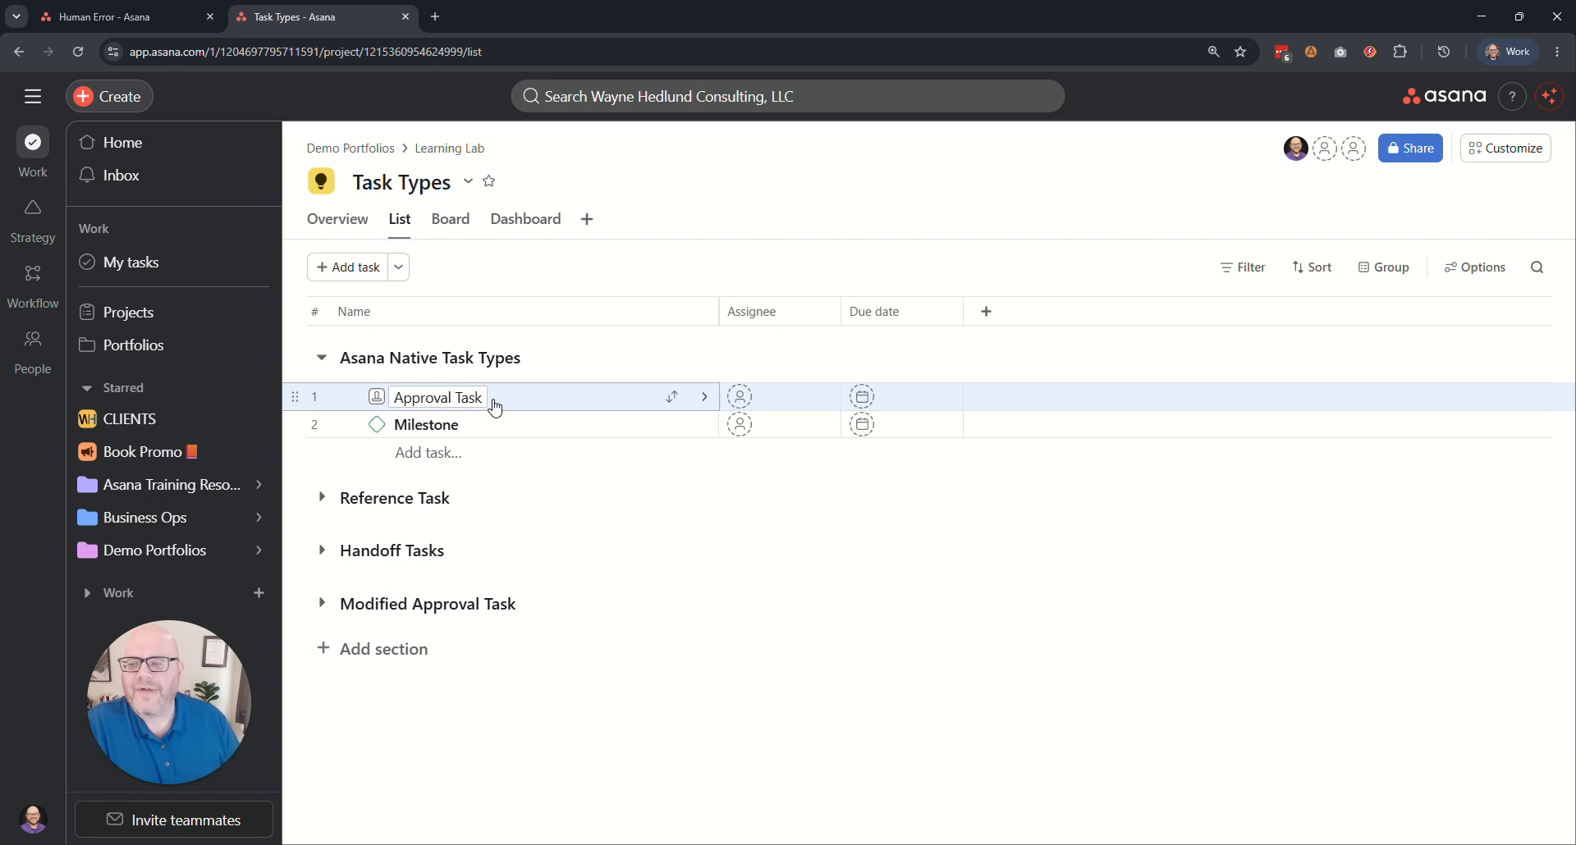
{"action": "left_click", "coordinate": [377, 397]}
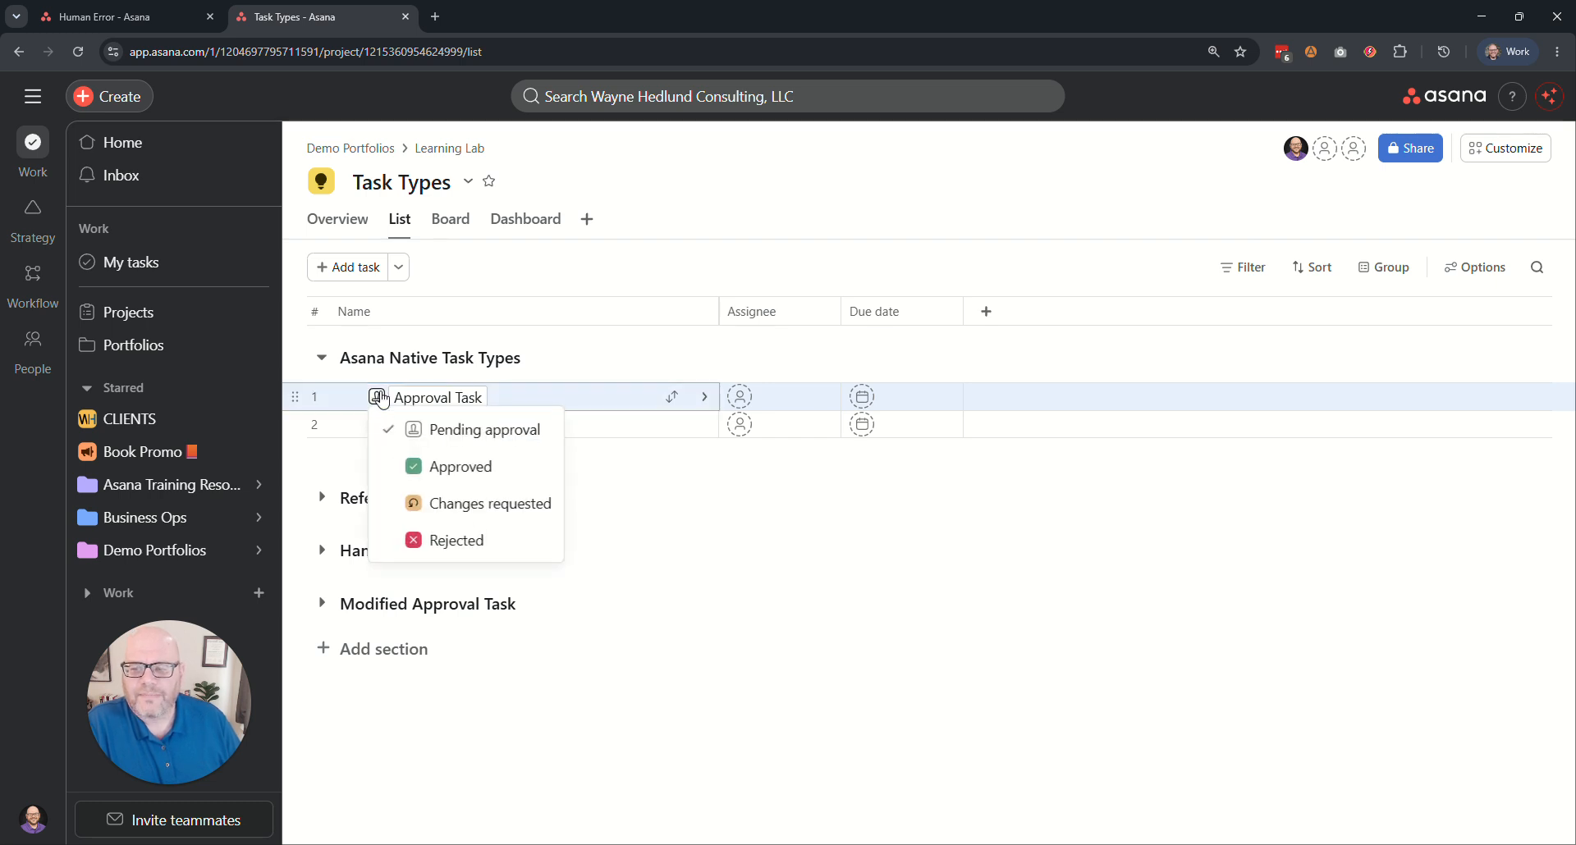
{"action": "left_click", "coordinate": [468, 283]}
Add a regular task named "Do something" to the Asana Native Task Types section.
{"action": "left_click", "coordinate": [417, 453]}
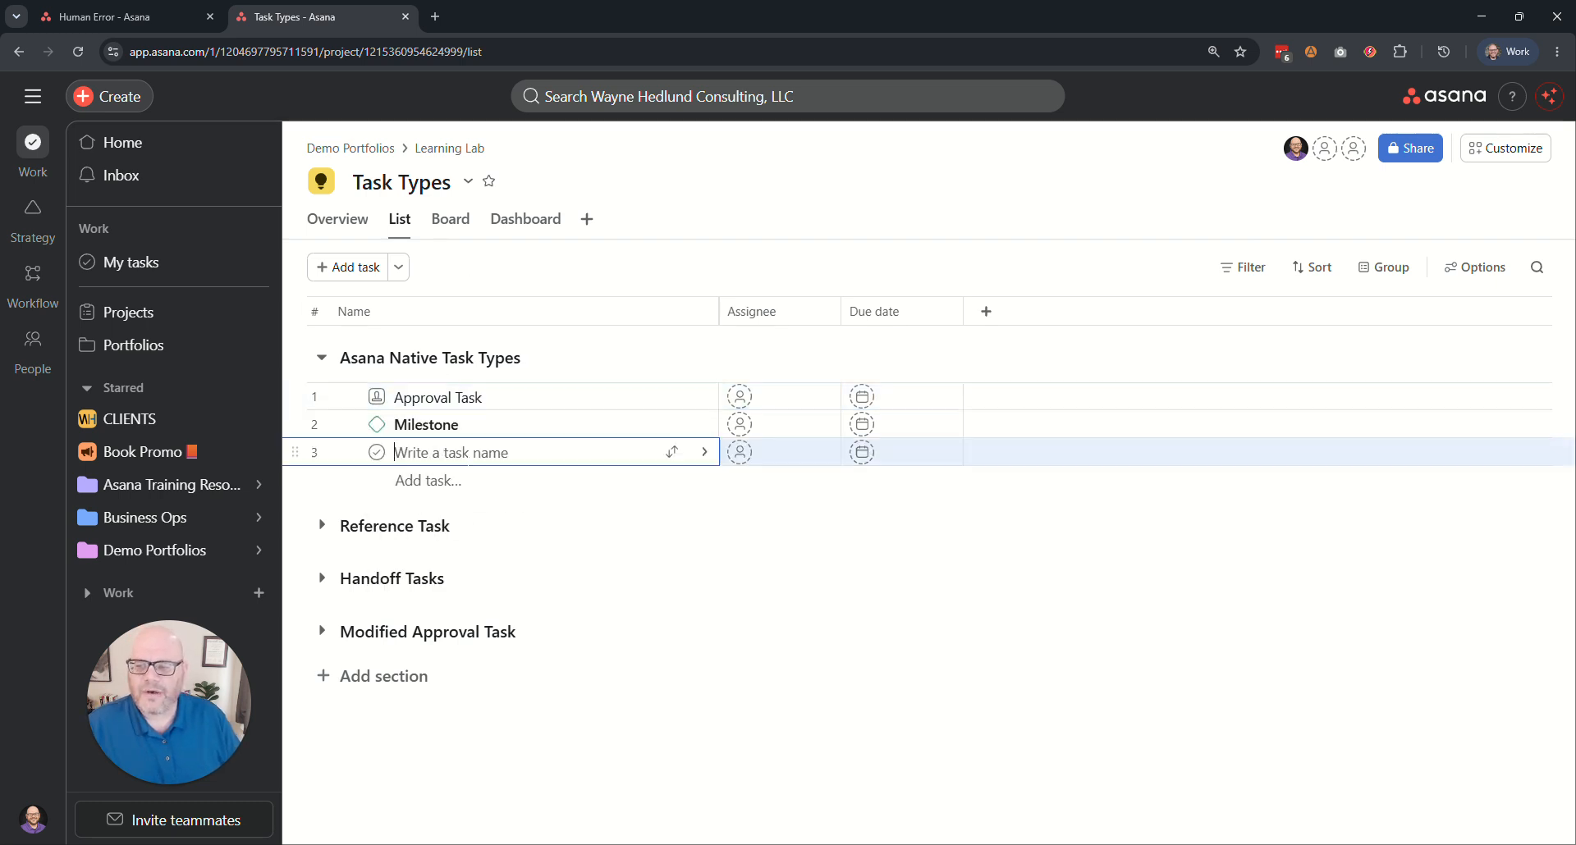
{"action": "type", "text": "Regular"}
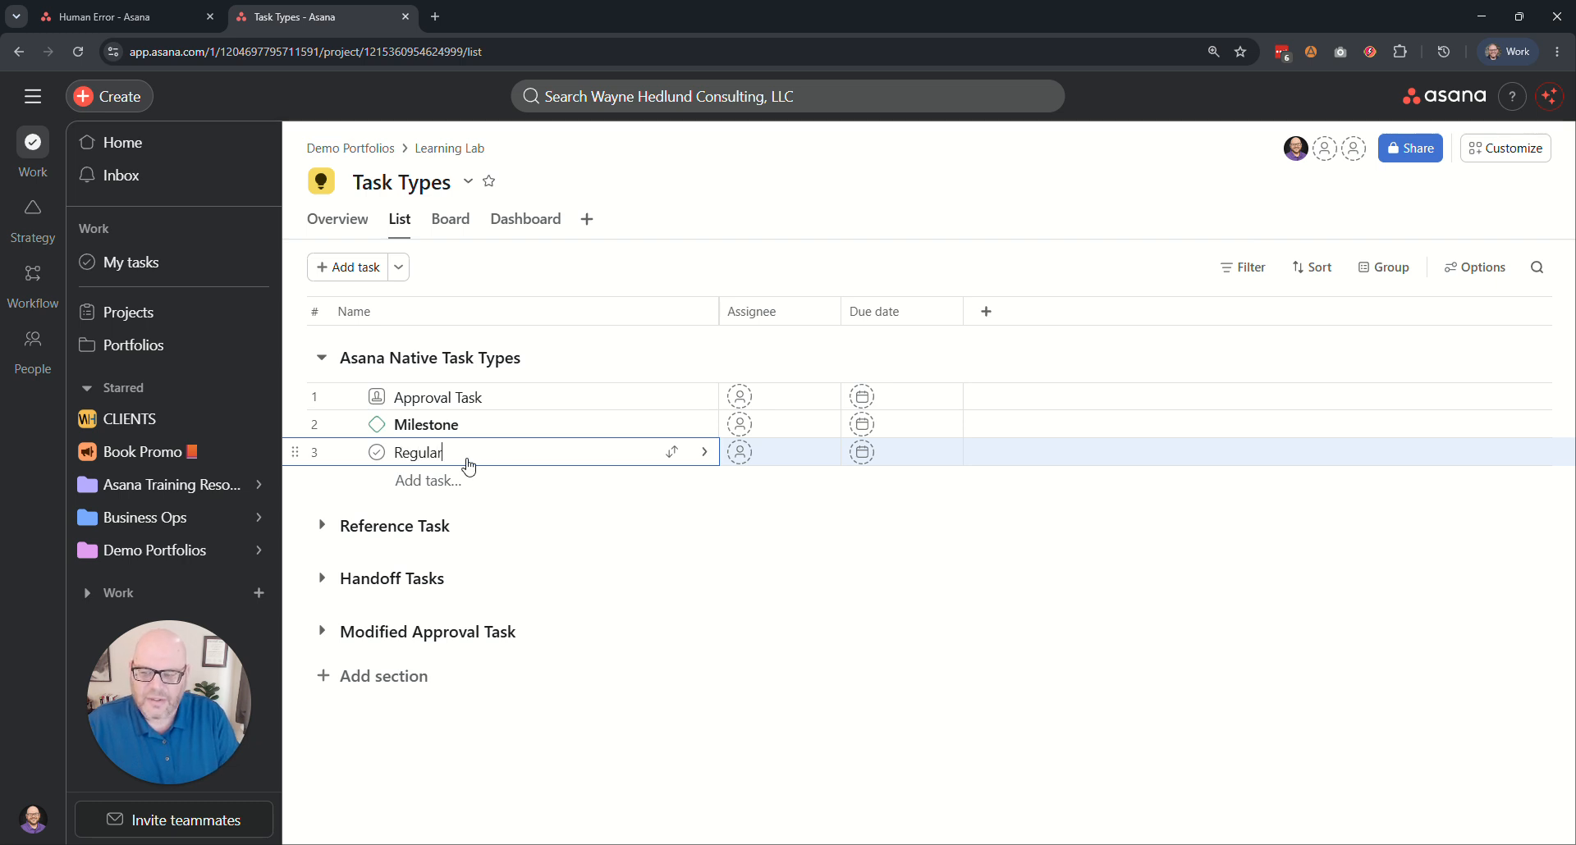
{"action": "key", "text": "ctrl+a"}
{"action": "type", "text": "Do "}
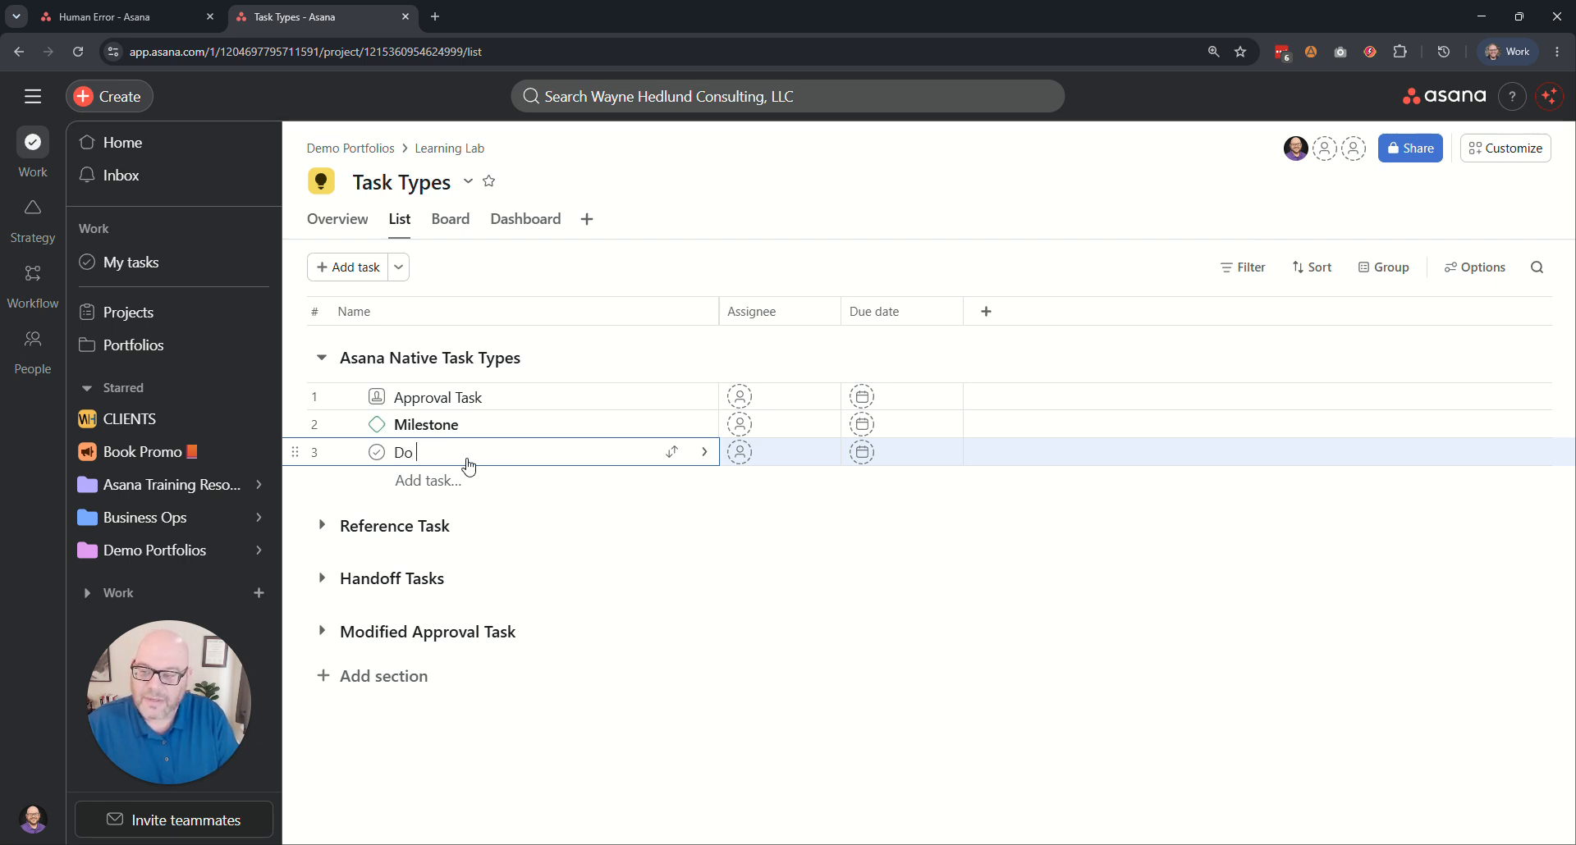
{"action": "type", "text": "something"}
{"action": "left_click", "coordinate": [509, 256]}
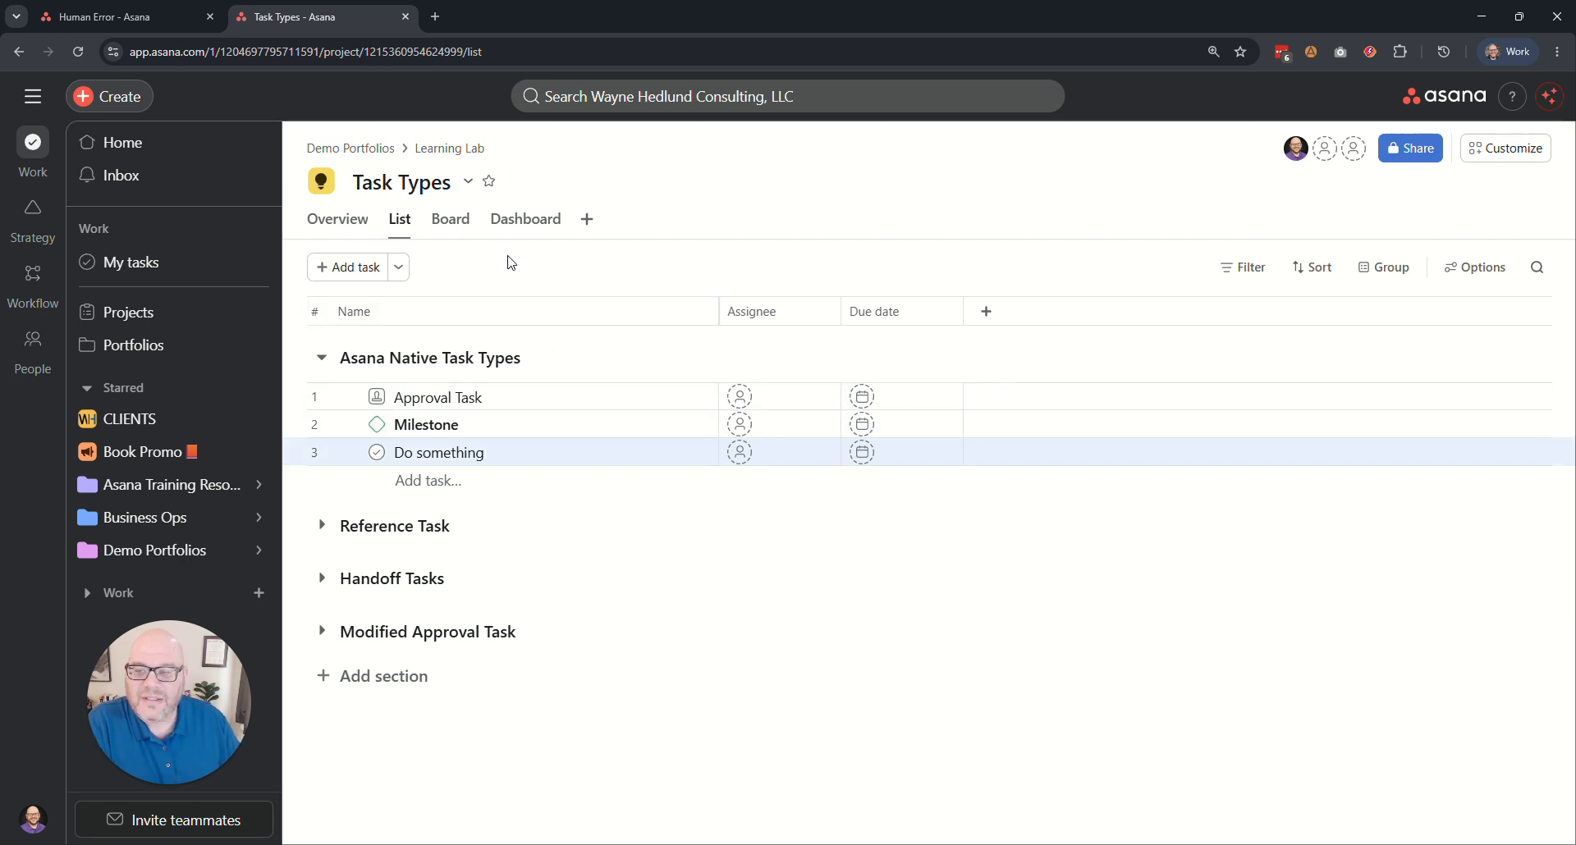
Mark the "Do something" task complete and set the Approval Task's status to Rejected.
{"action": "left_click", "coordinate": [377, 453]}
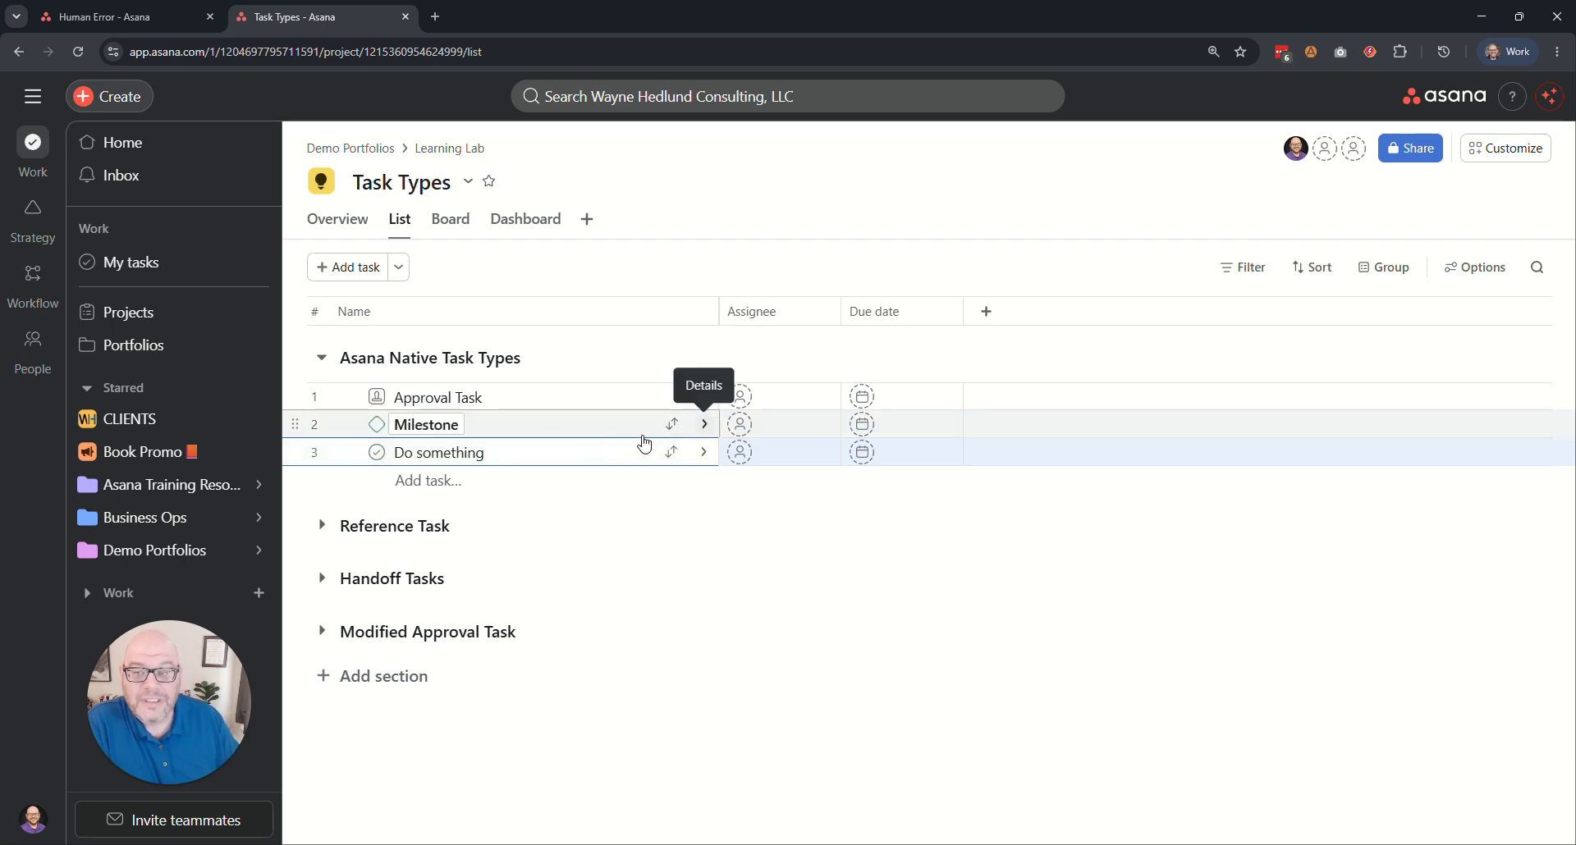
{"action": "left_click", "coordinate": [376, 398]}
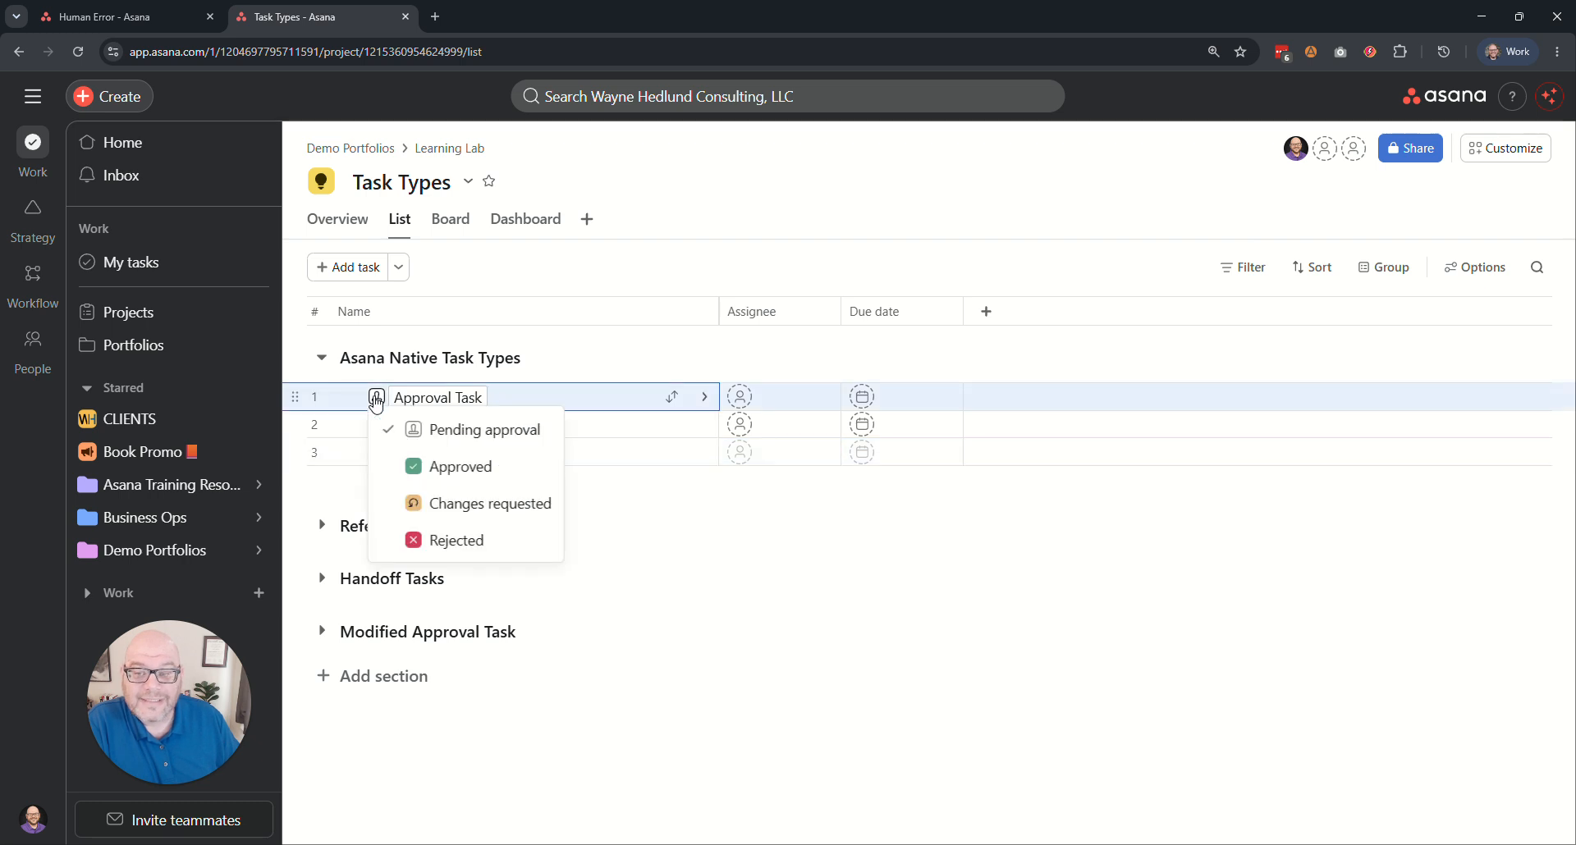
{"action": "left_click", "coordinate": [451, 540]}
{"action": "left_click", "coordinate": [395, 424]}
{"action": "left_click_drag", "start_coordinate": [395, 425], "coordinate": [520, 419]}
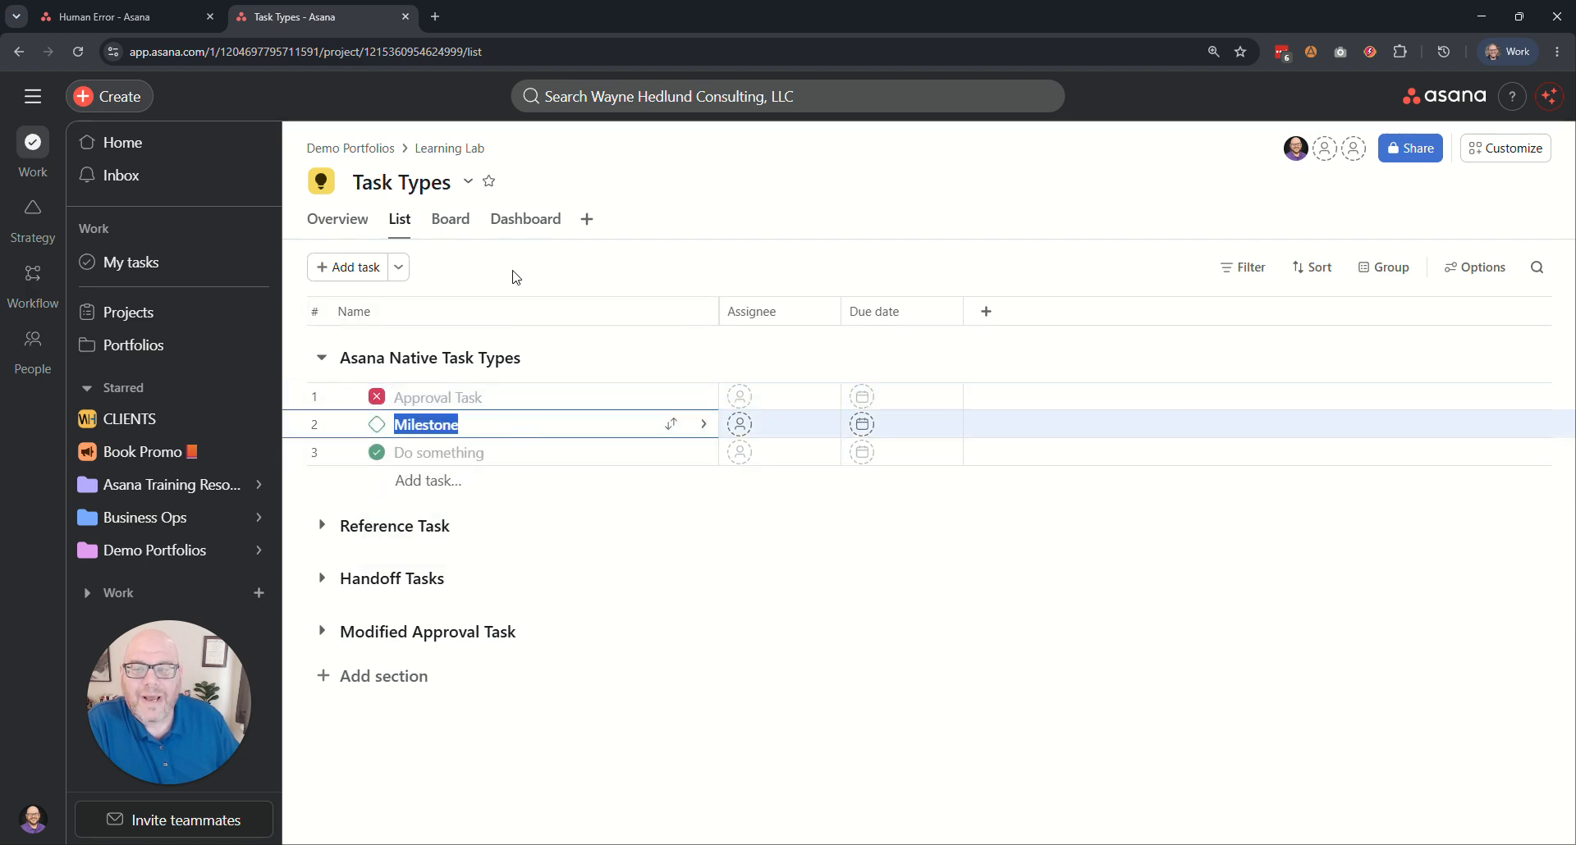
{"action": "left_click", "coordinate": [514, 273]}
{"action": "left_click", "coordinate": [426, 426]}
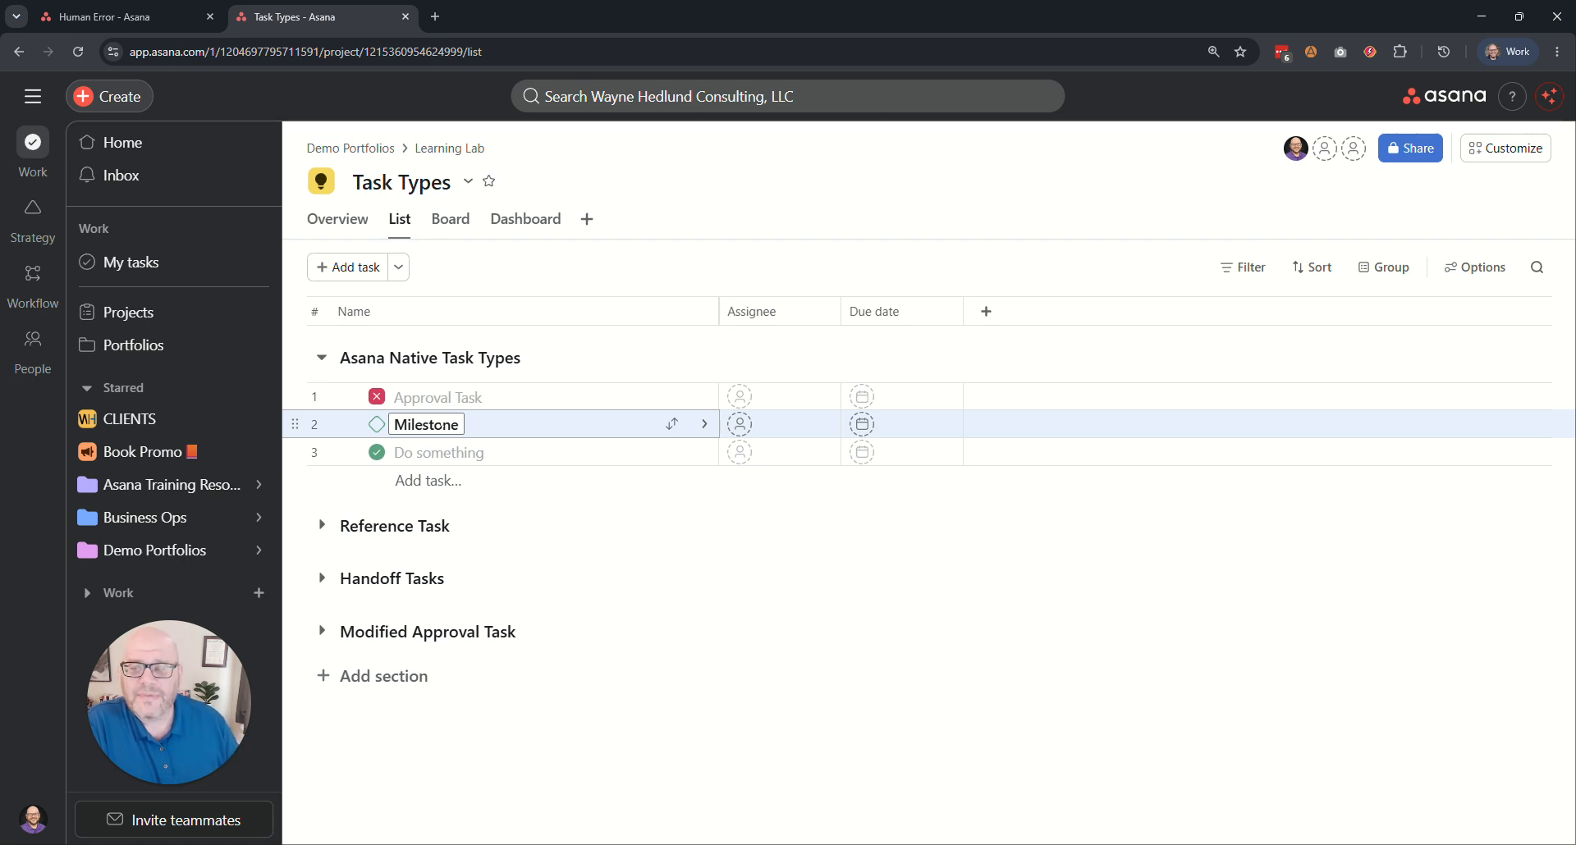
Mark the "Do something" task incomplete and return the Approval Task to Pending approval.
{"action": "left_click", "coordinate": [376, 452]}
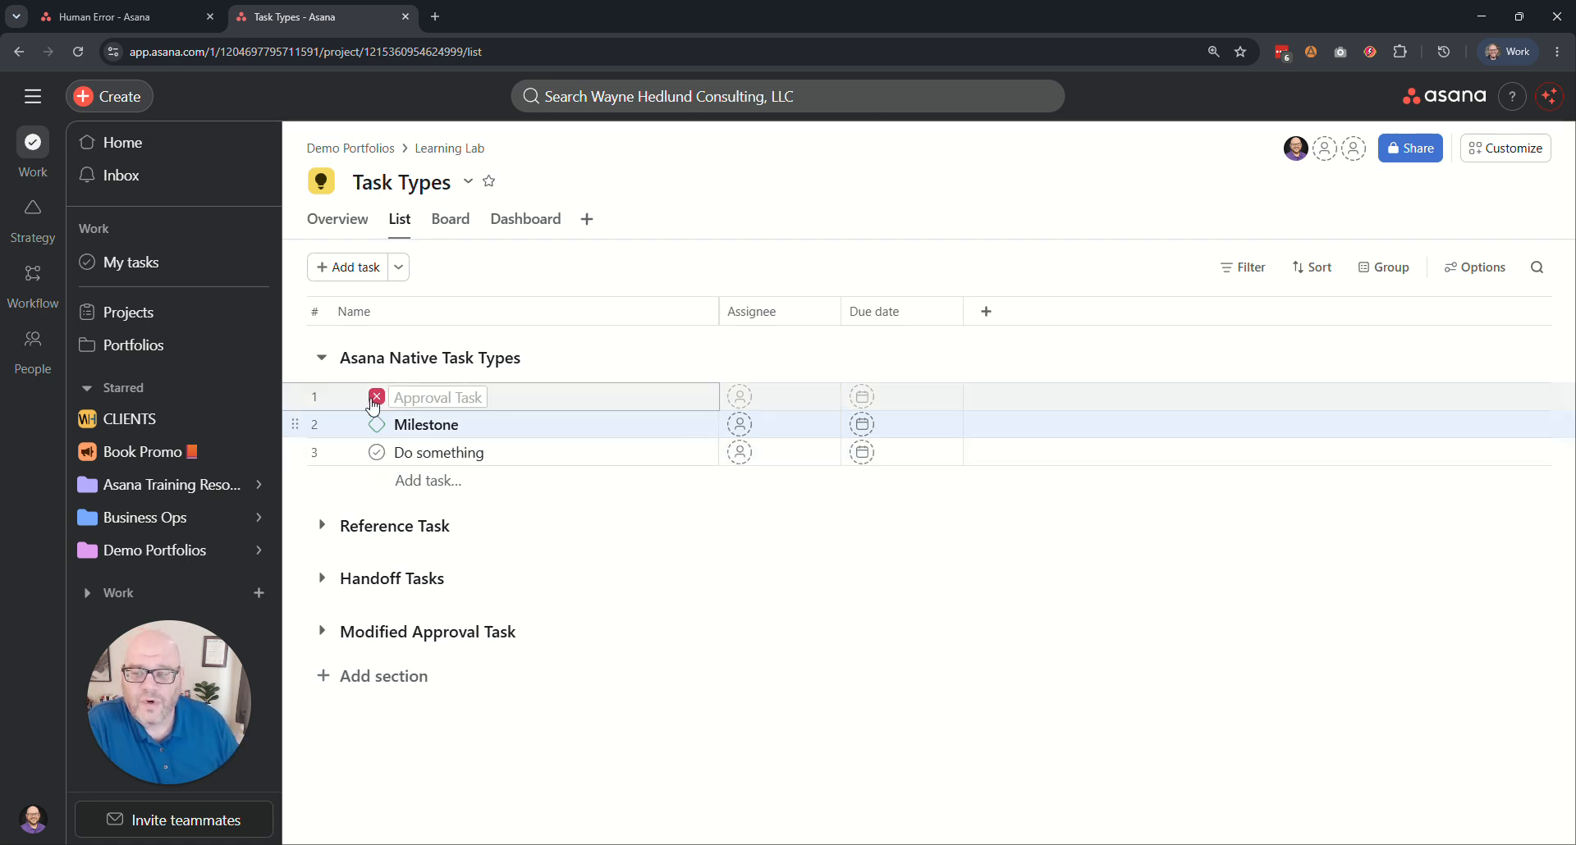
{"action": "left_click", "coordinate": [376, 400]}
{"action": "left_click", "coordinate": [435, 426]}
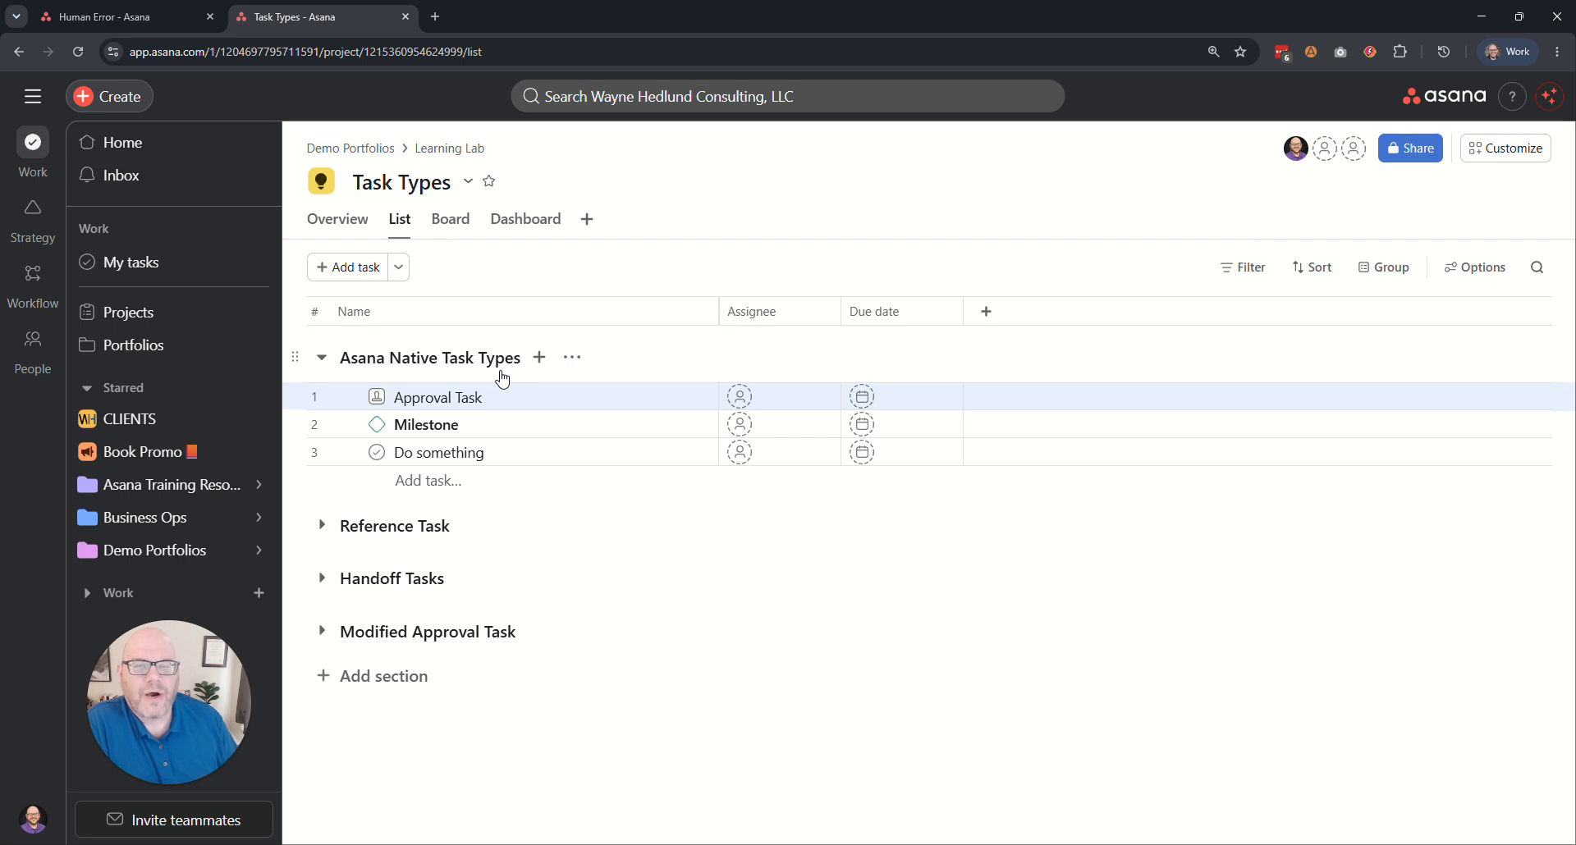
{"action": "left_click", "coordinate": [377, 397]}
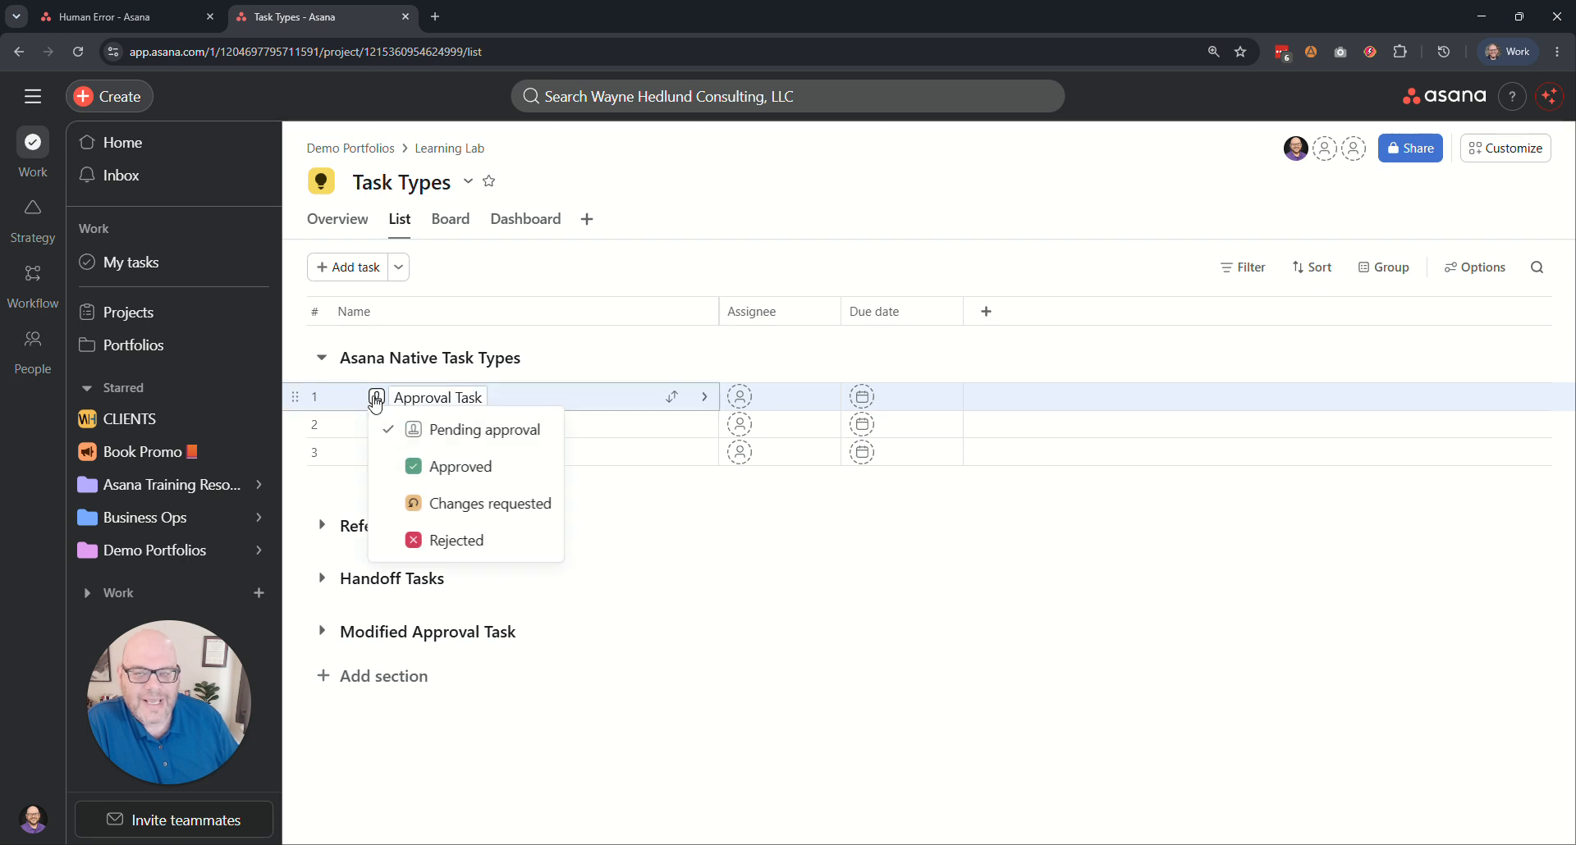
{"action": "left_click", "coordinate": [517, 260]}
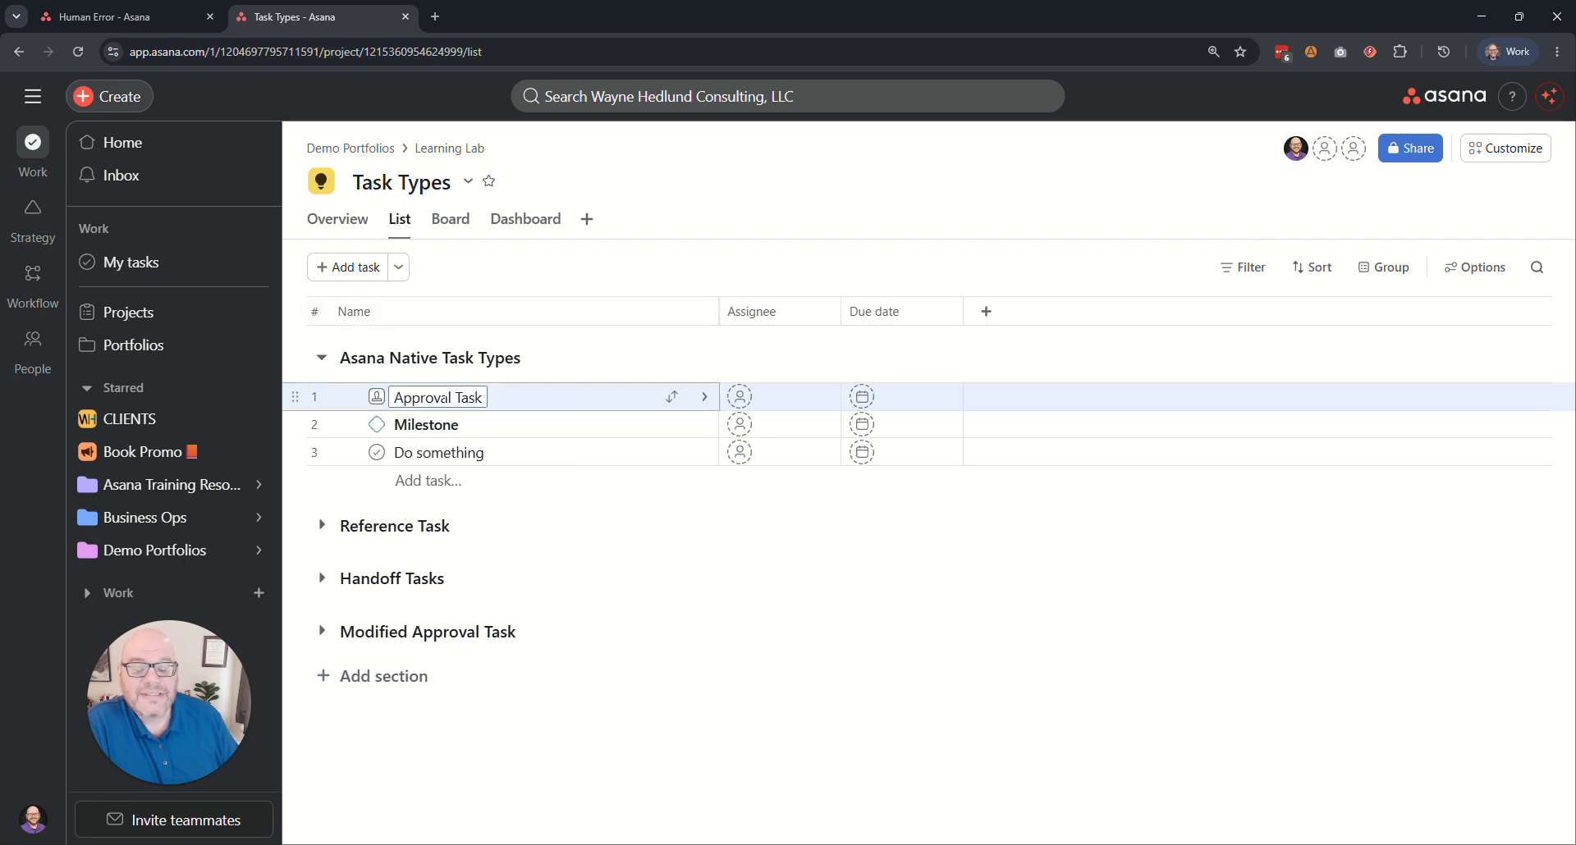
Add the existing Status field from the organization's field library to the Task Types project.
{"action": "left_click", "coordinate": [1013, 320]}
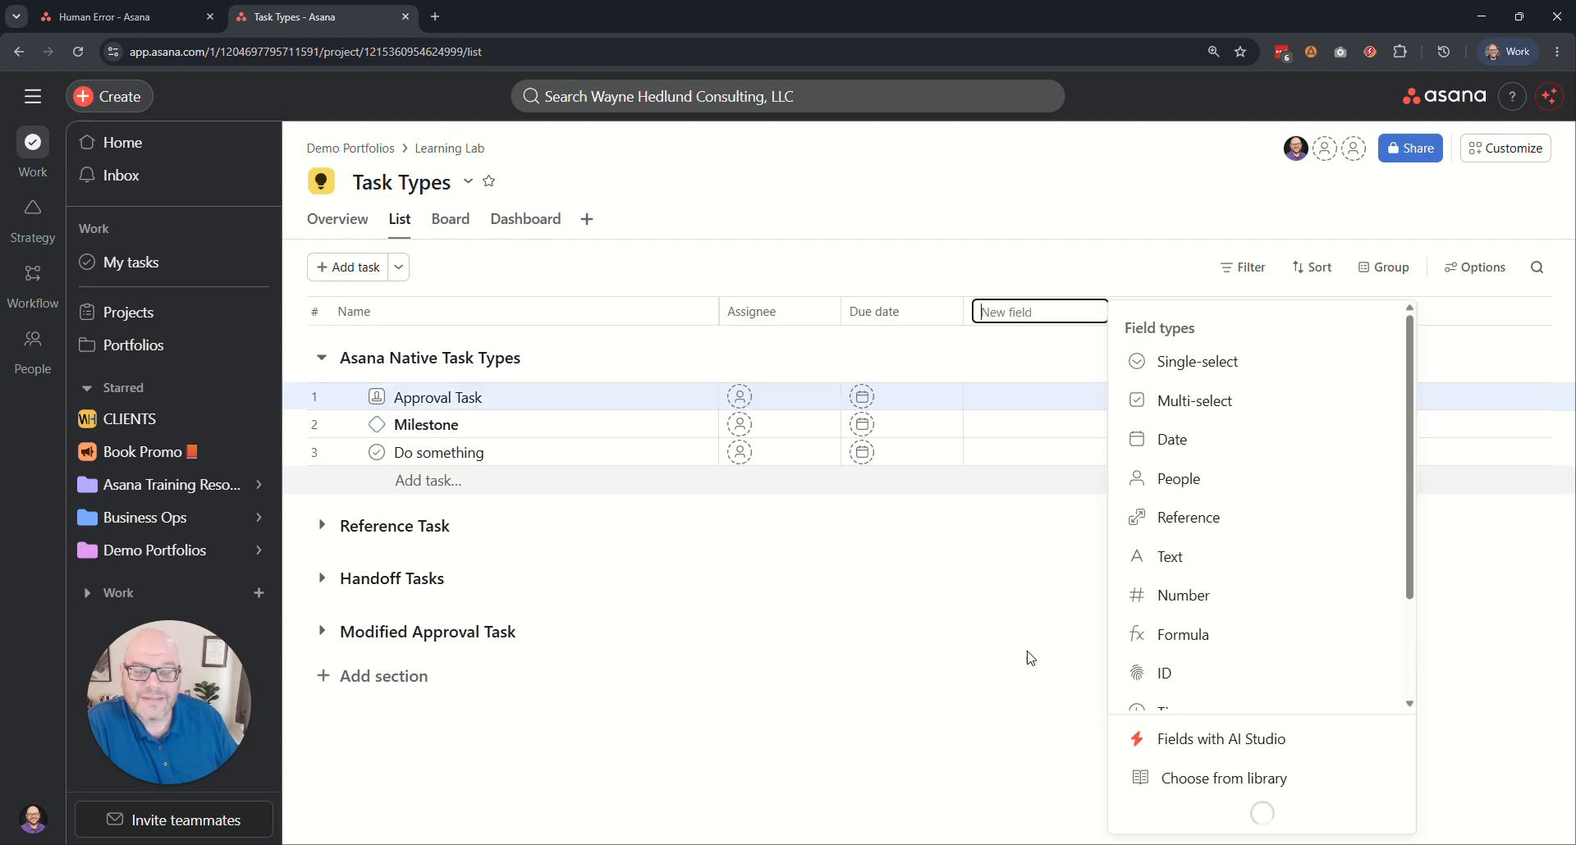
{"action": "left_click", "coordinate": [1207, 819]}
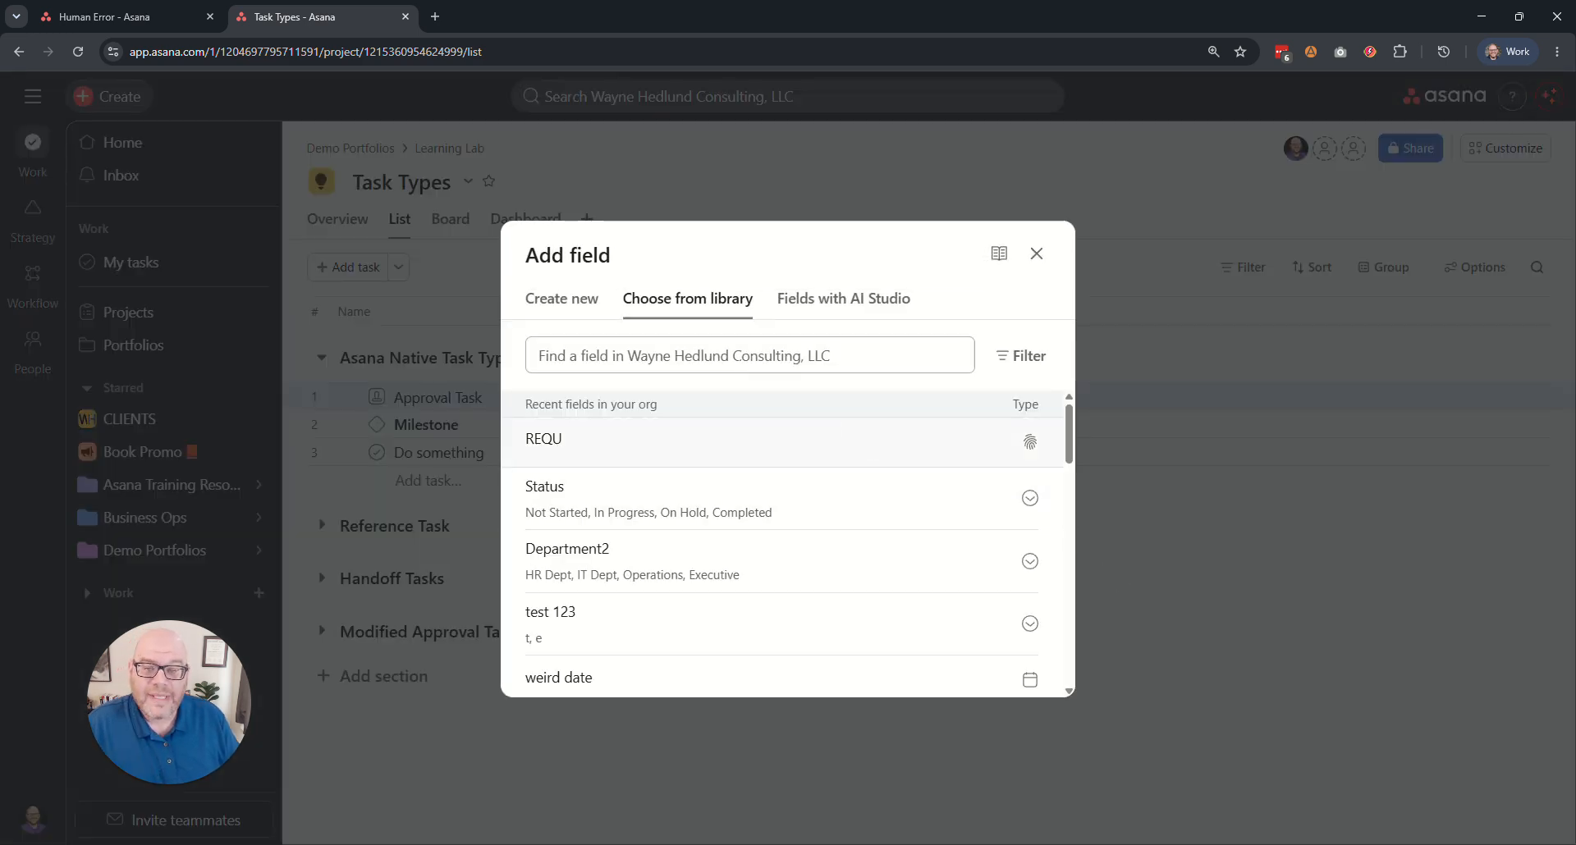
{"action": "left_click", "coordinate": [722, 357]}
{"action": "type", "text": "stat"}
{"action": "left_click", "coordinate": [640, 420]}
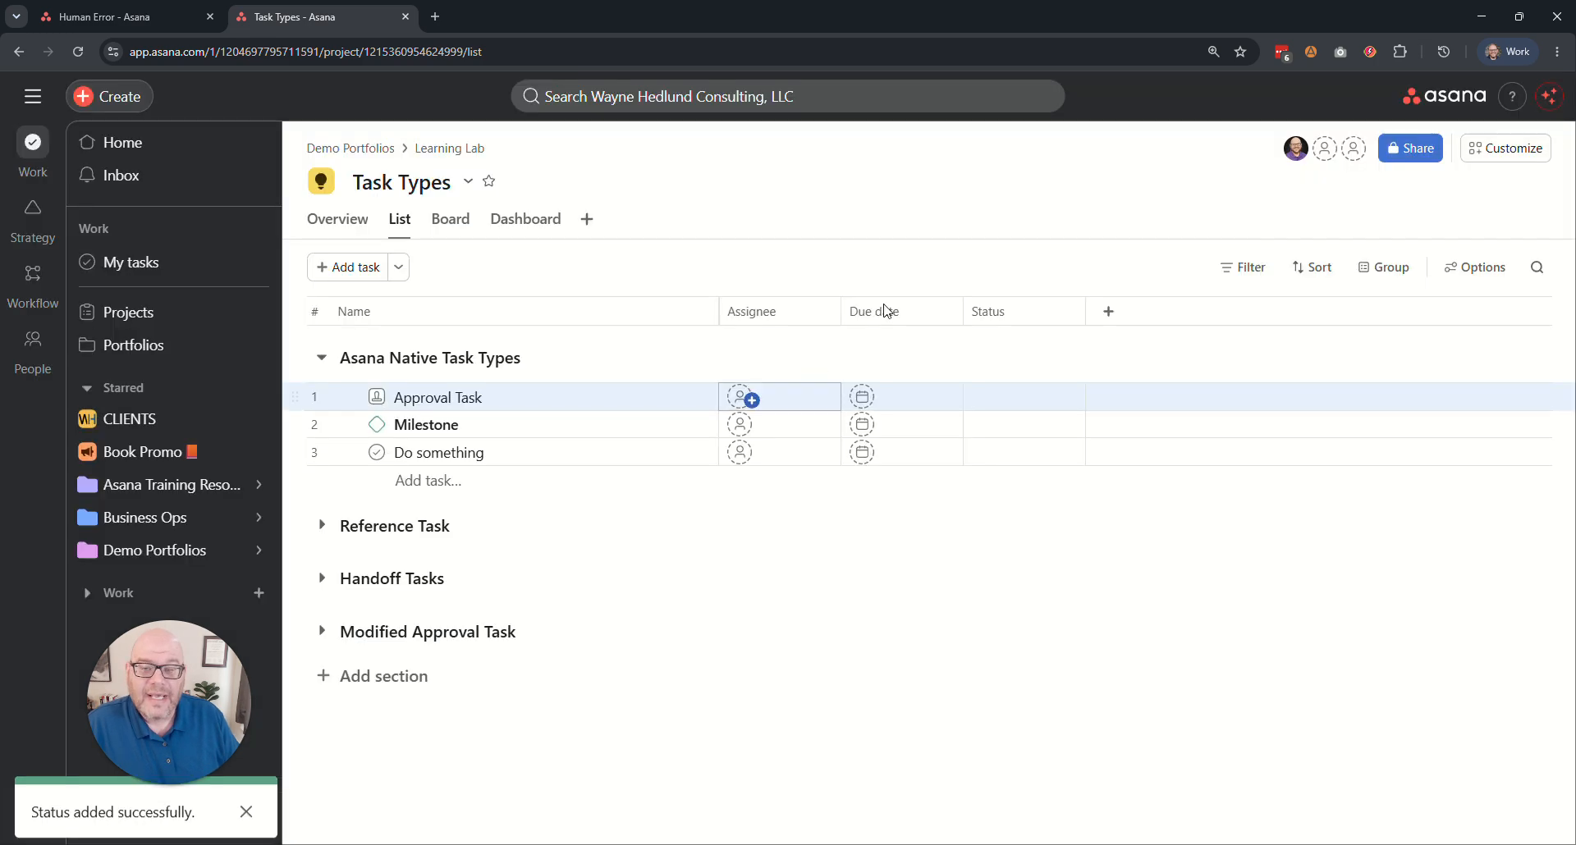
Set the Status field to Not Started for the Approval Task and In Progress for the Milestone.
{"action": "left_click", "coordinate": [1001, 398]}
{"action": "left_click", "coordinate": [1046, 461]}
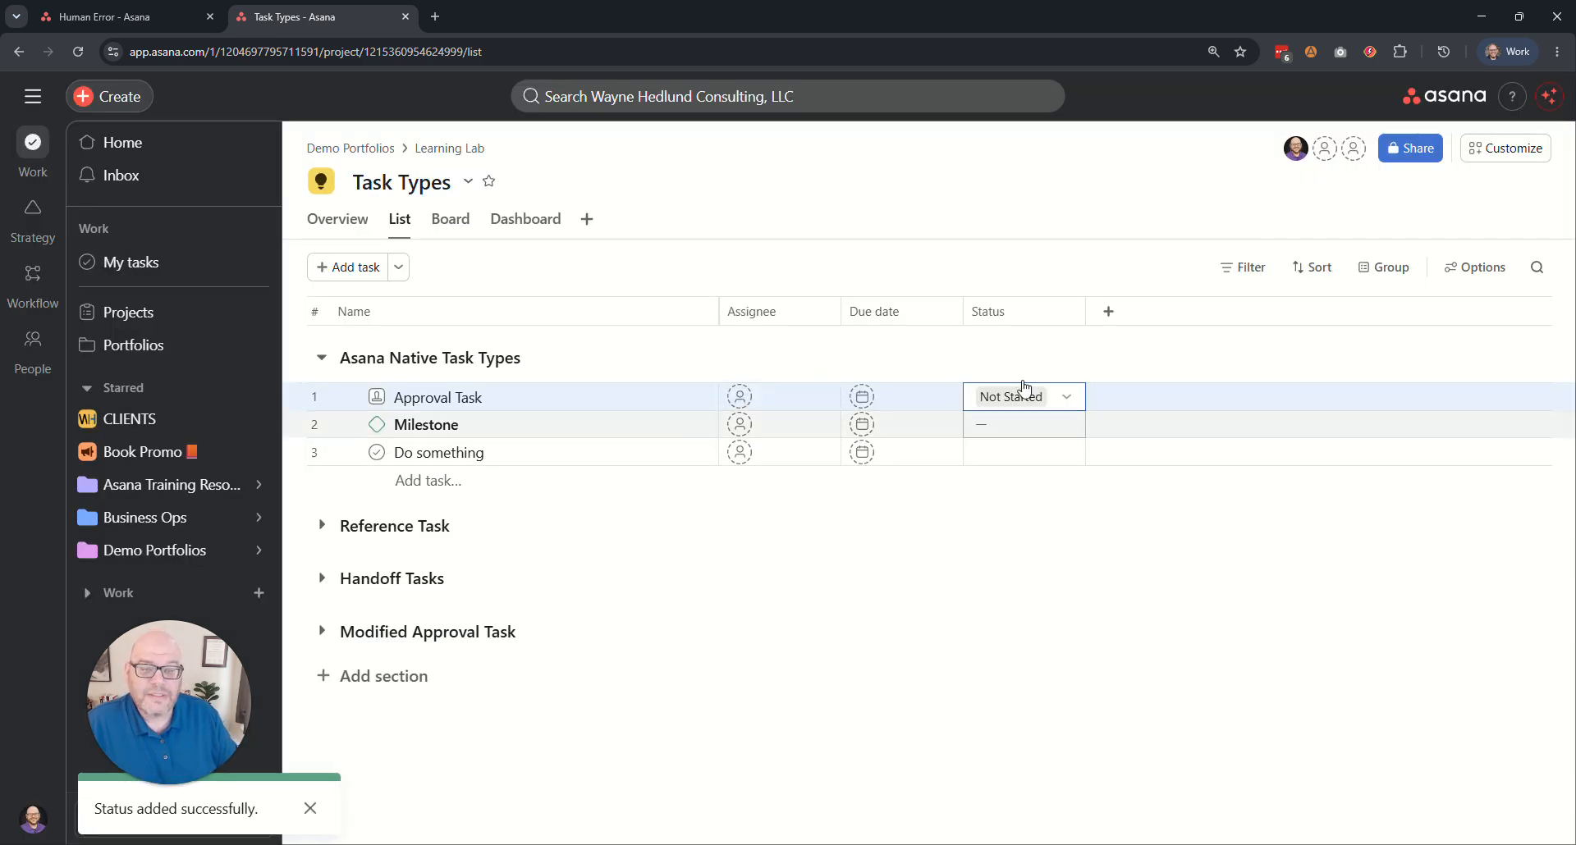
{"action": "left_click", "coordinate": [1026, 425]}
{"action": "left_click", "coordinate": [1046, 527]}
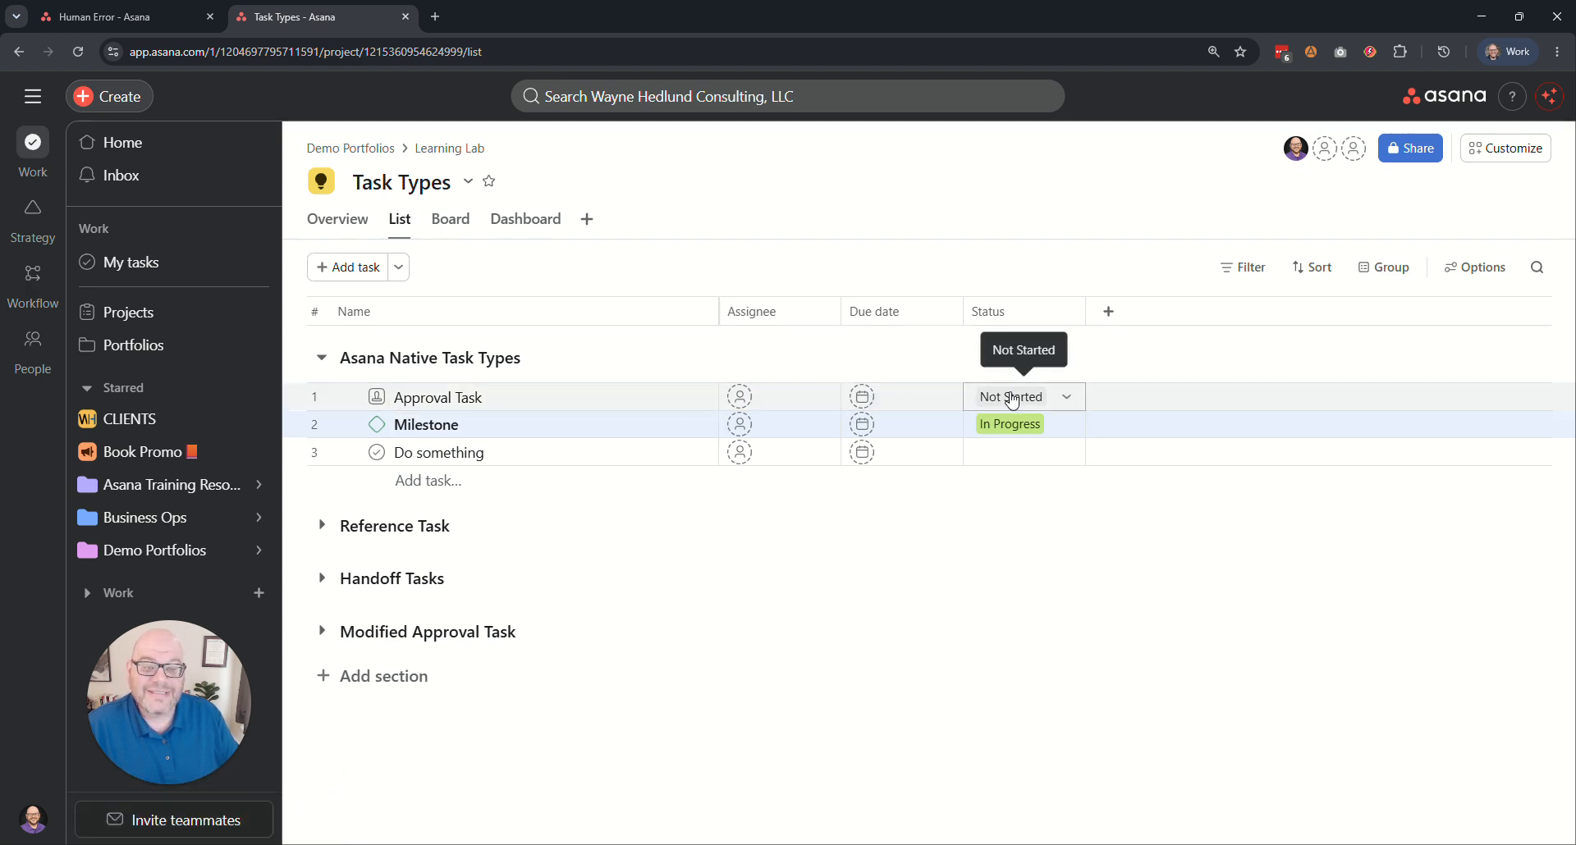
Check the Approval Task's status options, then collapse the Asana Native Task Types section and save the list view.
{"action": "left_click", "coordinate": [377, 399]}
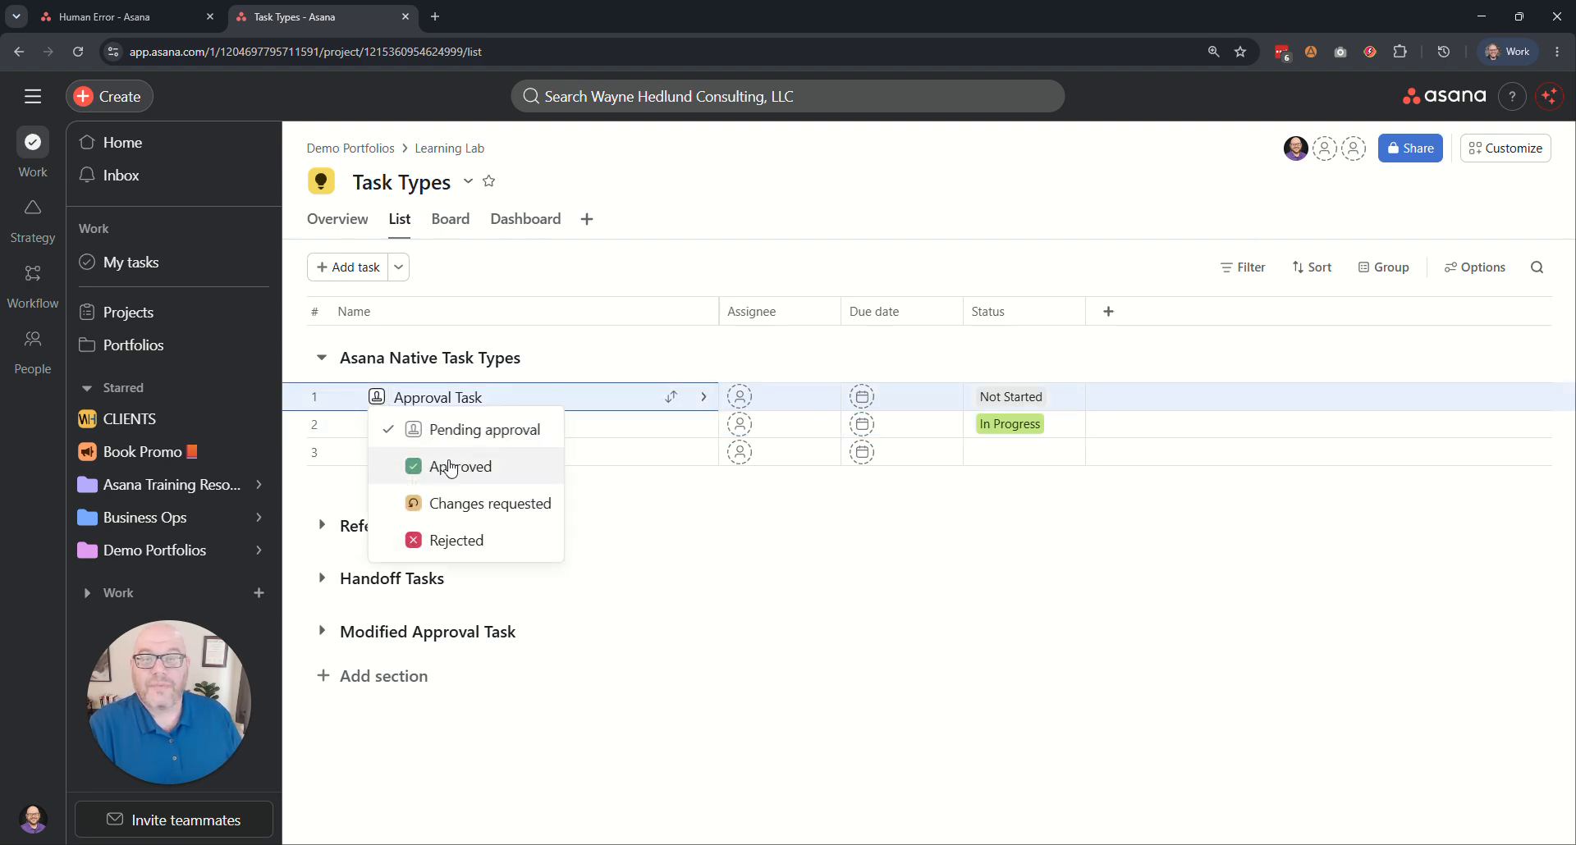
{"action": "left_click", "coordinate": [517, 284]}
{"action": "left_click", "coordinate": [322, 358]}
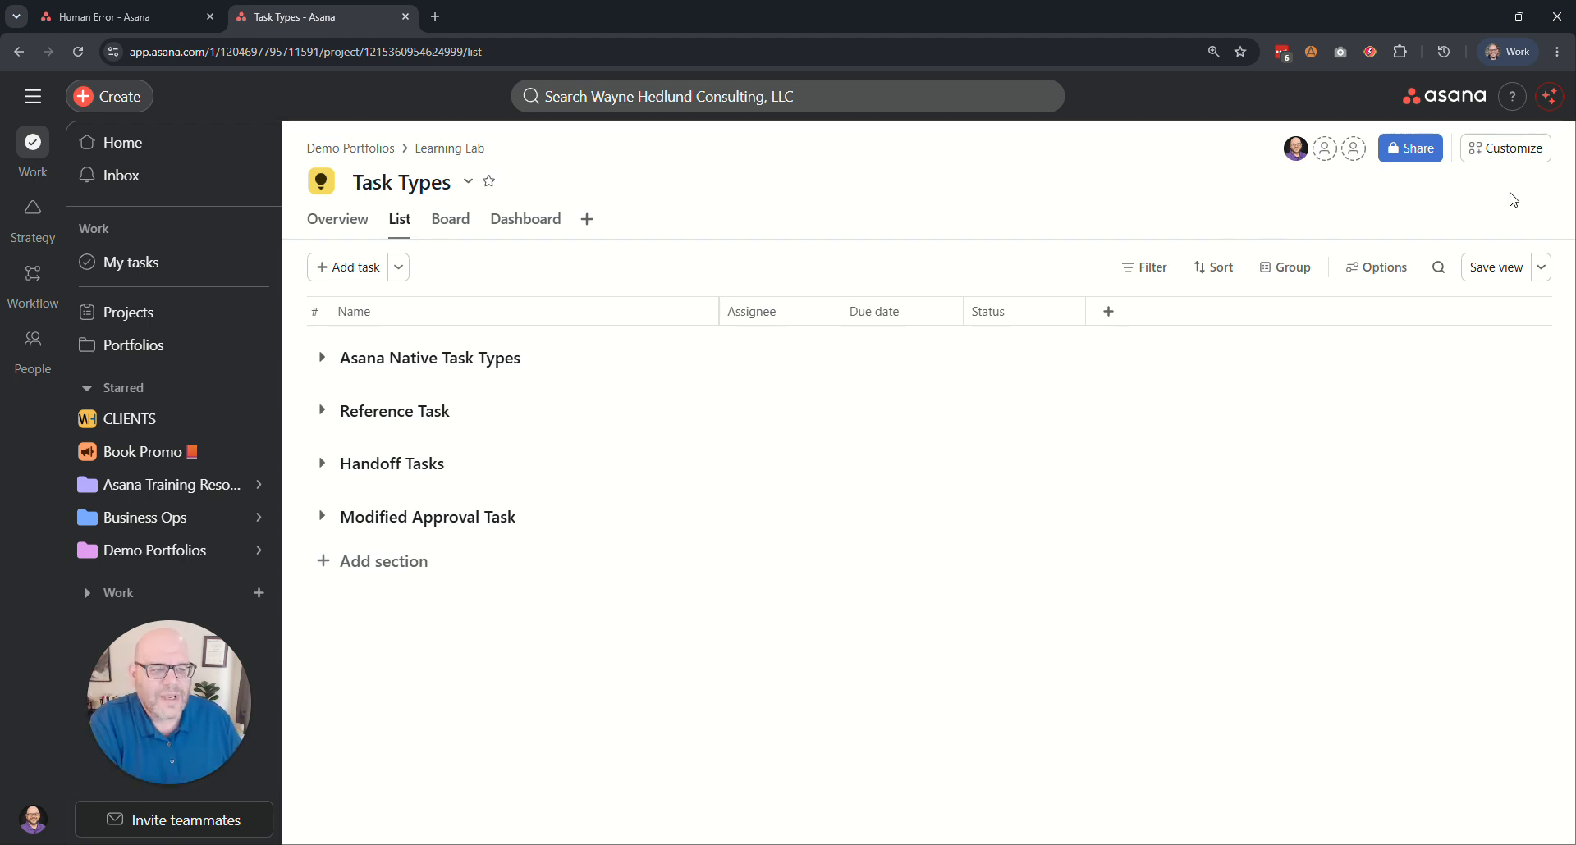
{"action": "left_click", "coordinate": [1494, 266]}
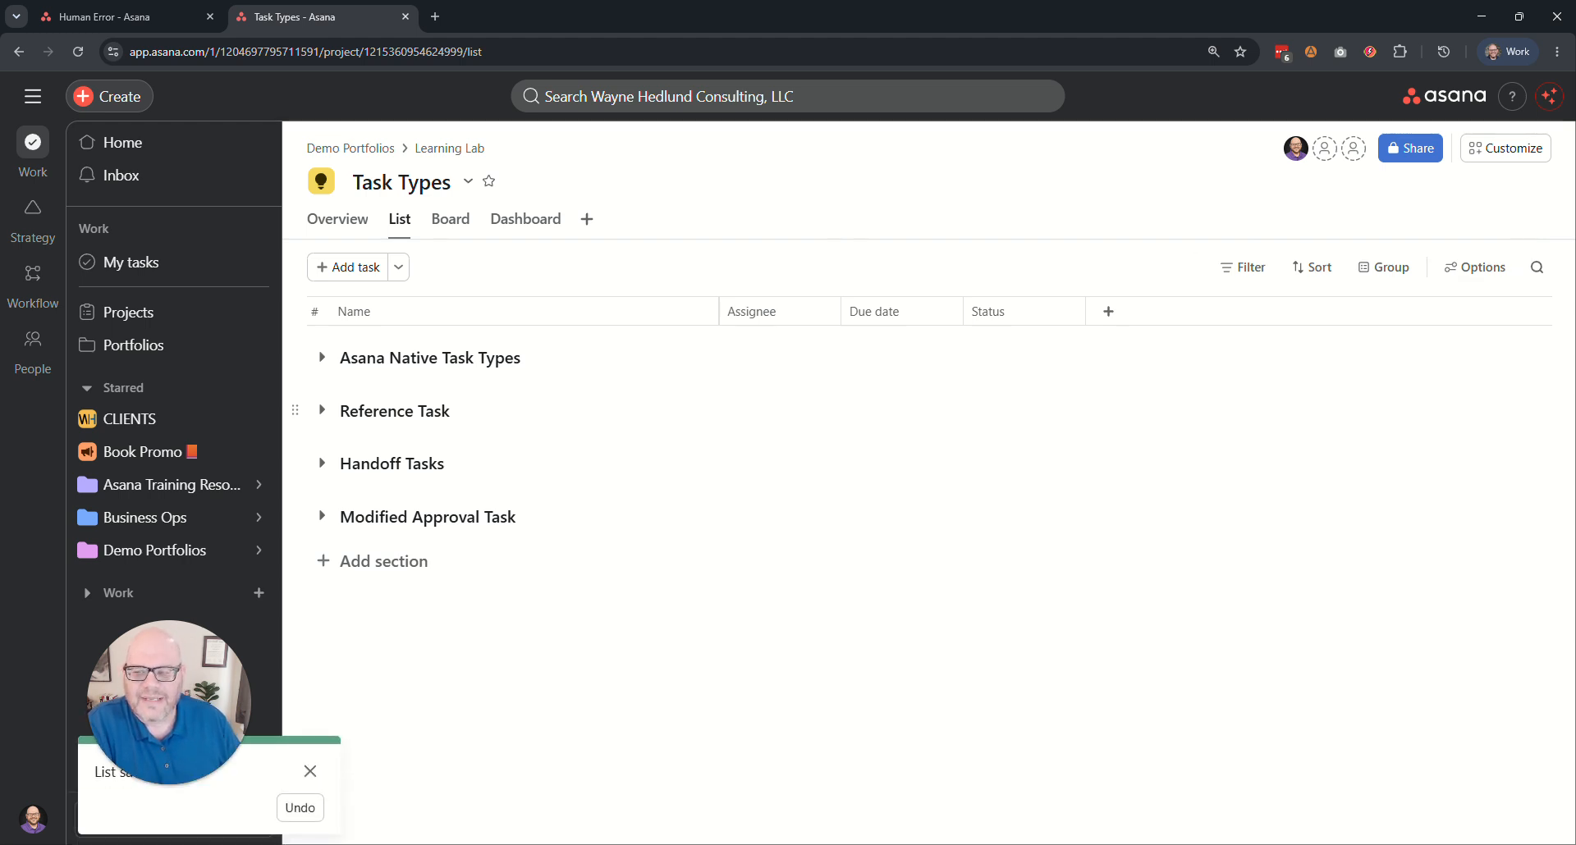
Expand the Reference Task section and add a regular task named "do something" to it, testing its completion toggle.
{"action": "left_click", "coordinate": [322, 411]}
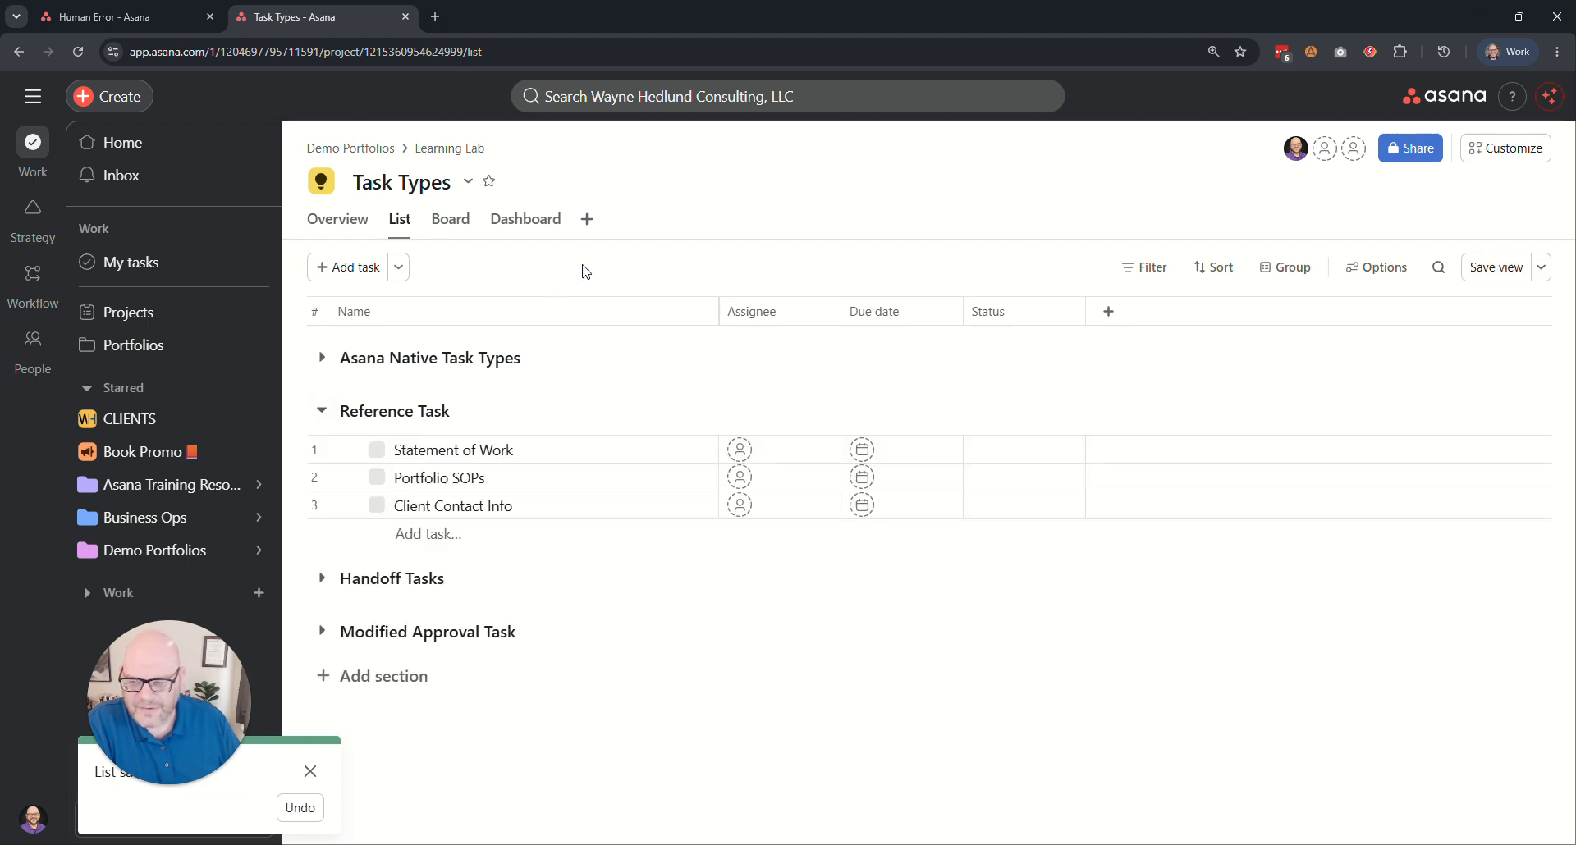
{"action": "left_click", "coordinate": [310, 772]}
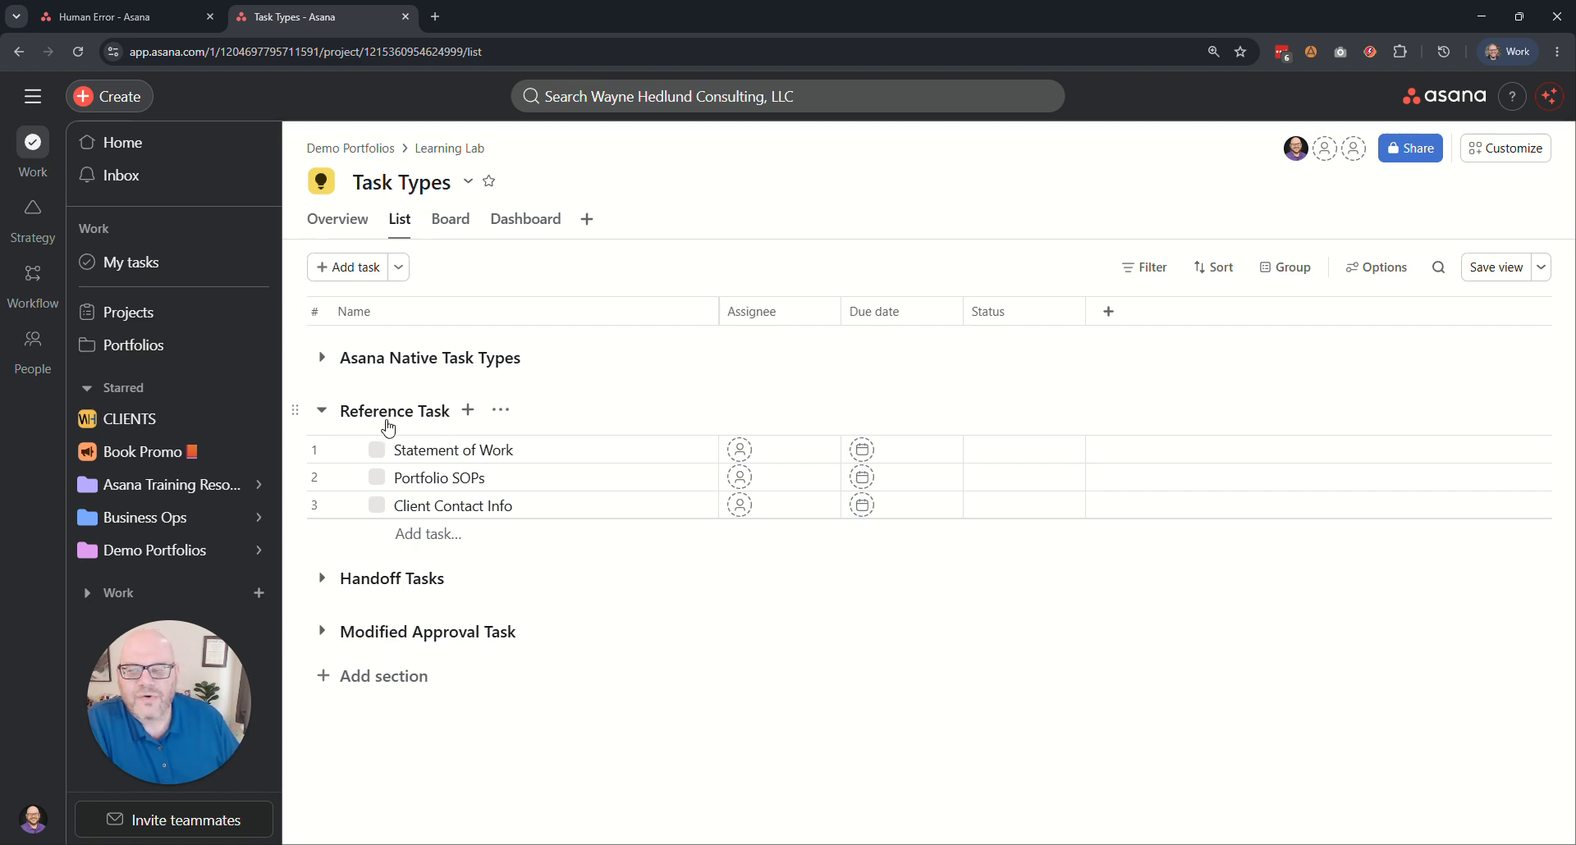
{"action": "left_click", "coordinate": [400, 535]}
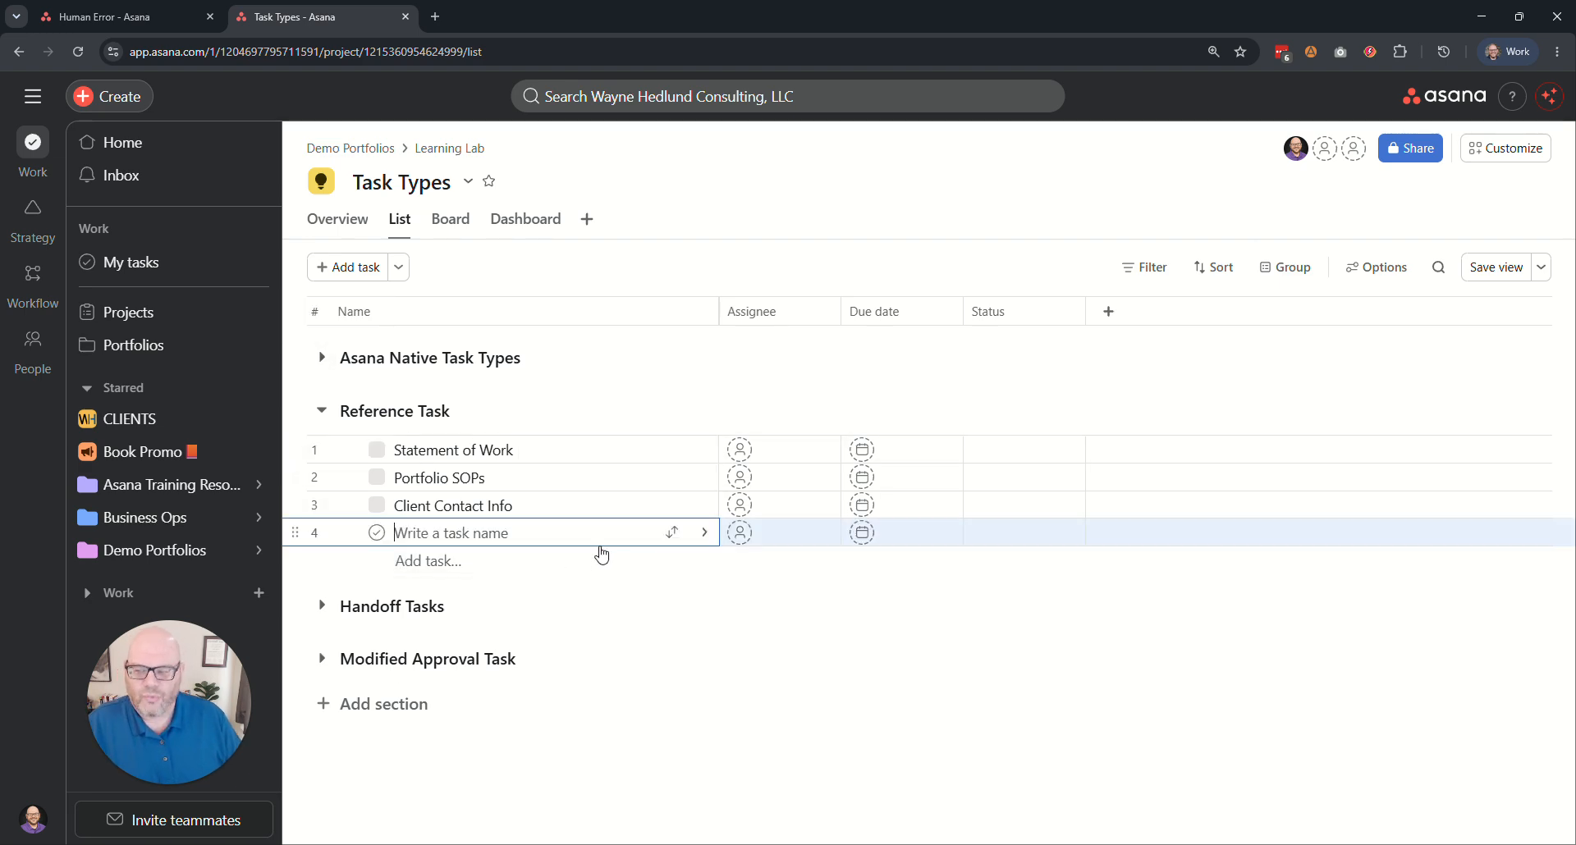
{"action": "type", "text": "do something"}
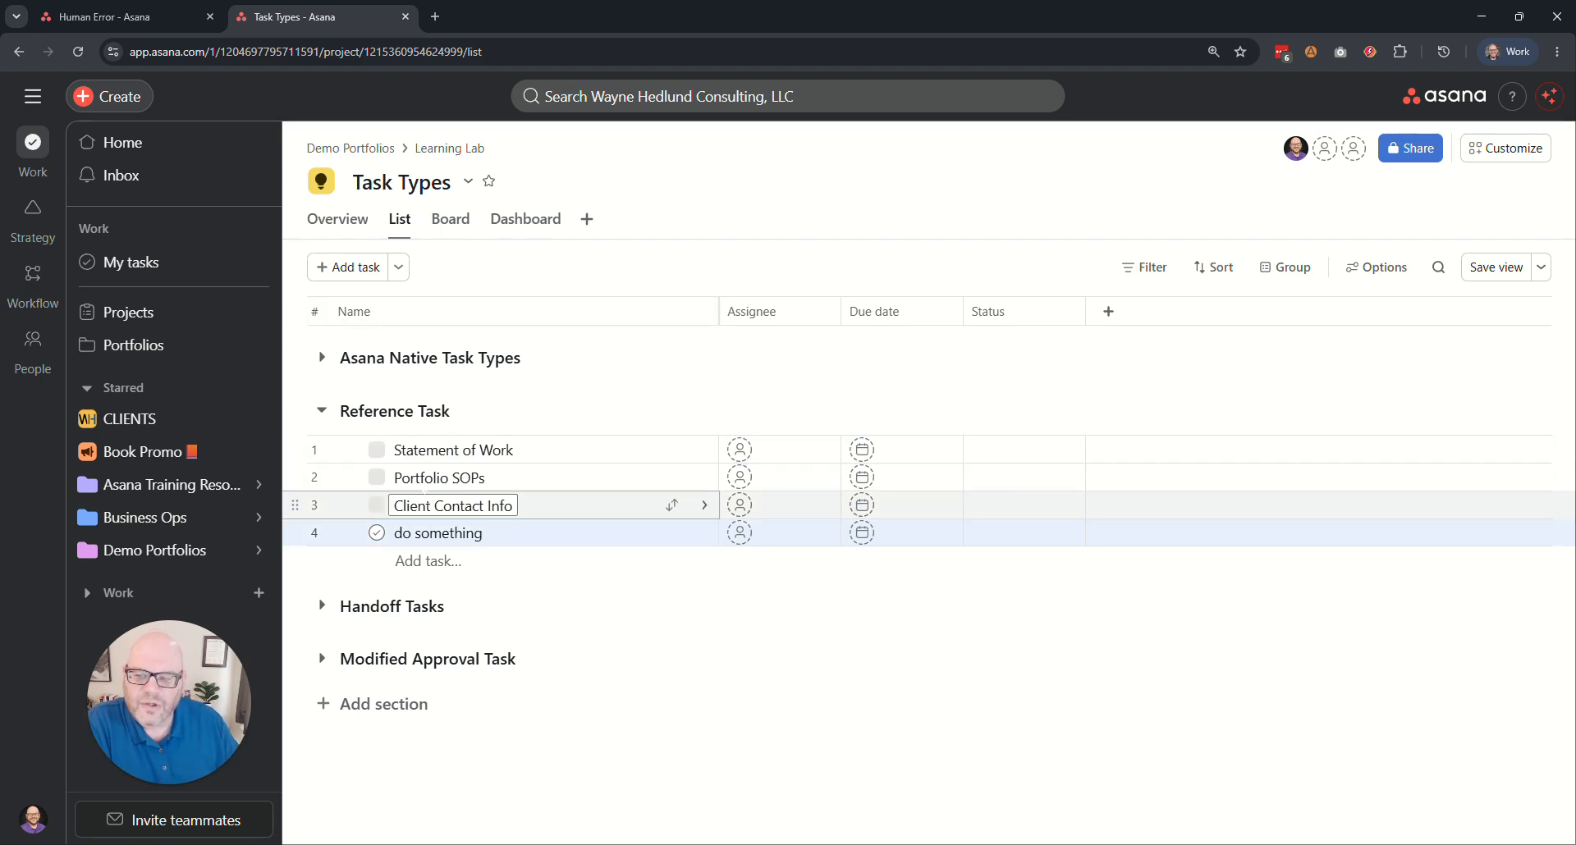
{"action": "left_click", "coordinate": [377, 533]}
{"action": "left_click", "coordinate": [377, 534]}
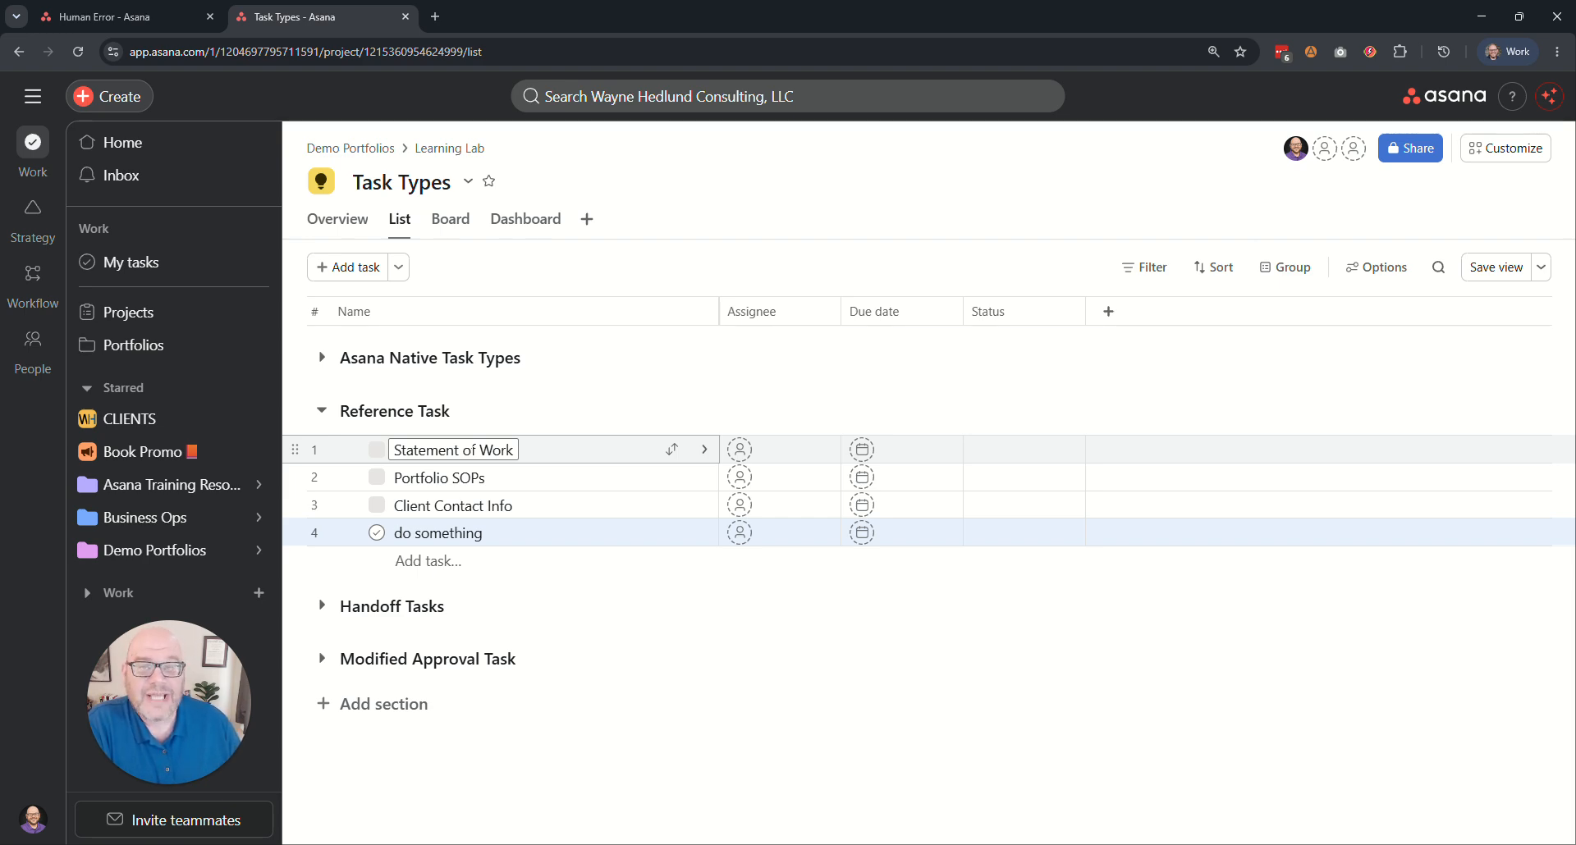
Check the reference type options of the Statement of Work, Portfolio SOPs and Client Contact Info tasks.
{"action": "left_click", "coordinate": [377, 453]}
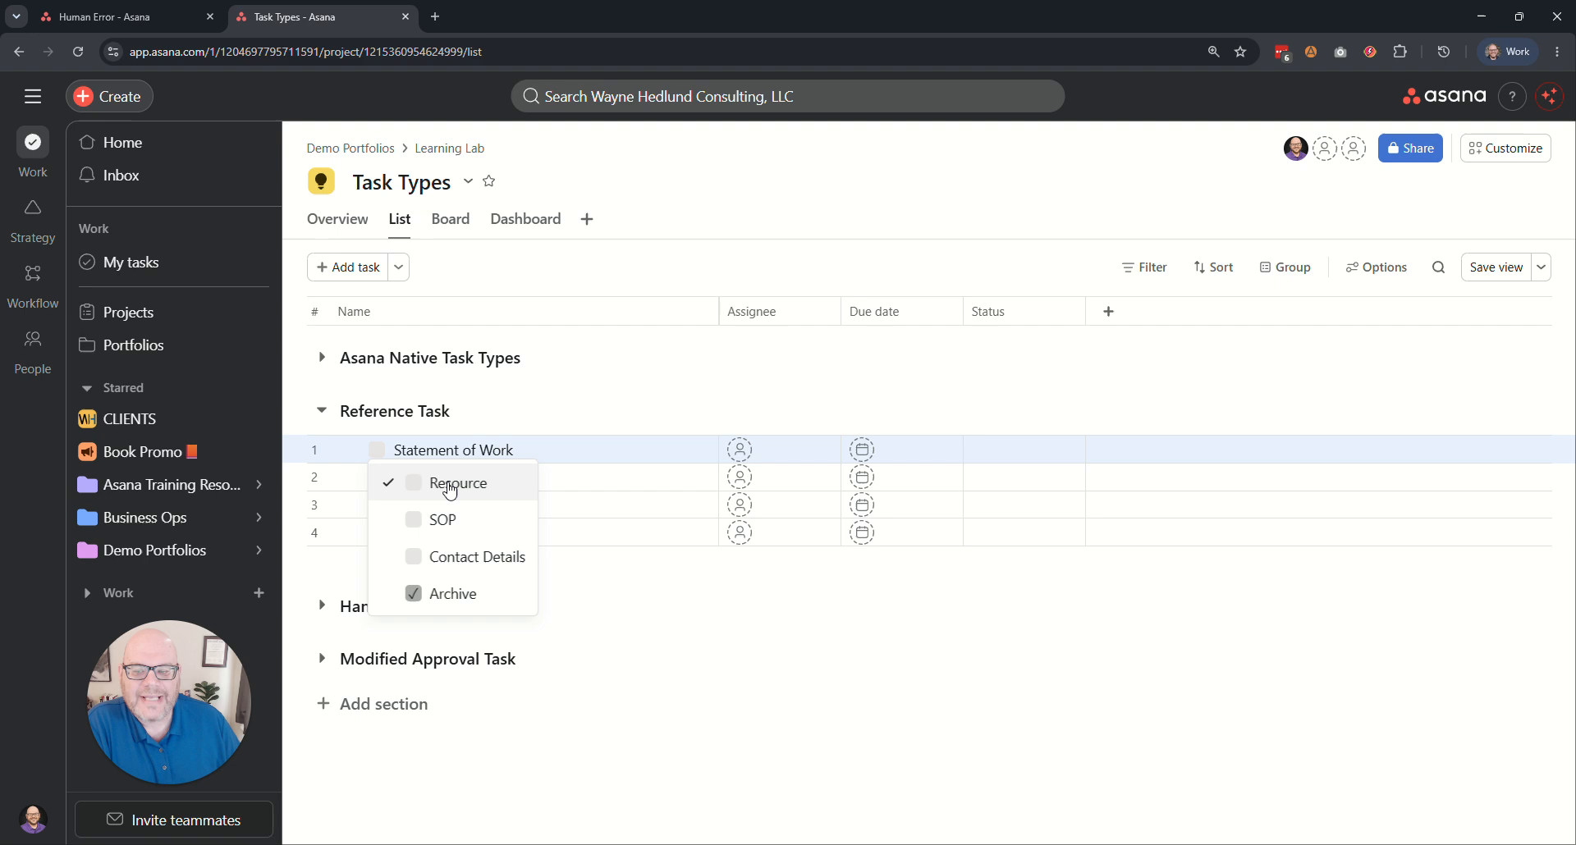
{"action": "left_click", "coordinate": [531, 275]}
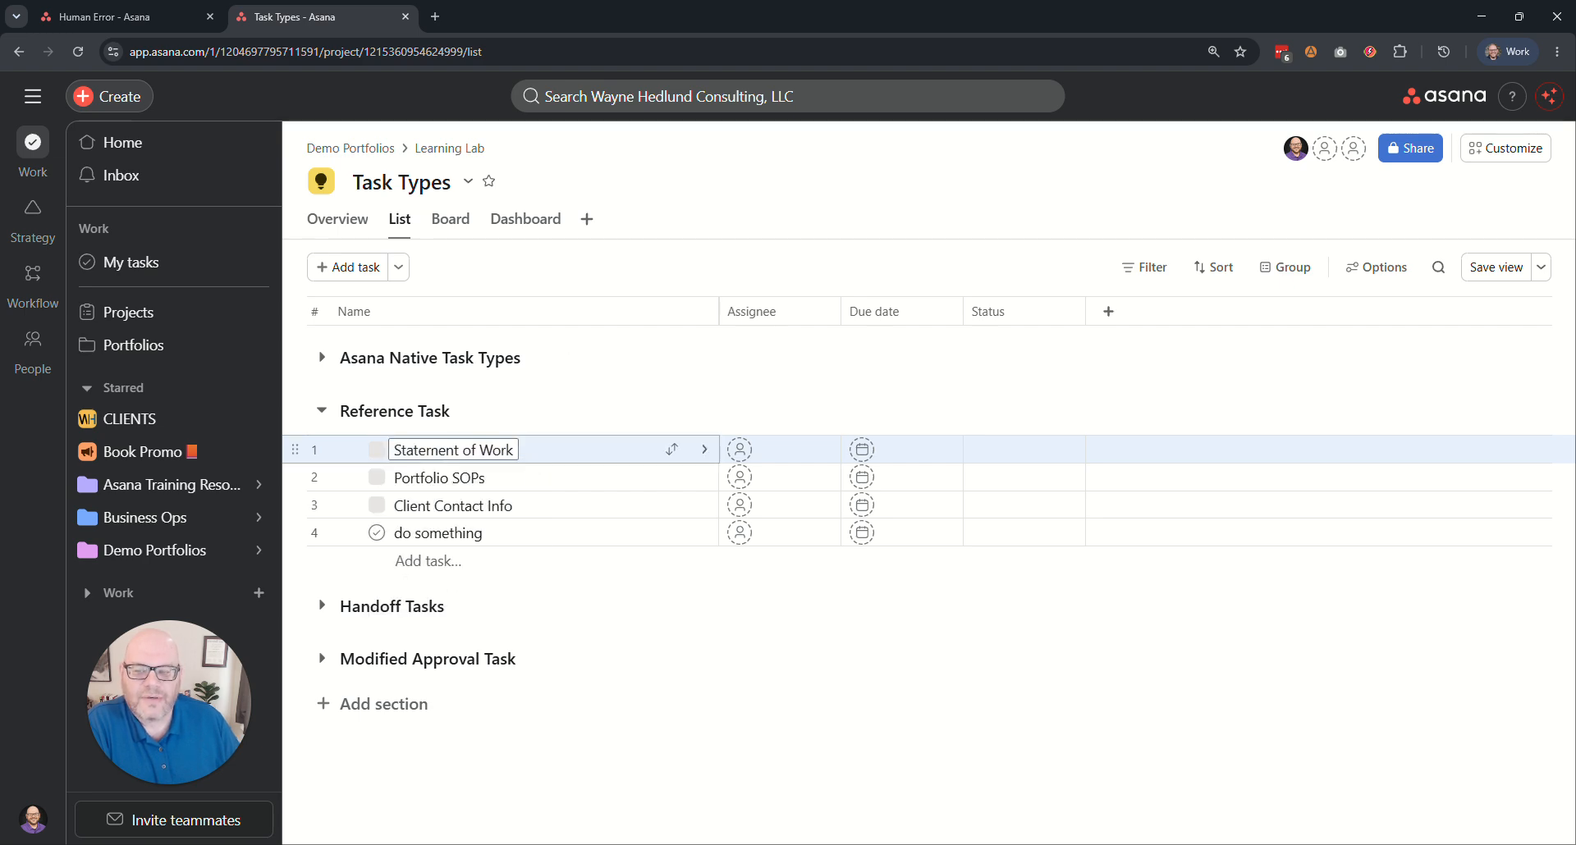
{"action": "left_click", "coordinate": [377, 478]}
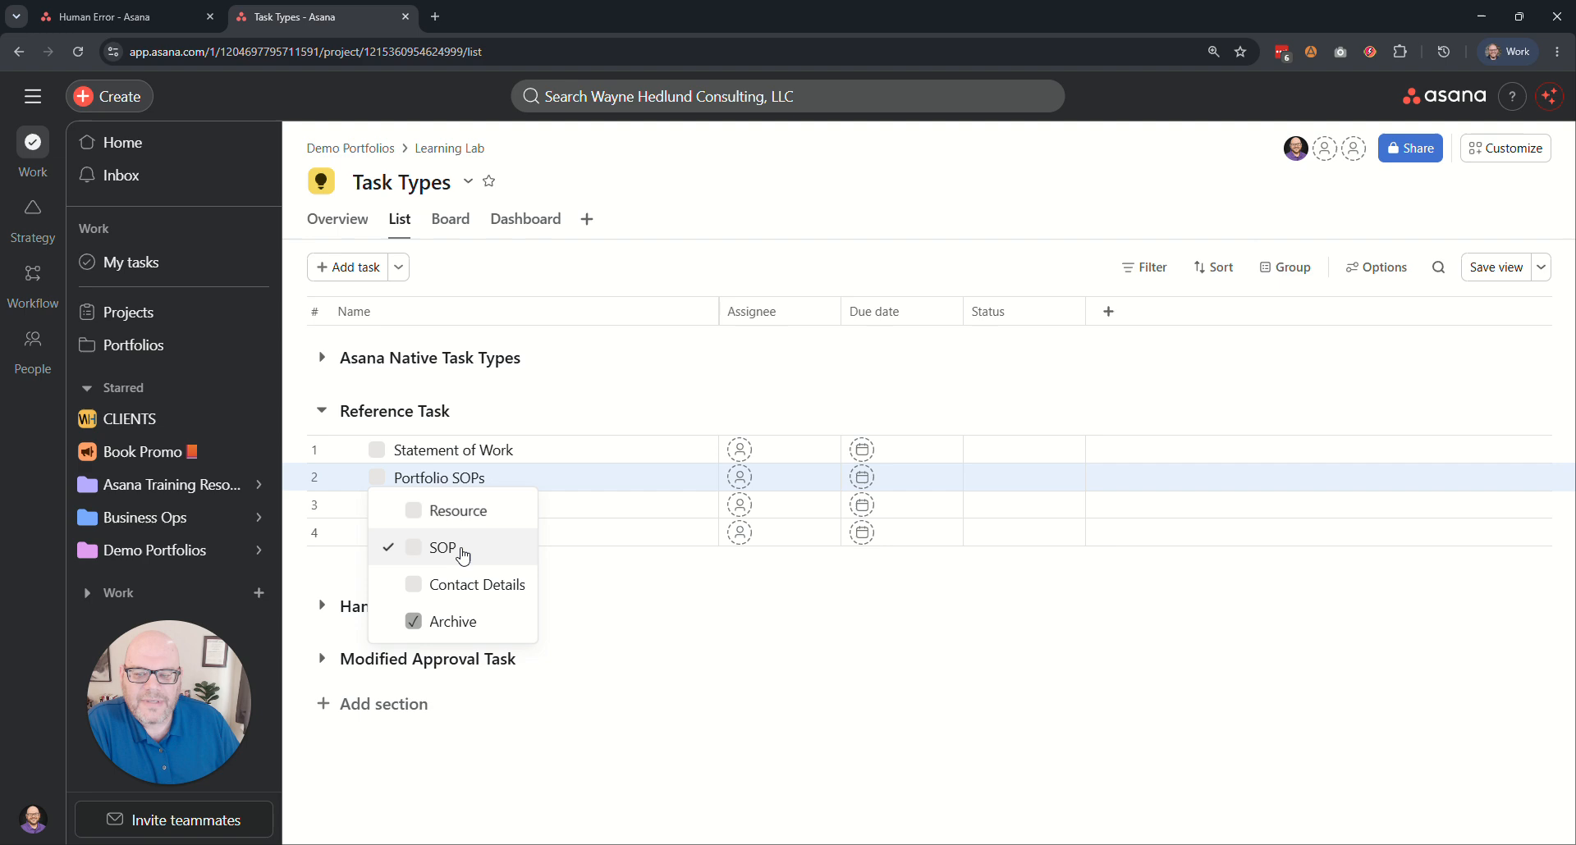
{"action": "left_click", "coordinate": [486, 320]}
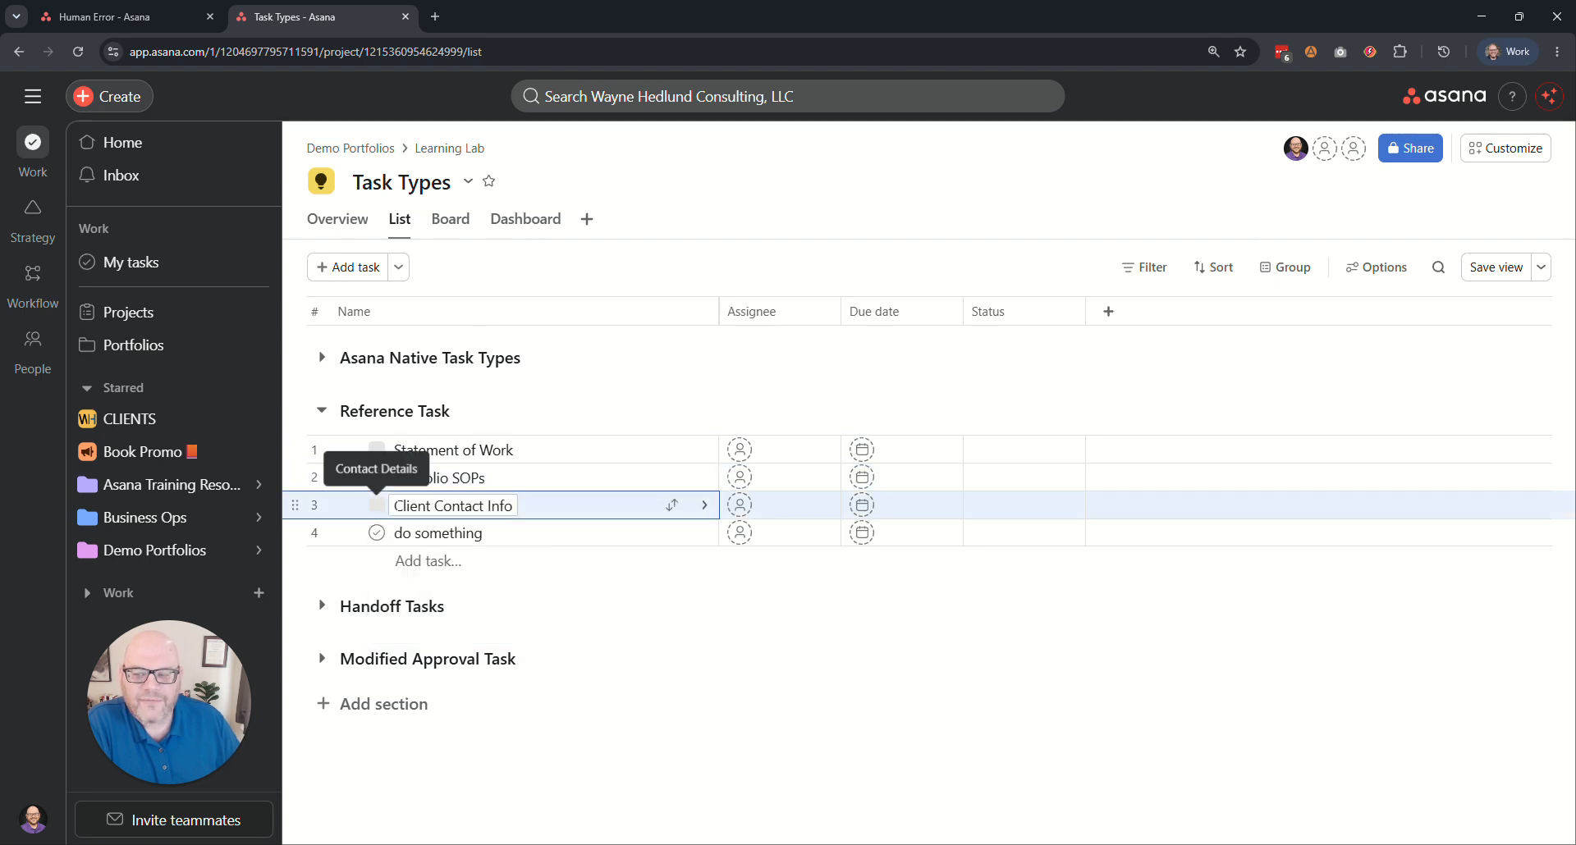
{"action": "left_click", "coordinate": [377, 505]}
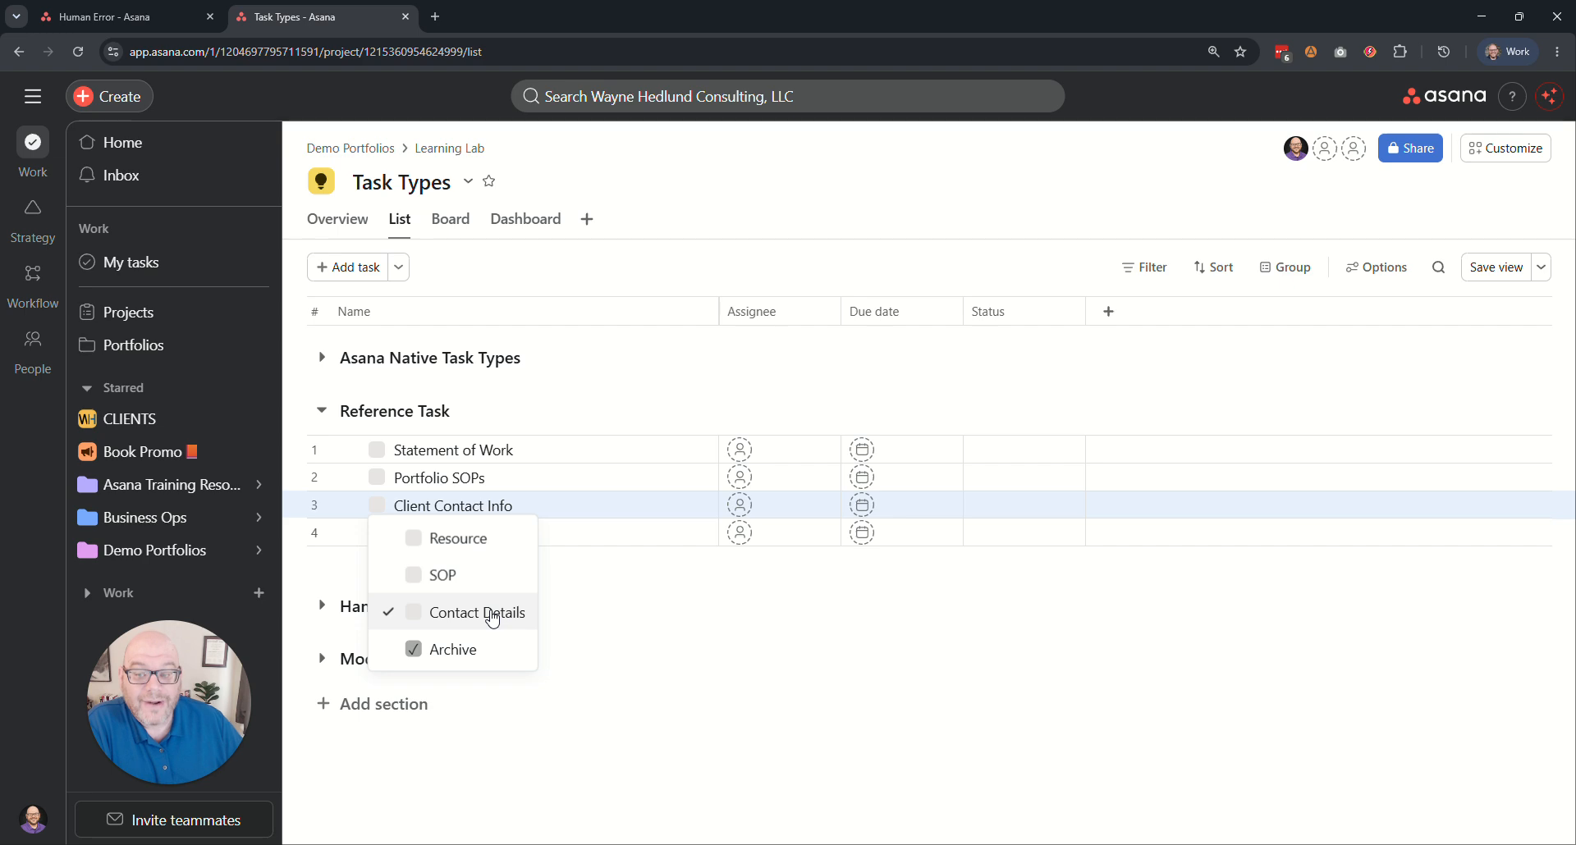
{"action": "left_click", "coordinate": [439, 575]}
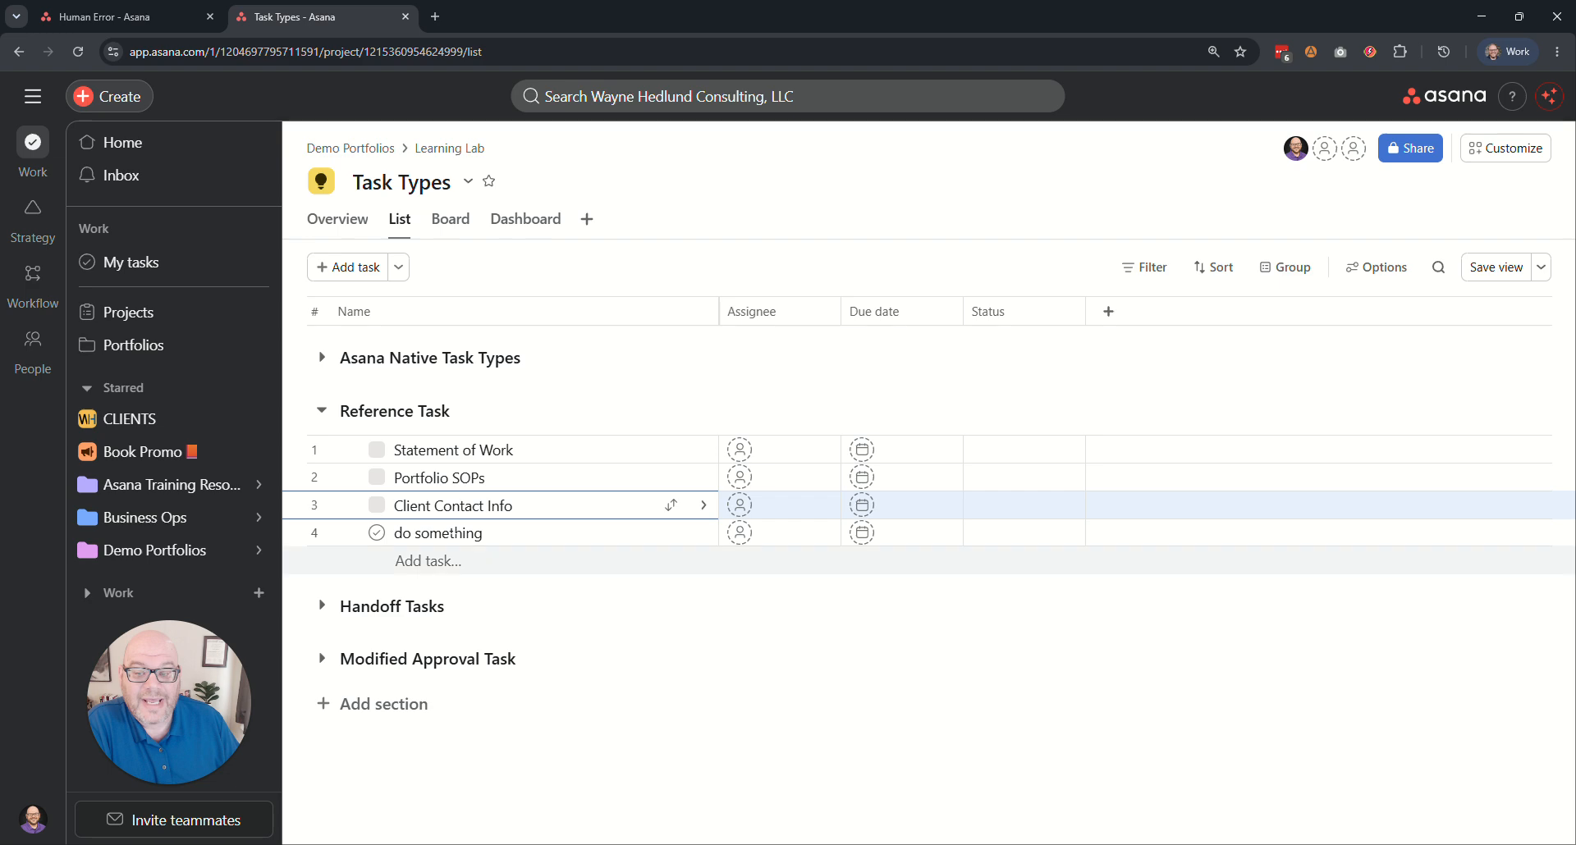
{"action": "left_click", "coordinate": [383, 506]}
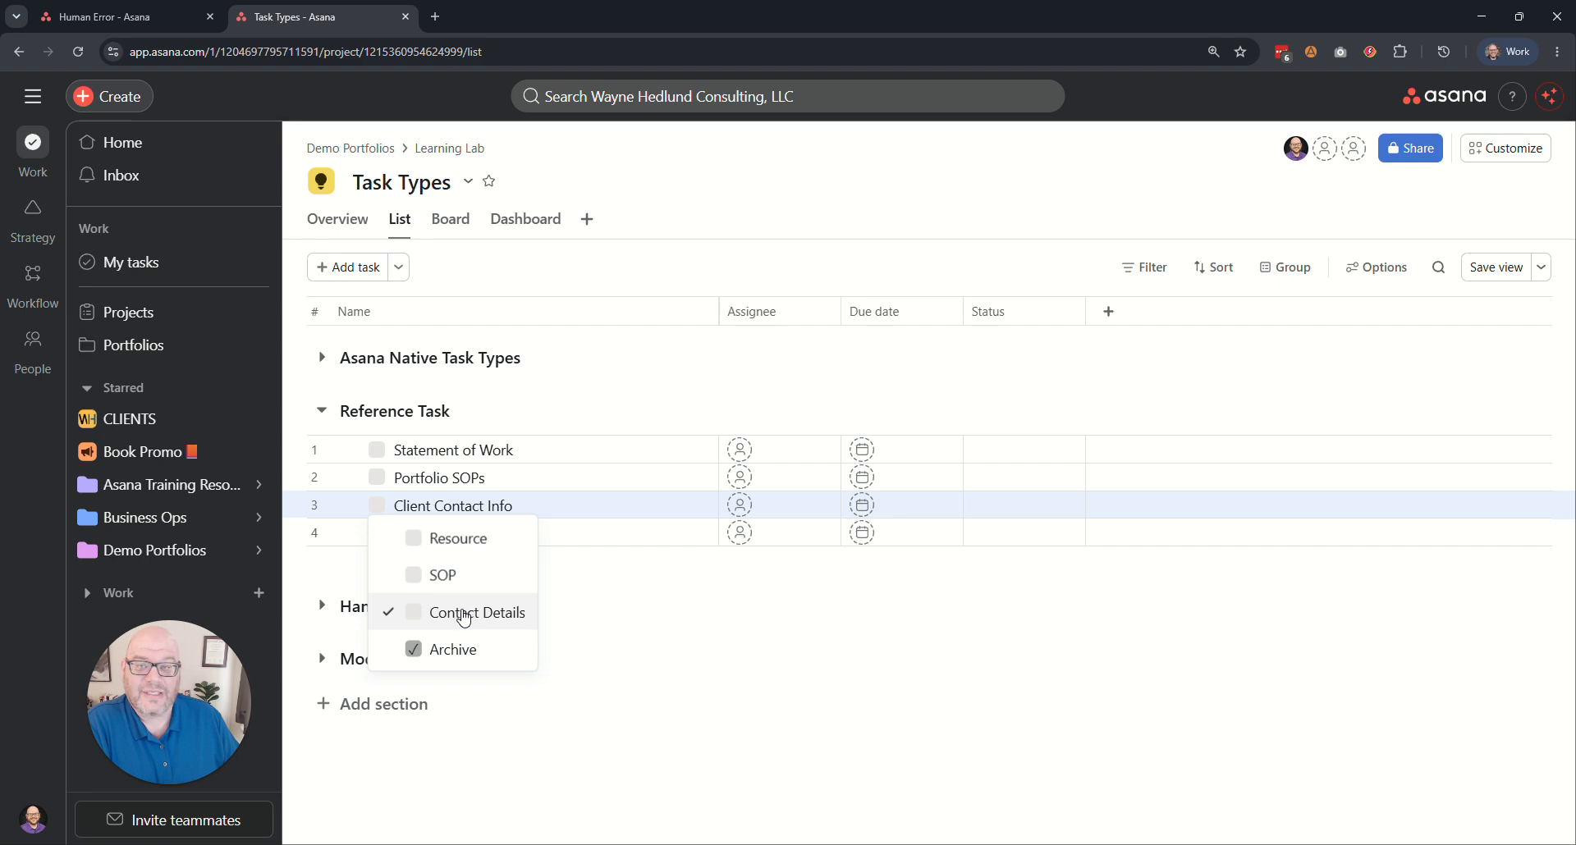
{"action": "left_click", "coordinate": [512, 276]}
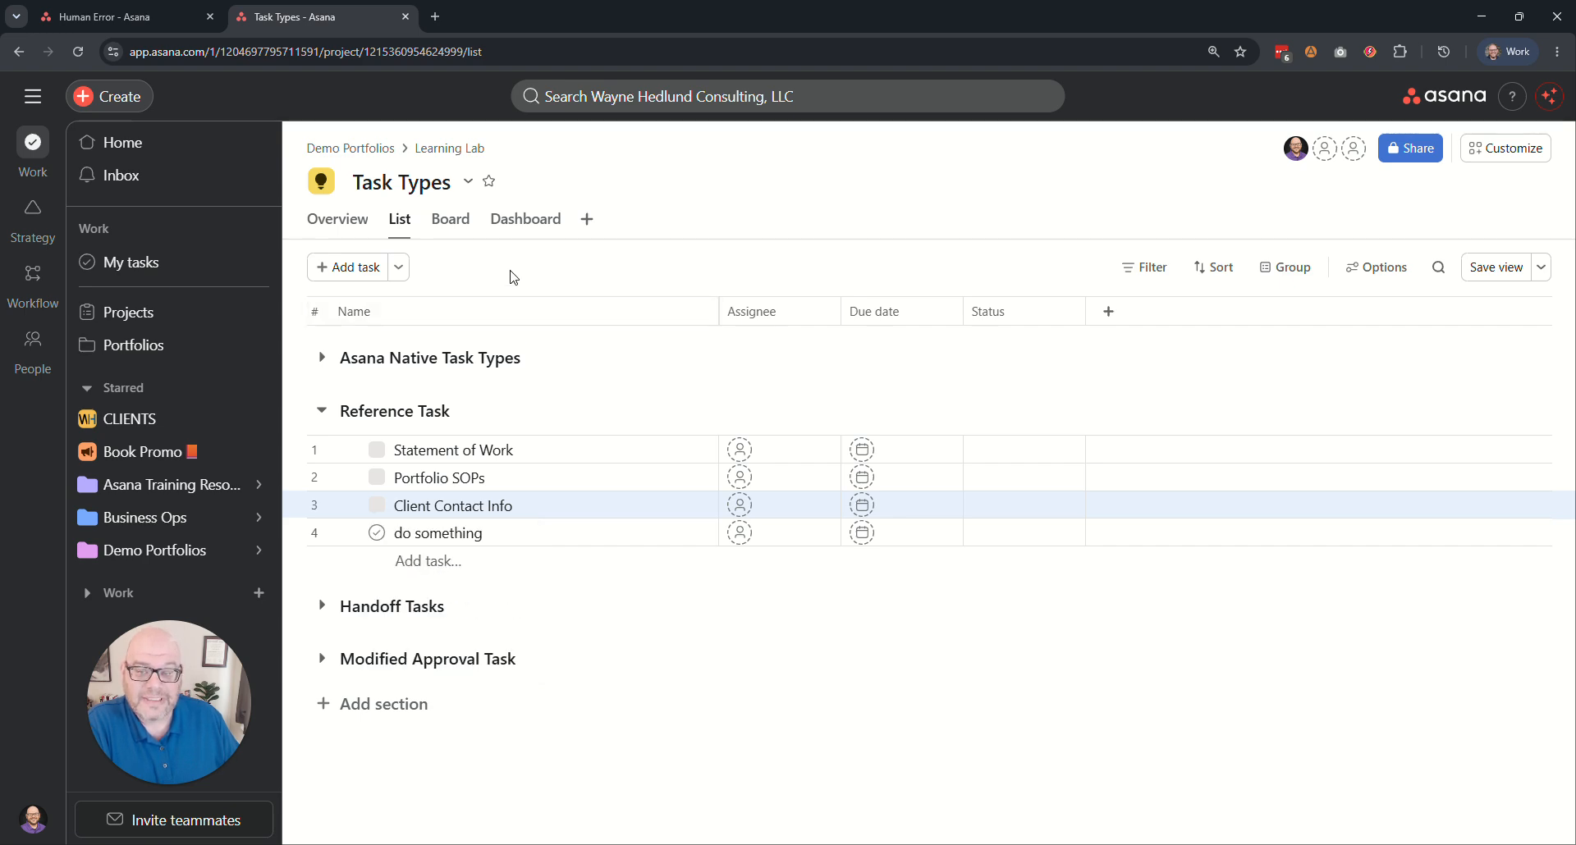
Try to set the unassigned Client Contact Info reference task to Archive.
{"action": "left_click", "coordinate": [381, 509]}
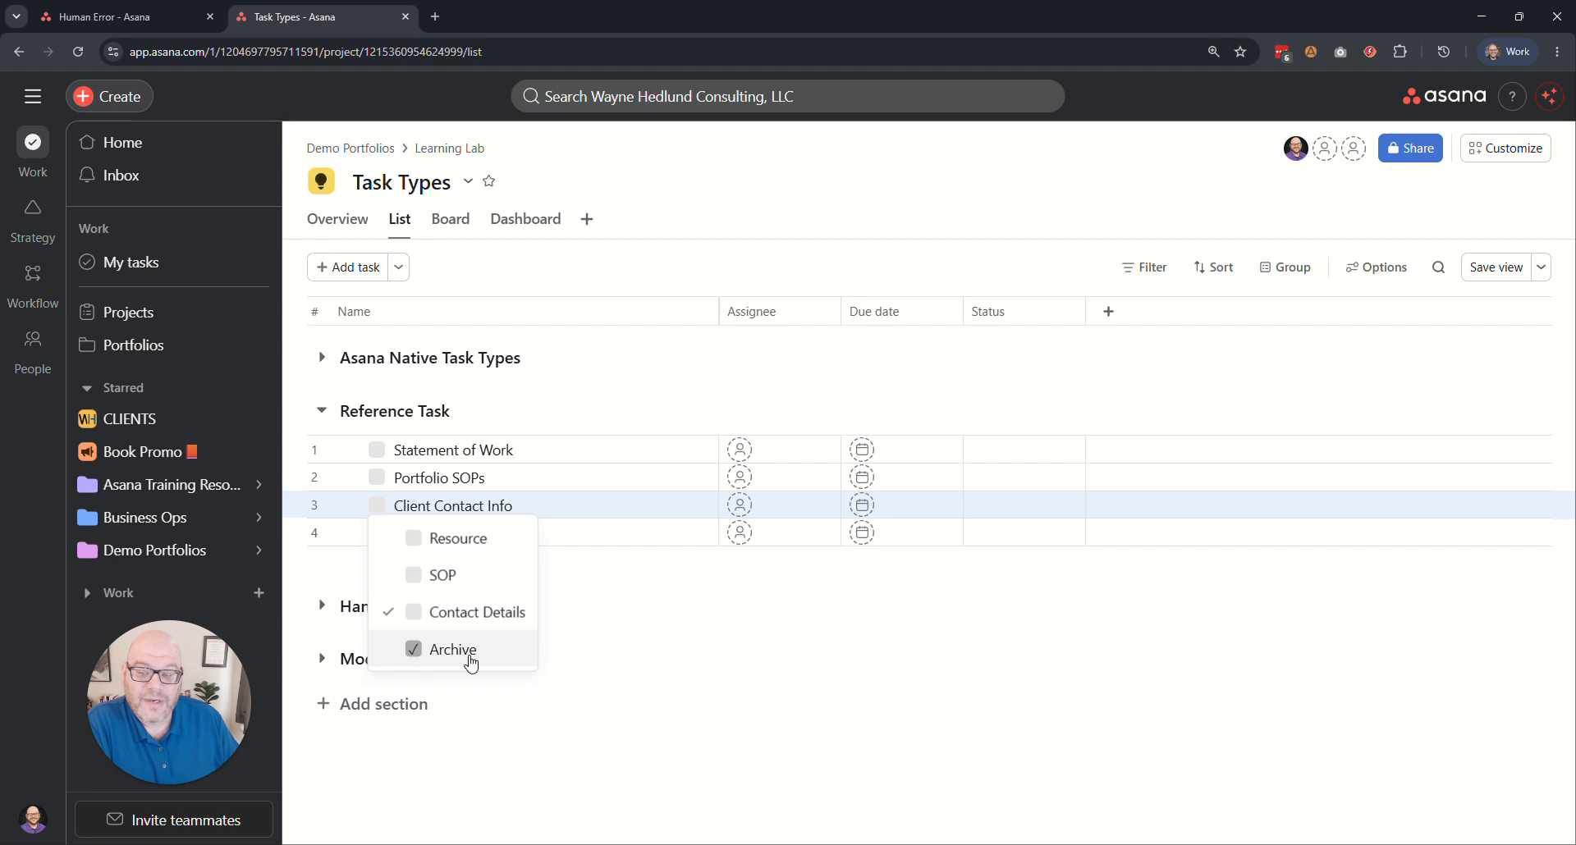
{"action": "left_click", "coordinate": [512, 284]}
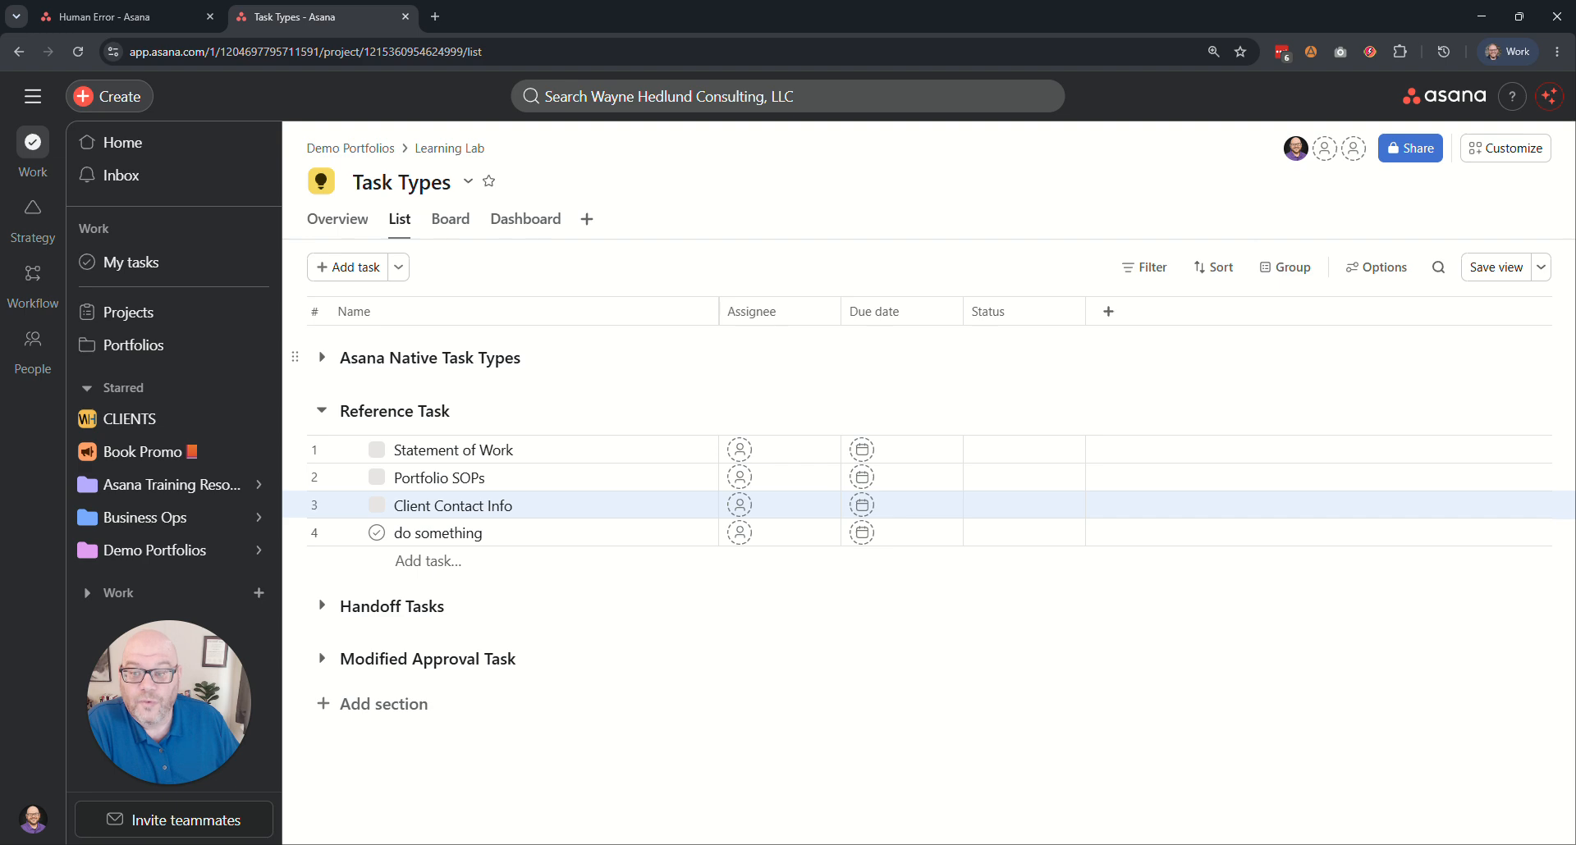
{"action": "left_click", "coordinate": [376, 516]}
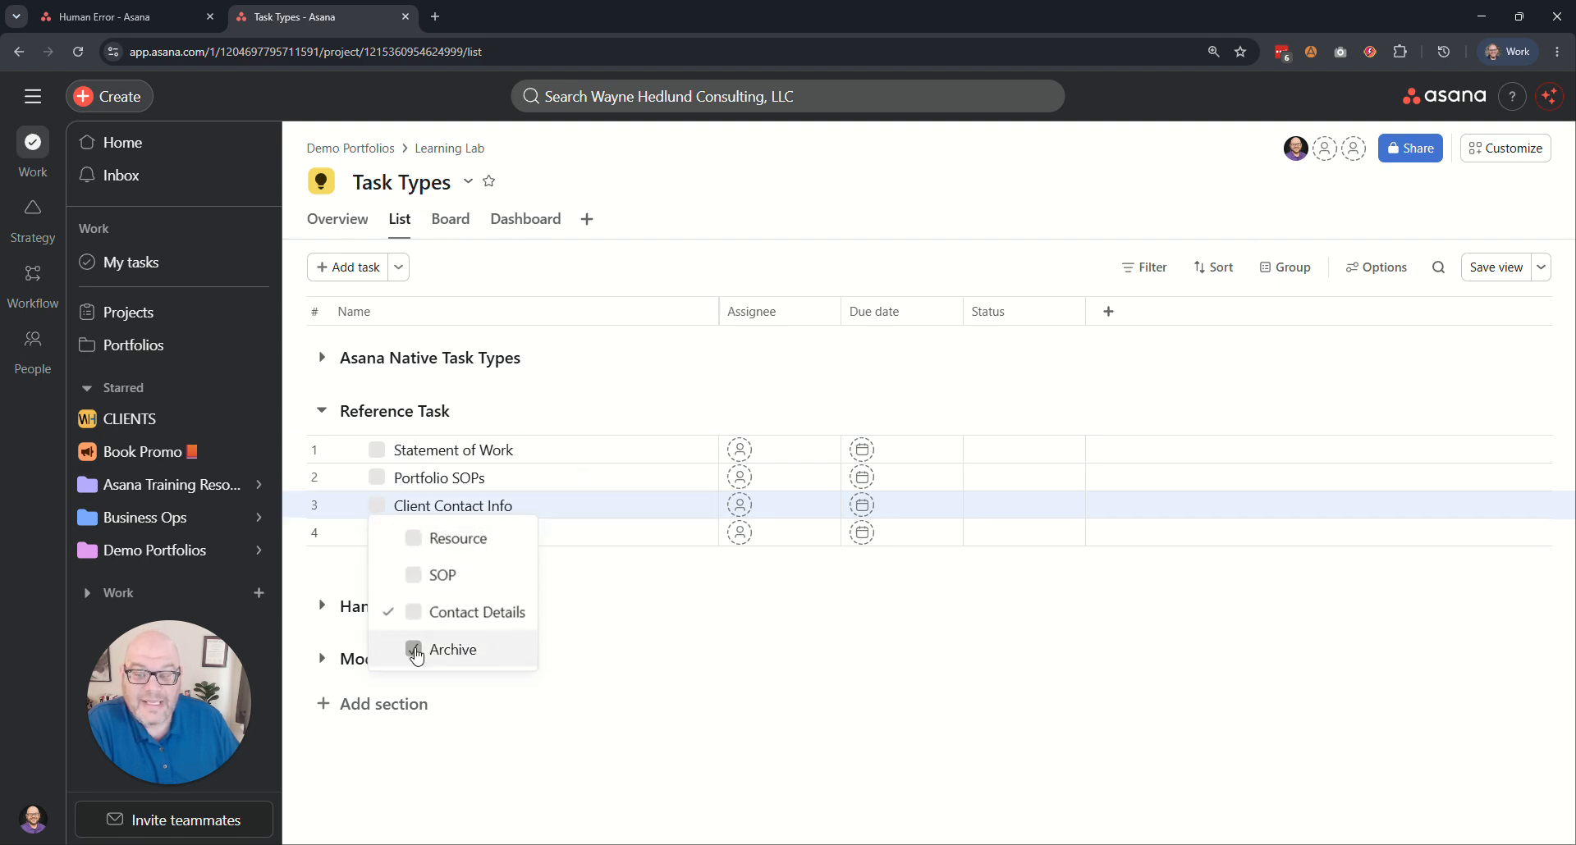
{"action": "left_click", "coordinate": [455, 650]}
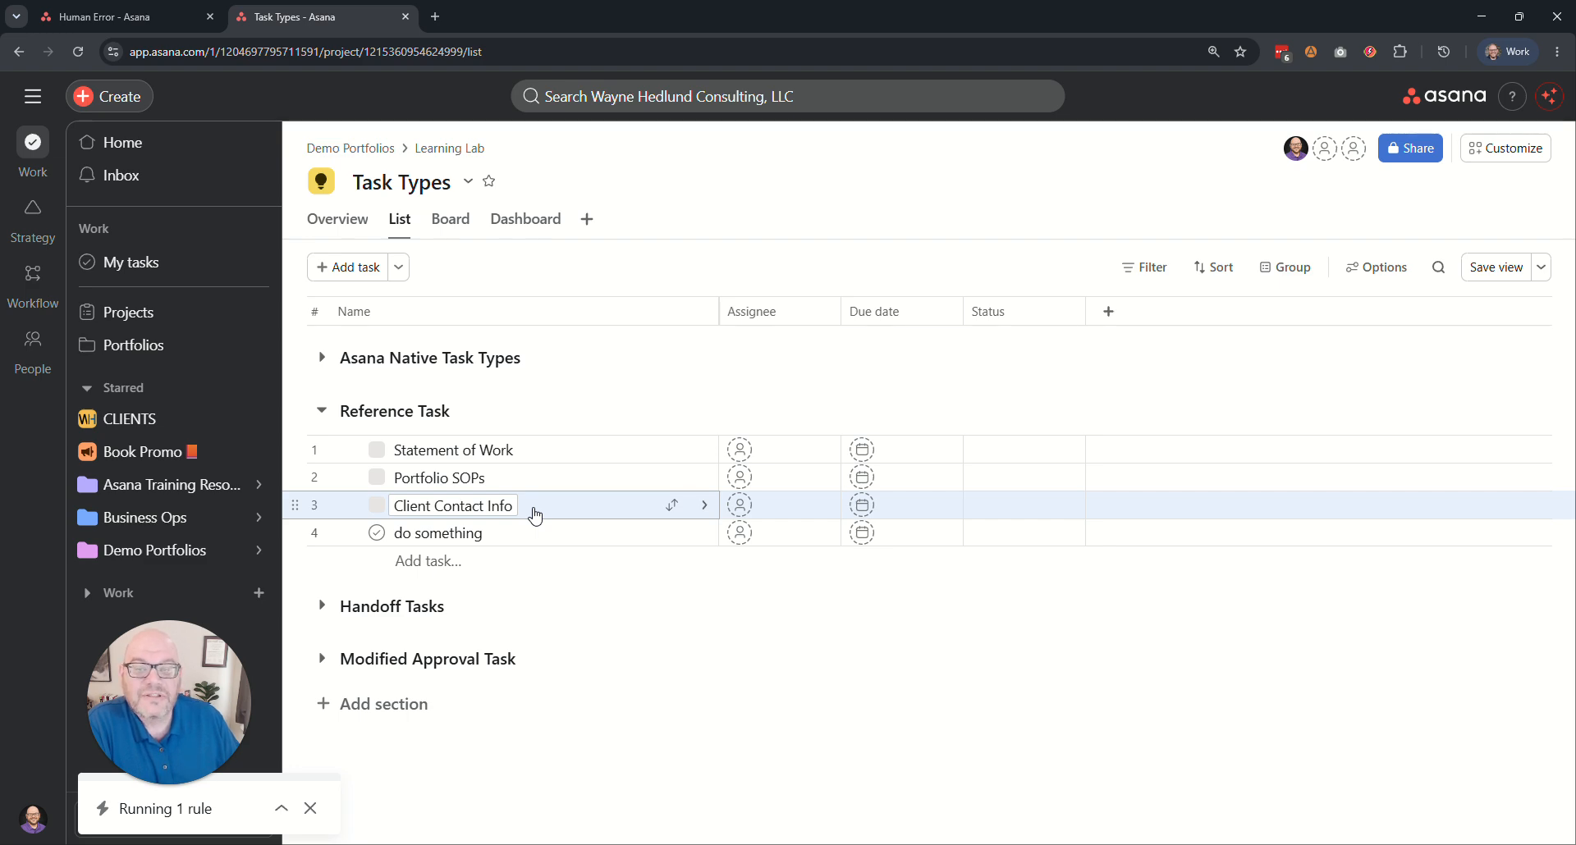
Inspect the project rule that updates the Reference field when a task is archived without an assignee, then return to the list.
{"action": "left_click", "coordinate": [1505, 148]}
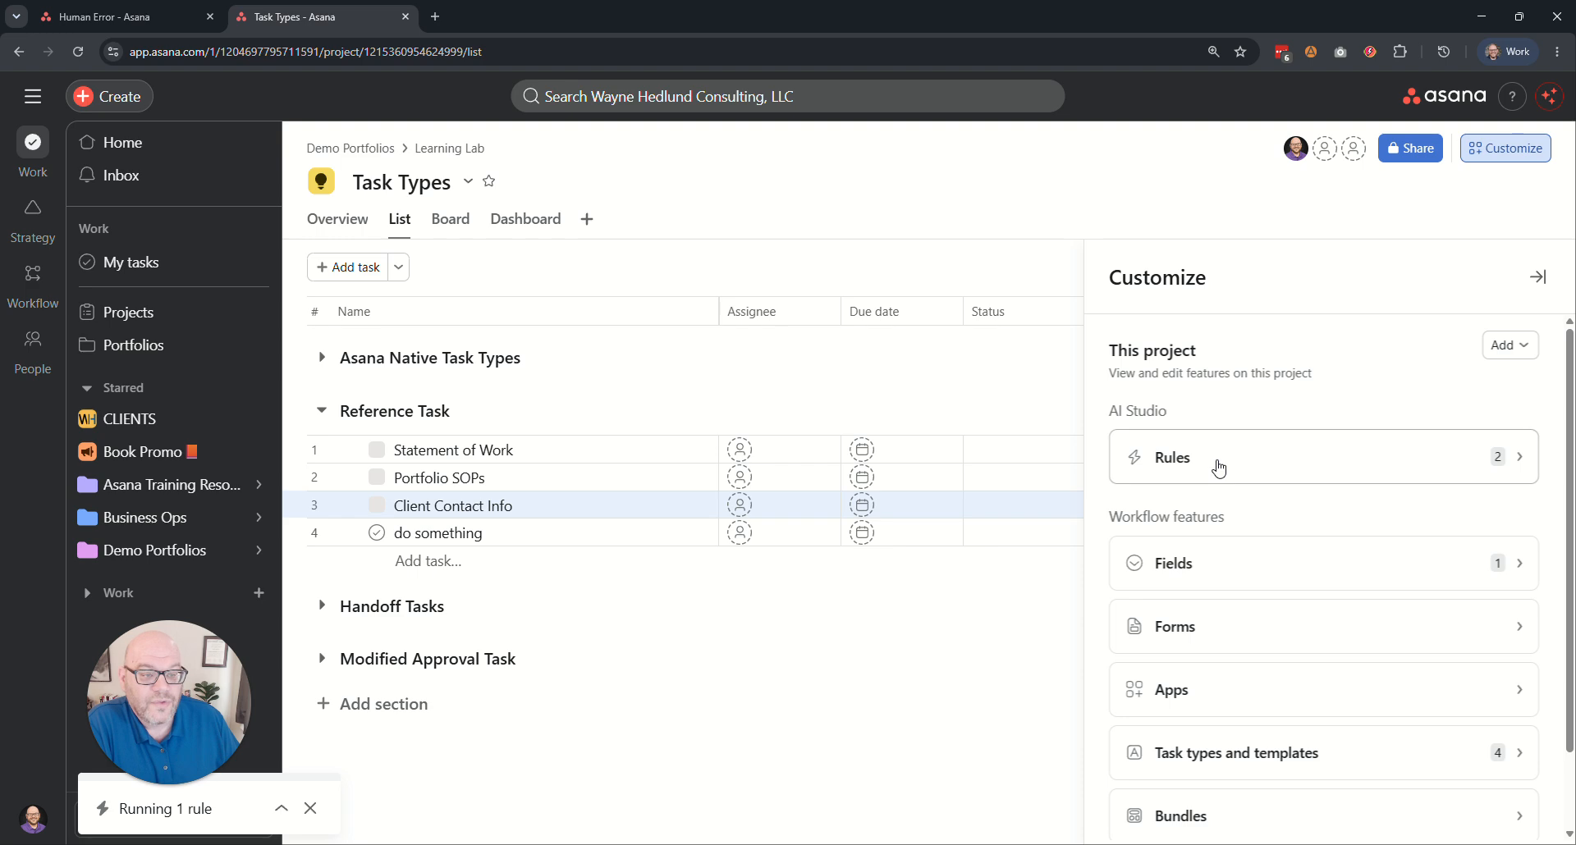
{"action": "left_click", "coordinate": [1214, 459]}
{"action": "left_click", "coordinate": [1317, 491]}
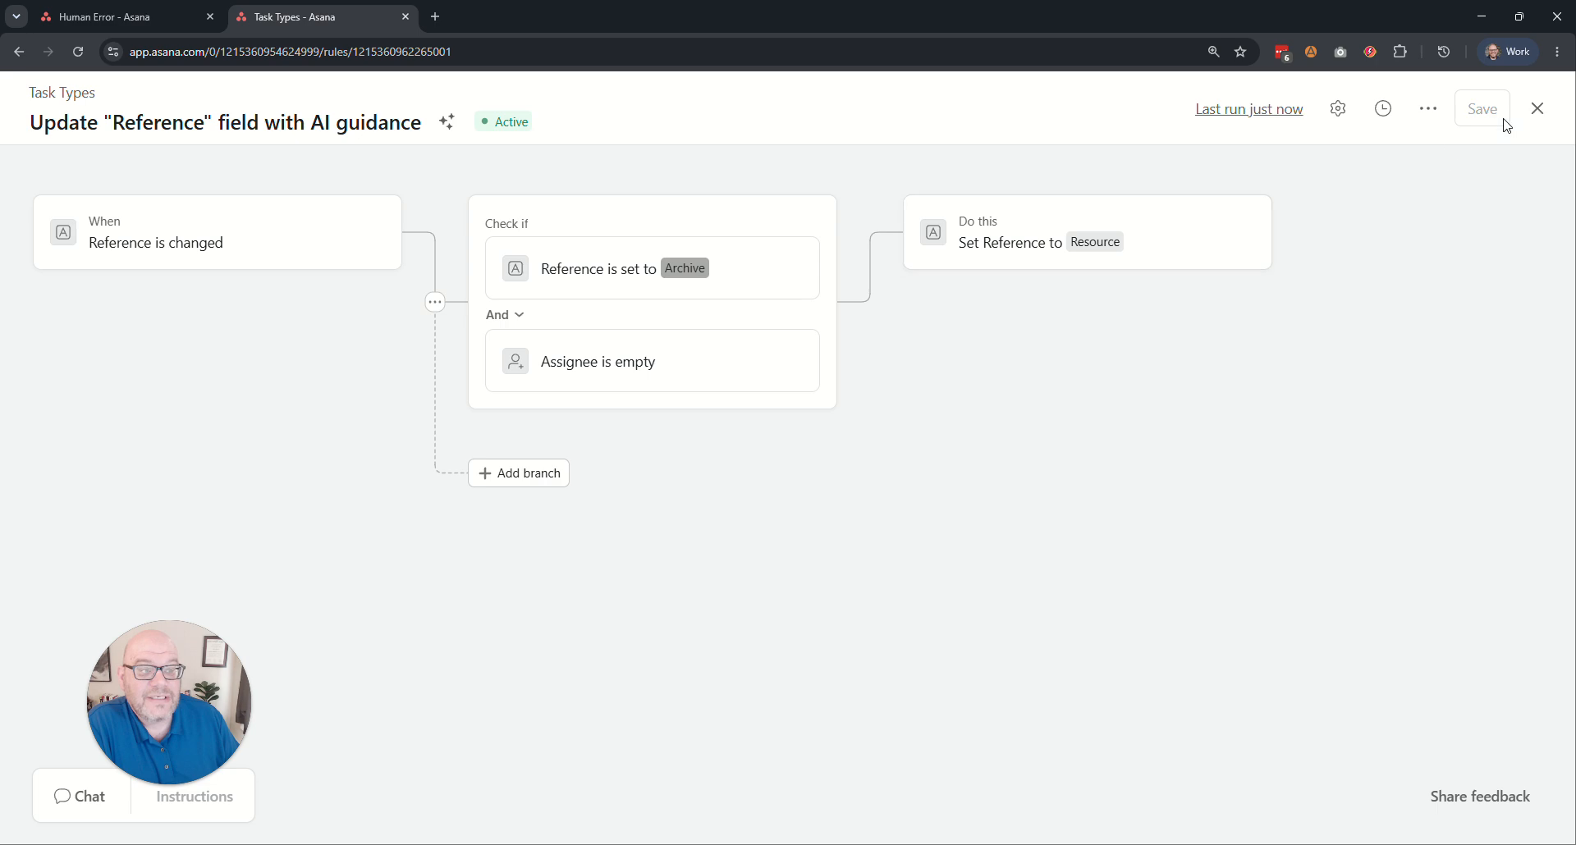
{"action": "left_click", "coordinate": [1537, 108]}
{"action": "left_click", "coordinate": [805, 202]}
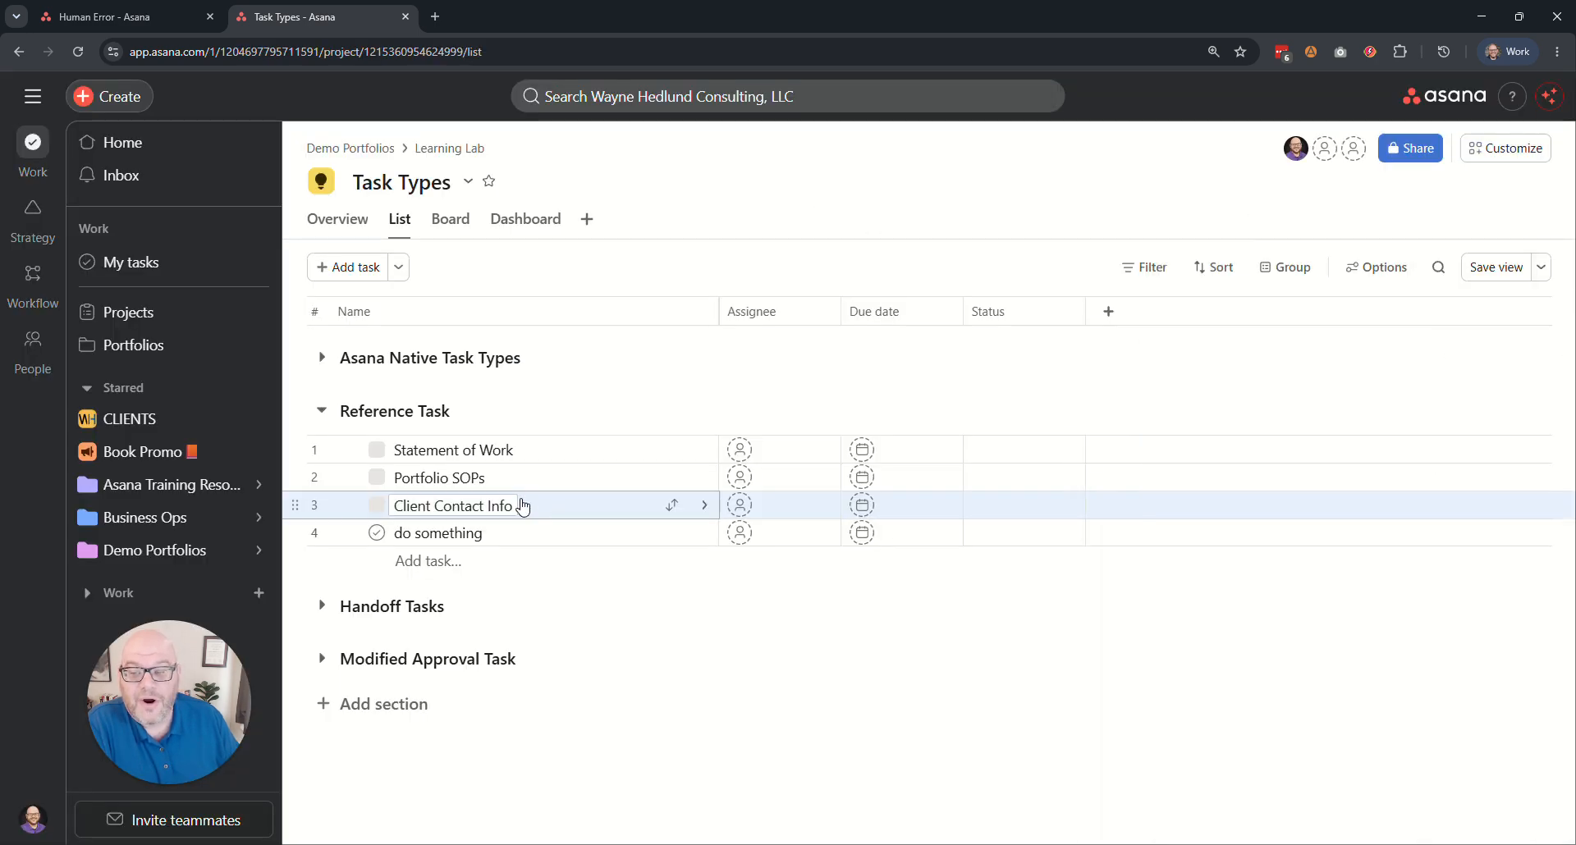
Assign the Client Contact Info task to a guest teammate and set its reference type to Archive.
{"action": "left_click", "coordinate": [764, 514]}
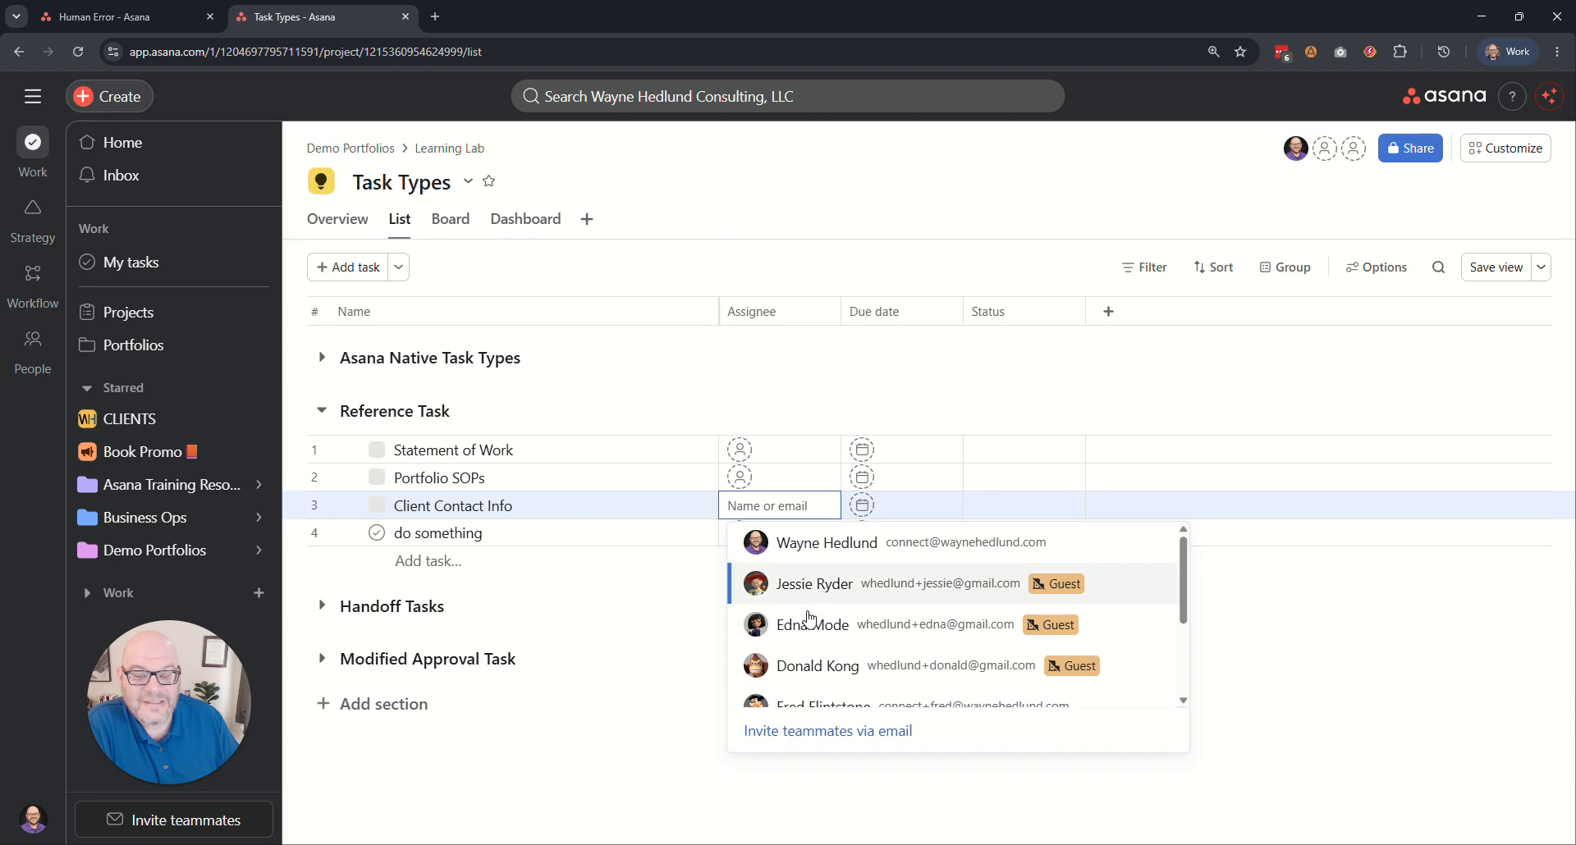
{"action": "left_click", "coordinate": [786, 615]}
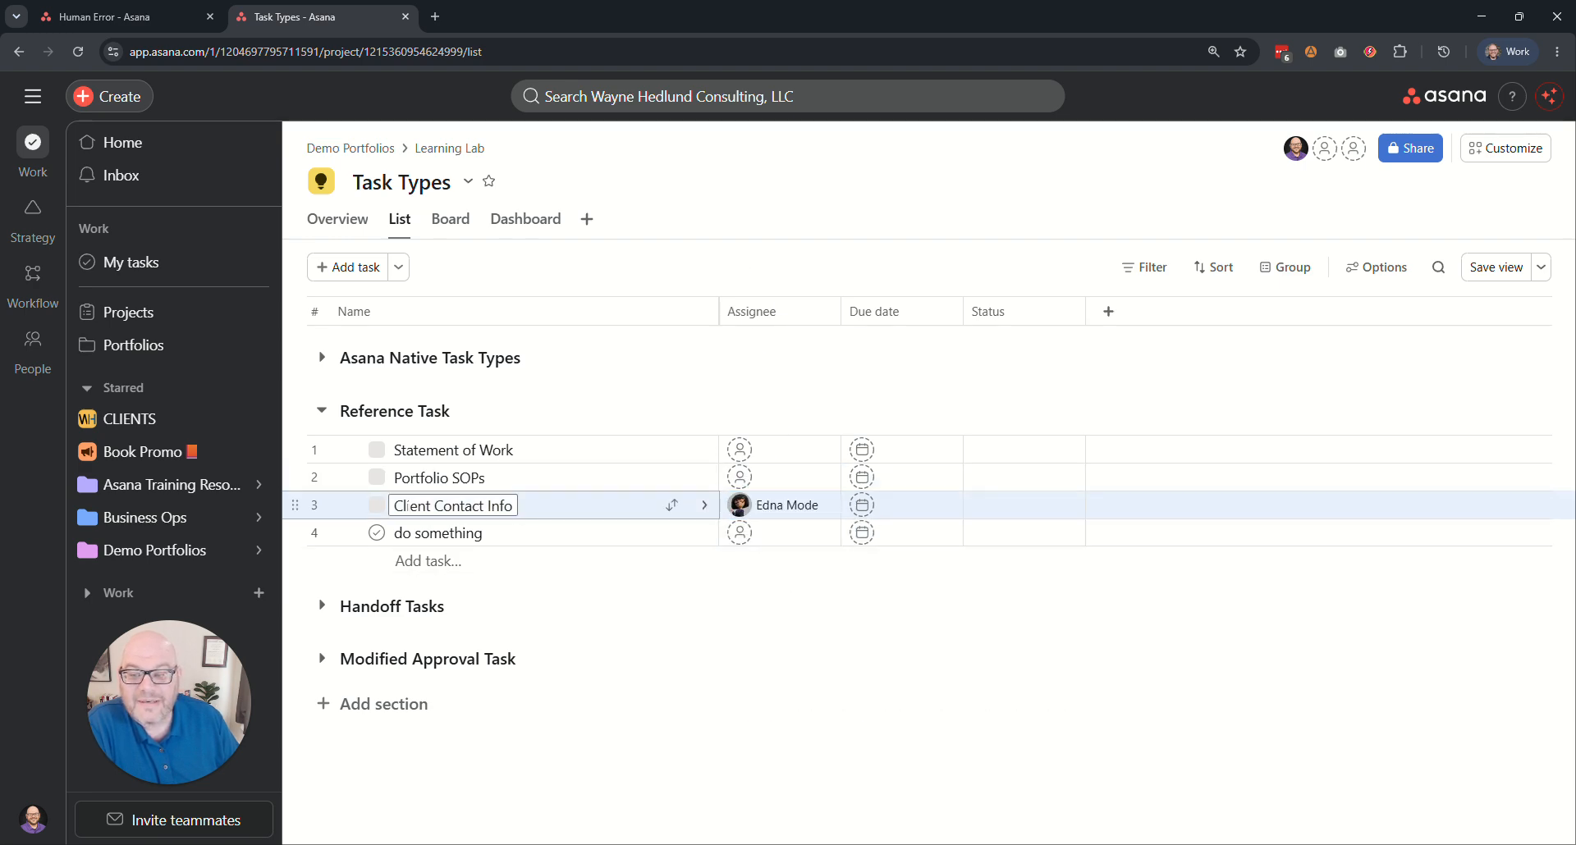
{"action": "left_click", "coordinate": [377, 505]}
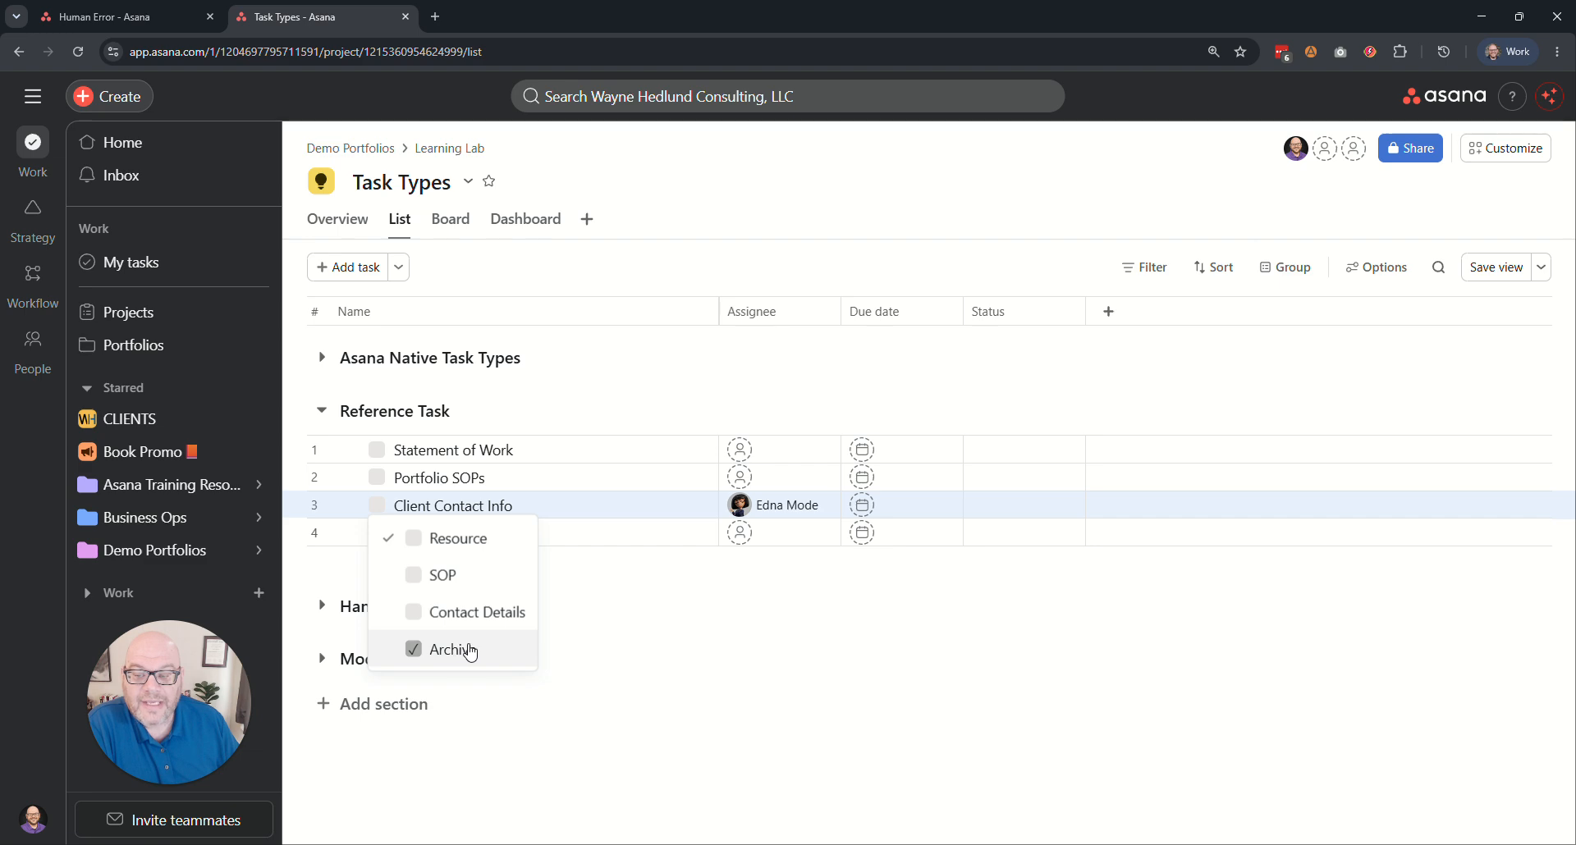
{"action": "left_click", "coordinate": [454, 648]}
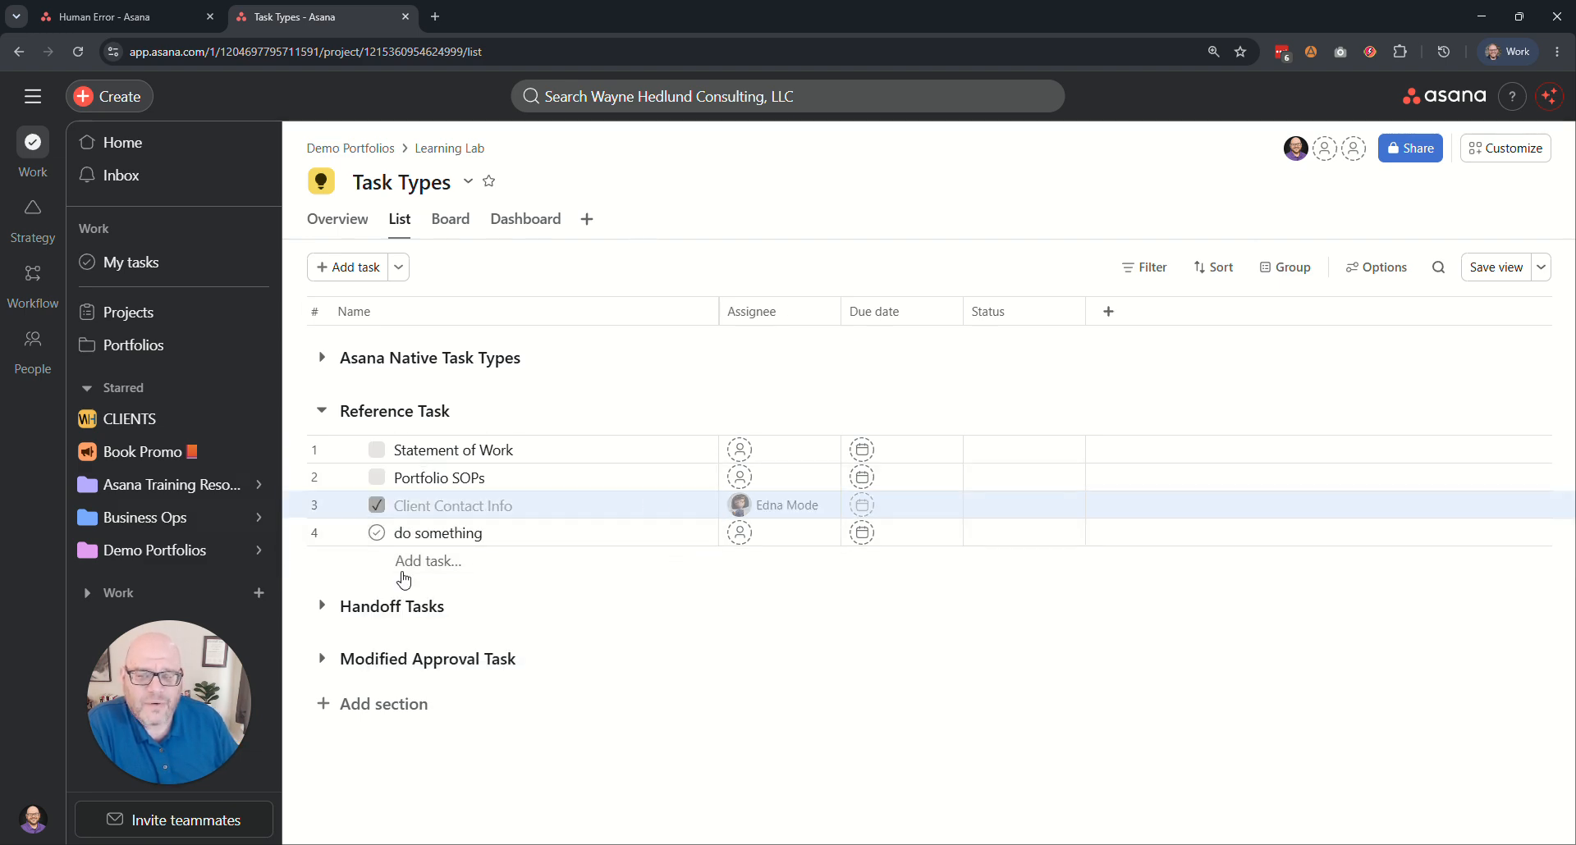
Remove the assignee from the Client Contact Info task and set its reference type to Contact Details.
{"action": "left_click", "coordinate": [825, 505]}
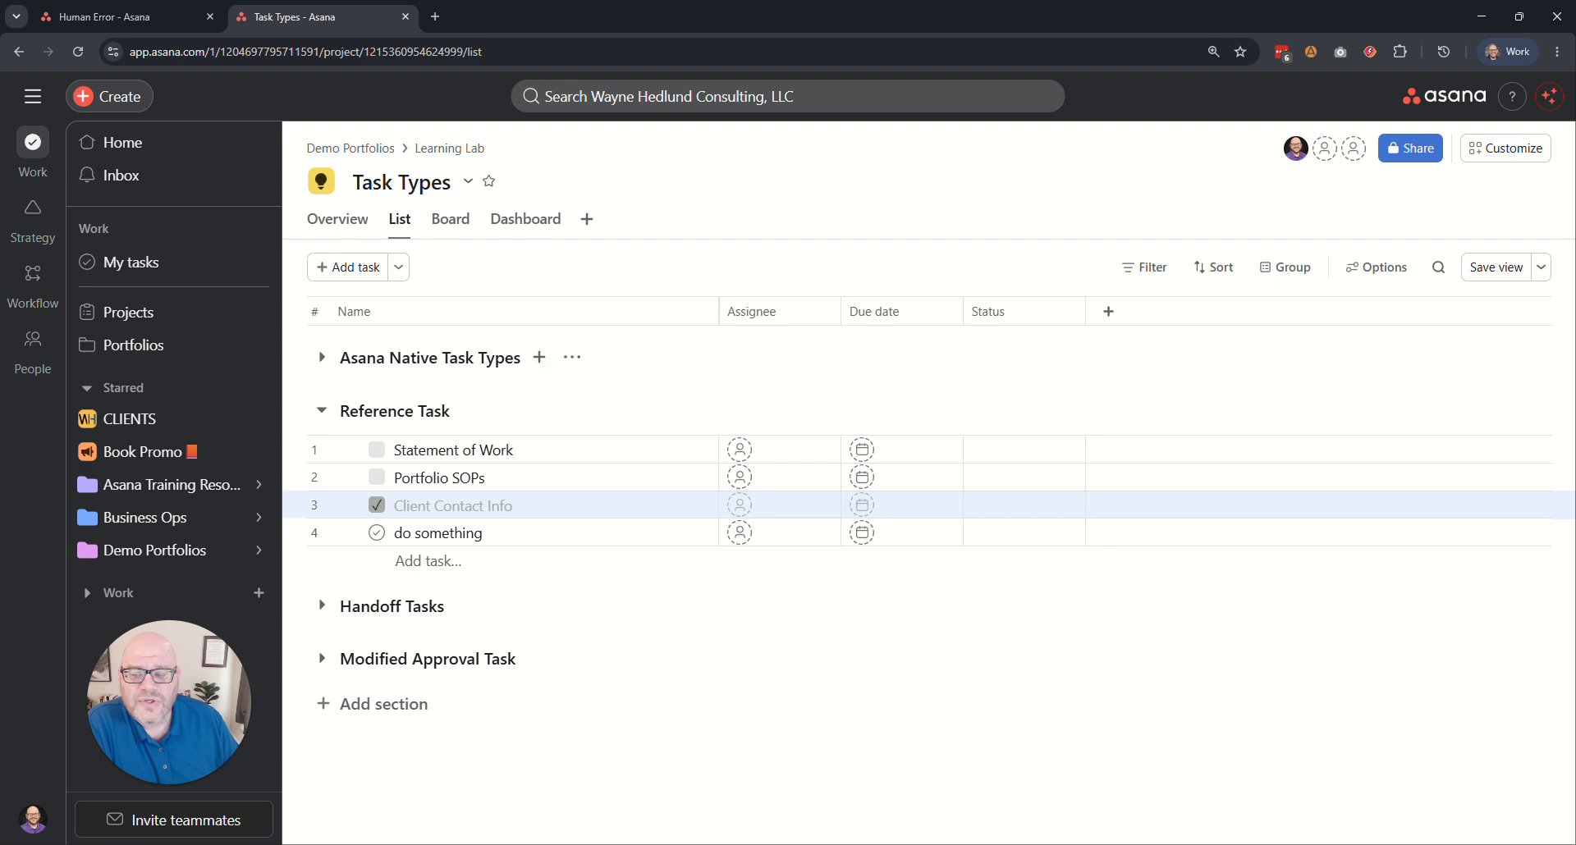
{"action": "left_click", "coordinate": [376, 506]}
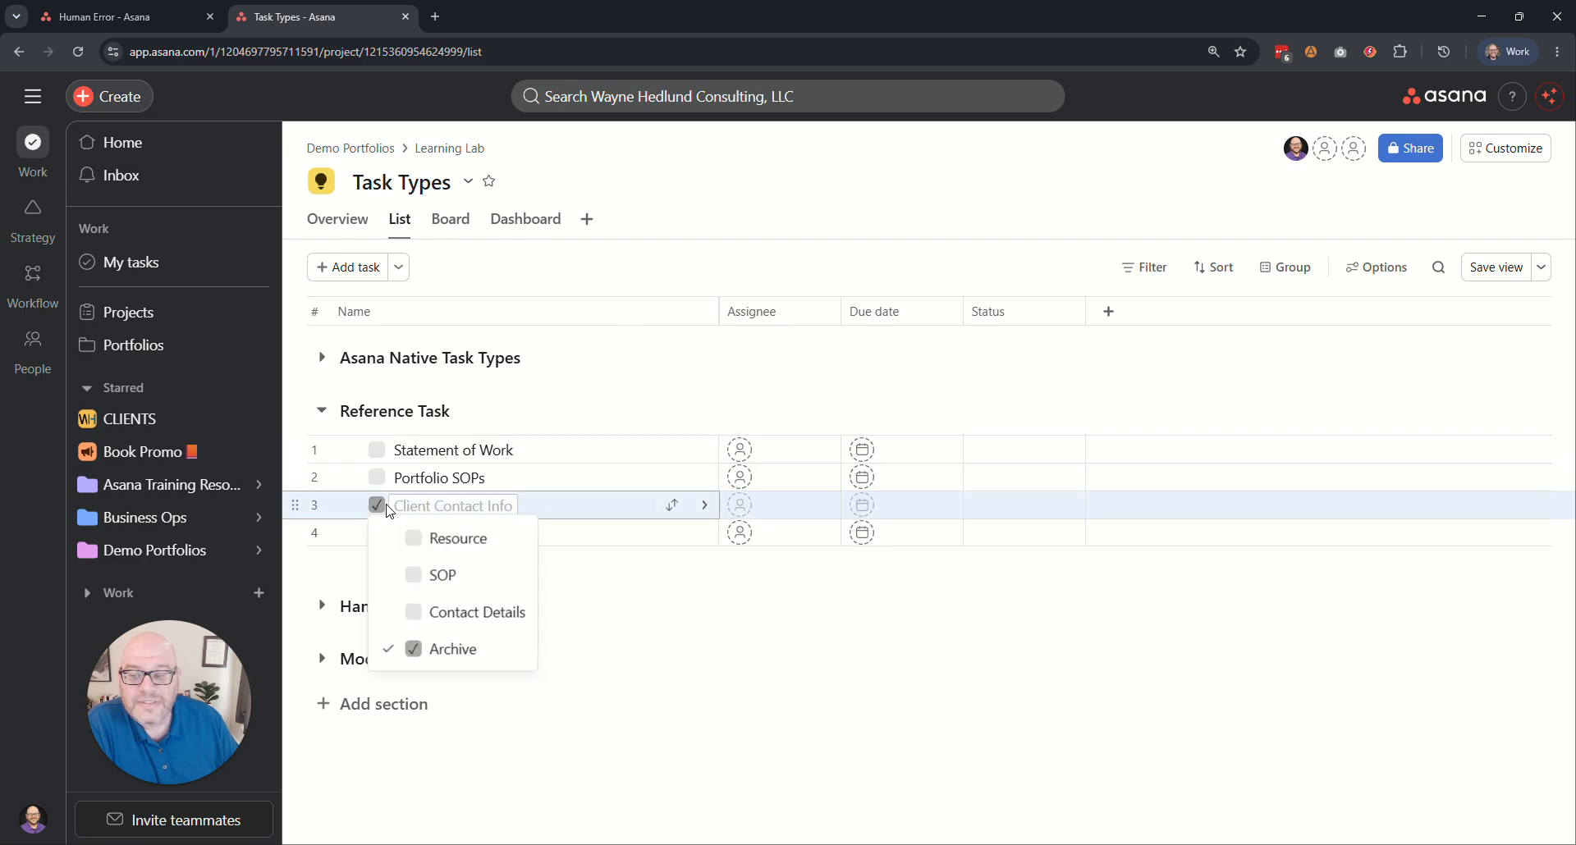
{"action": "left_click", "coordinate": [448, 610]}
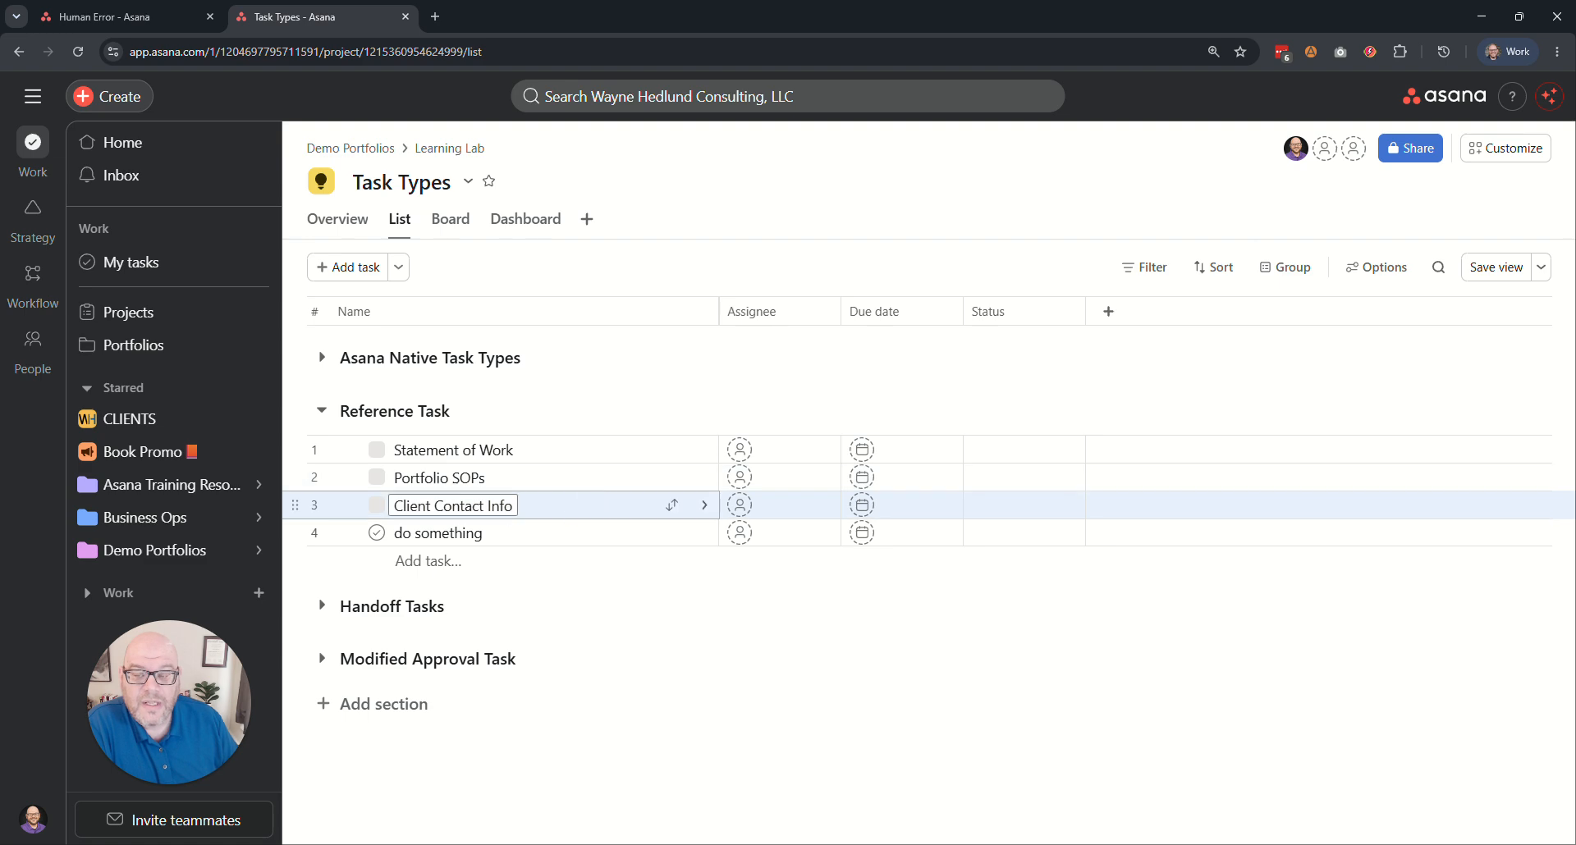
Delete the "do something" task and collapse the Reference Task section.
{"action": "right_click", "coordinate": [536, 544]}
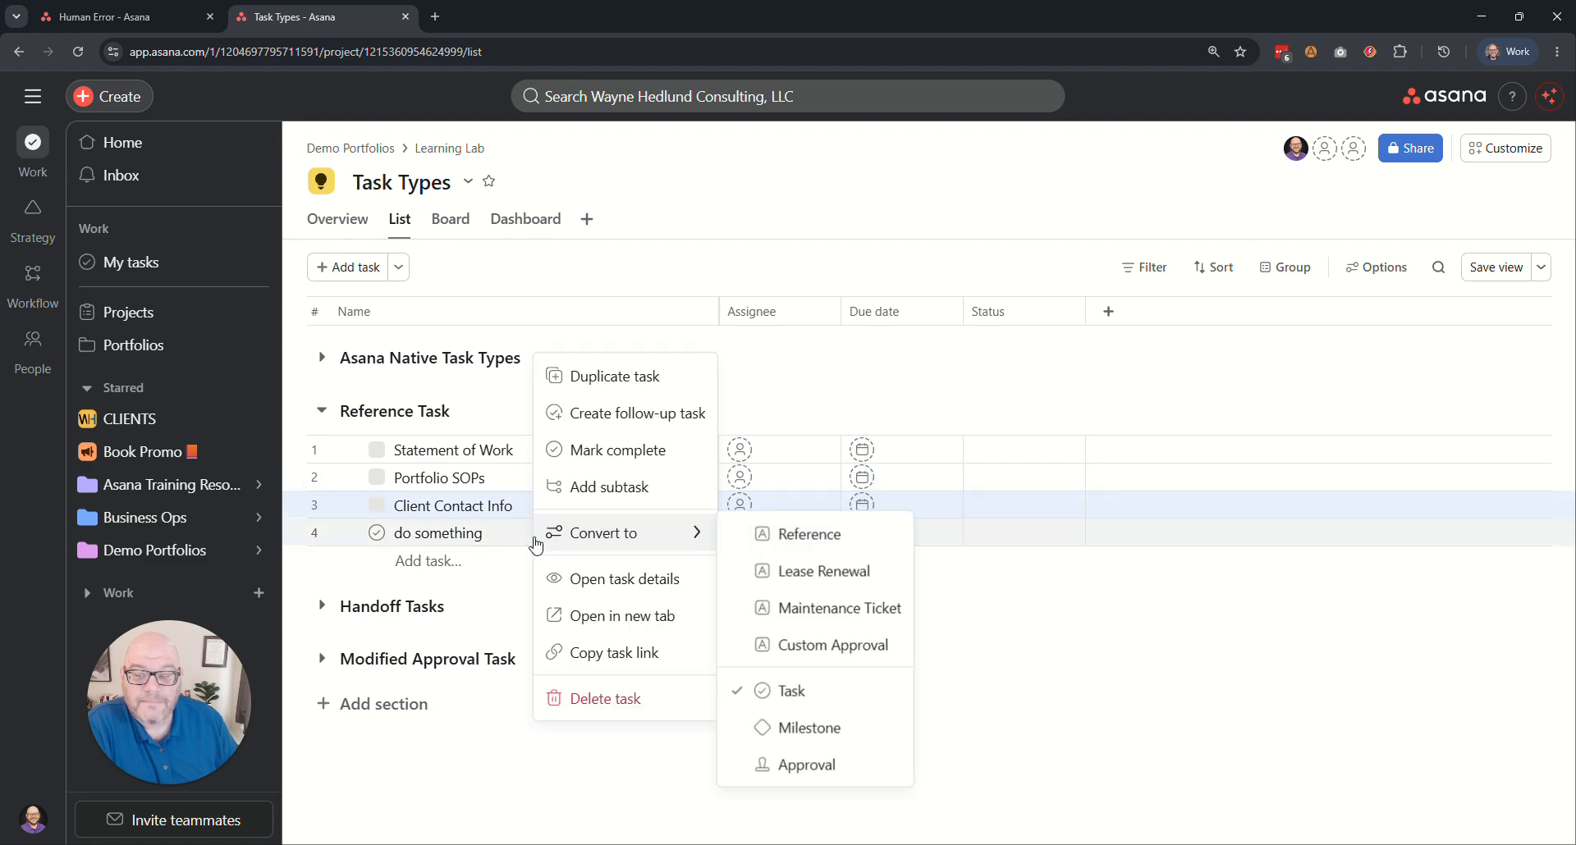
{"action": "left_click", "coordinate": [597, 696]}
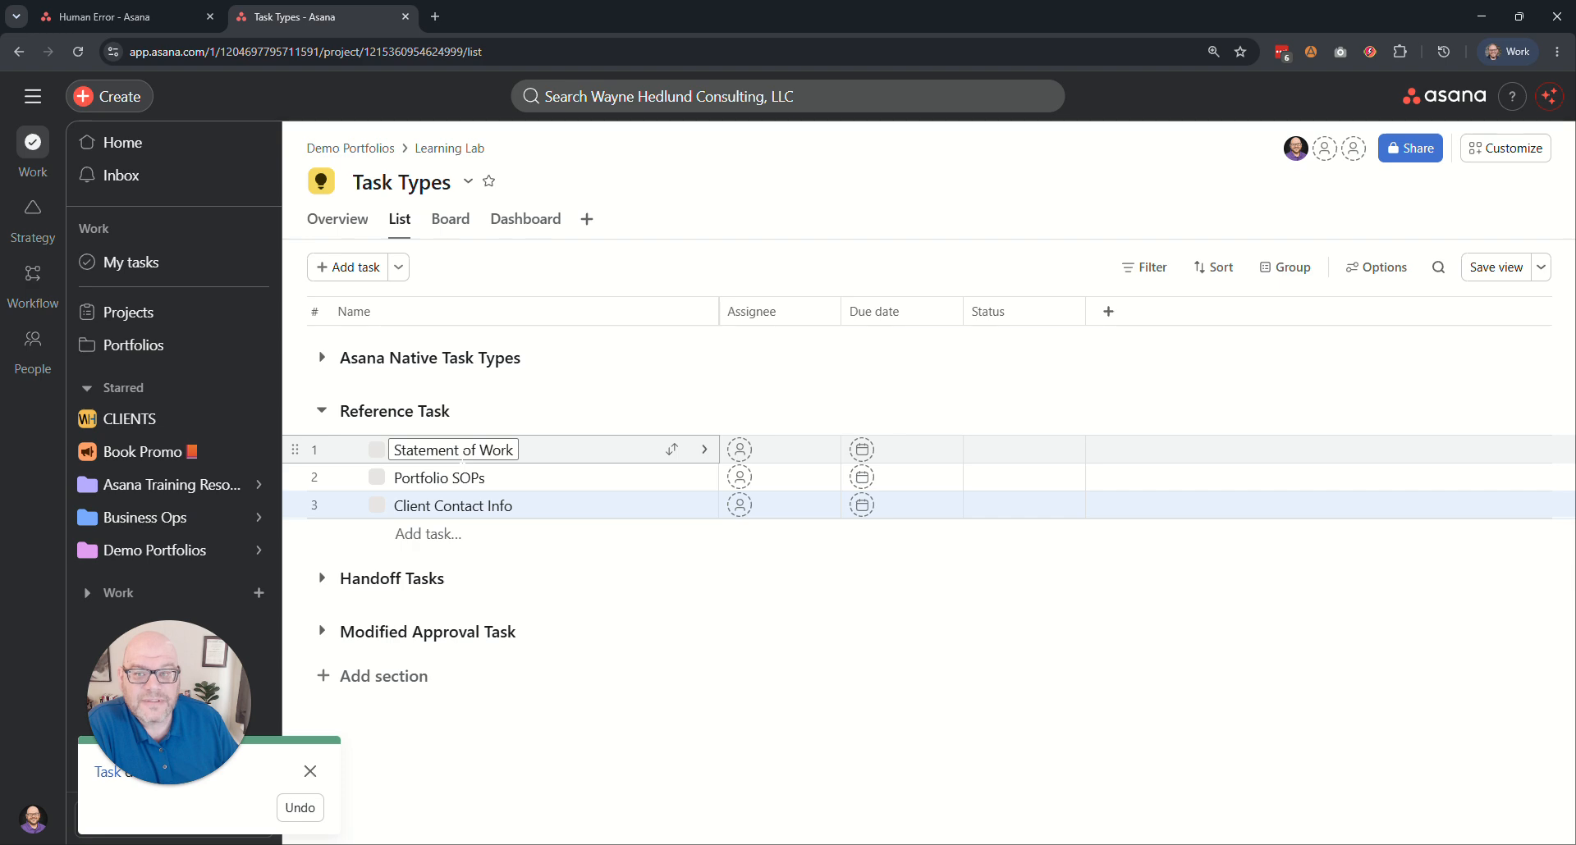
{"action": "left_click", "coordinate": [323, 411]}
Expand the Handoff Tasks section and widen the Name column to fit the full task names.
{"action": "left_click", "coordinate": [321, 464]}
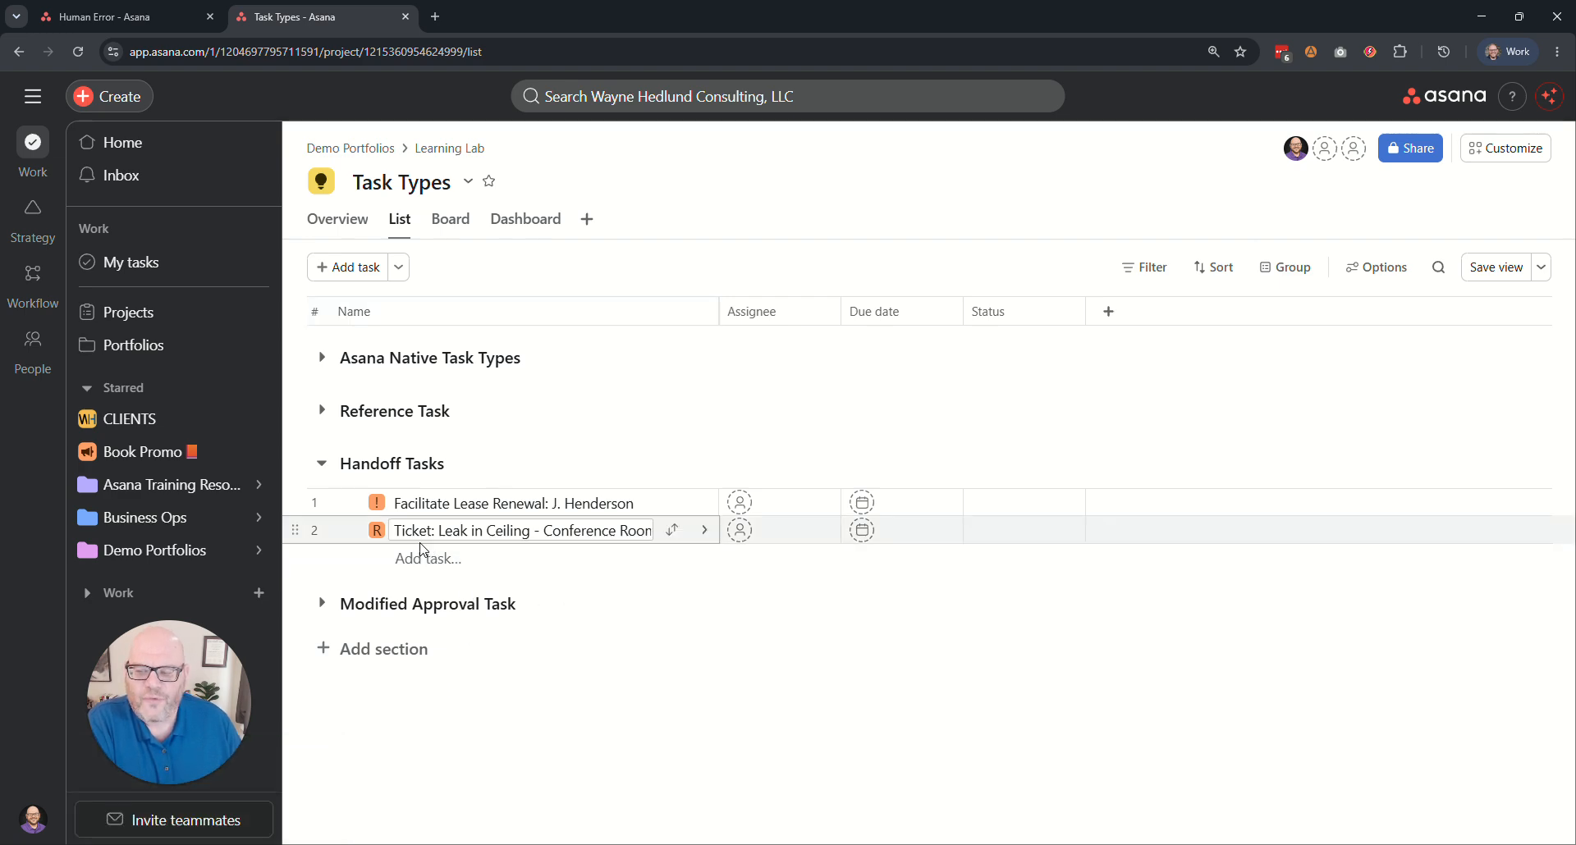
{"action": "left_click_drag", "start_coordinate": [719, 312], "coordinate": [797, 312]}
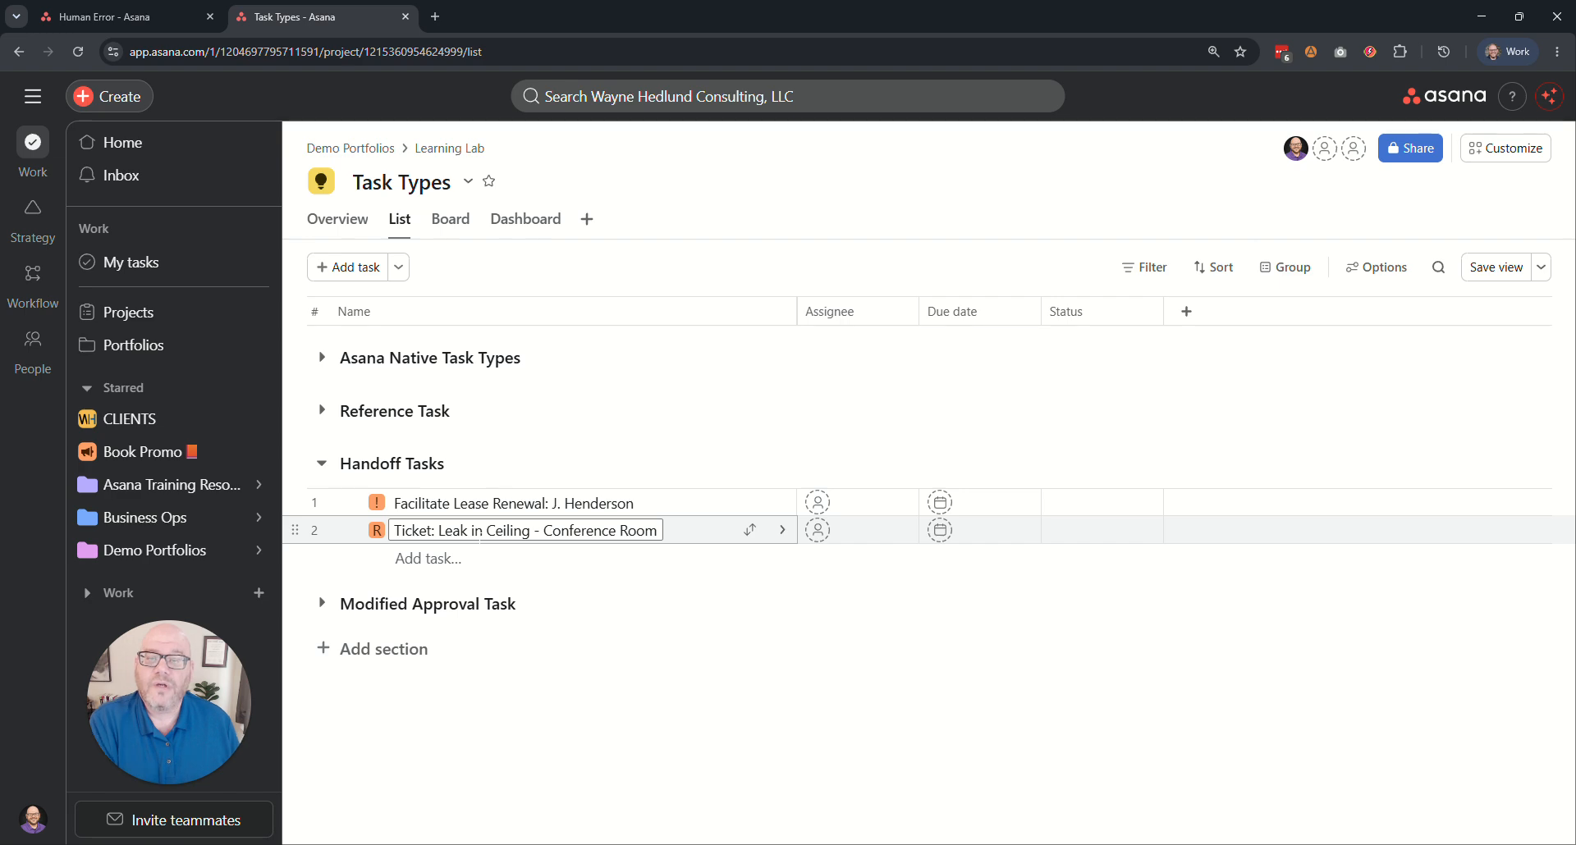
Move the "Ticket: Leak in Ceiling - Conference Room" task through the Scheduled and In Progress statuses to Resolved.
{"action": "left_click", "coordinate": [377, 531]}
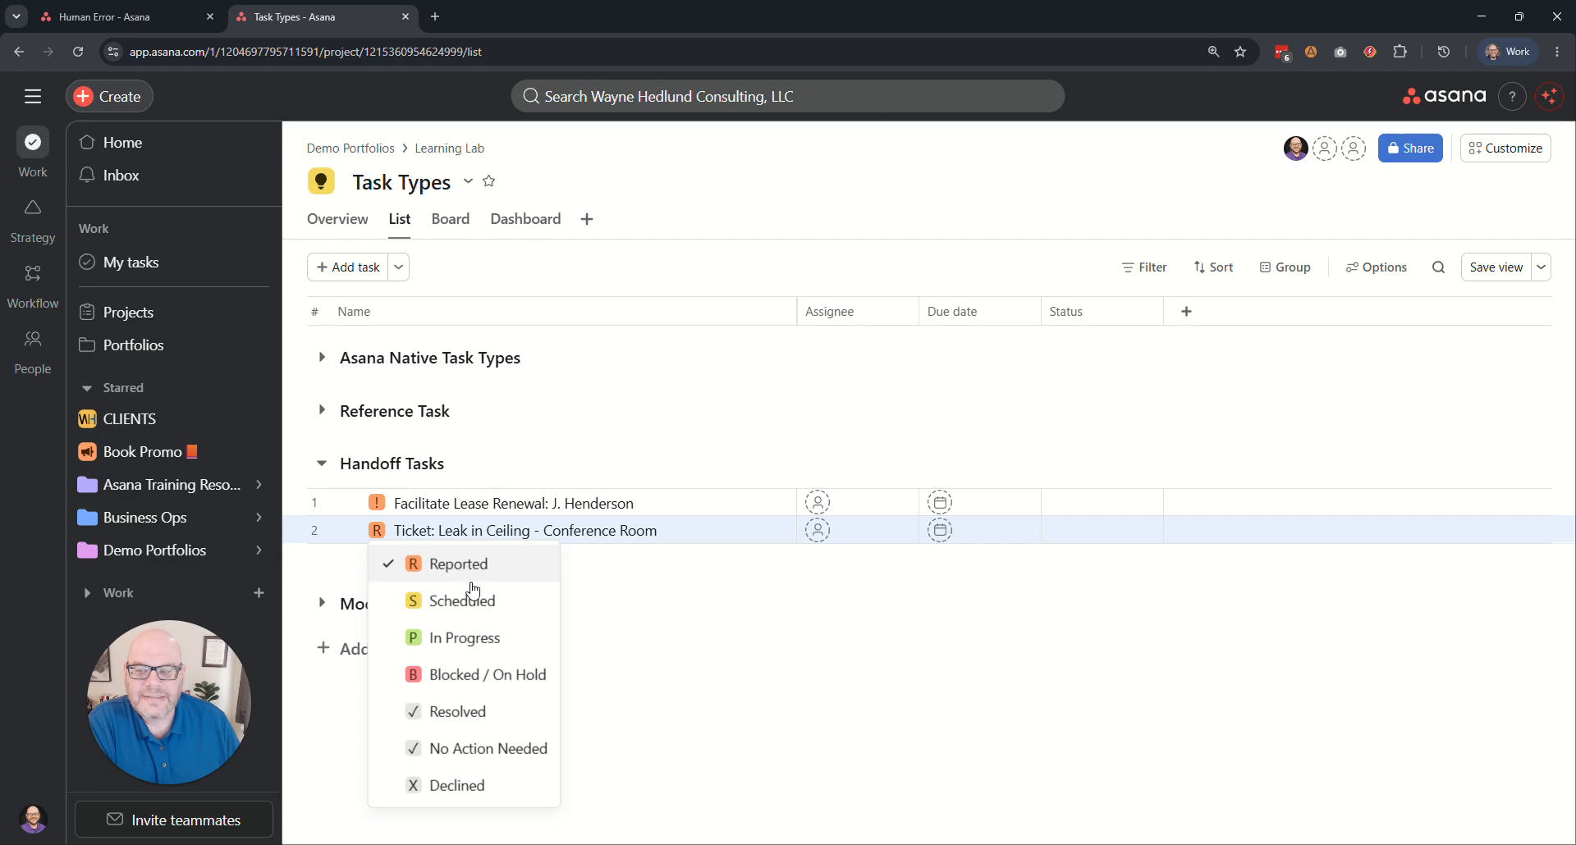
{"action": "left_click", "coordinate": [435, 600]}
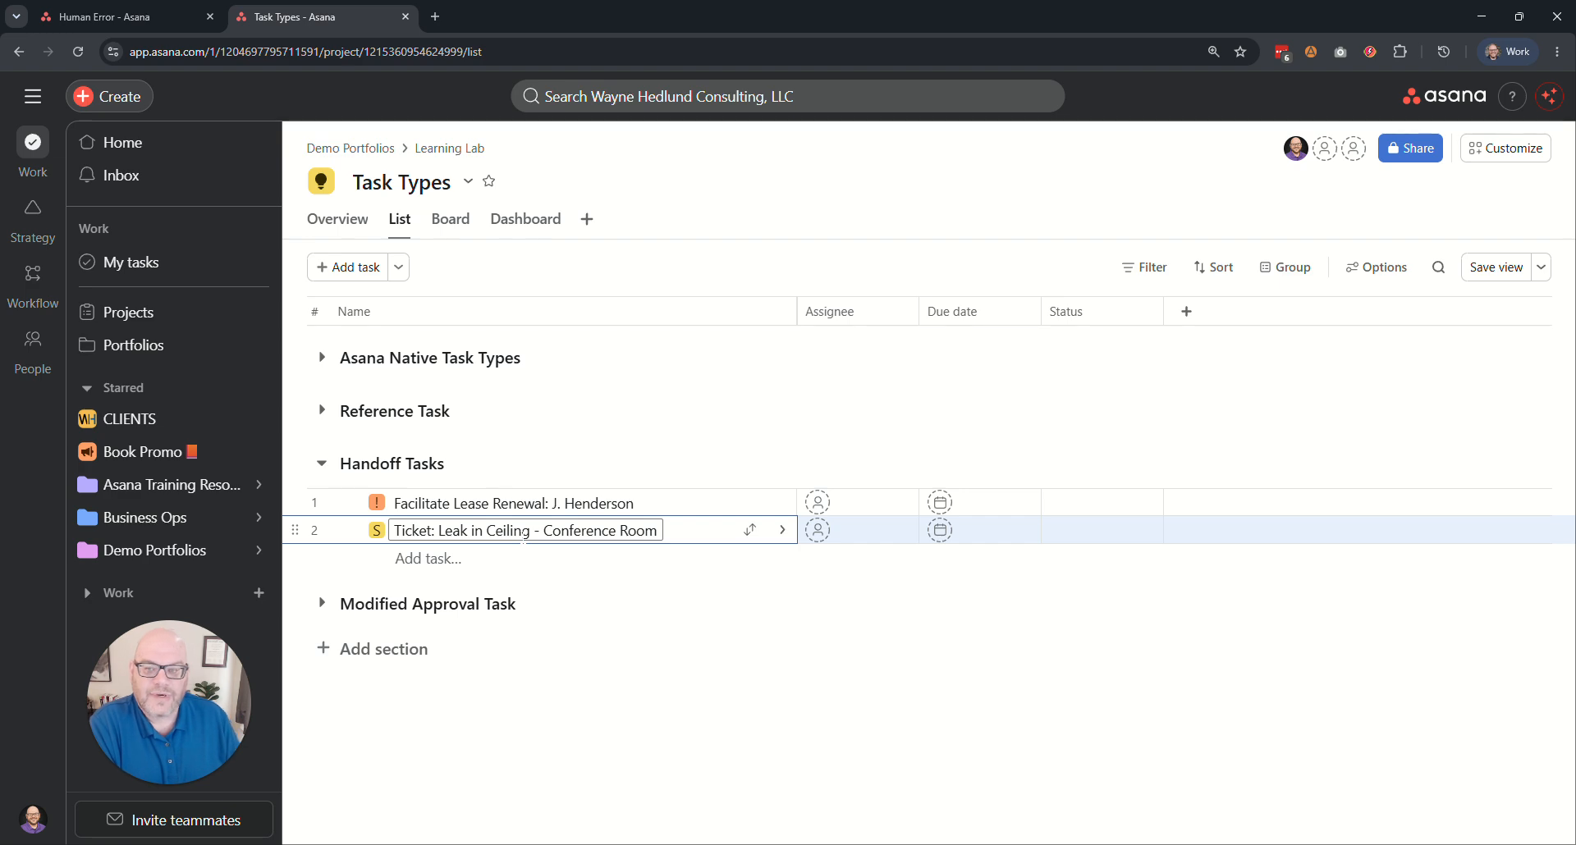
{"action": "left_click", "coordinate": [376, 531]}
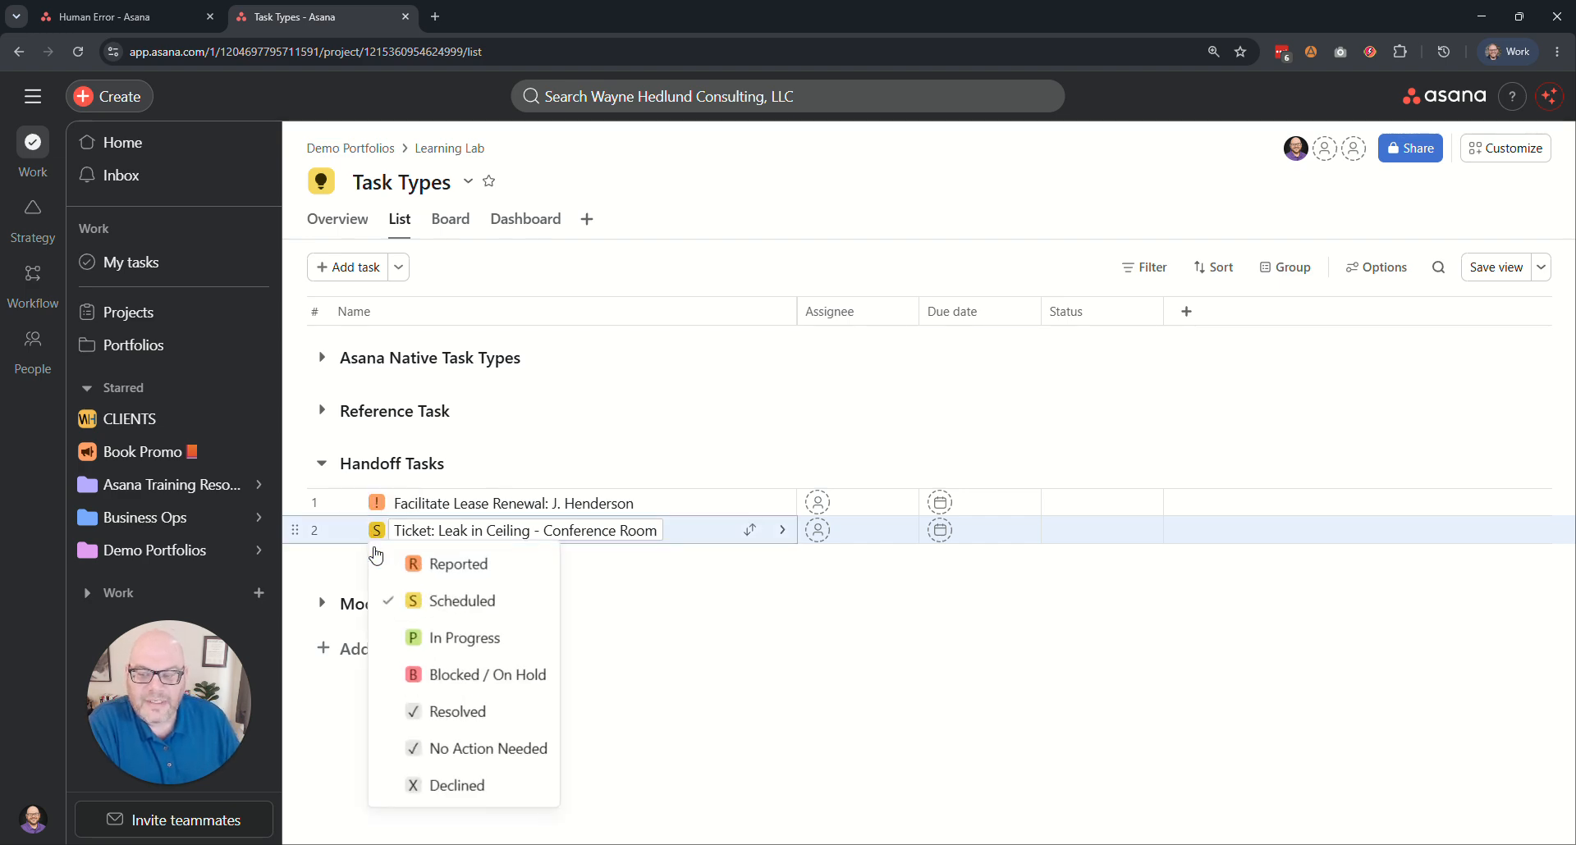
{"action": "left_click", "coordinate": [451, 640]}
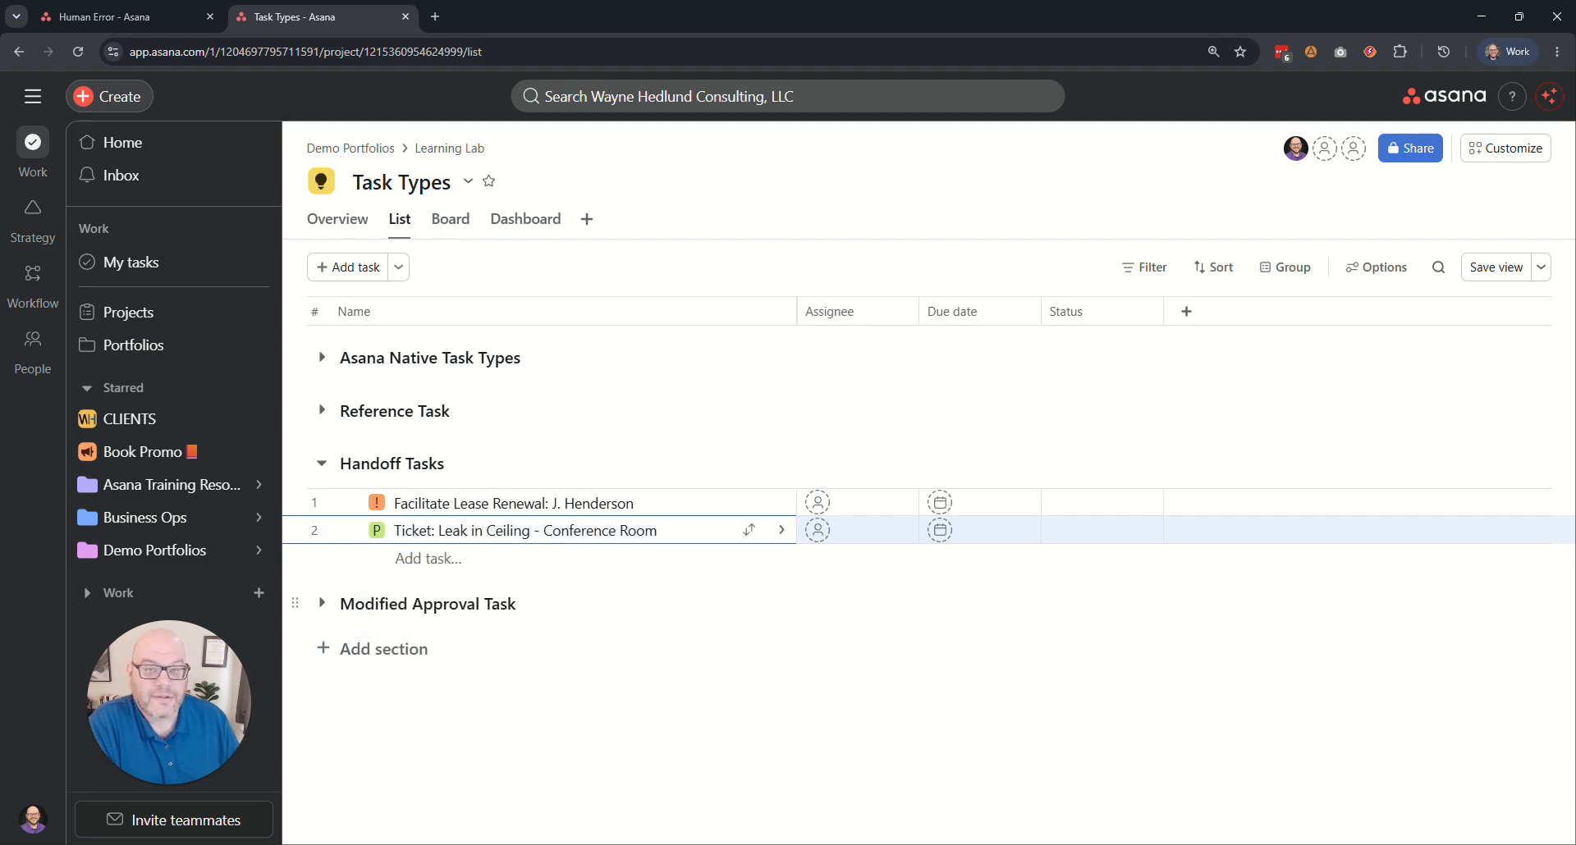
{"action": "left_click", "coordinate": [376, 530]}
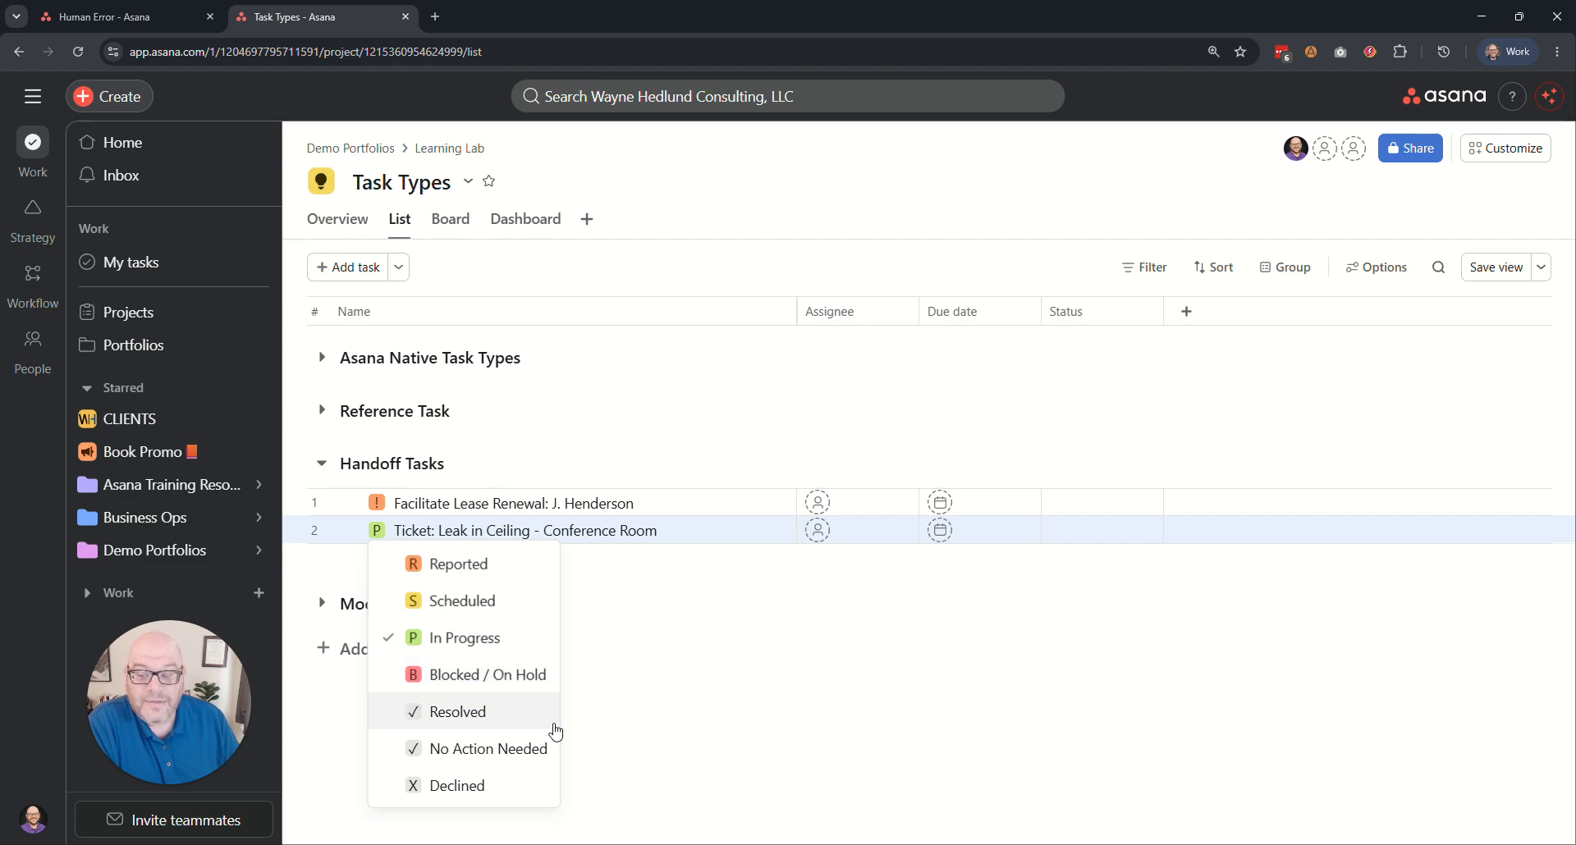
{"action": "left_click", "coordinate": [473, 721]}
Filter the list to show only incomplete tasks, then clear the filter.
{"action": "left_click", "coordinate": [547, 503]}
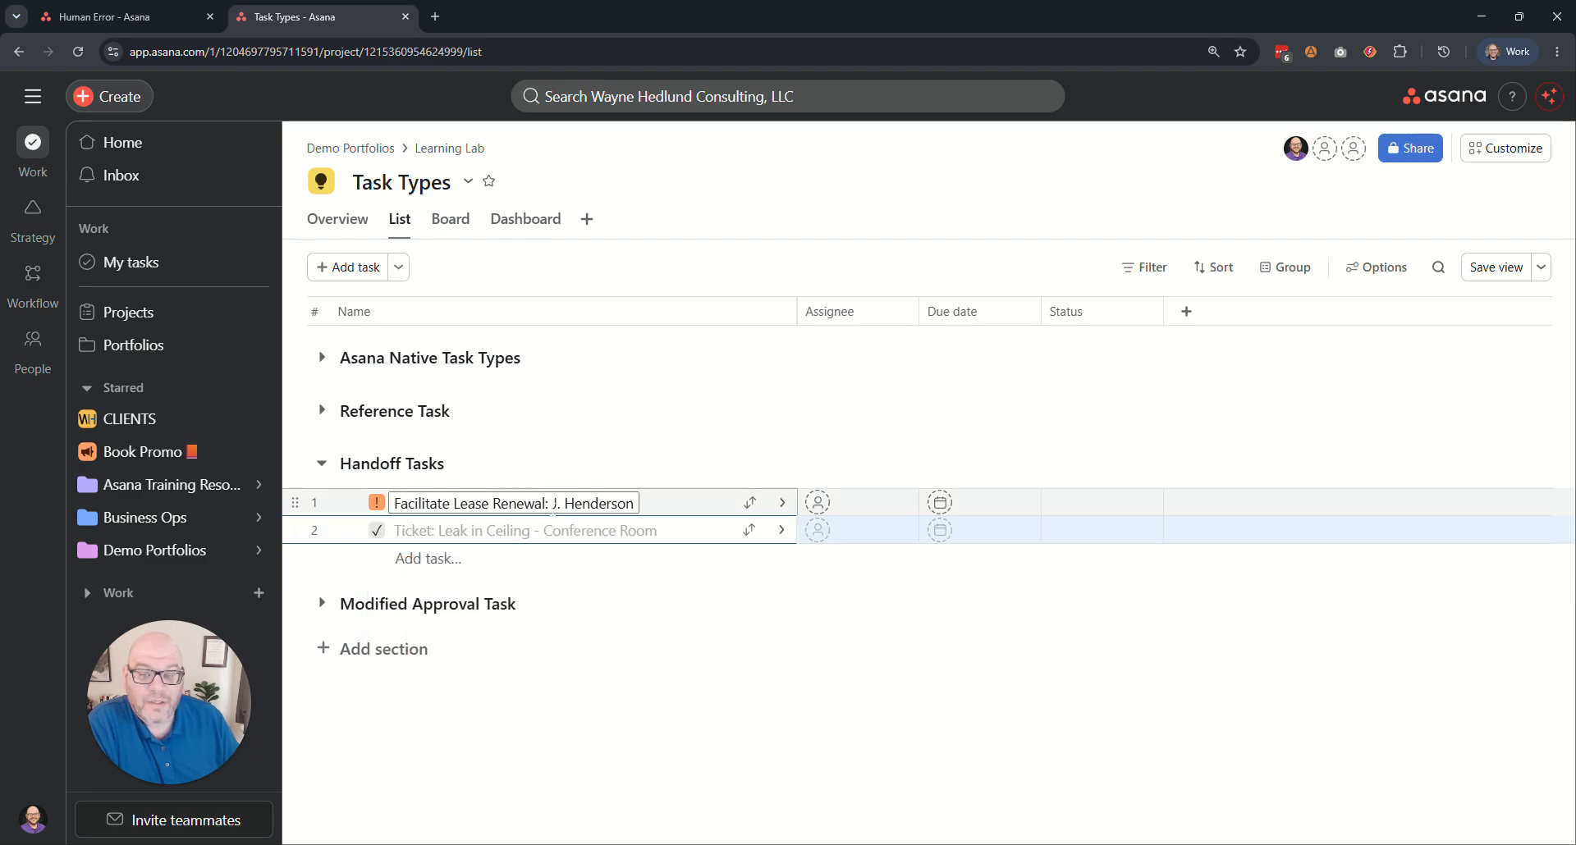
{"action": "left_click", "coordinate": [1146, 267]}
{"action": "left_click", "coordinate": [593, 383]}
{"action": "left_click", "coordinate": [661, 268]}
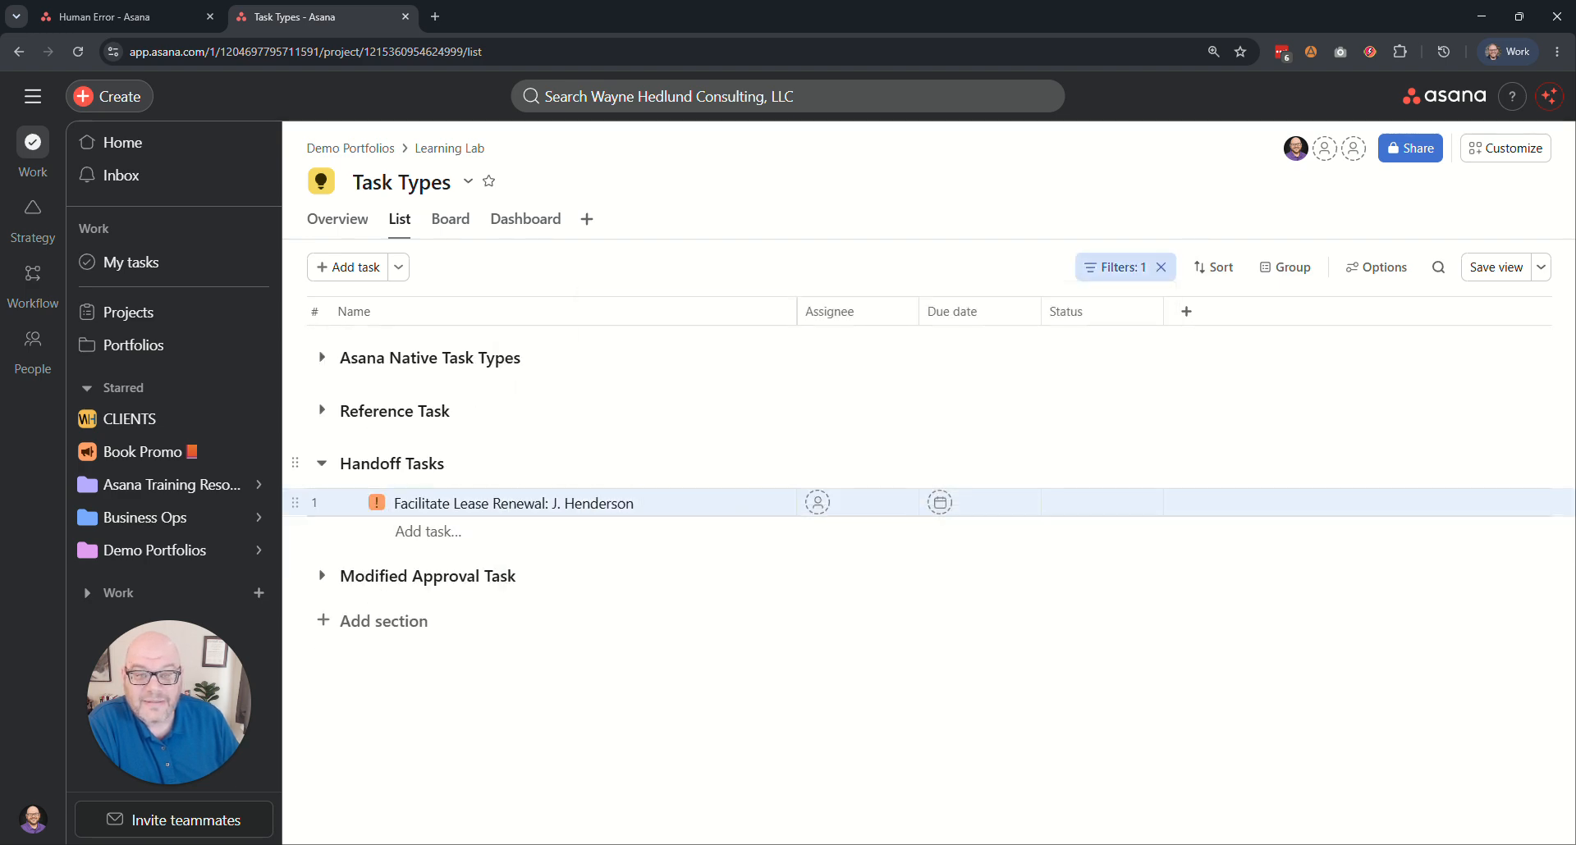
{"action": "left_click", "coordinate": [1160, 267]}
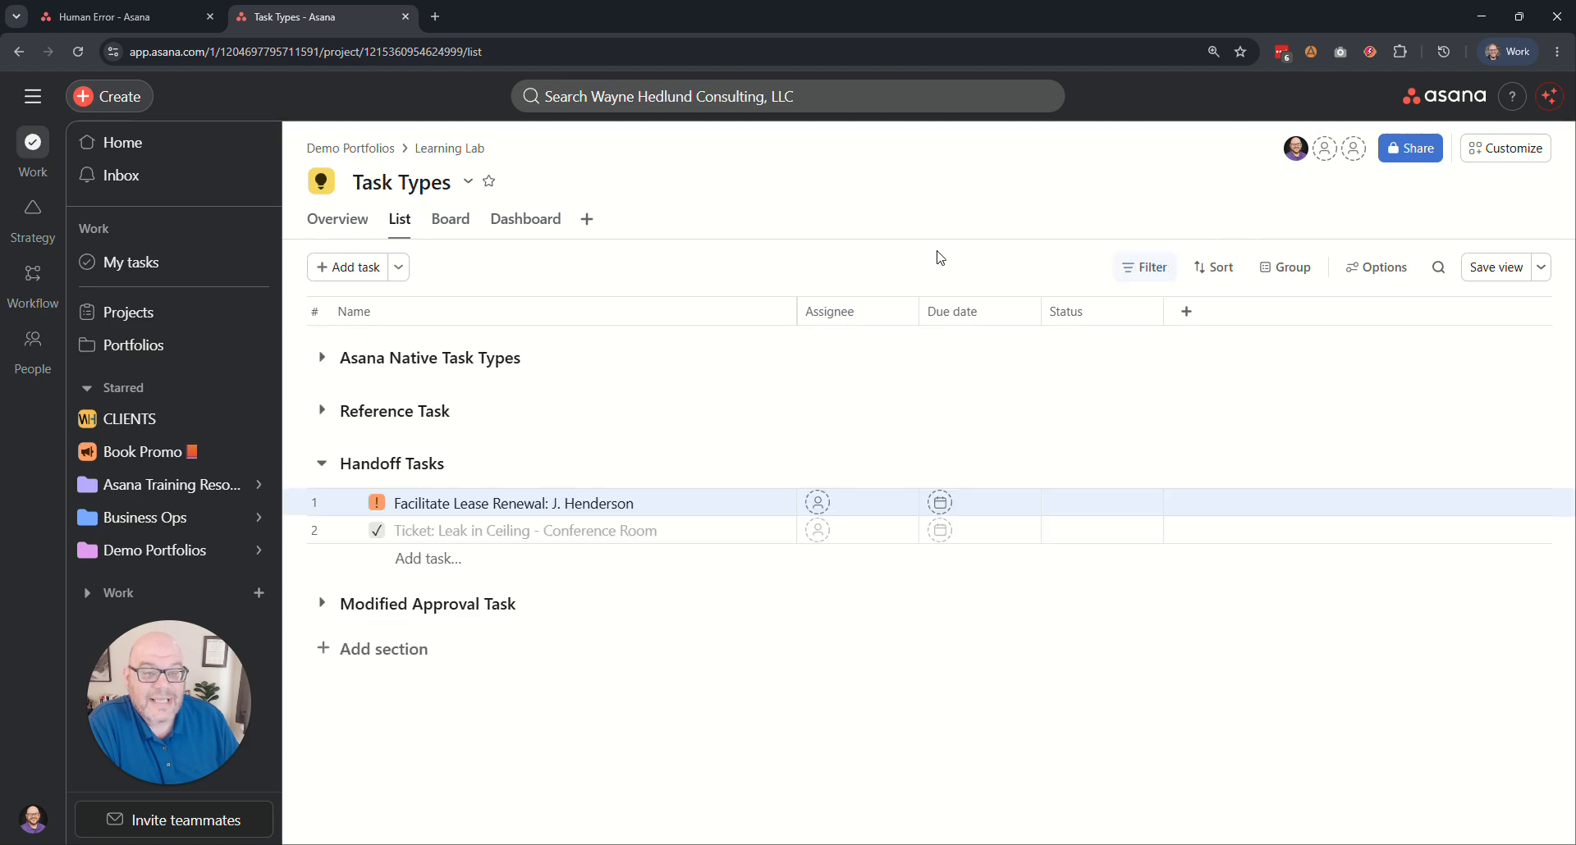
Review the leak ticket's status options, and move the "Facilitate Lease Renewal" task through Notice Sent to Terms in Negotiation.
{"action": "left_click", "coordinate": [378, 531]}
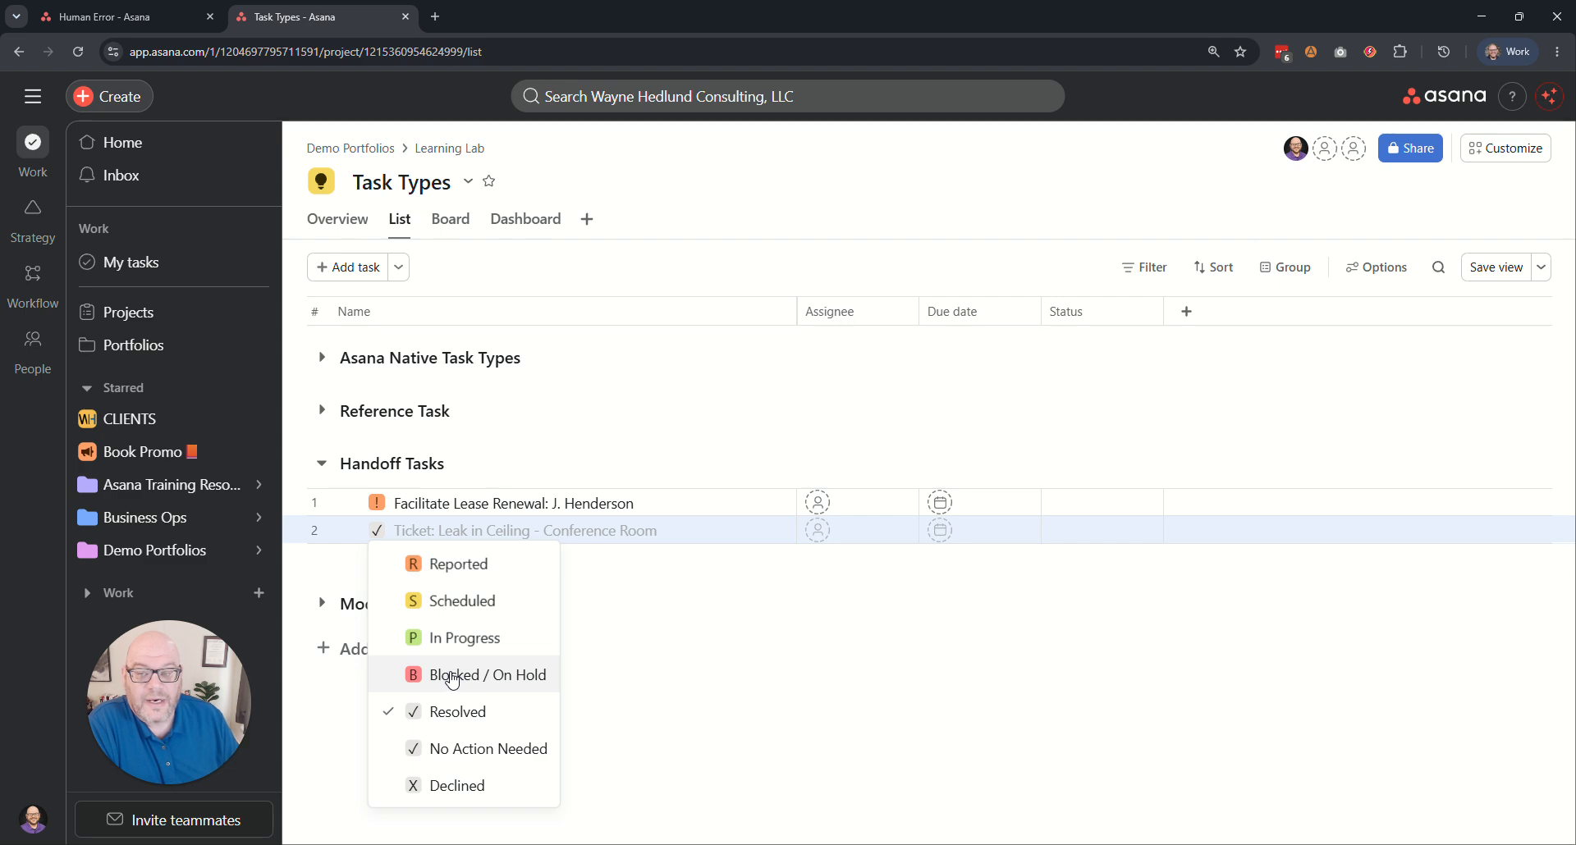
{"action": "left_click", "coordinate": [523, 265]}
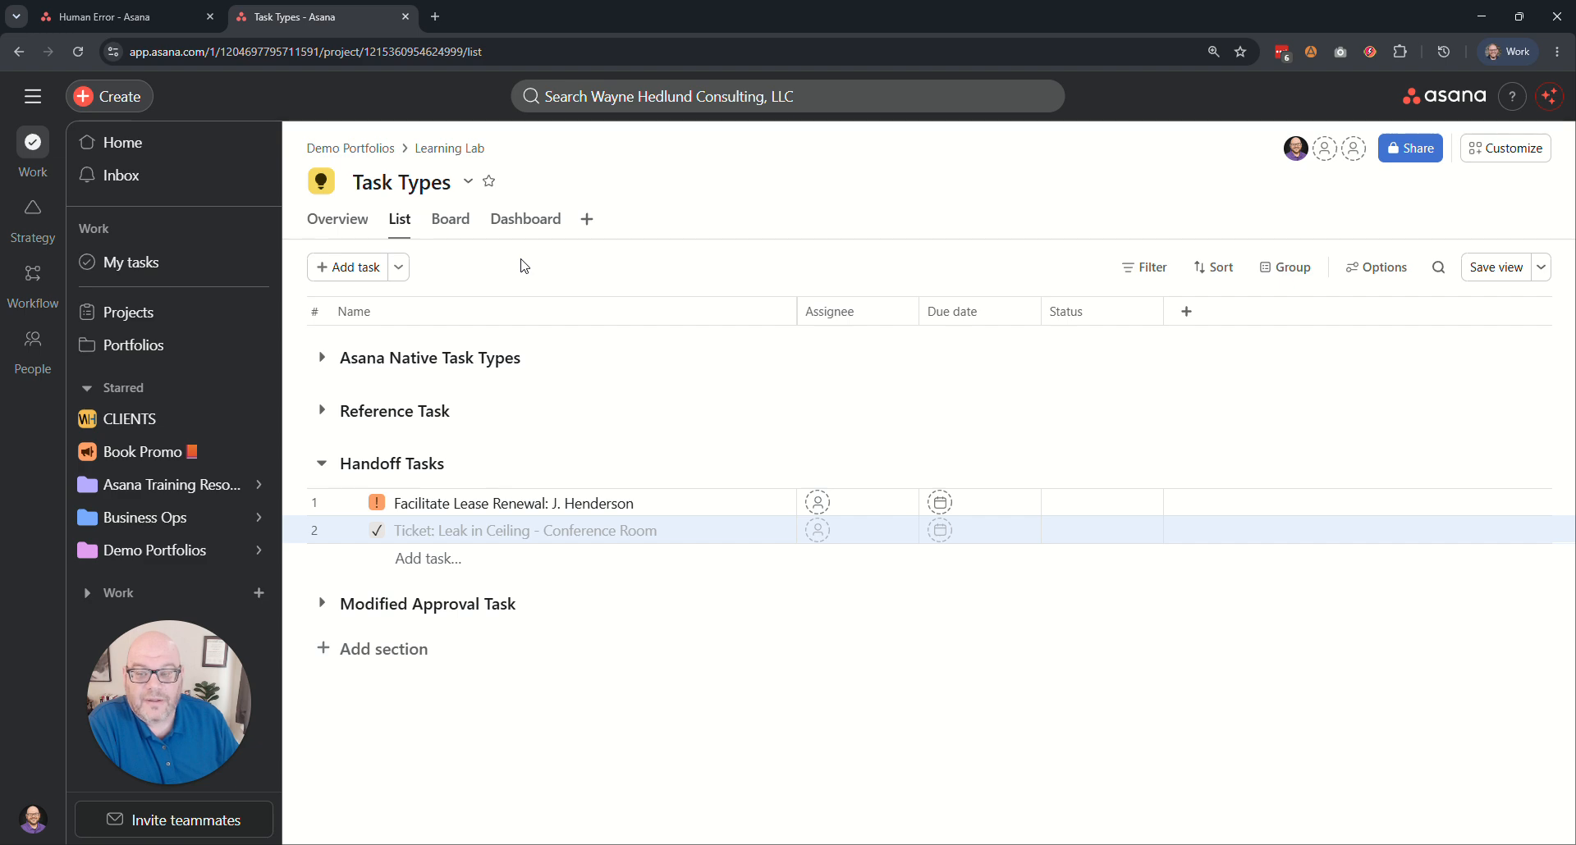
{"action": "left_click", "coordinate": [376, 502]}
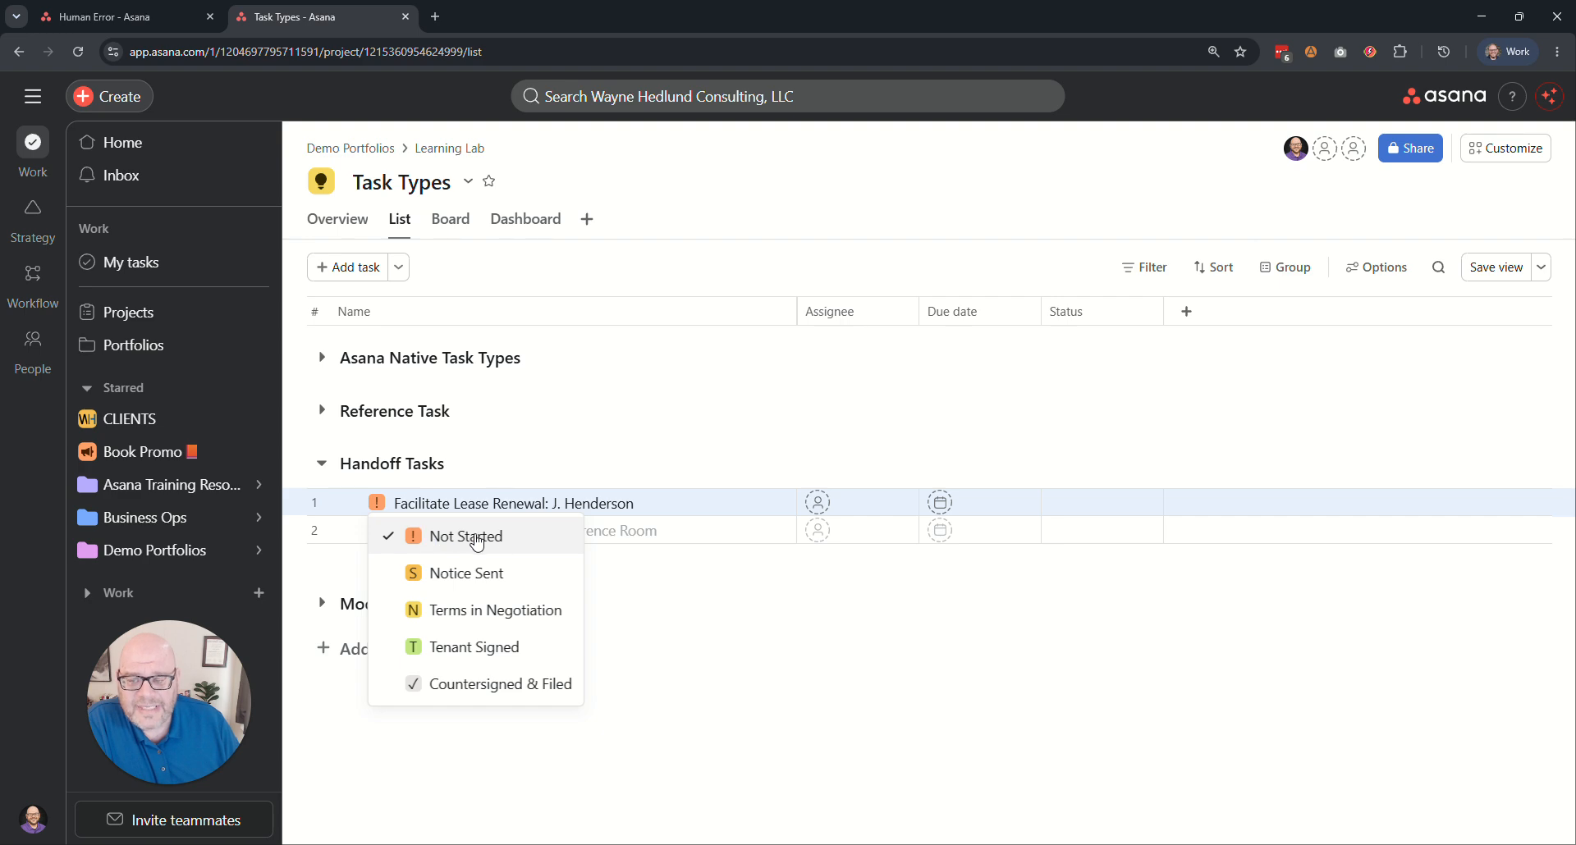
{"action": "left_click", "coordinate": [459, 572]}
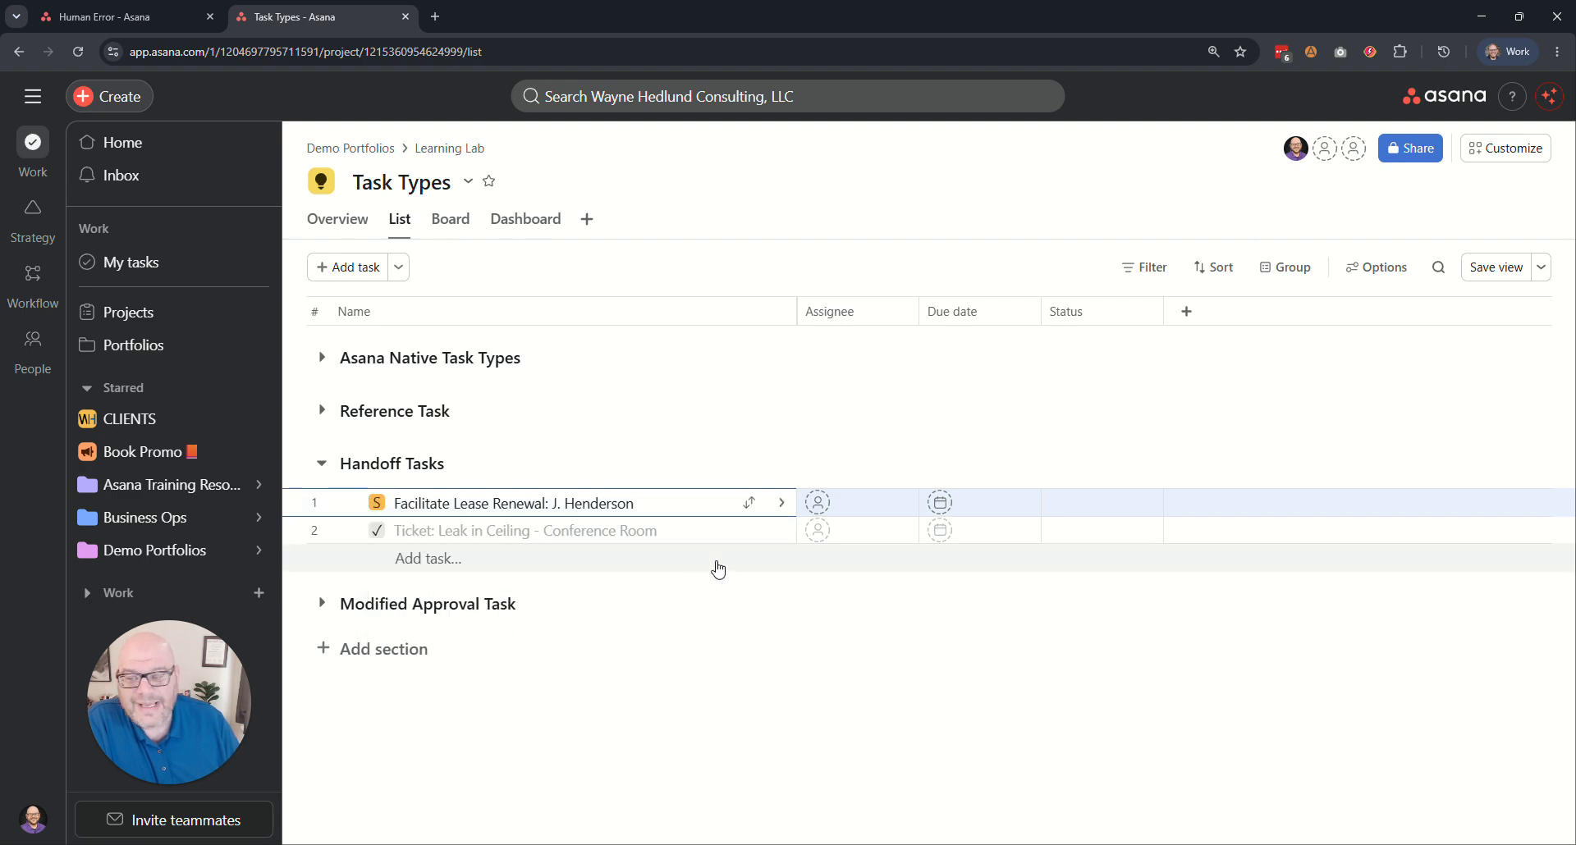
{"action": "left_click", "coordinate": [377, 503]}
{"action": "left_click", "coordinate": [469, 612]}
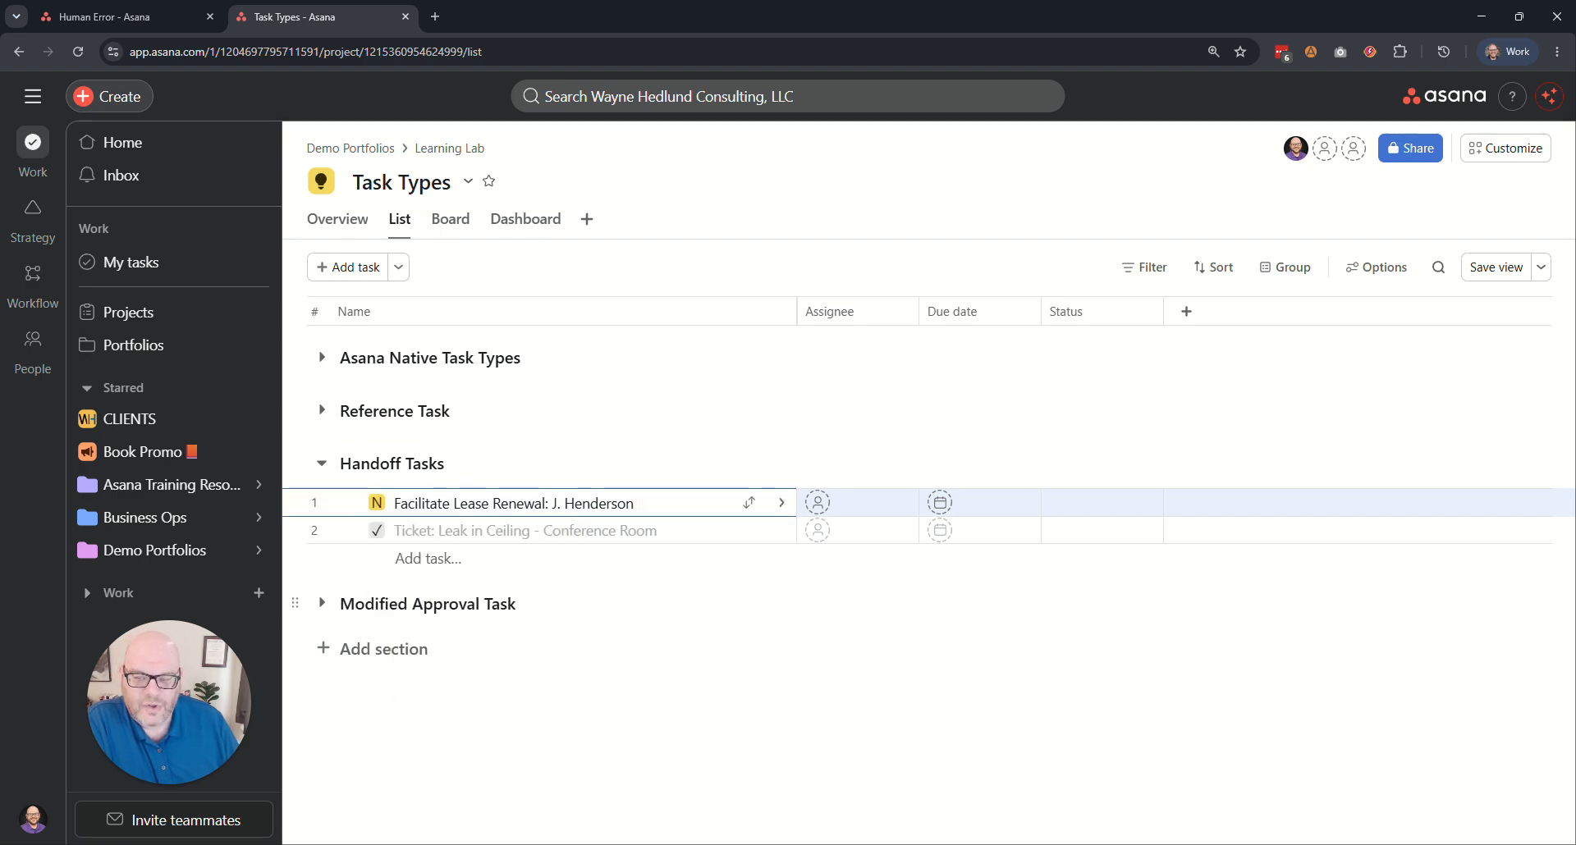
{"action": "left_click_drag", "start_coordinate": [395, 503], "coordinate": [635, 503]}
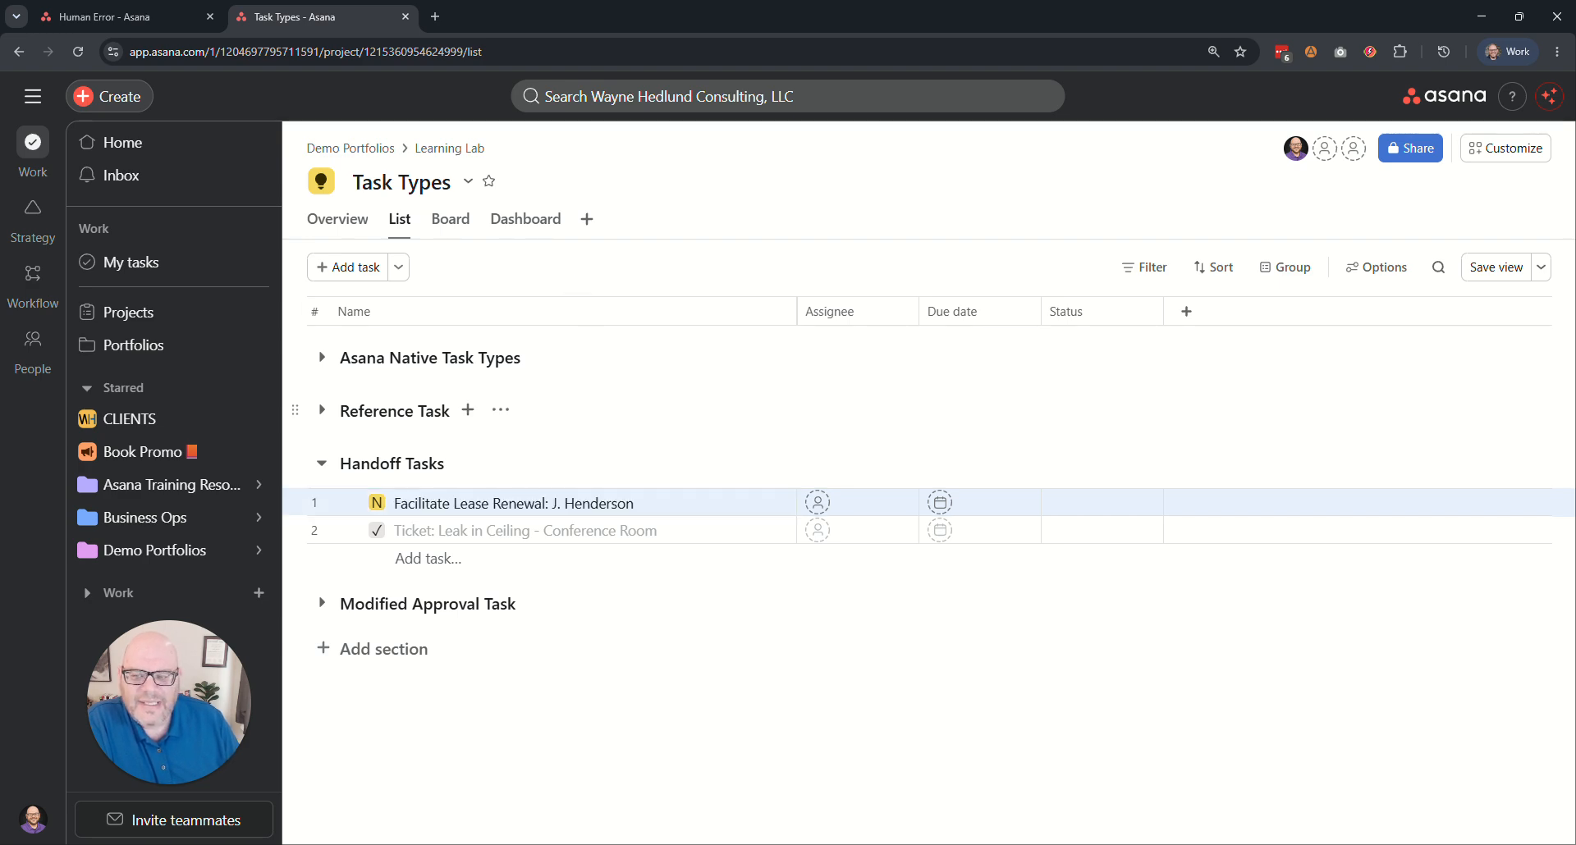
Advance the "Facilitate Lease Renewal" task to Tenant Signed and then to Countersigned & Filed.
{"action": "left_click", "coordinate": [377, 502]}
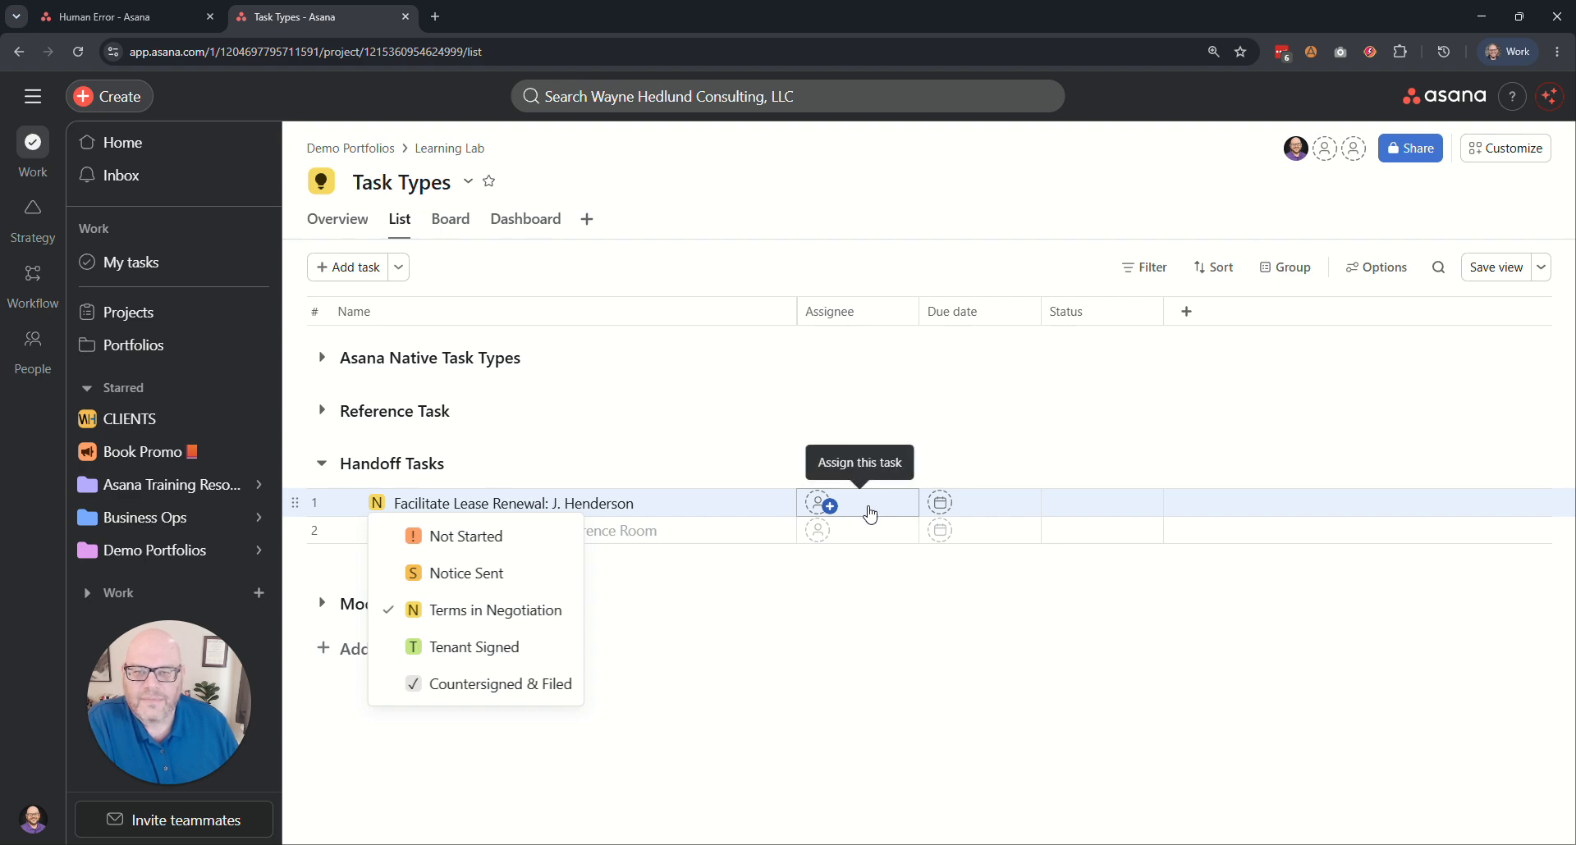
{"action": "left_click_drag", "start_coordinate": [738, 305], "coordinate": [661, 274]}
{"action": "left_click", "coordinate": [661, 274]}
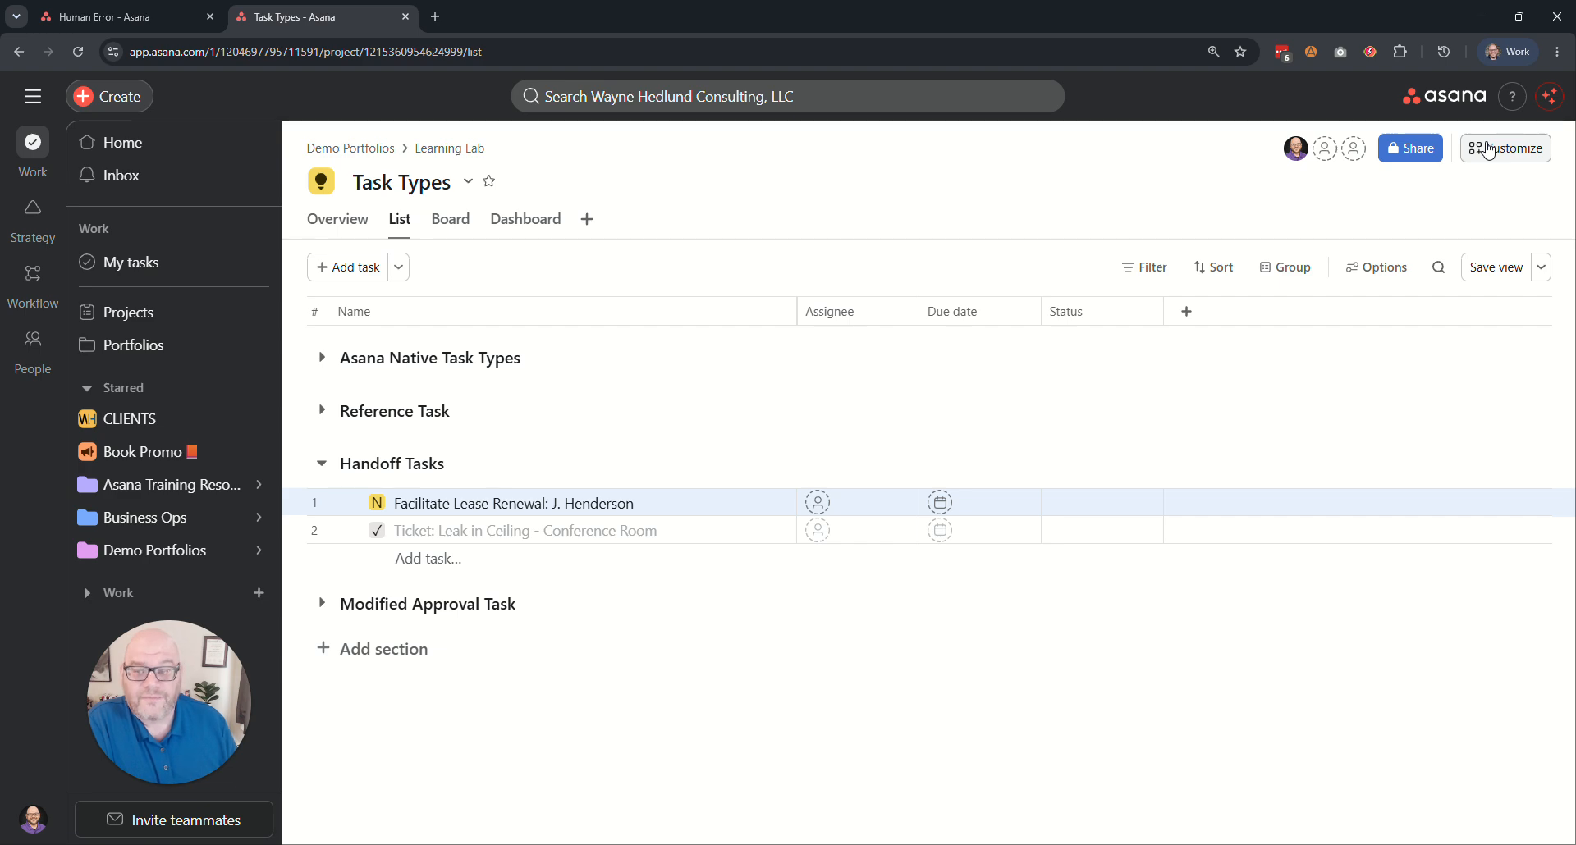
{"action": "left_click", "coordinate": [377, 503]}
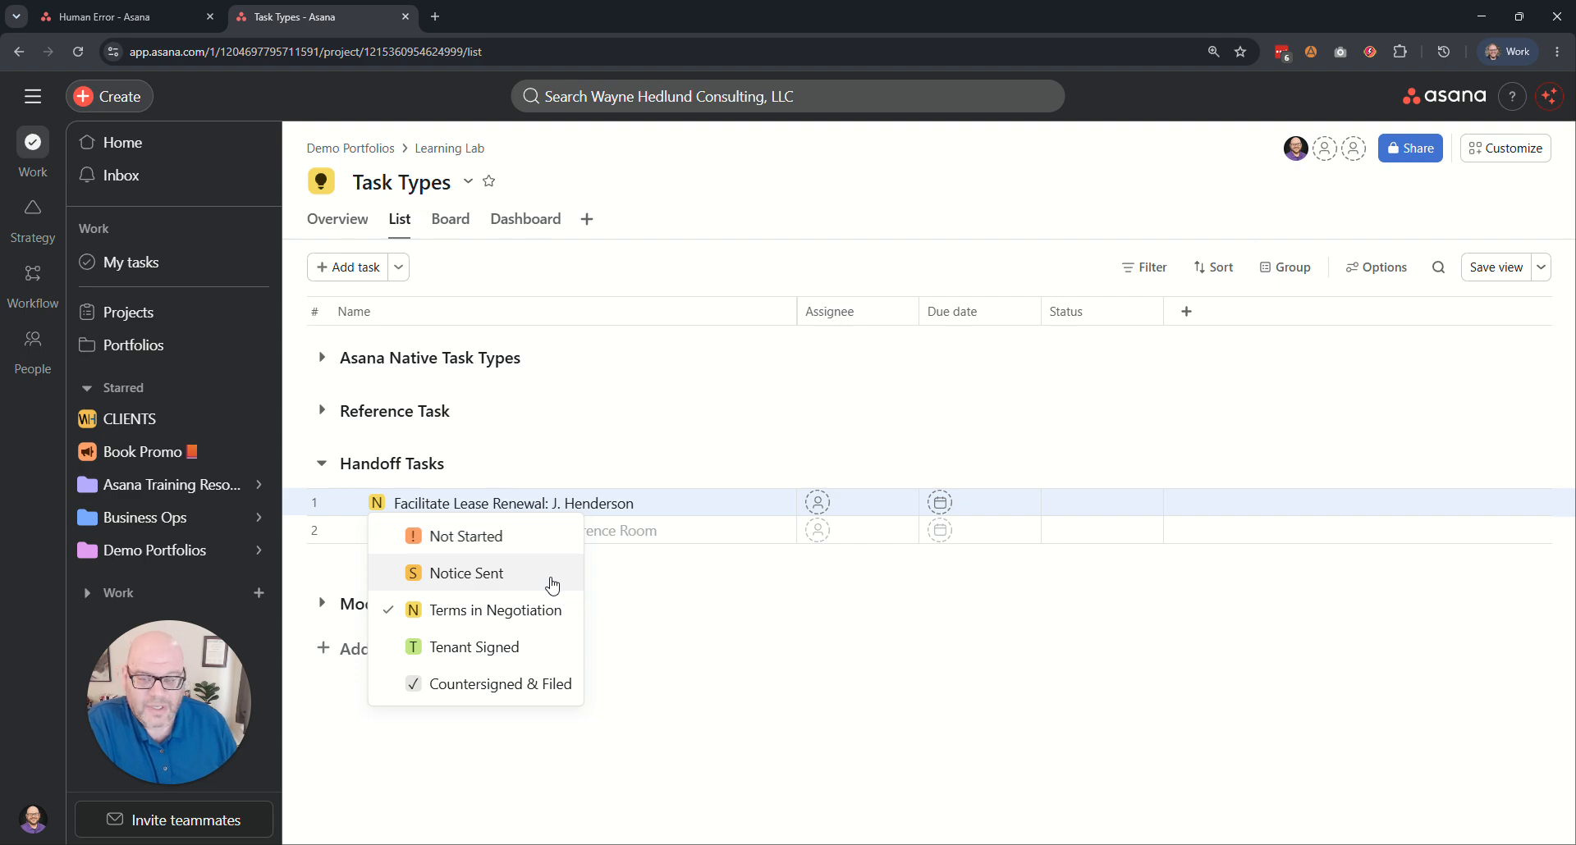
{"action": "left_click", "coordinate": [484, 650]}
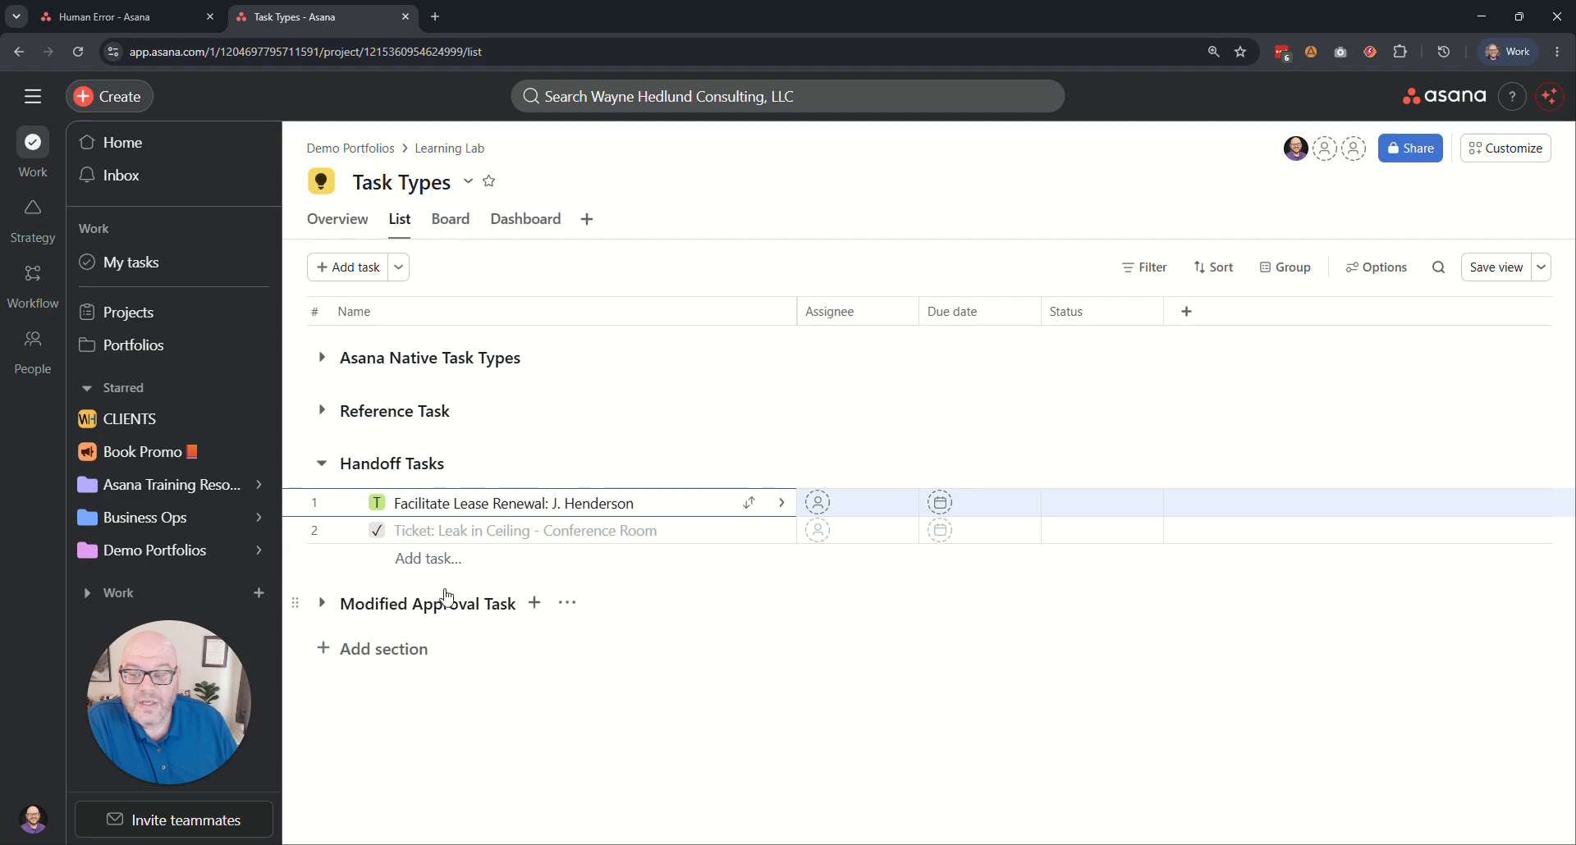
{"action": "left_click", "coordinate": [377, 503]}
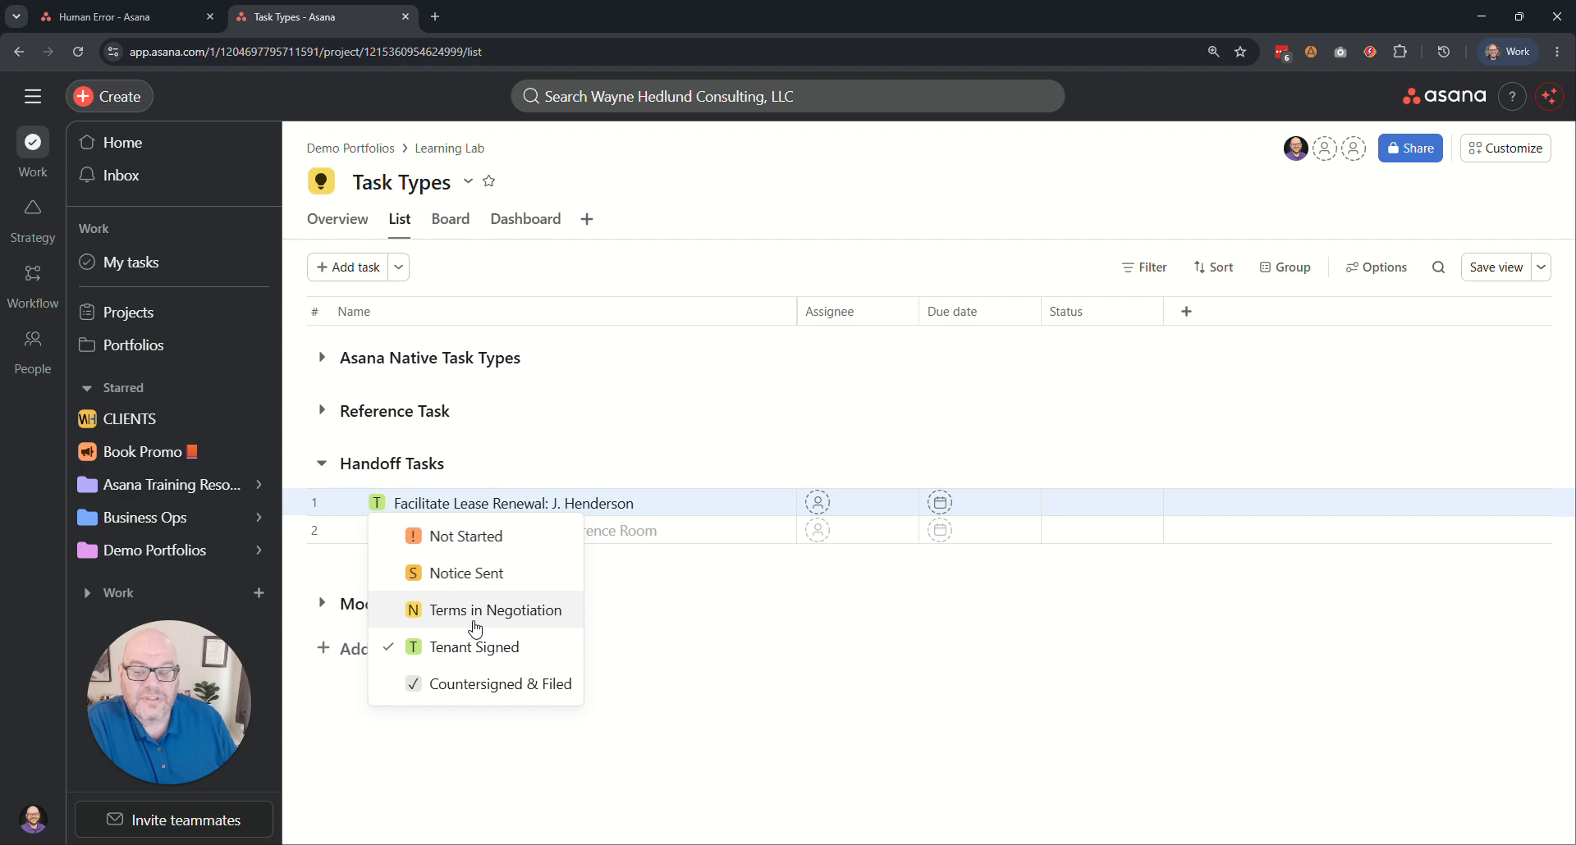
{"action": "left_click", "coordinate": [485, 686]}
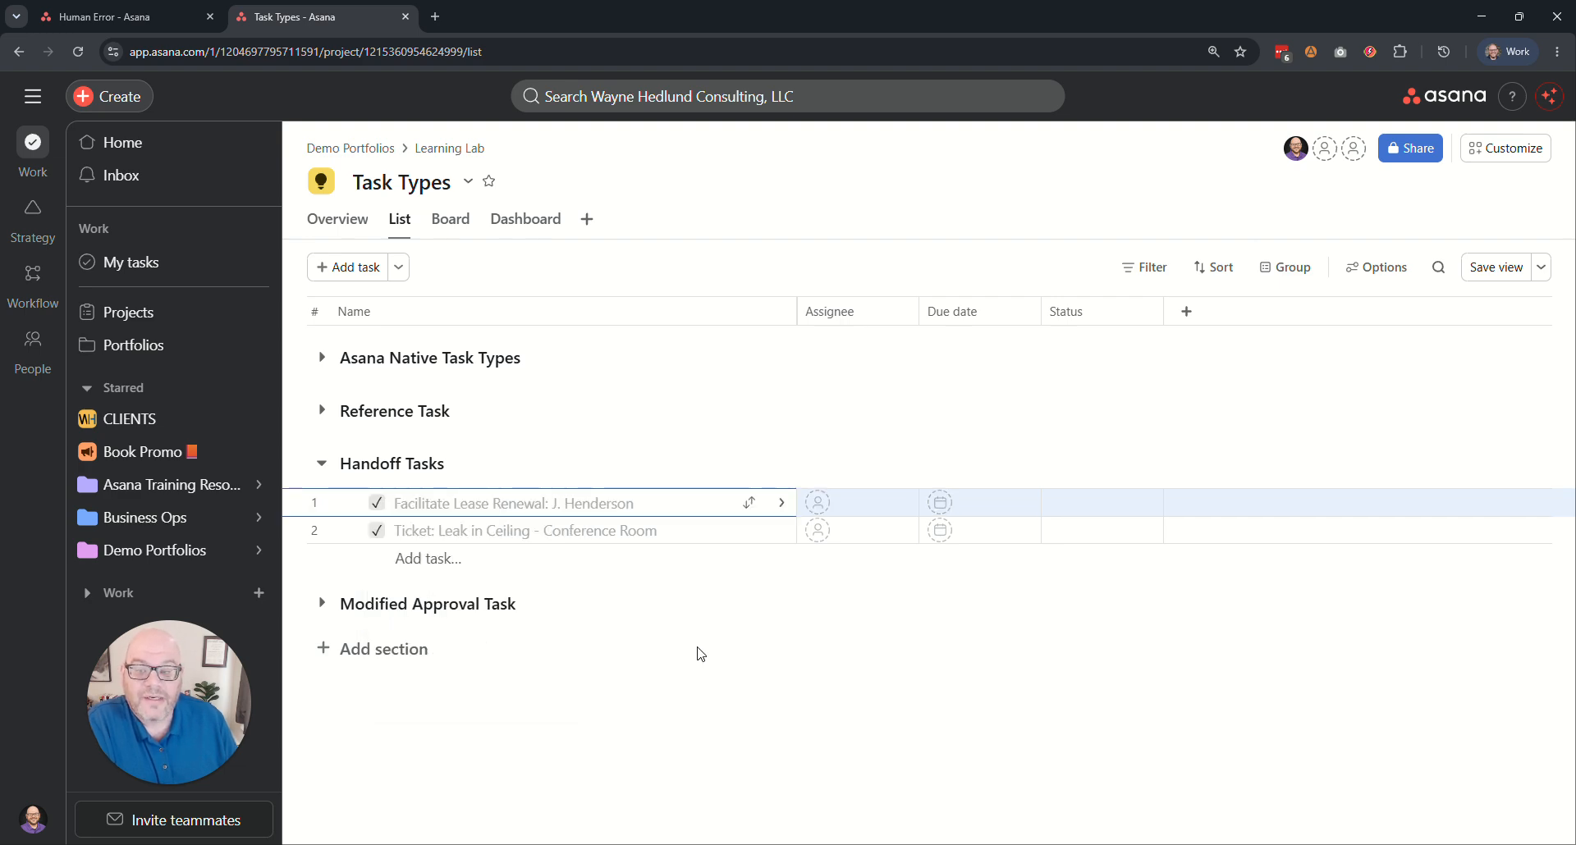
{"action": "left_click", "coordinate": [376, 503]}
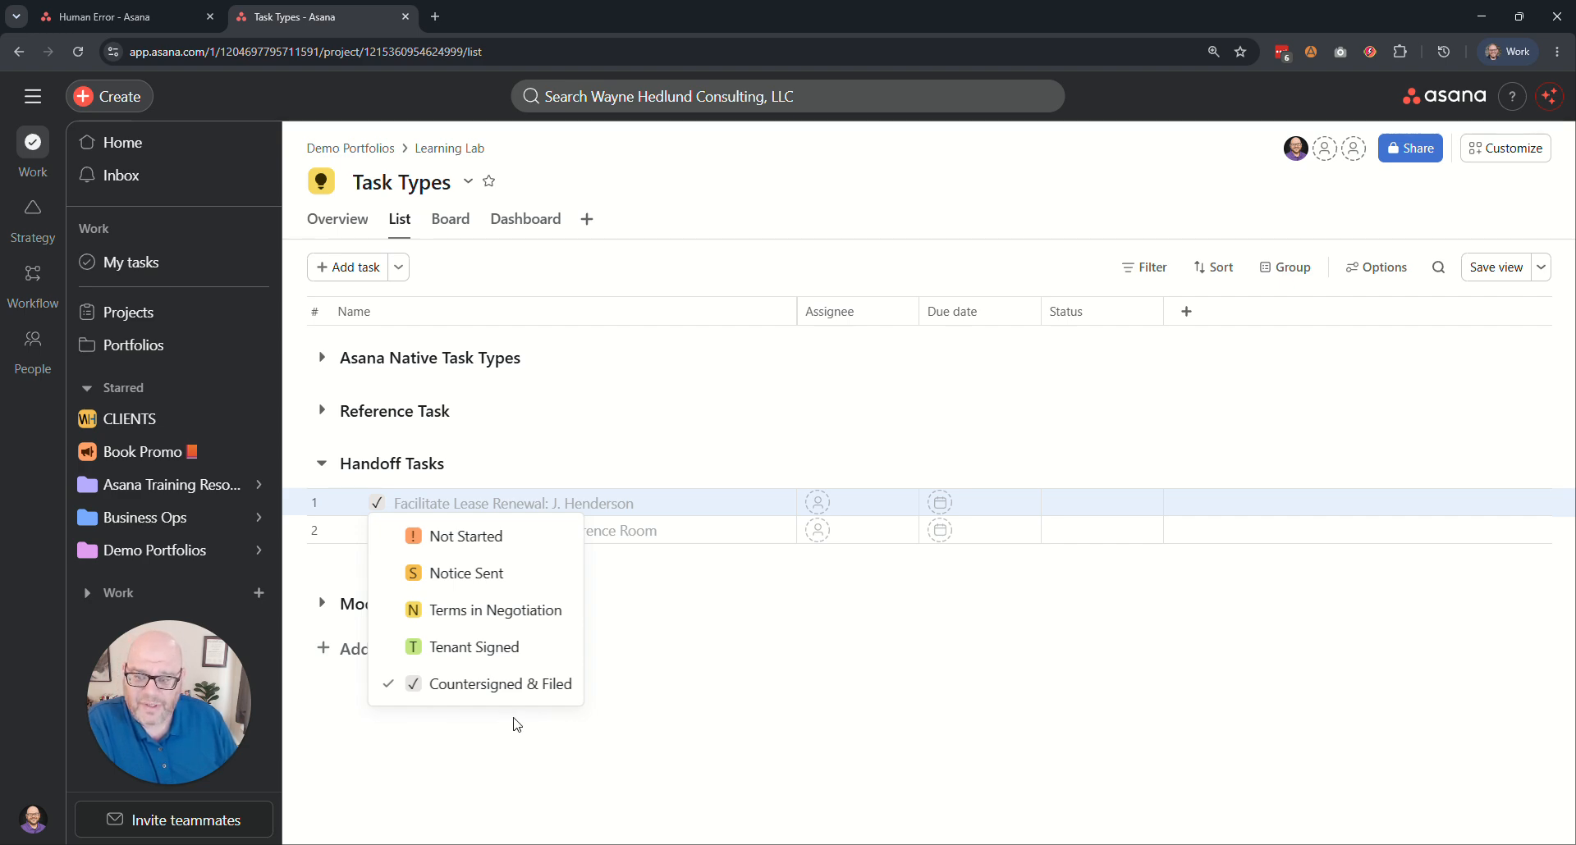
{"action": "left_click", "coordinate": [496, 263]}
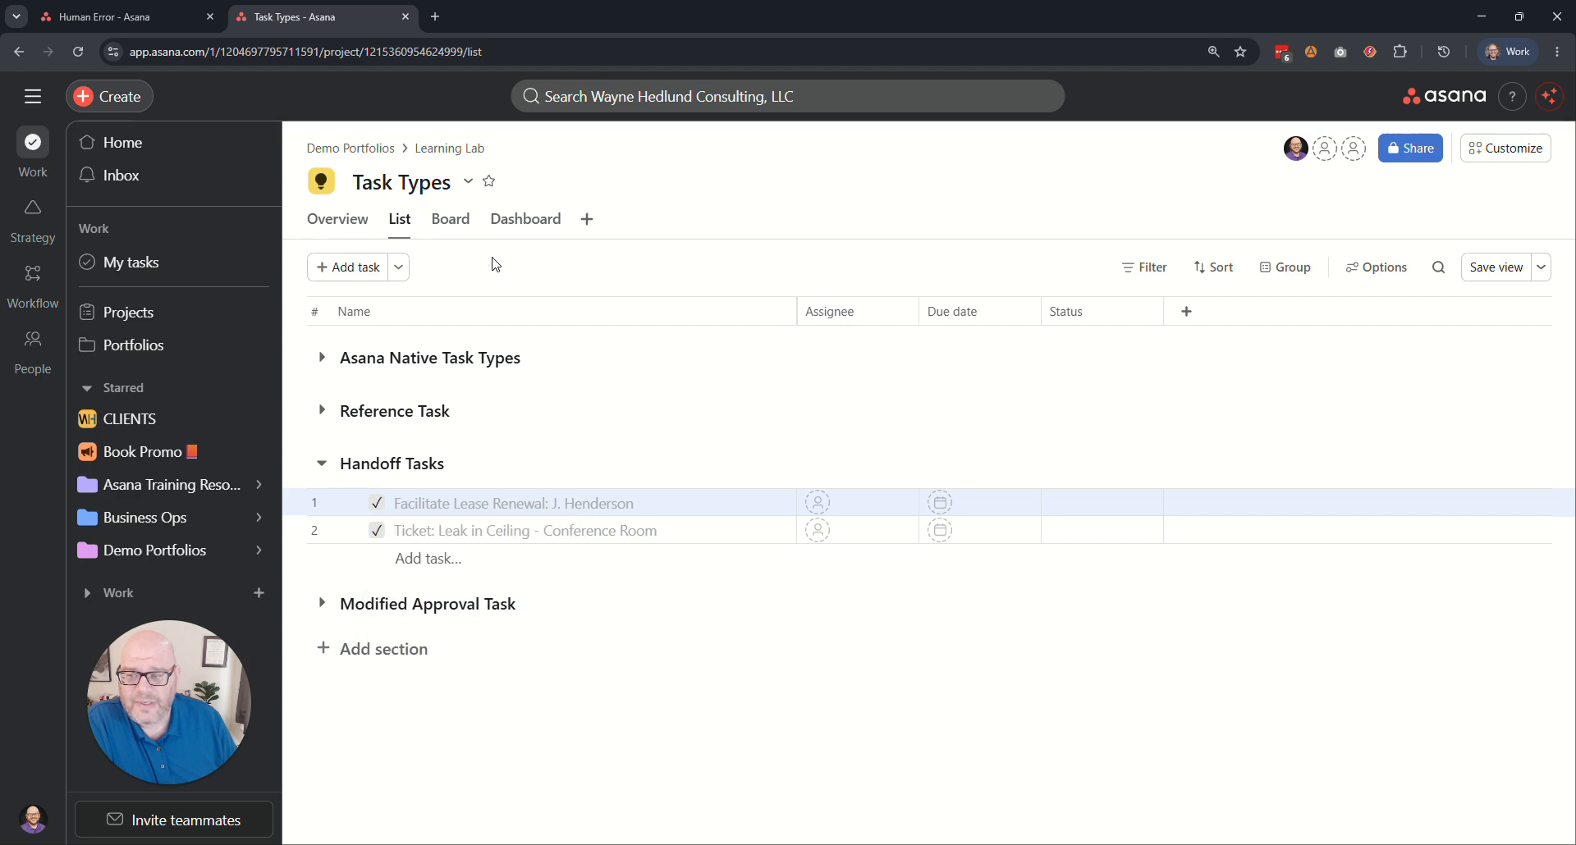
Collapse the Handoff Tasks section and expand the Modified Approval Task section.
{"action": "left_click", "coordinate": [321, 463]}
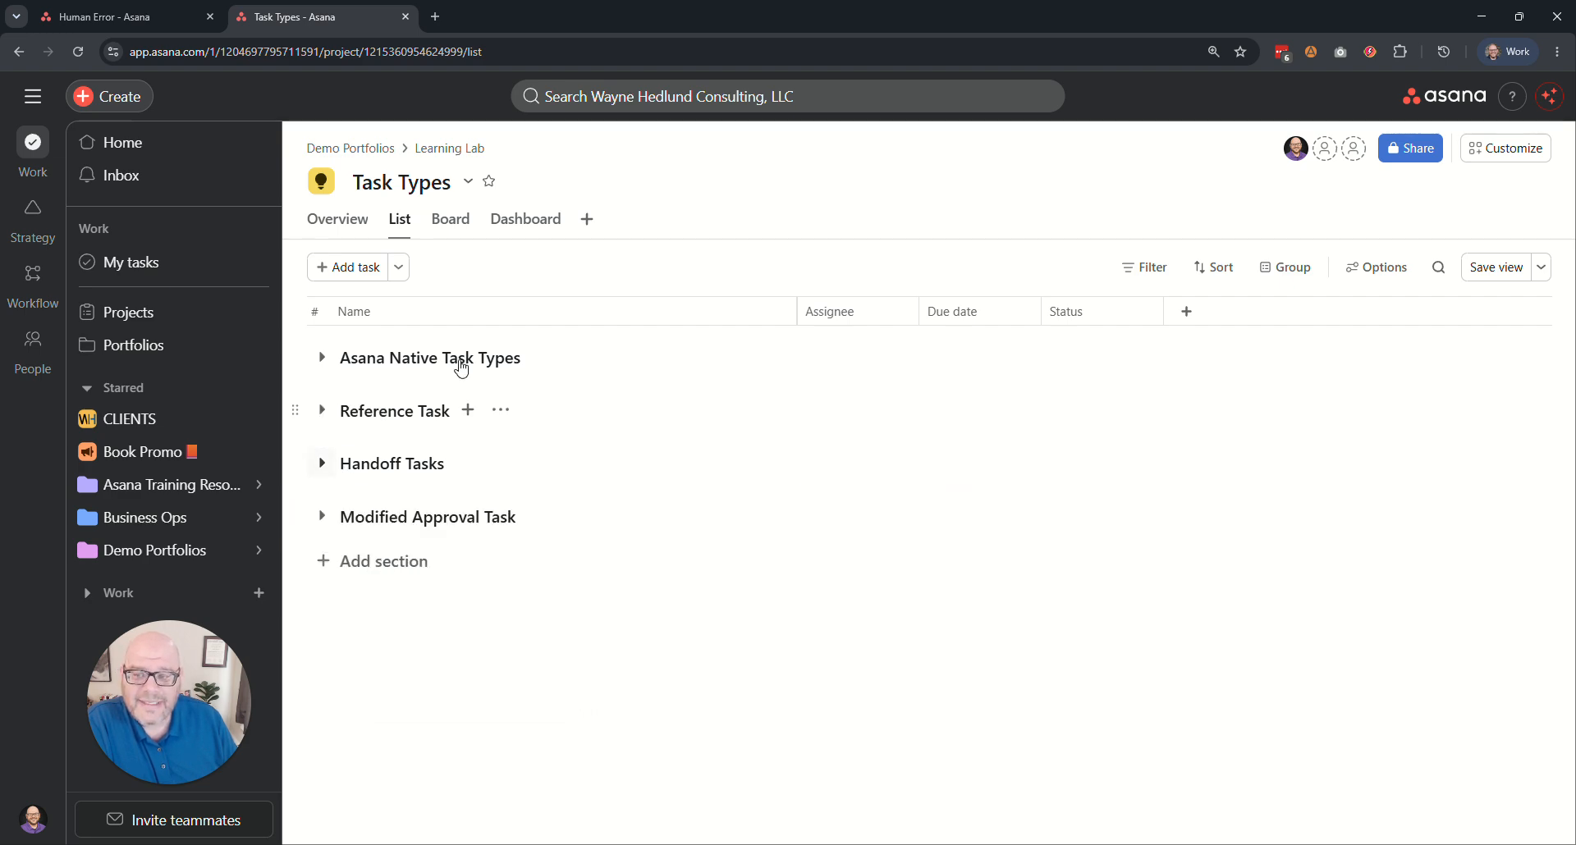
{"action": "left_click", "coordinate": [322, 516]}
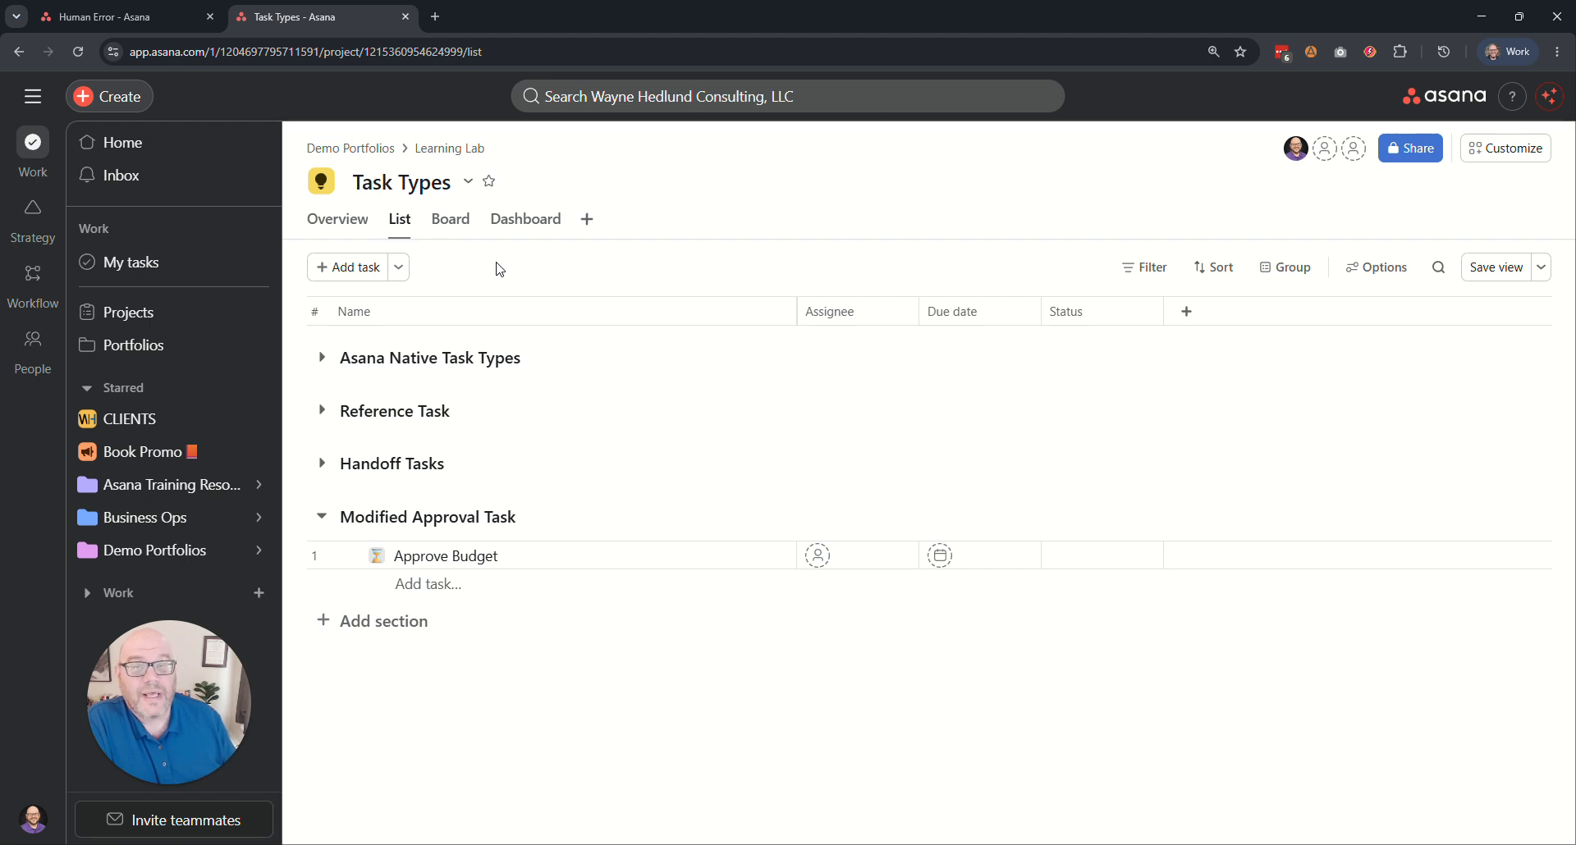
Set the "Approve {Task Summary Here}" task in the Human Error project to Changes requested, and return to the Task Types project.
{"action": "left_click", "coordinate": [141, 14]}
{"action": "left_click", "coordinate": [375, 620]}
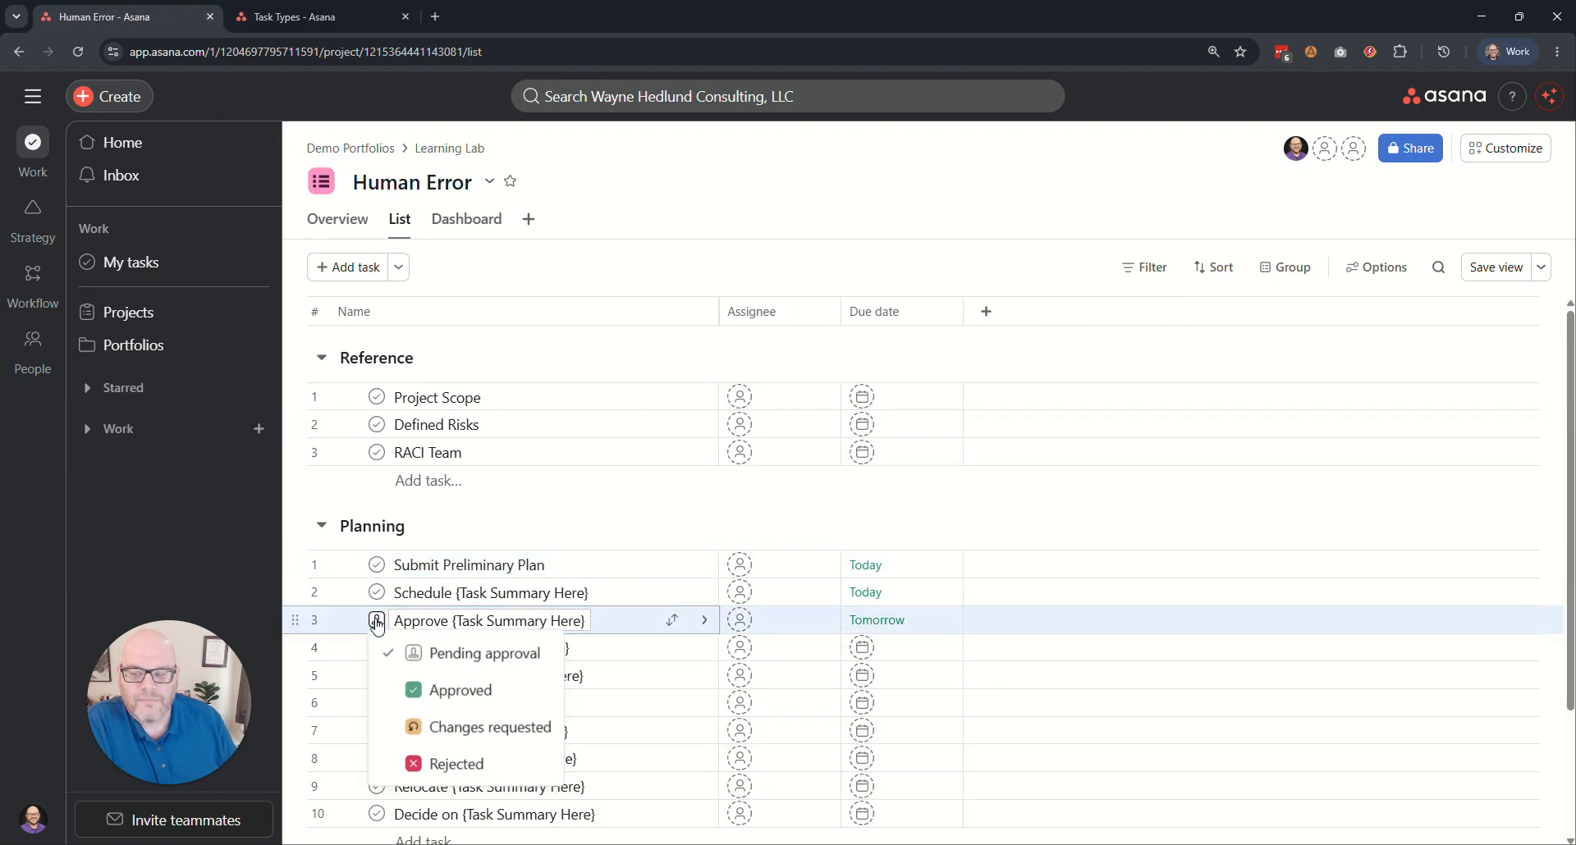
{"action": "left_click", "coordinate": [483, 727]}
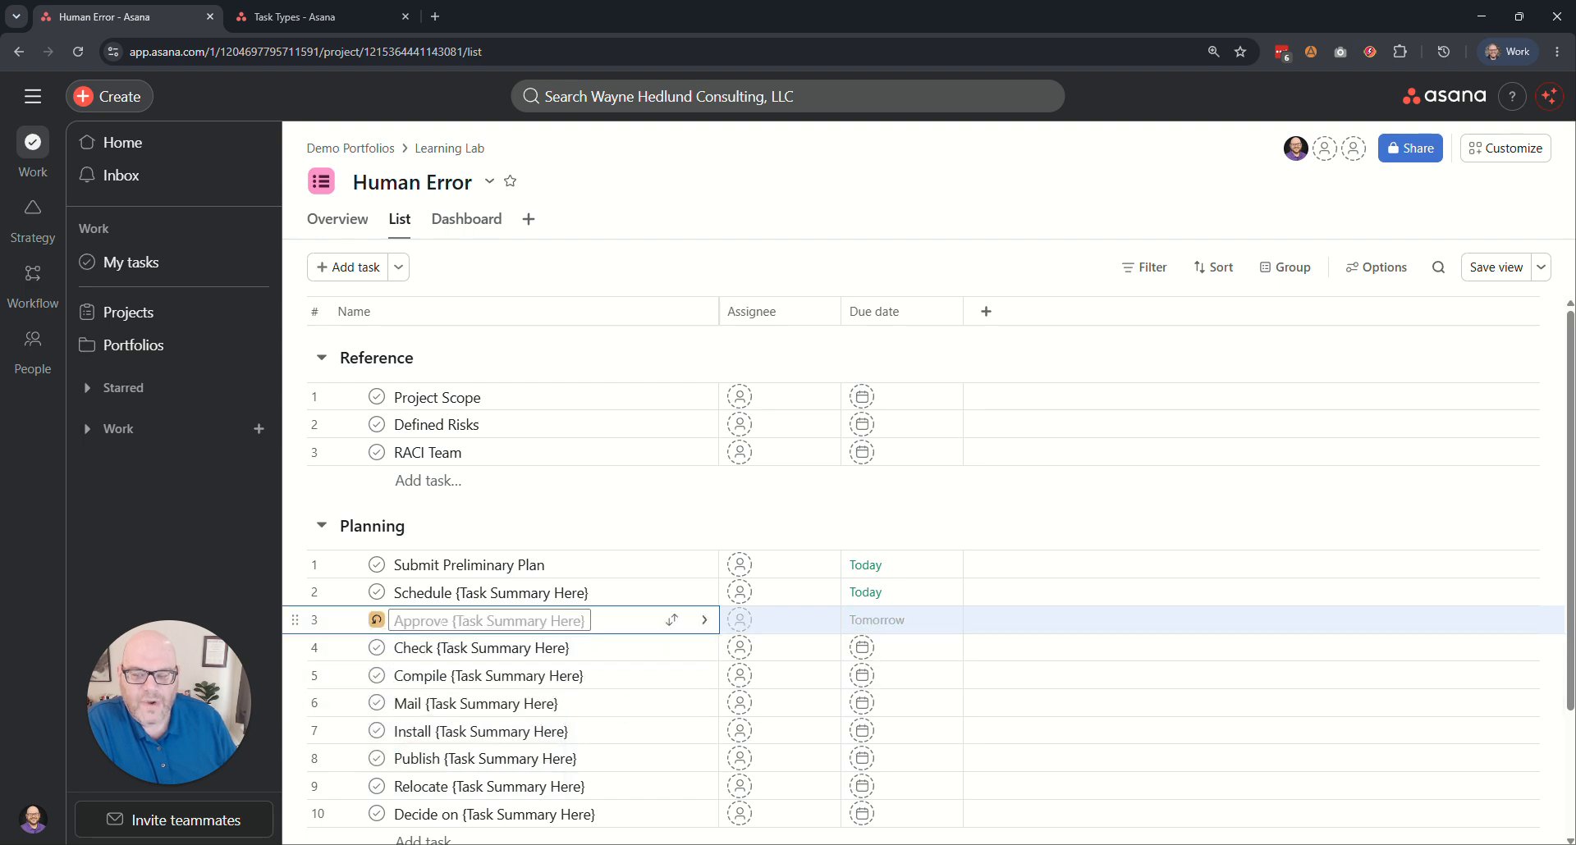
{"action": "left_click_drag", "start_coordinate": [425, 620], "coordinate": [572, 621]}
{"action": "left_click", "coordinate": [312, 16]}
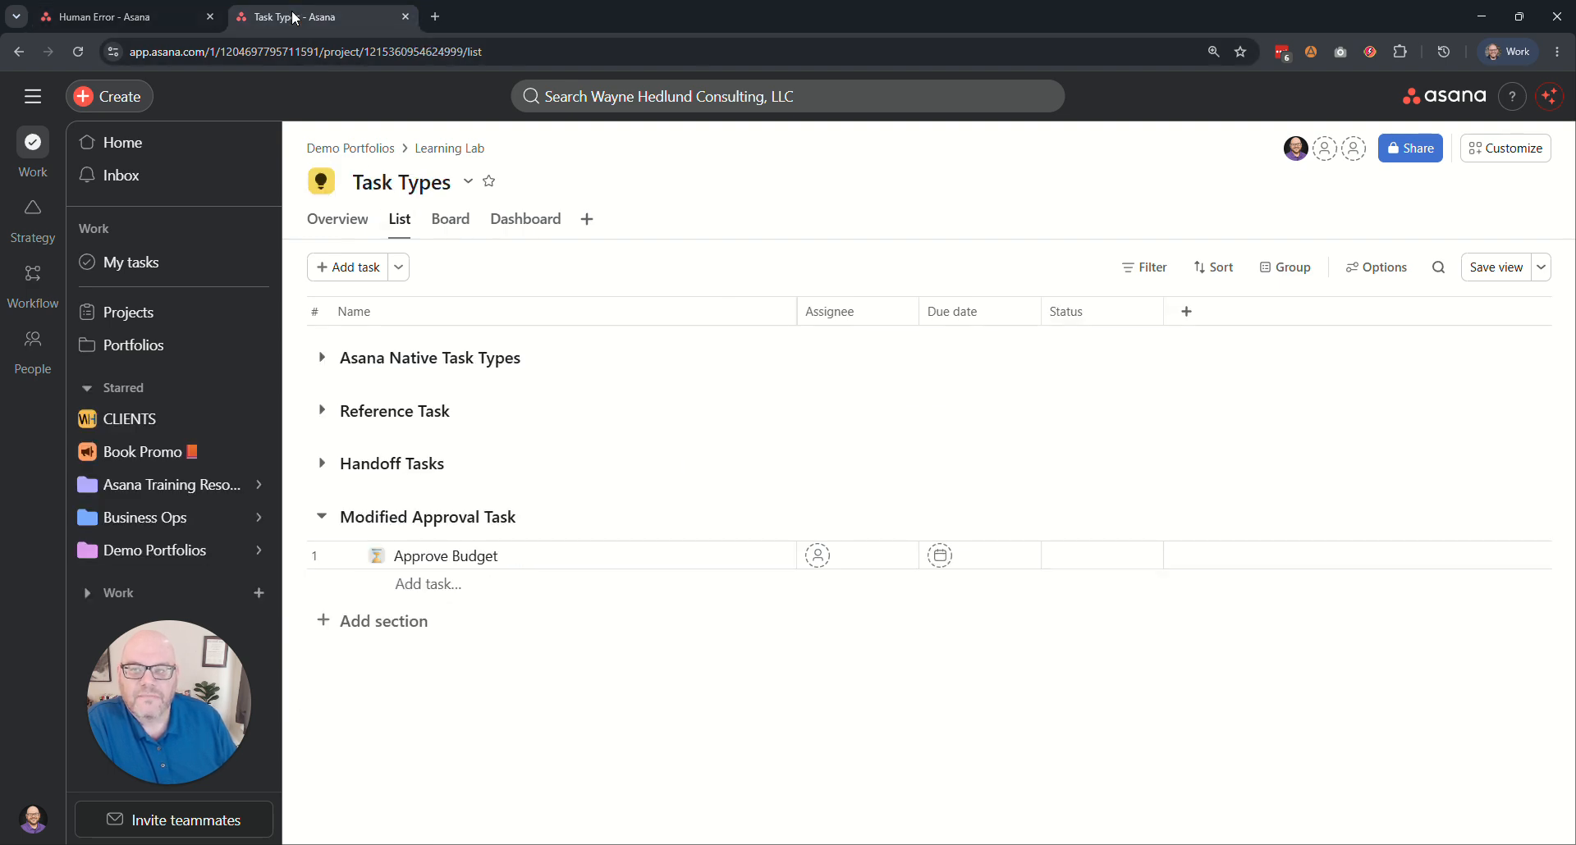
Examine the custom status options of the Approve Budget task and the project's customization features.
{"action": "left_click", "coordinate": [378, 556]}
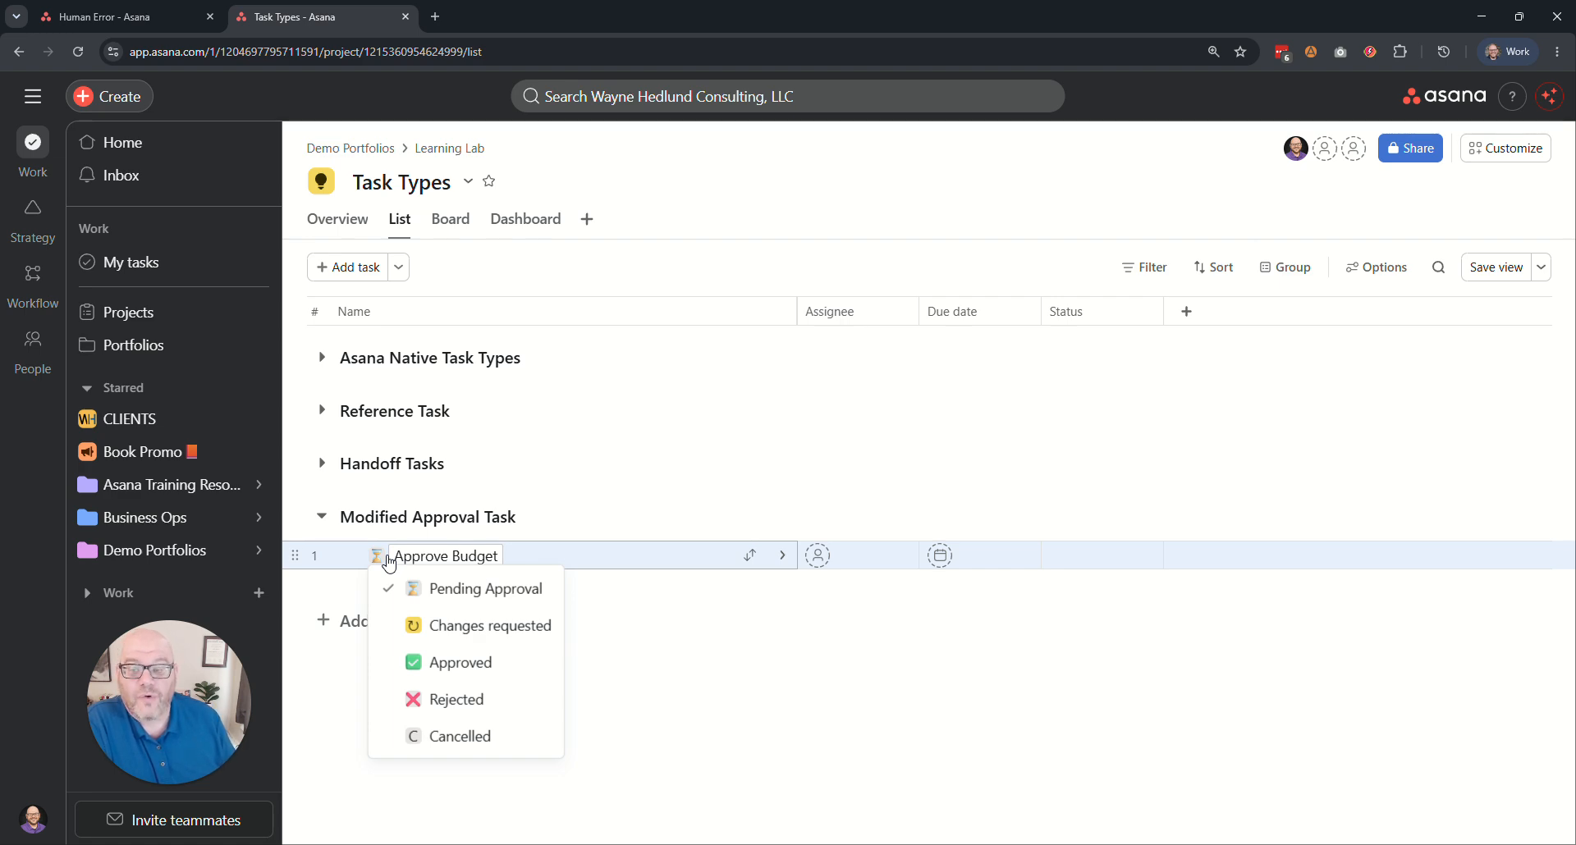
{"action": "left_click", "coordinate": [419, 557]}
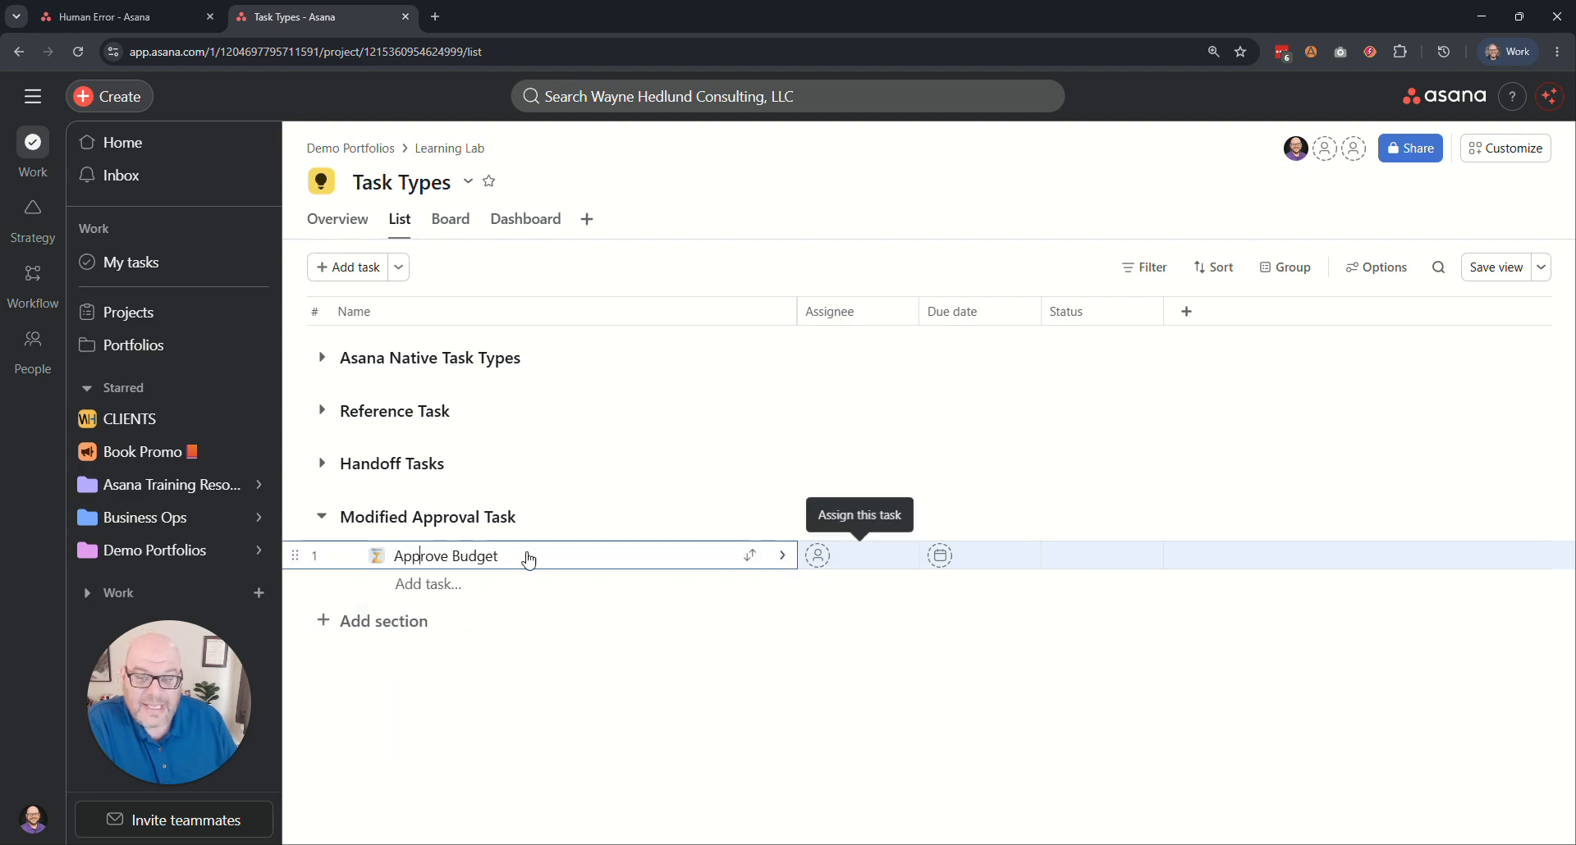
{"action": "left_click", "coordinate": [377, 556]}
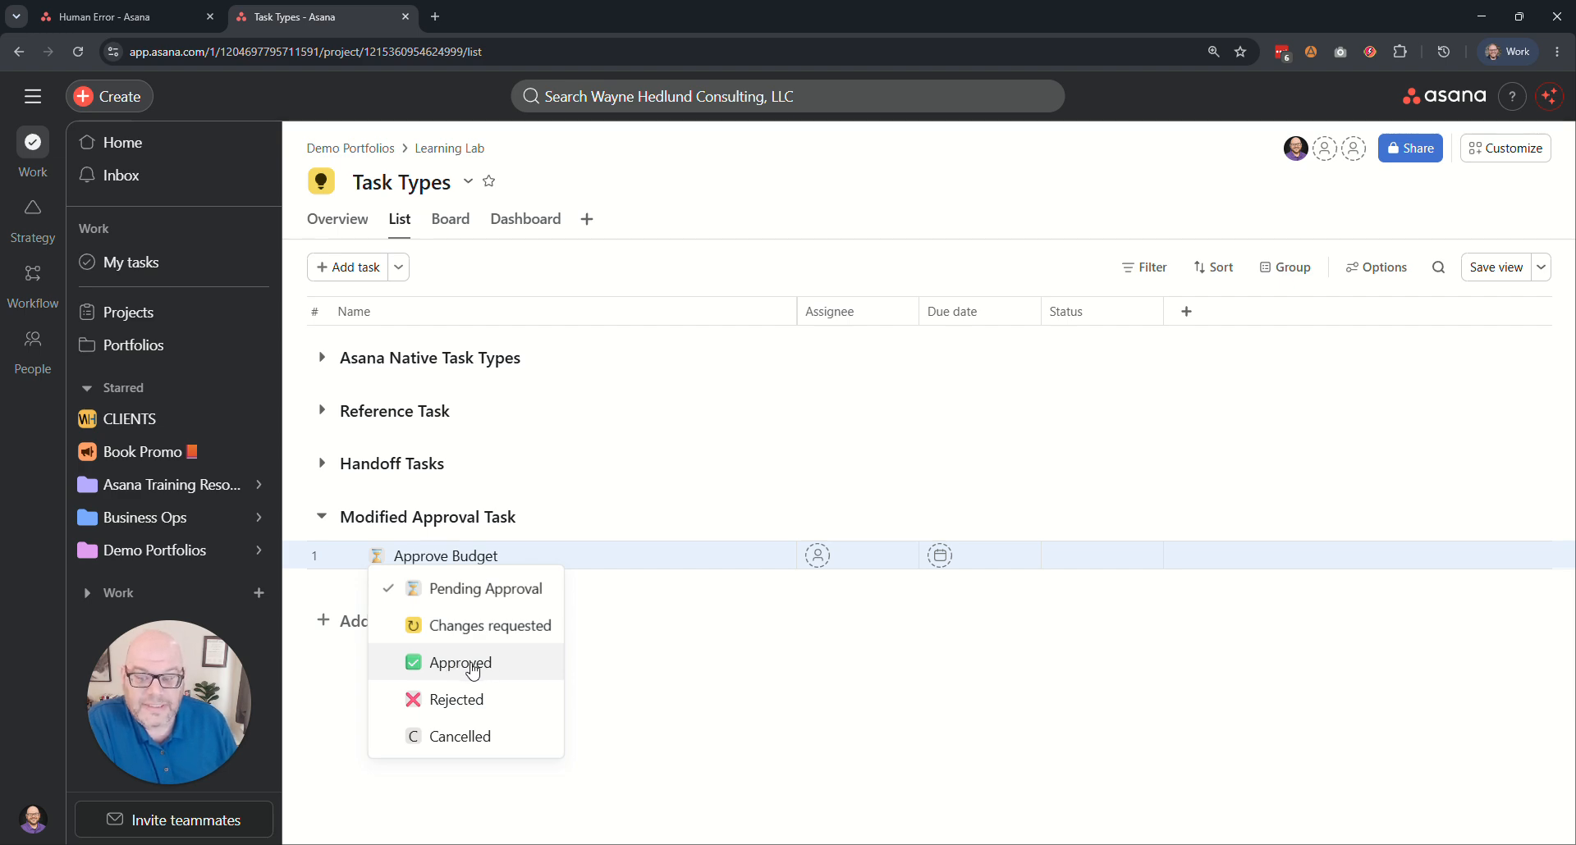
{"action": "left_click", "coordinate": [1505, 148]}
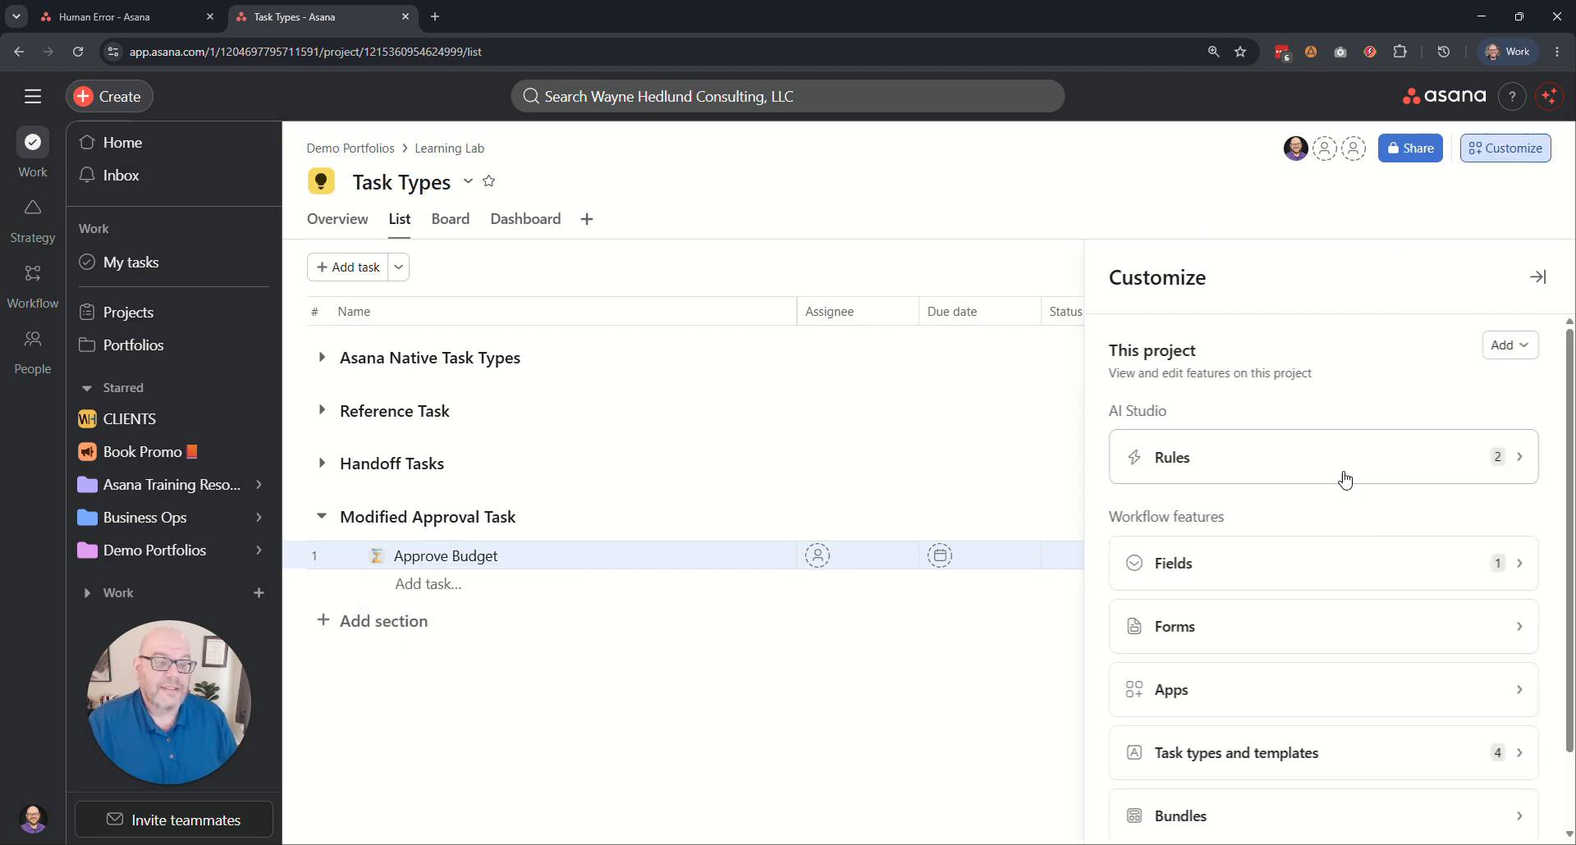
{"action": "left_click", "coordinate": [710, 221]}
{"action": "left_click", "coordinate": [377, 556]}
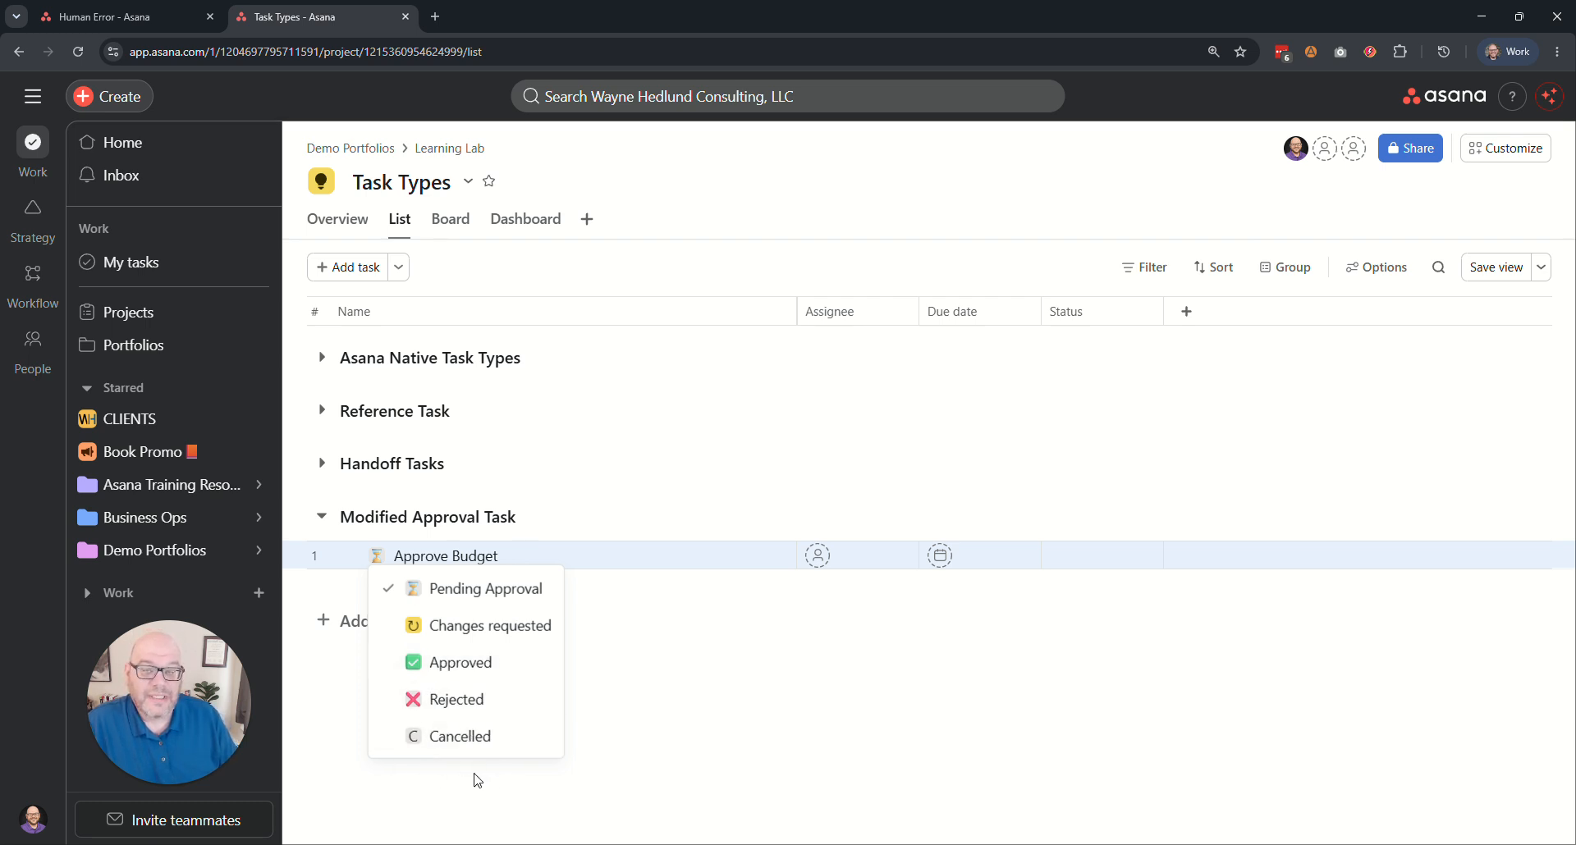
{"action": "left_click", "coordinate": [498, 267]}
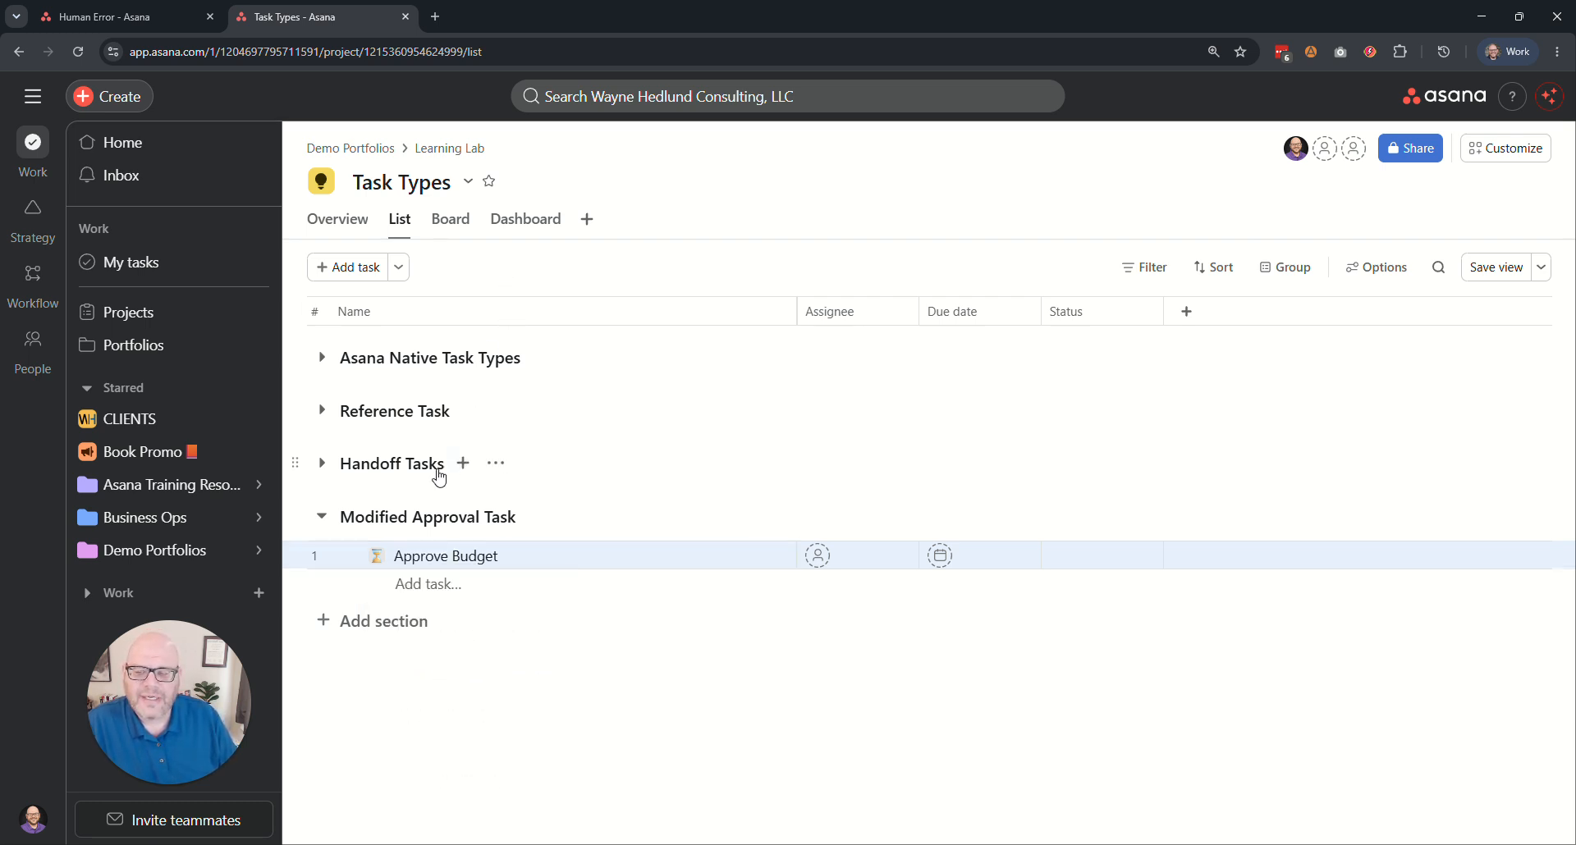
{"action": "left_click", "coordinate": [379, 557]}
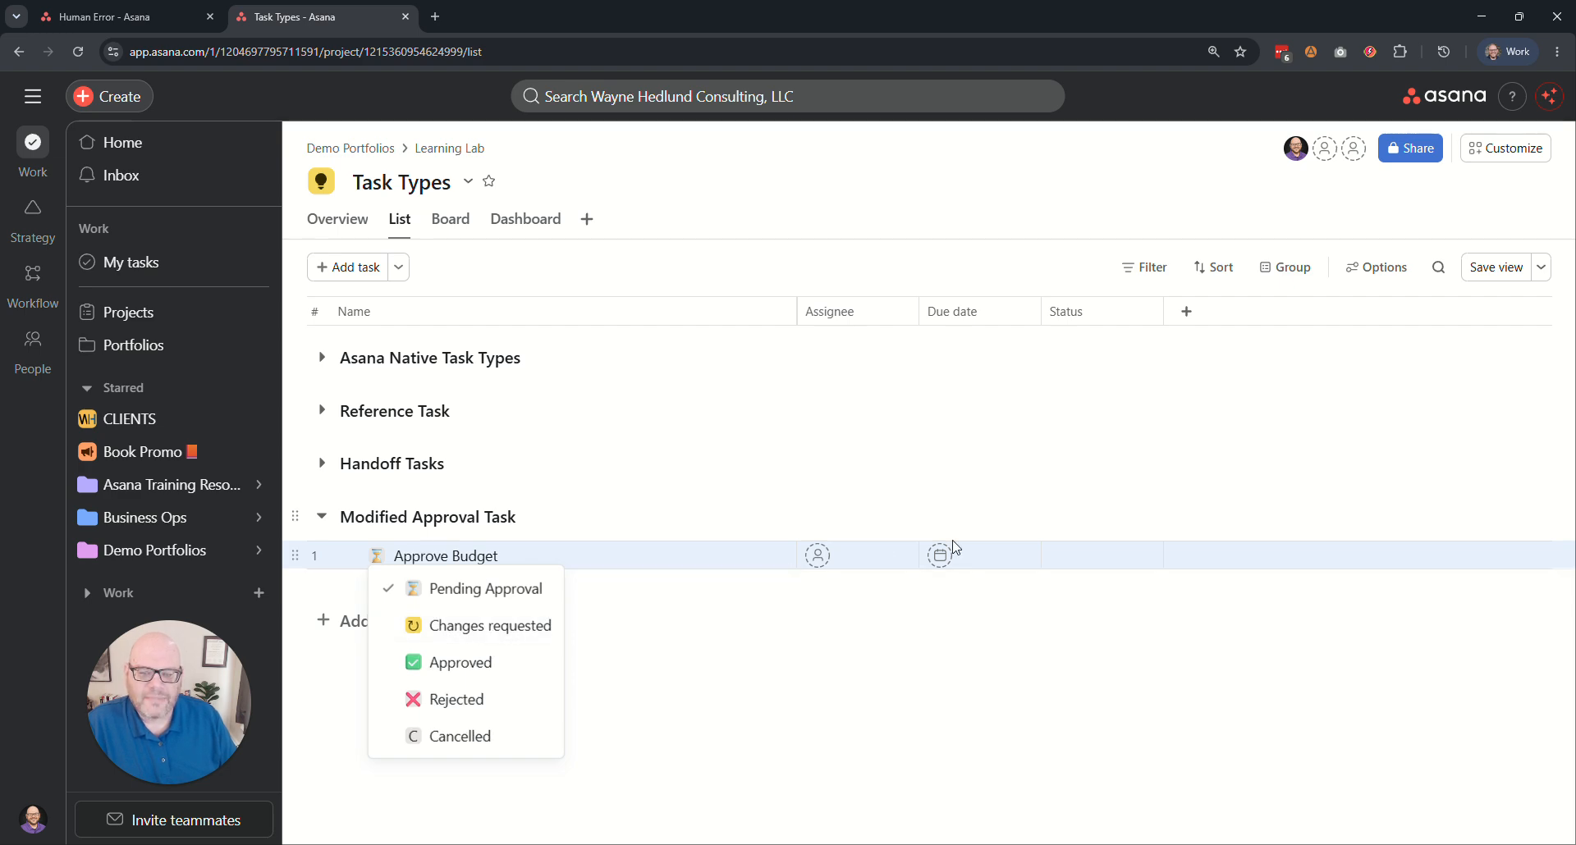
Assign the Approve Budget task to a teammate and set its due date to today.
{"action": "left_click", "coordinate": [818, 555]}
{"action": "left_click", "coordinate": [869, 673]}
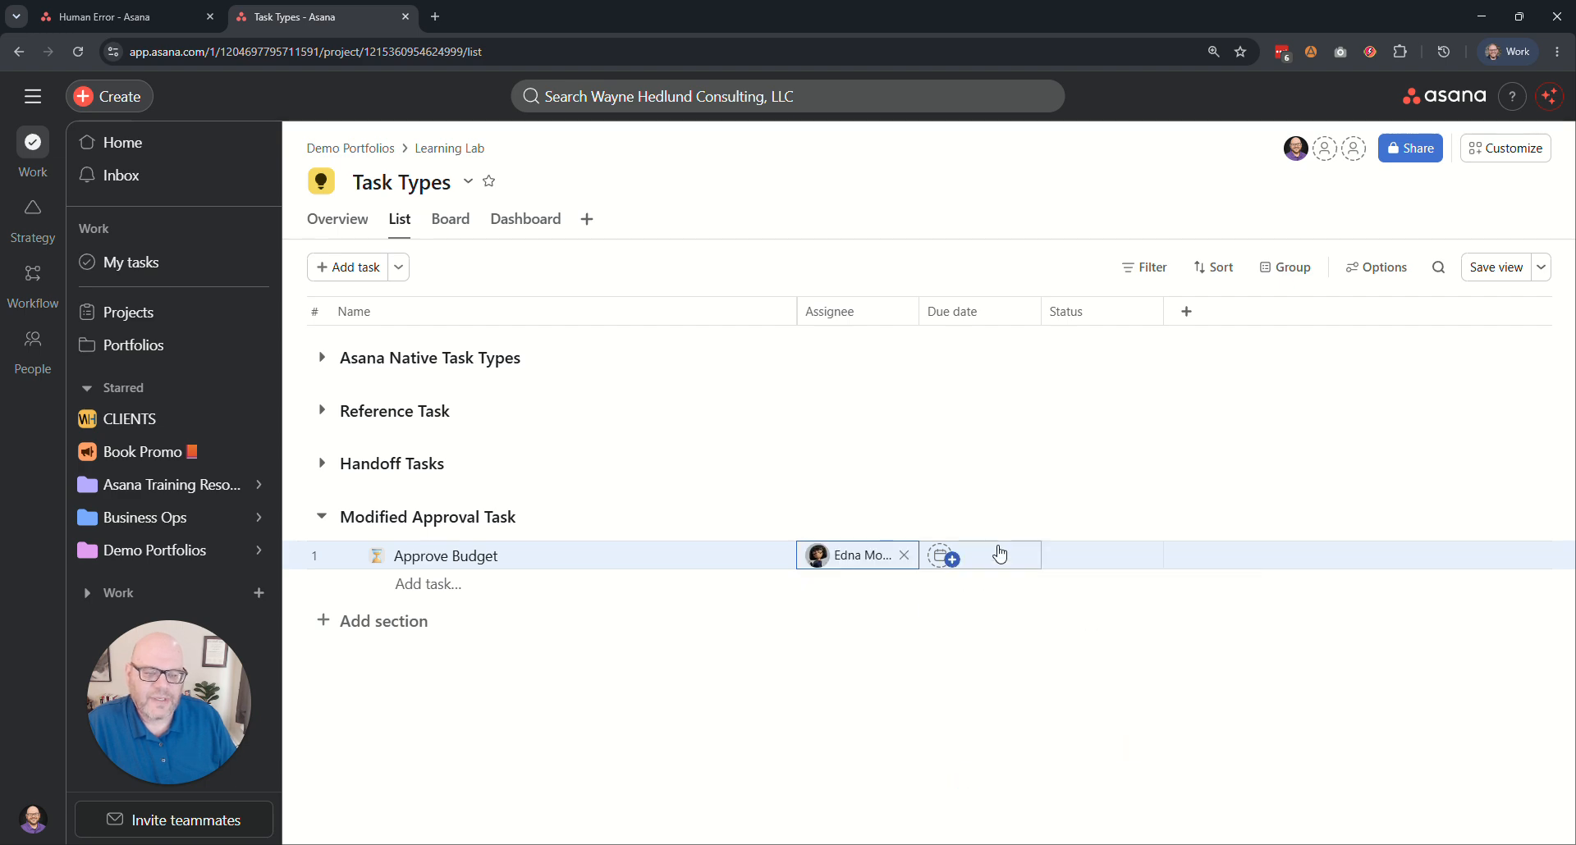
{"action": "left_click", "coordinate": [994, 555]}
{"action": "left_click", "coordinate": [1071, 296]}
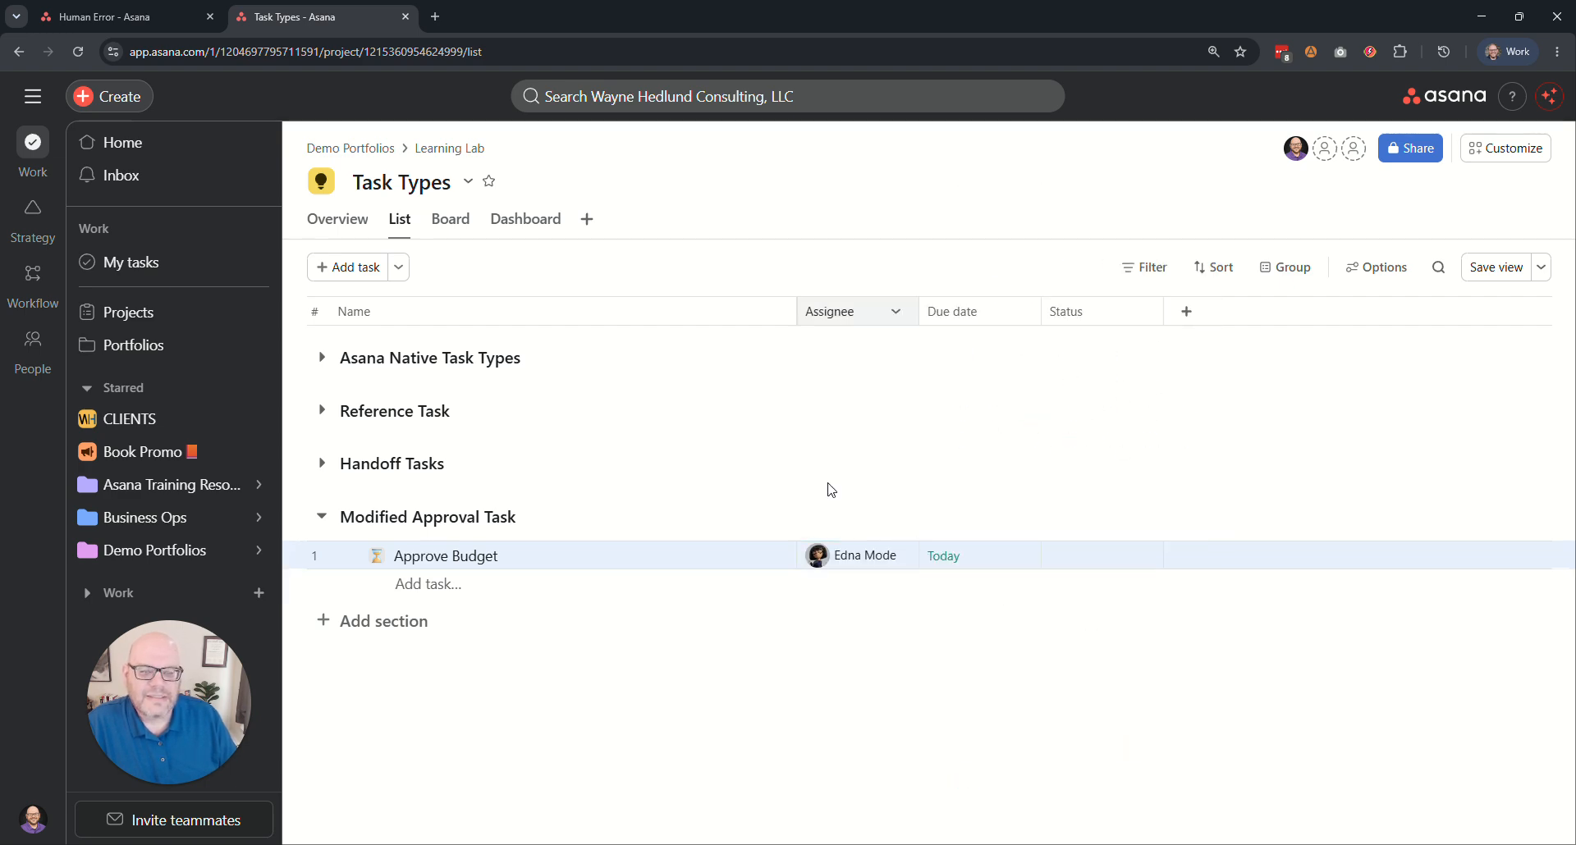
Set the Approve Budget task's status to Changes requested to trigger the project's rule.
{"action": "left_click", "coordinate": [378, 557]}
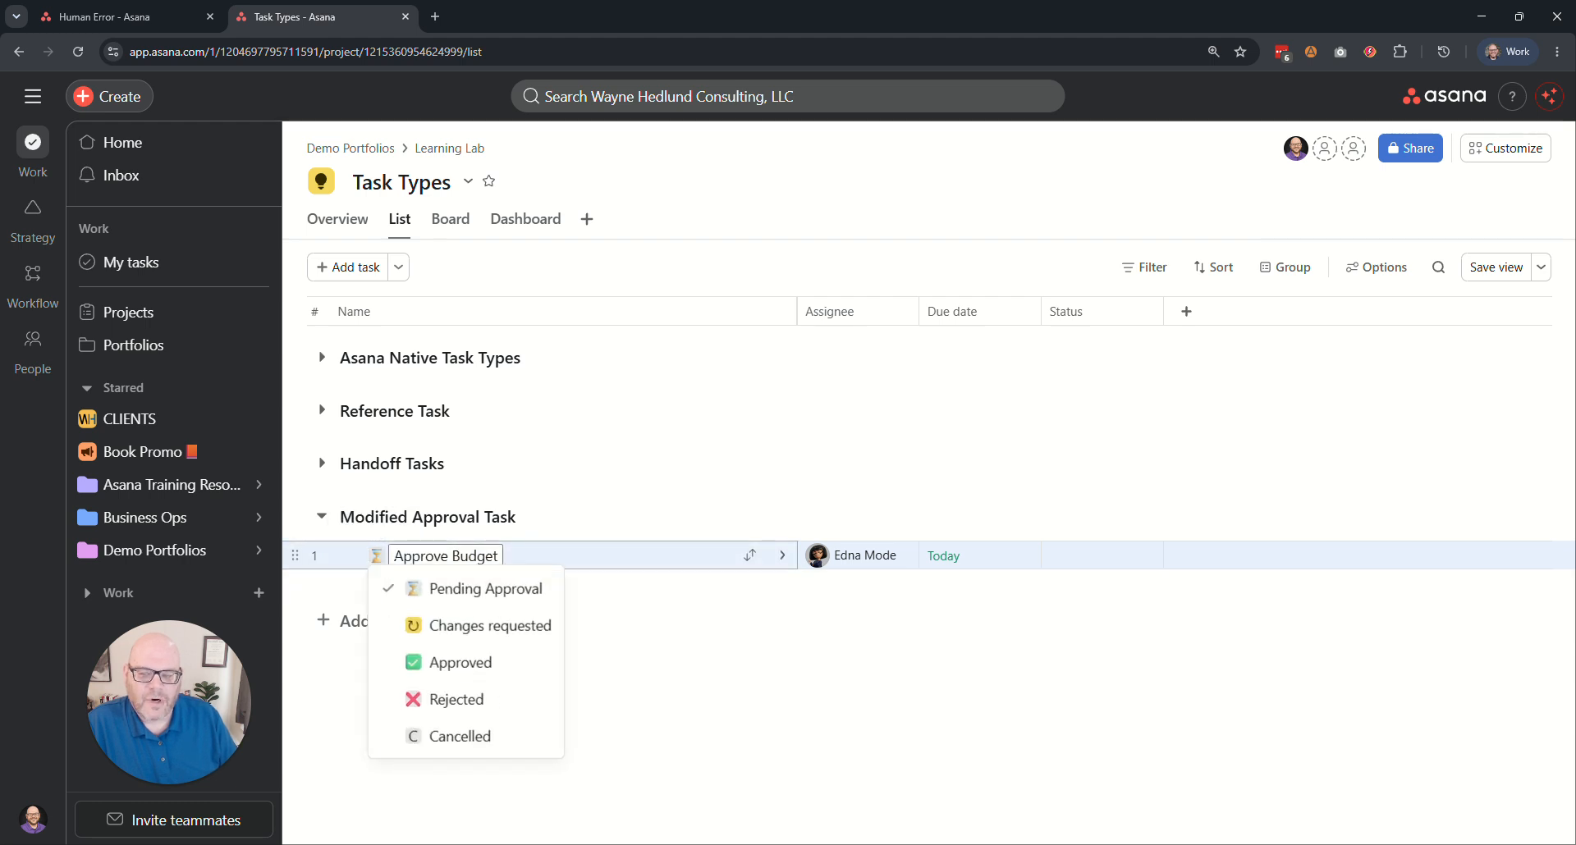
{"action": "left_click", "coordinate": [489, 626]}
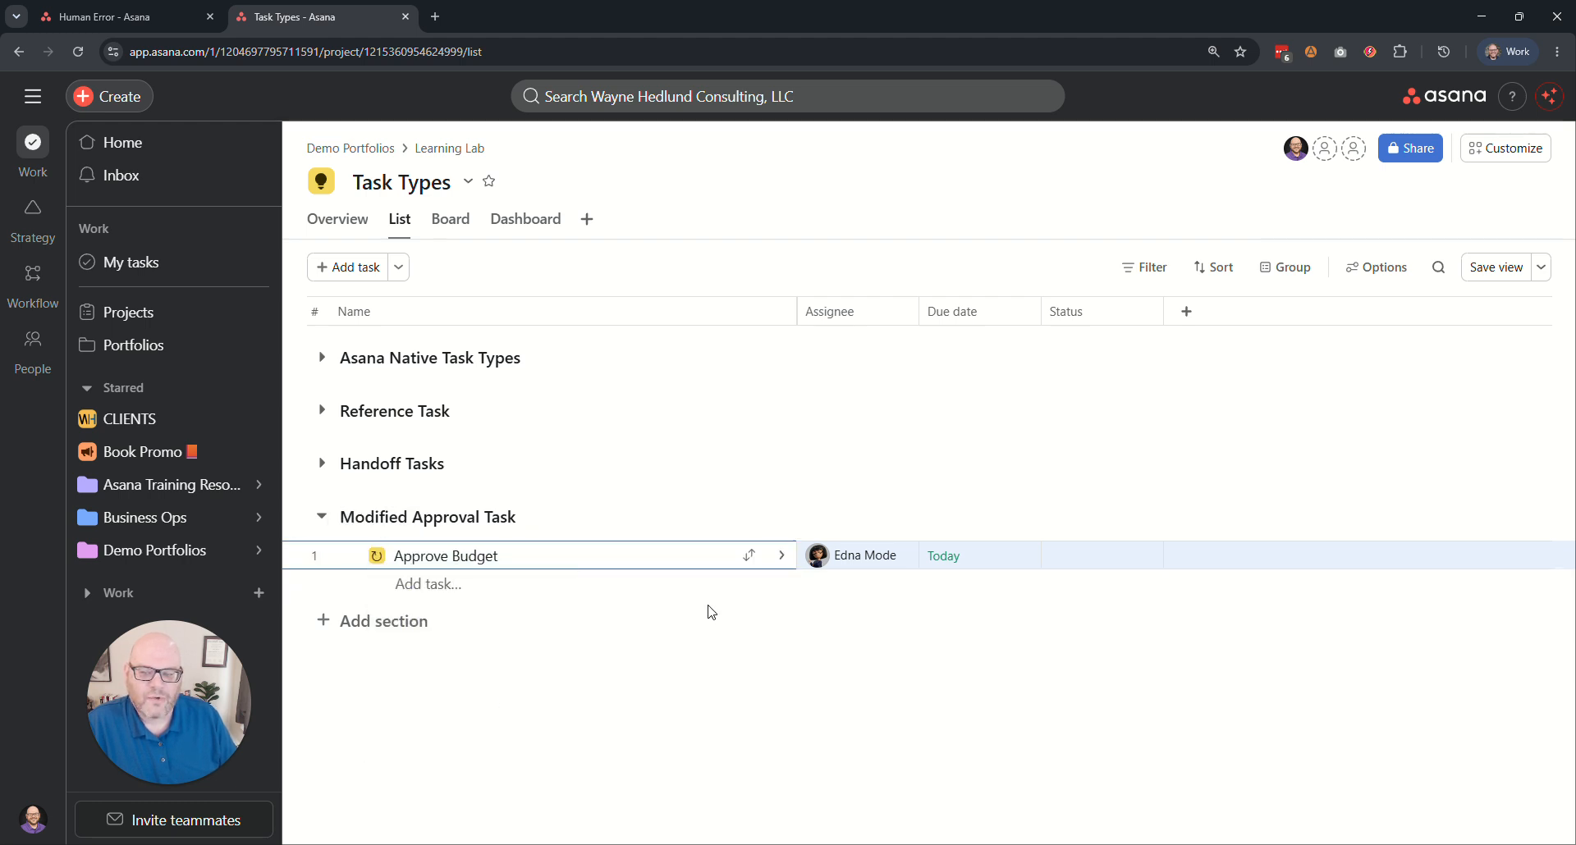
{"action": "left_click_drag", "start_coordinate": [394, 556], "coordinate": [497, 556]}
{"action": "left_click", "coordinate": [628, 271]}
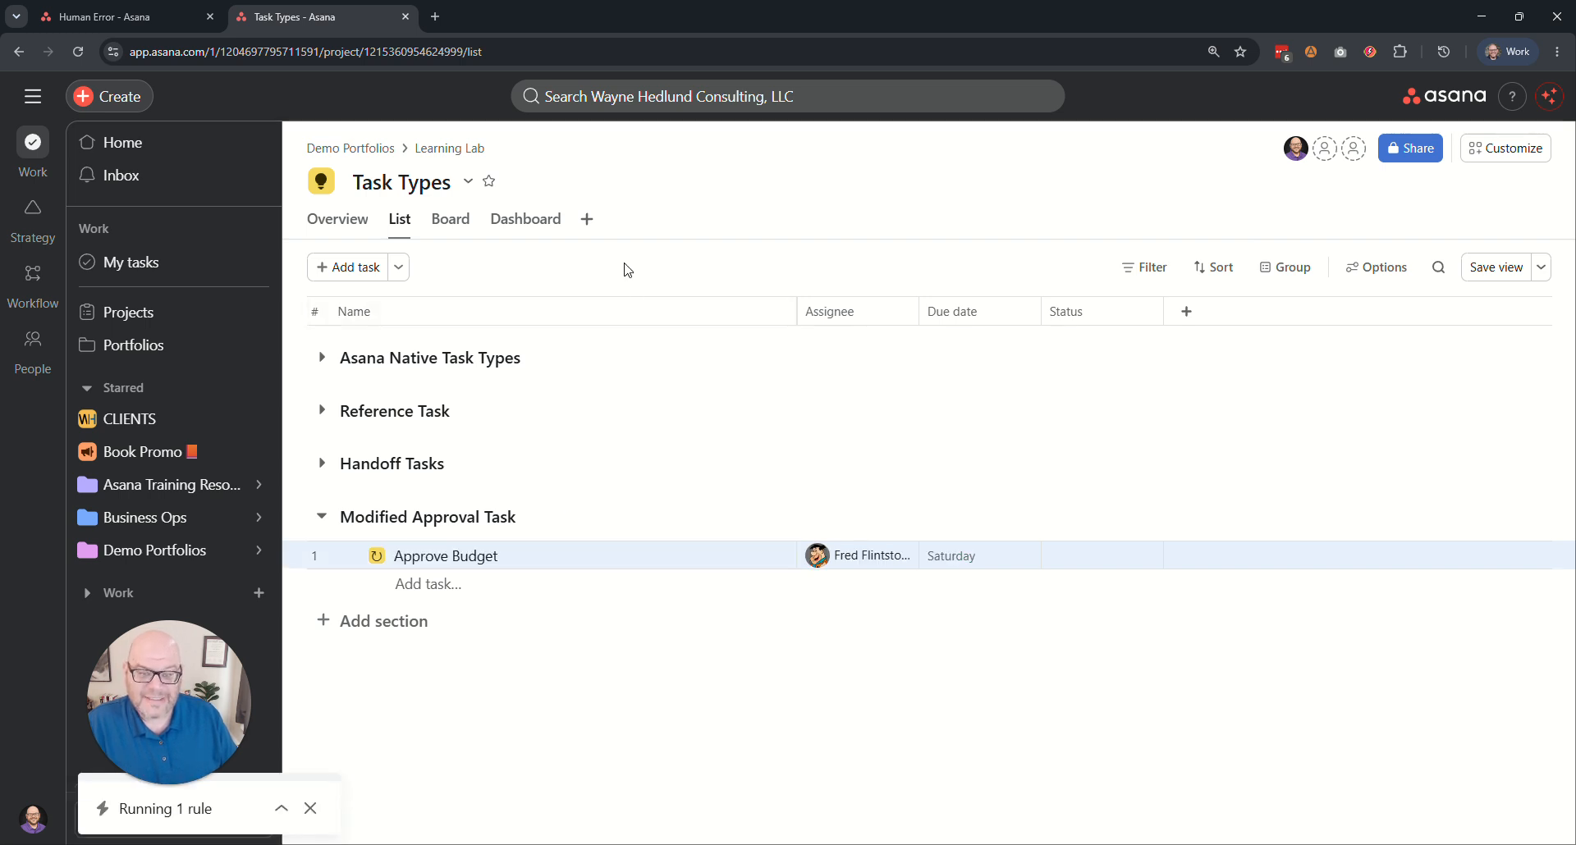
Return the Approve Budget task to Pending Approval.
{"action": "mouse_move", "coordinate": [853, 562]}
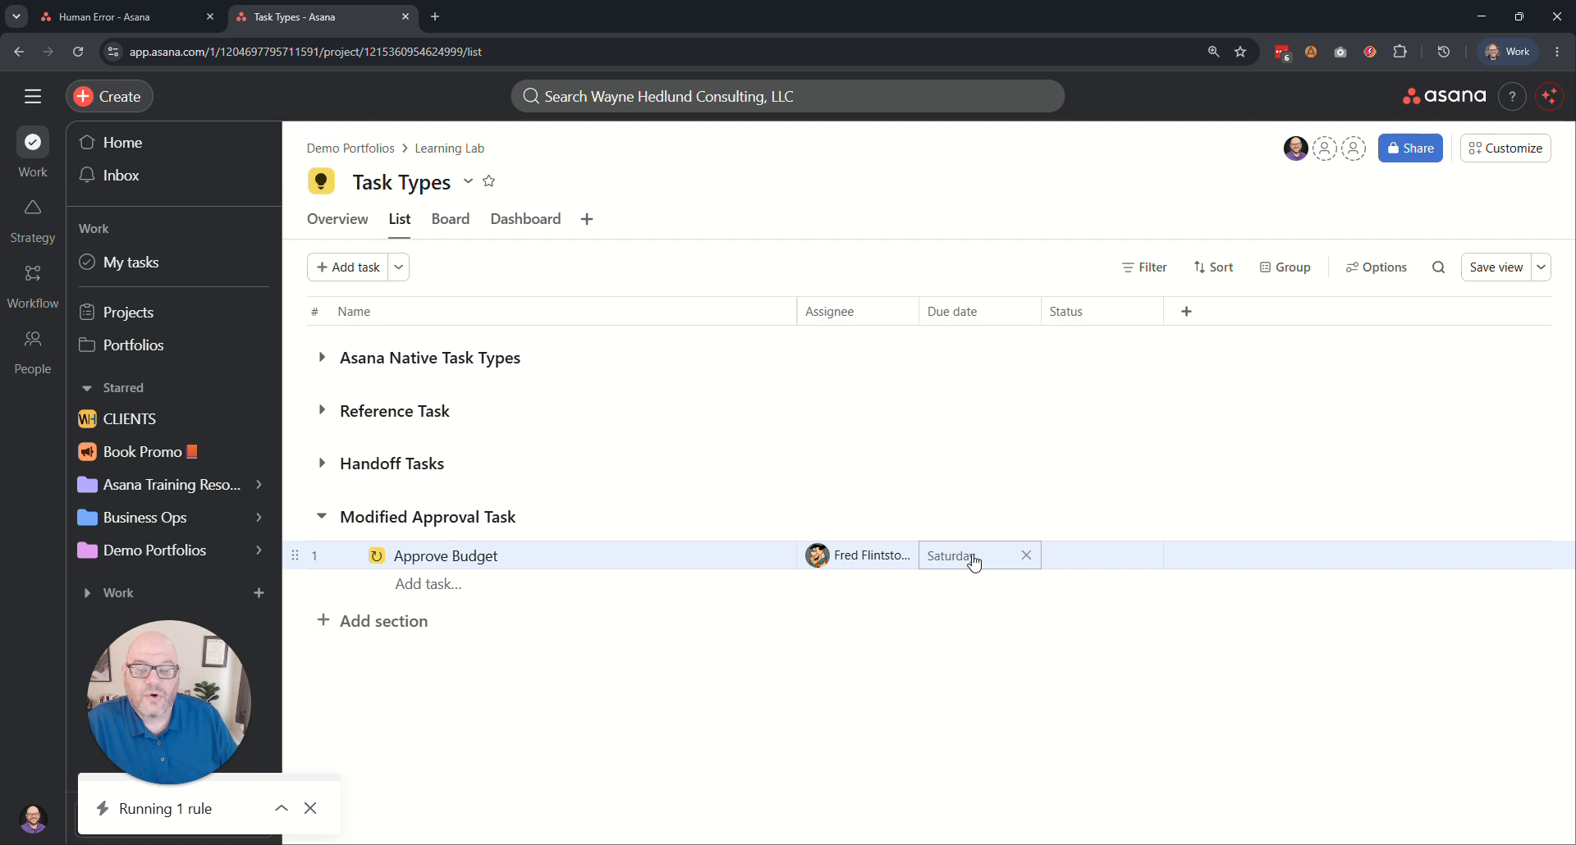
{"action": "left_click", "coordinate": [376, 556]}
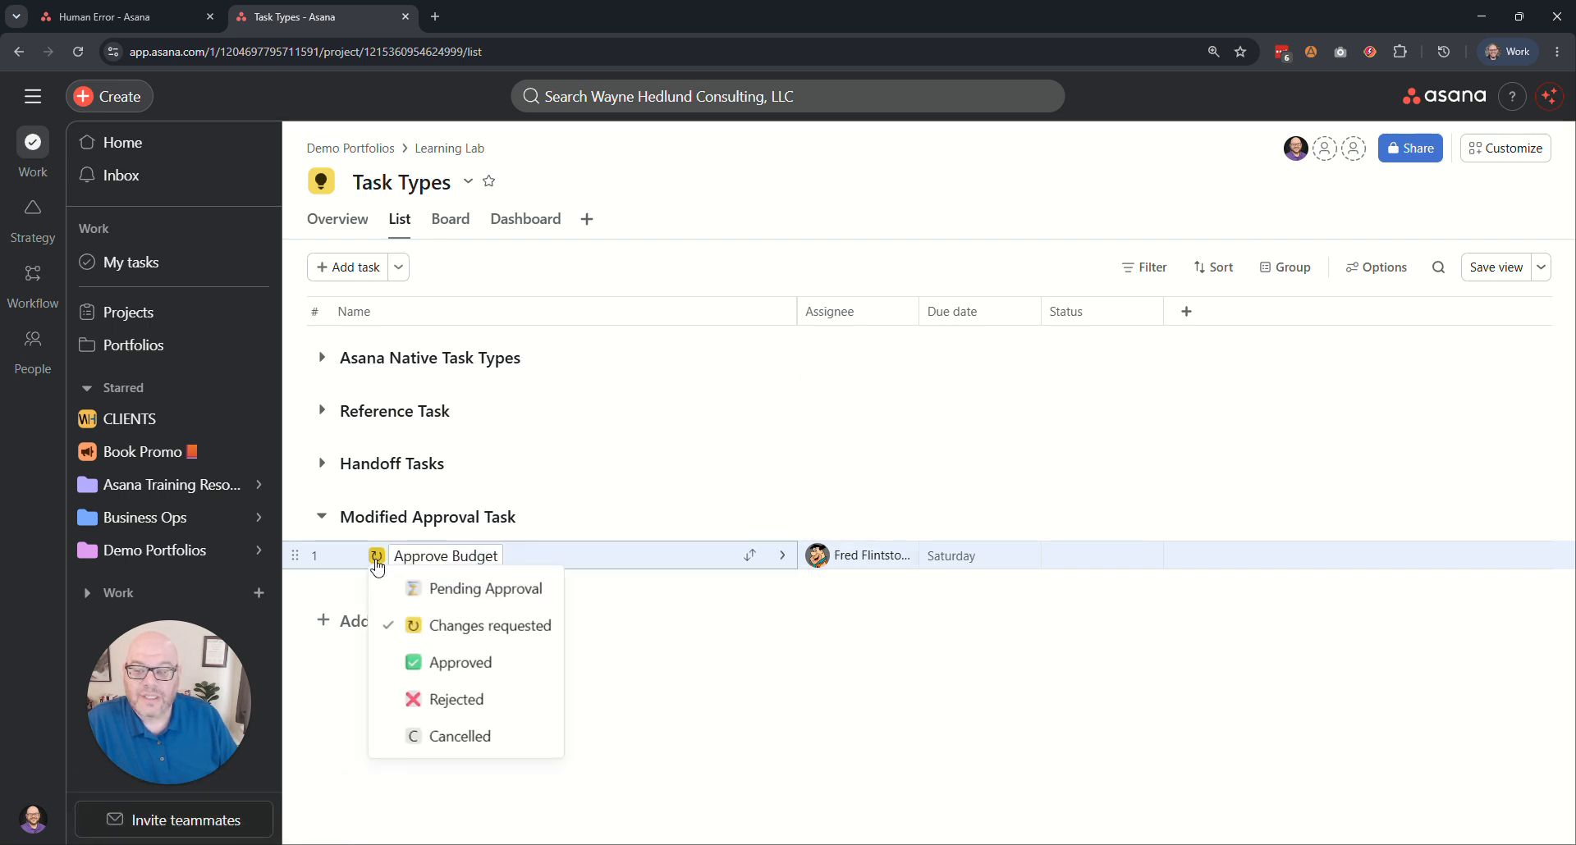
{"action": "left_click", "coordinate": [471, 590]}
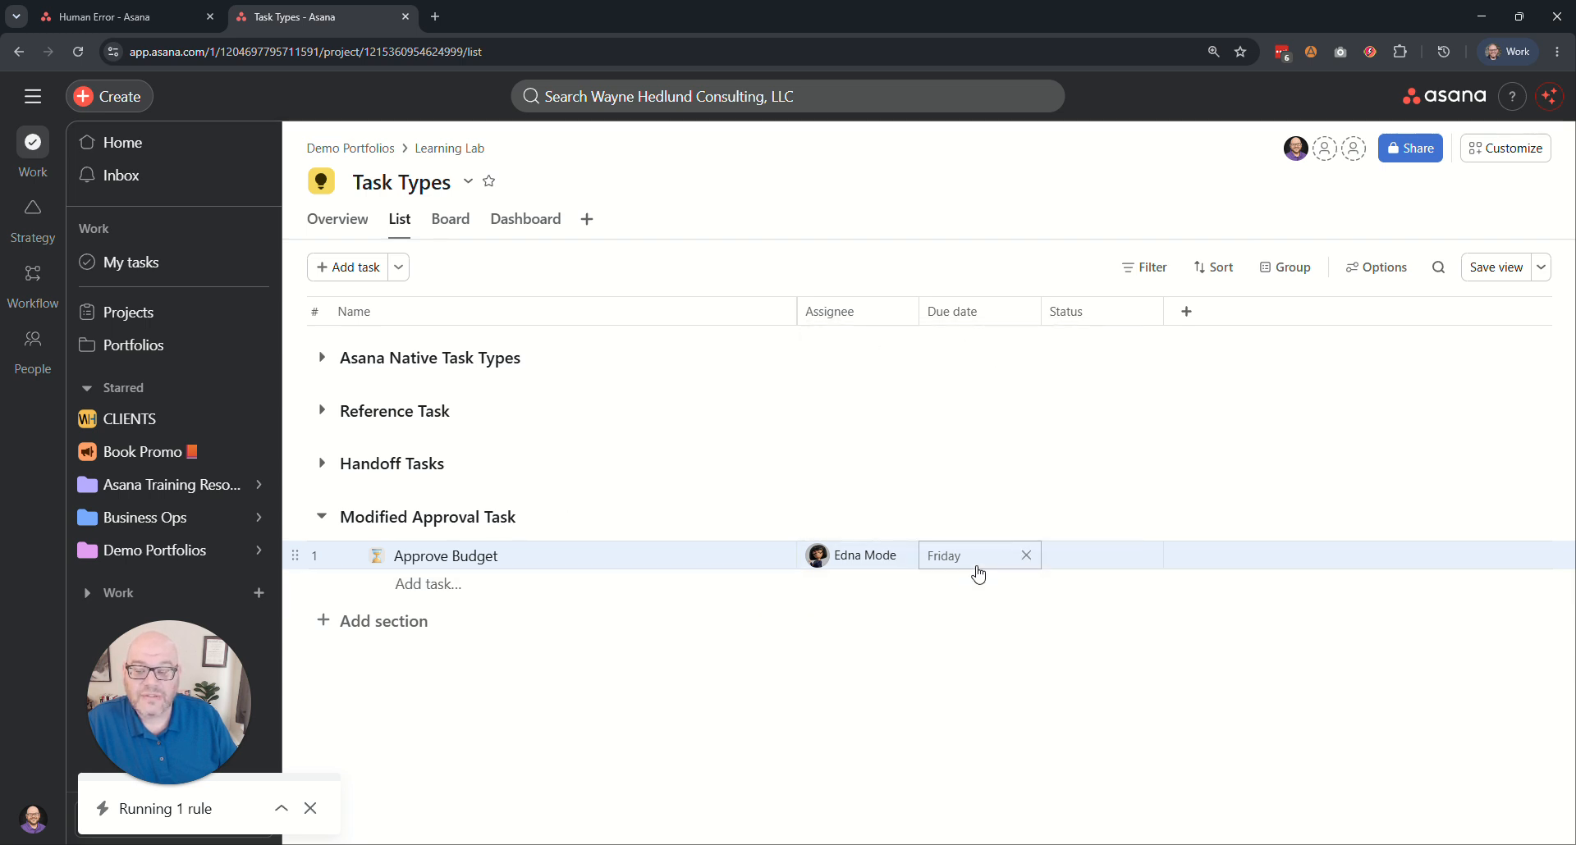
Set the Approve Budget task's status to Approved and review its remaining status options.
{"action": "left_click", "coordinate": [377, 557]}
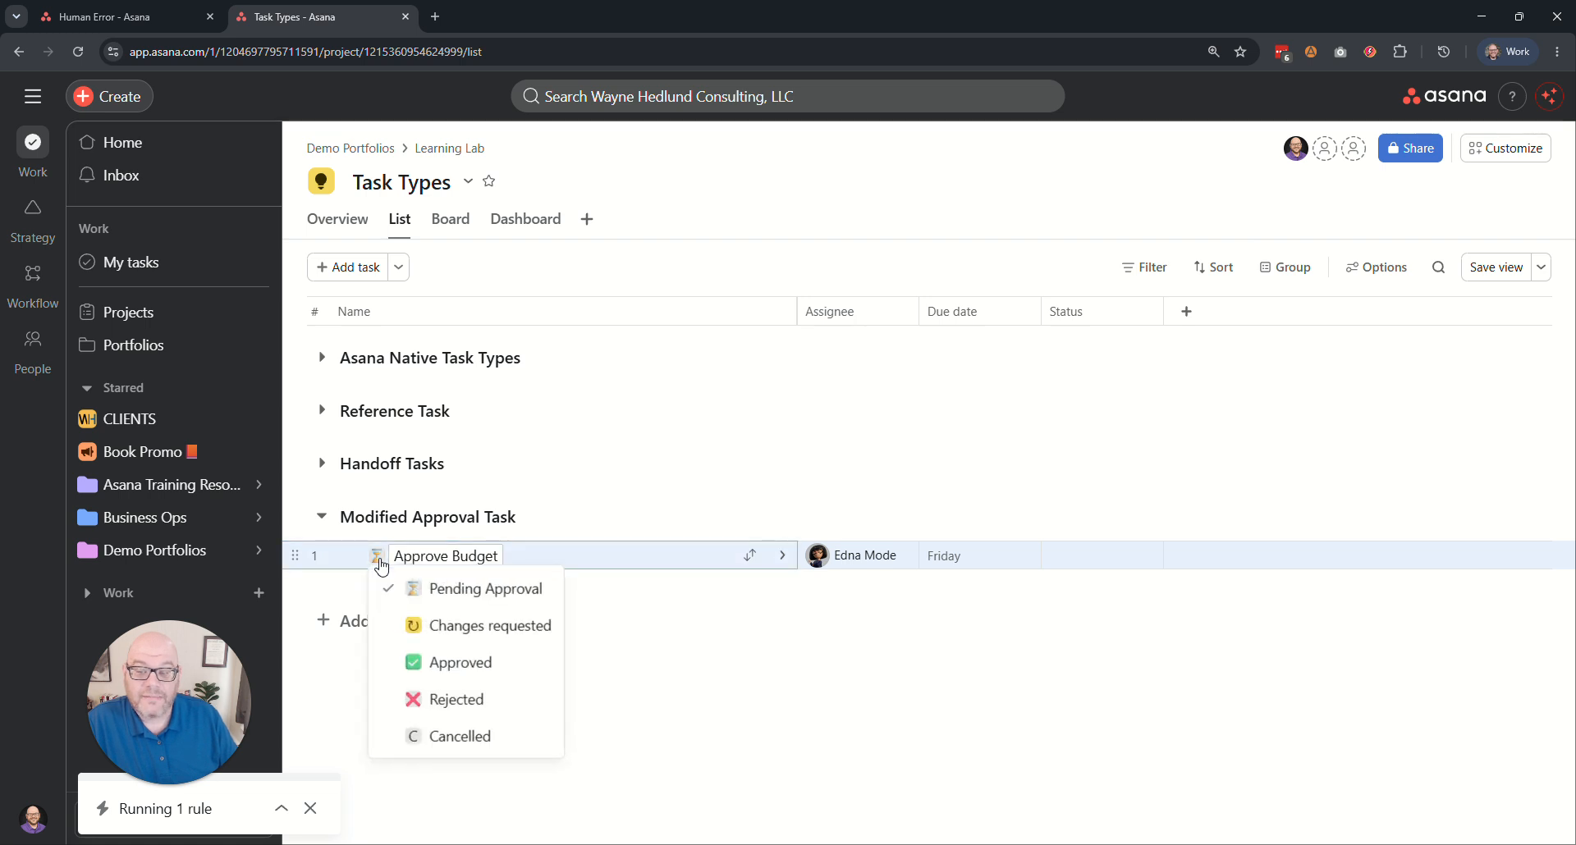
{"action": "left_click", "coordinate": [458, 663]}
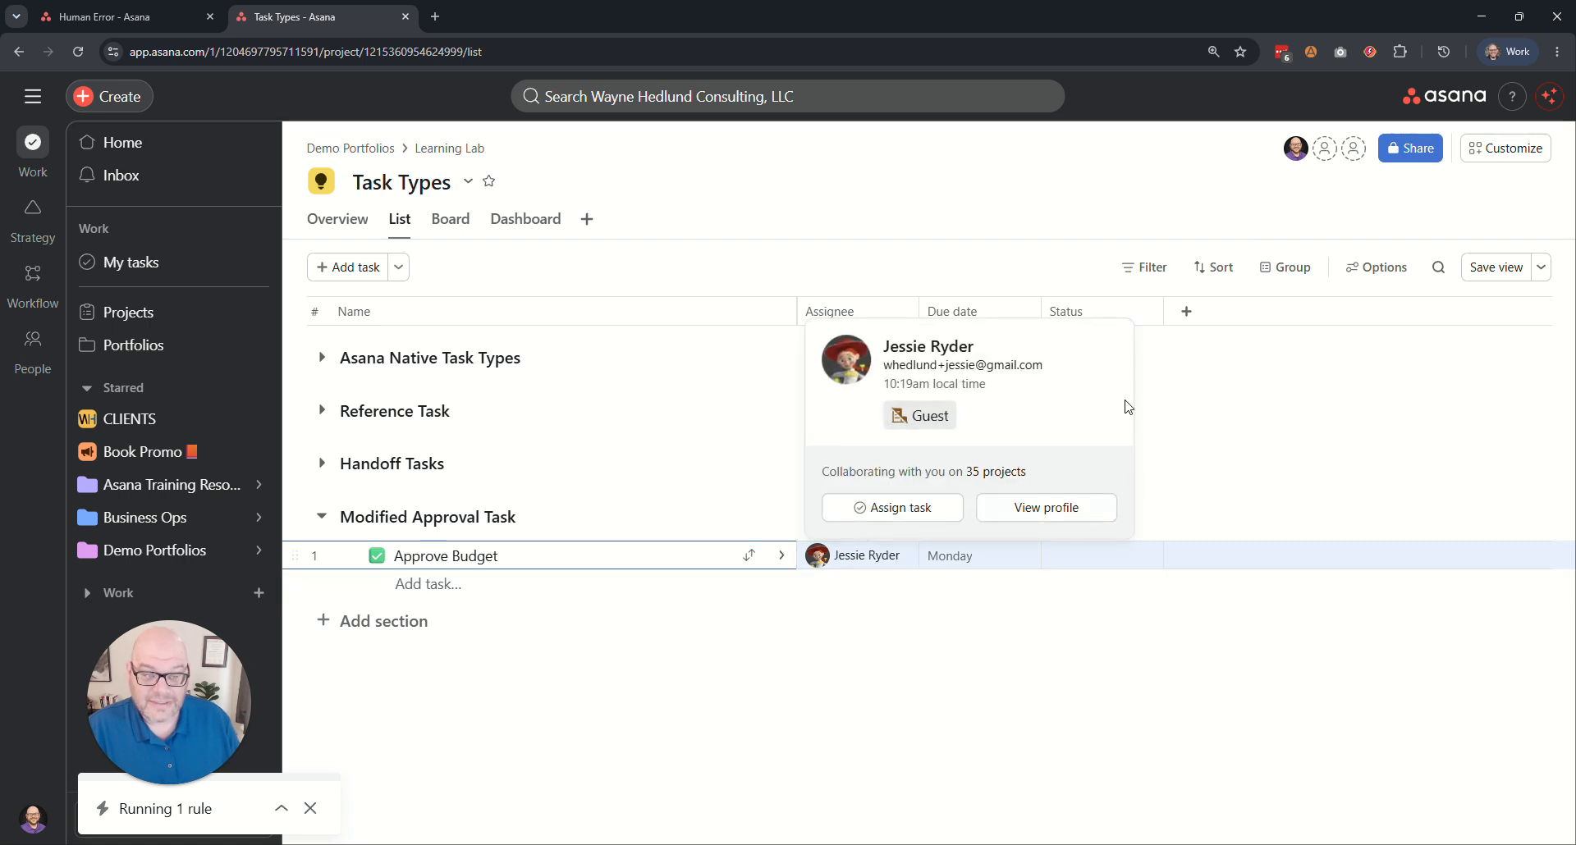
{"action": "left_click", "coordinate": [376, 557]}
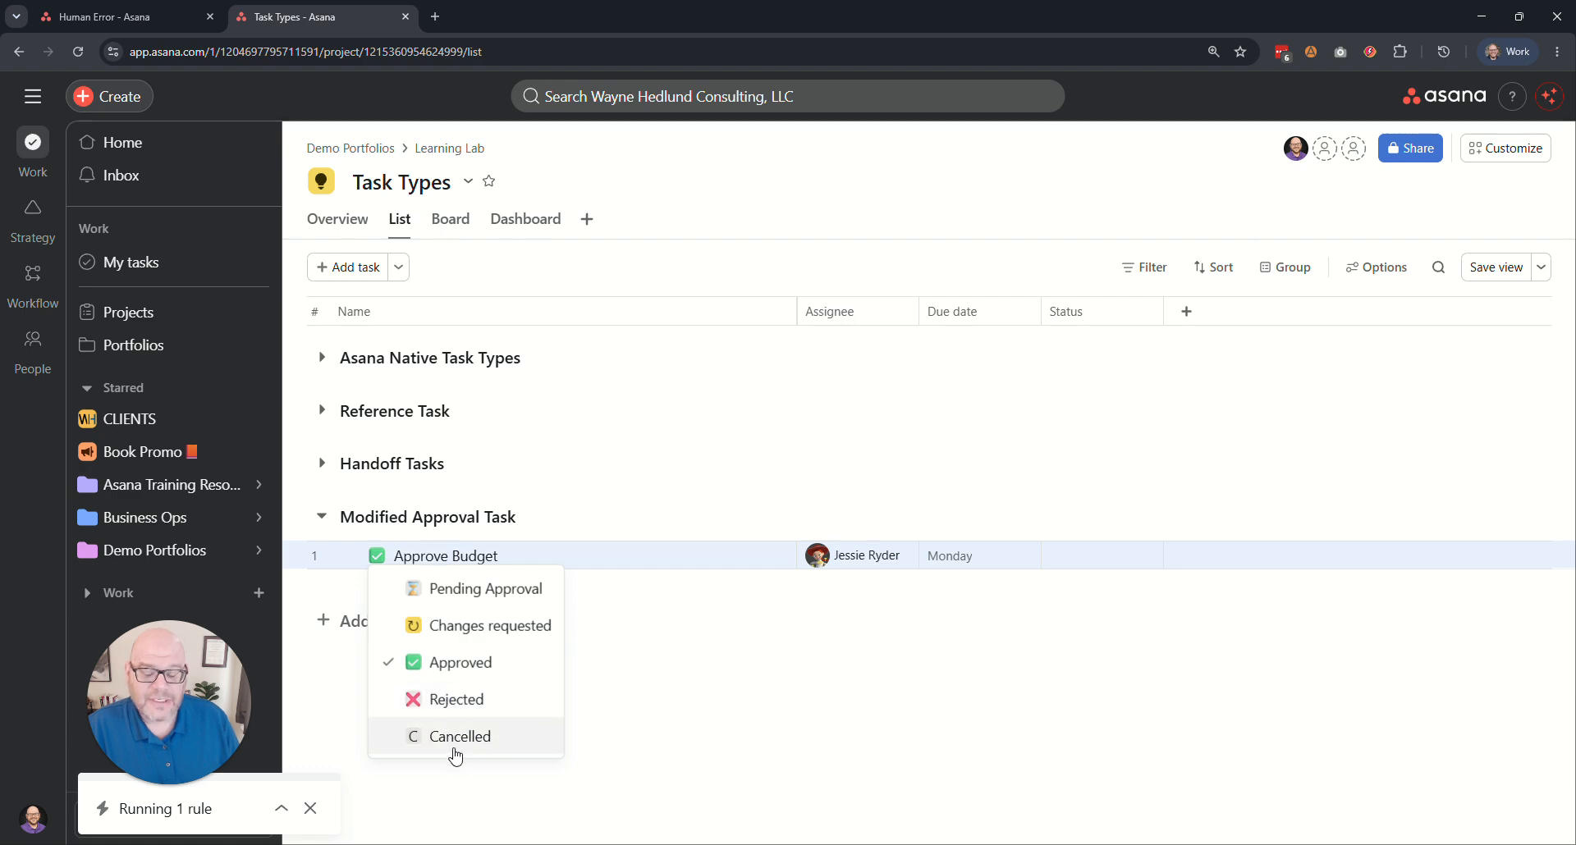
{"action": "left_click", "coordinate": [633, 275]}
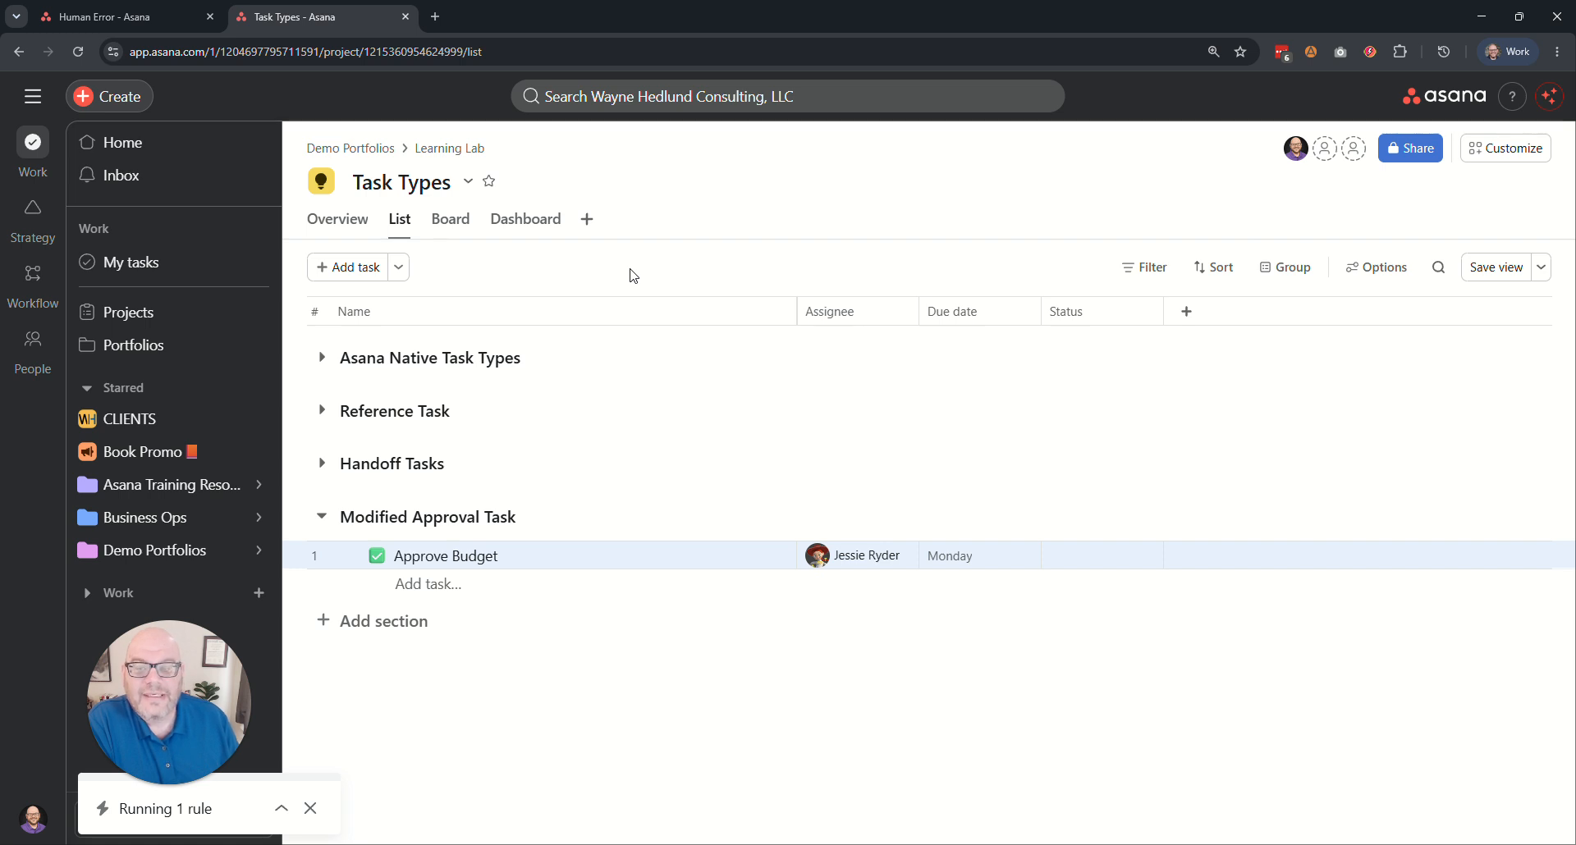
Collapse the Modified Approval Task section and add a new section named Test Task Type Scenario.
{"action": "left_click", "coordinate": [323, 525]}
{"action": "left_click", "coordinate": [380, 565]}
{"action": "type", "text": "Test"}
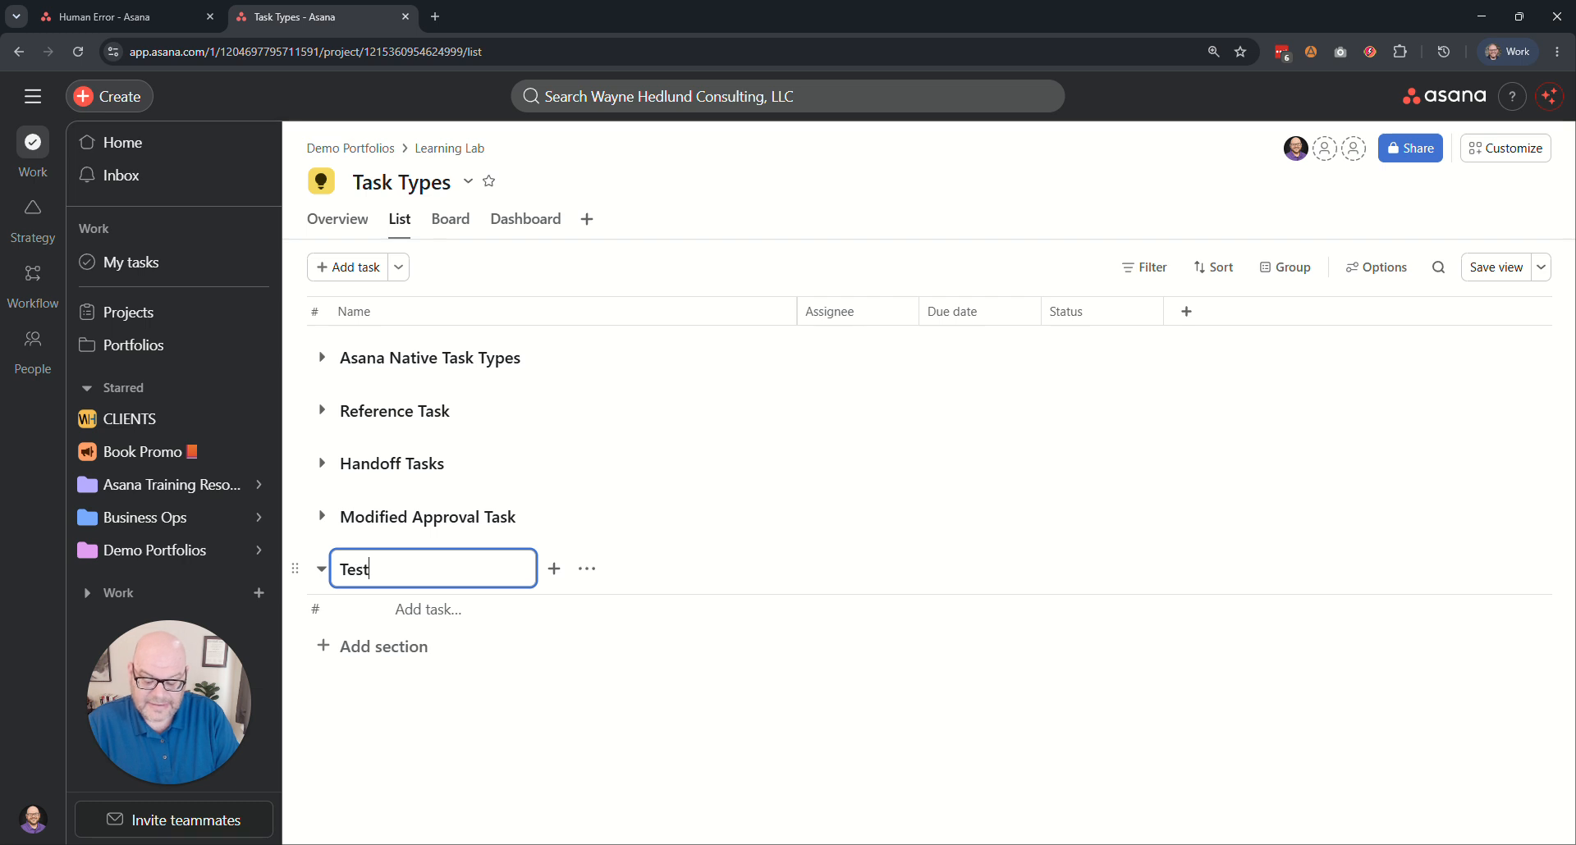
{"action": "type", "text": " Task Type Scenario"}
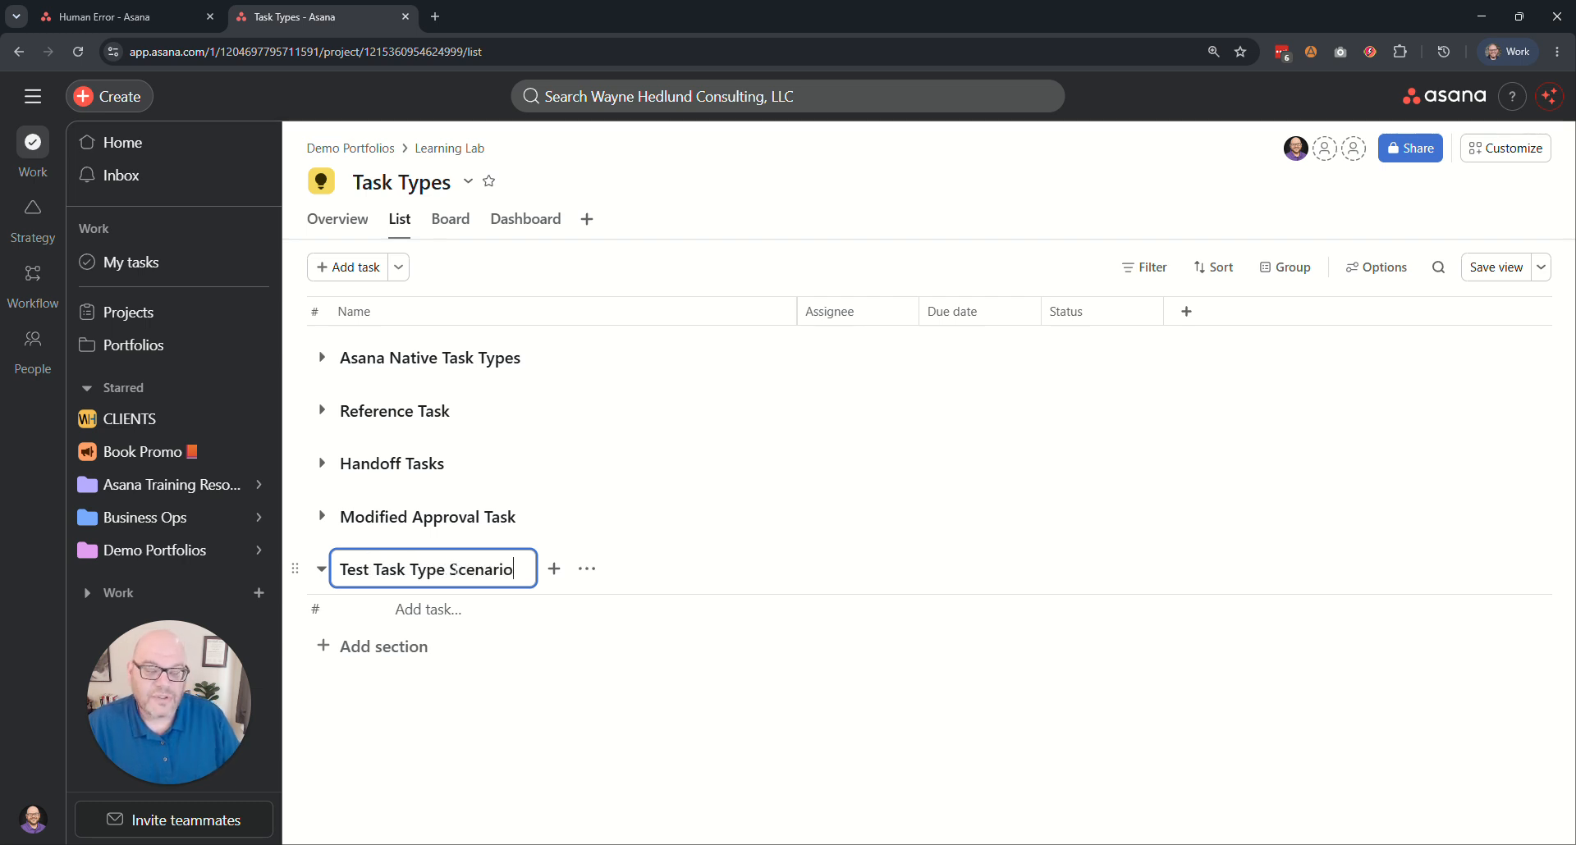
{"action": "left_click", "coordinate": [1115, 176]}
Examine the project's task types, the existing types available to add, and the details of the Custom Approval type.
{"action": "left_click", "coordinate": [1519, 162]}
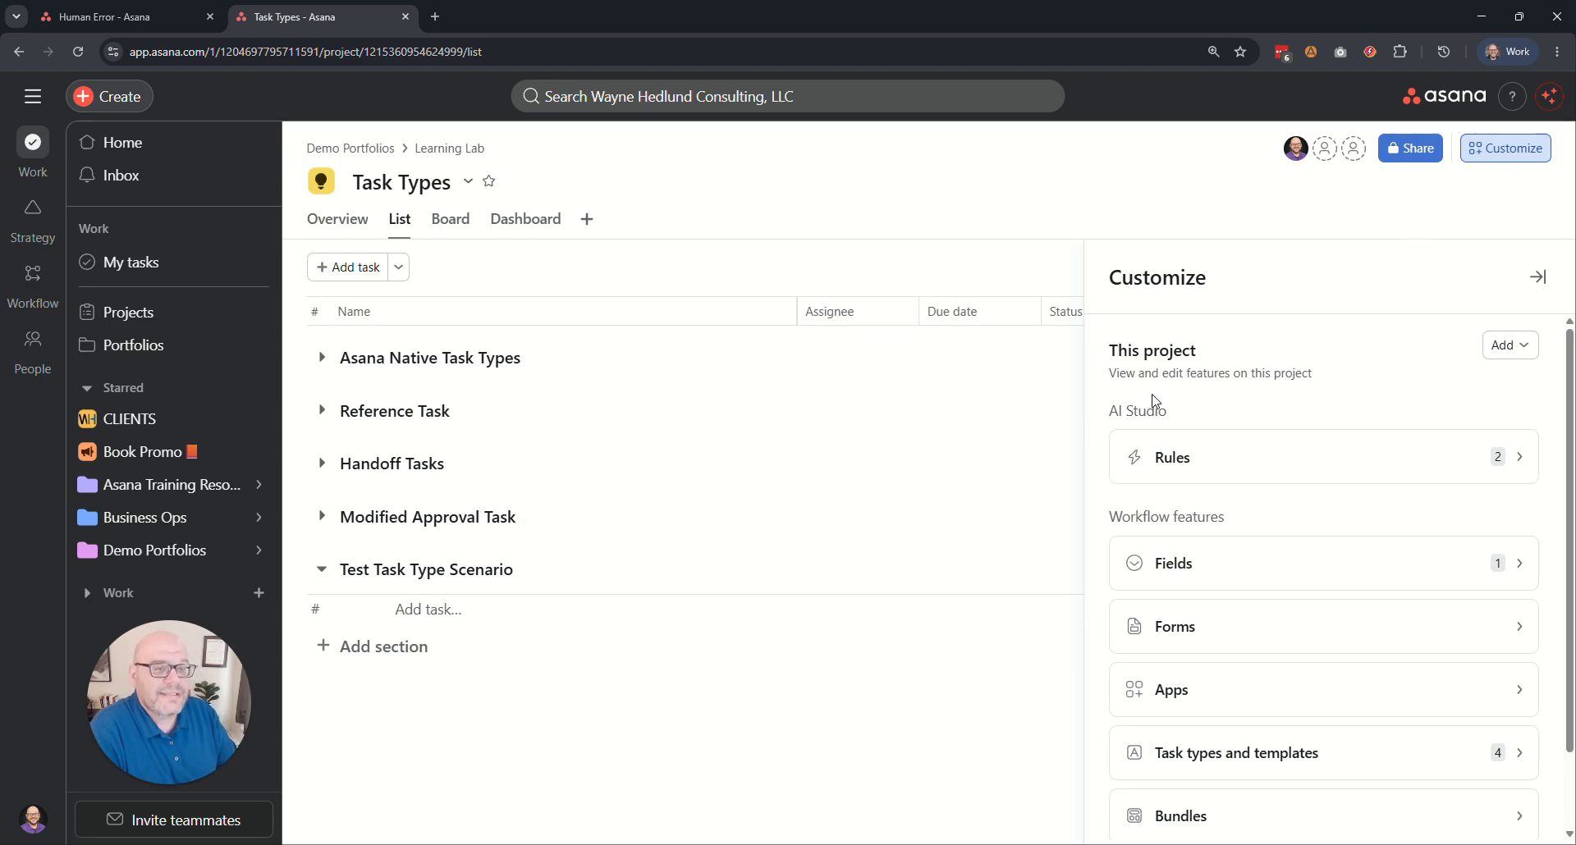
{"action": "left_click", "coordinate": [1057, 197]}
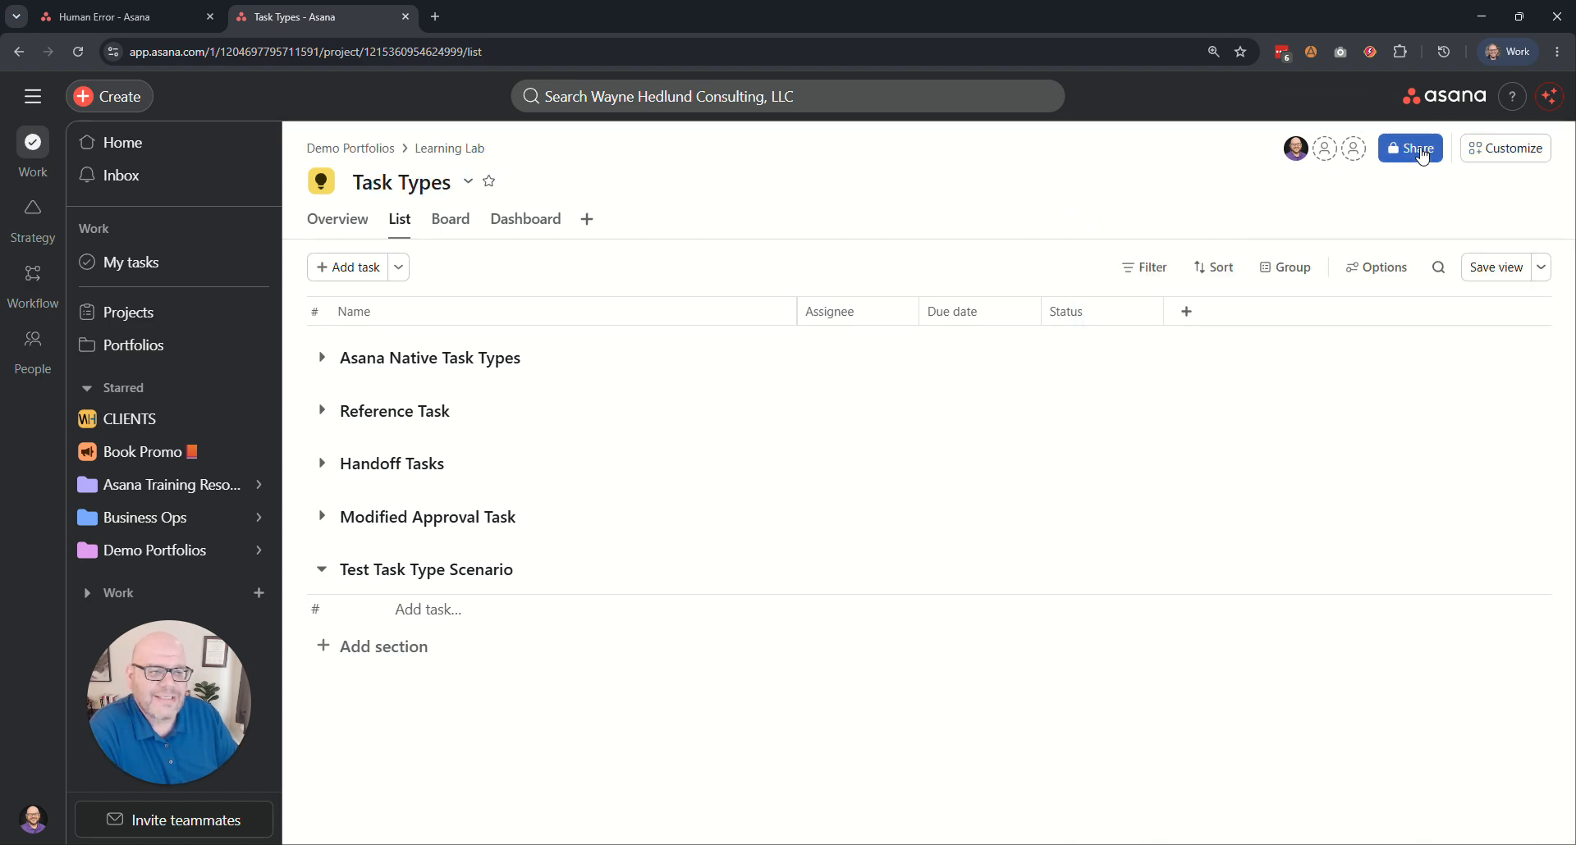
{"action": "left_click", "coordinate": [1500, 150]}
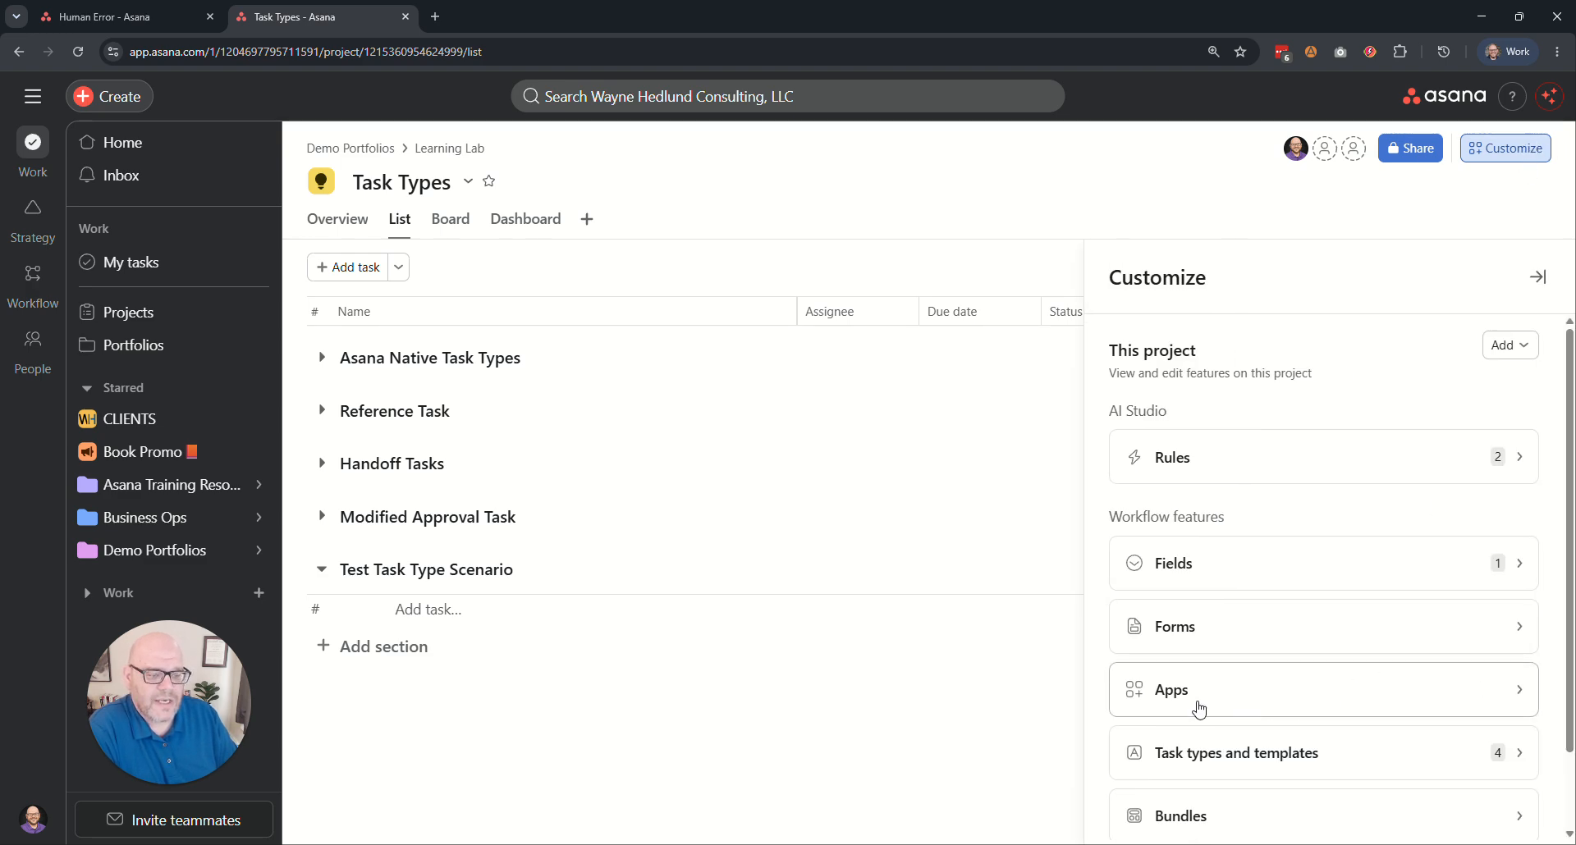
{"action": "left_click", "coordinate": [1256, 768]}
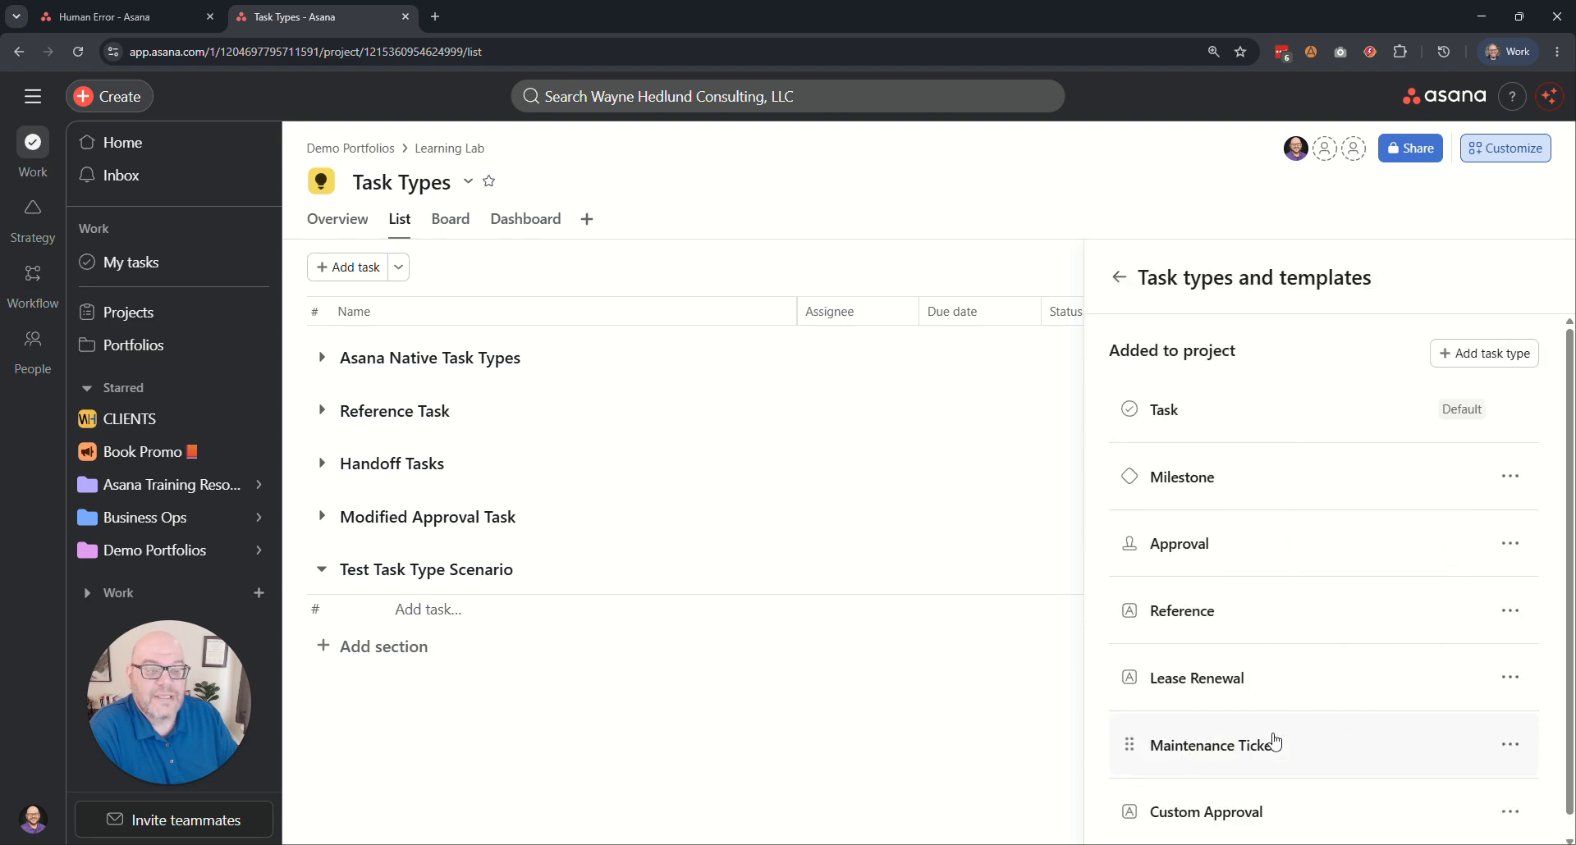
{"action": "scroll", "coordinate": [1248, 582], "scroll_direction": "down", "scroll_amount": 1}
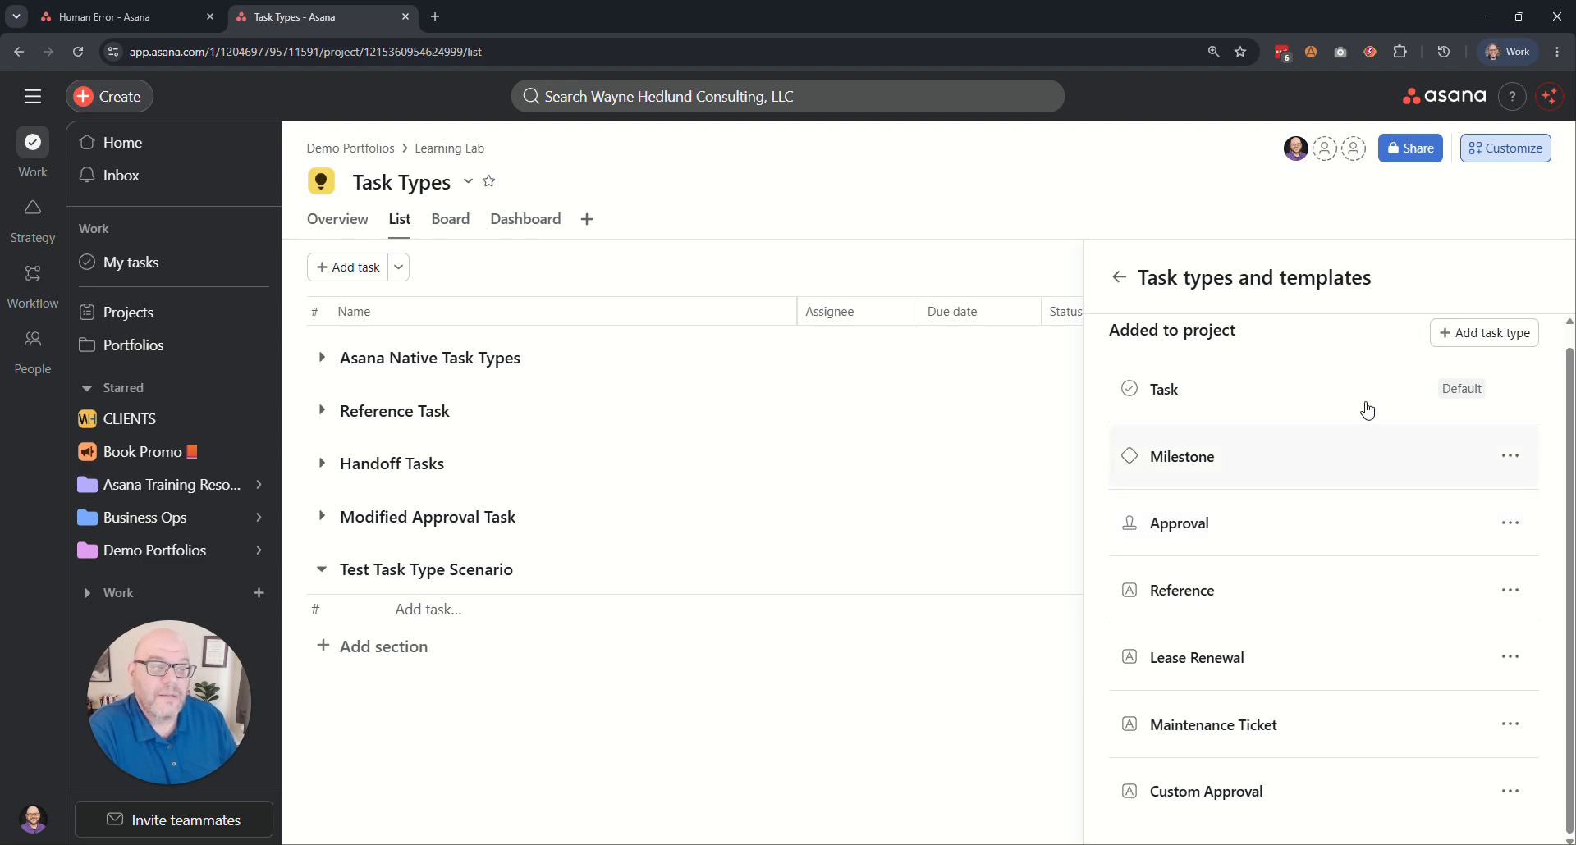
{"action": "left_click", "coordinate": [1482, 337]}
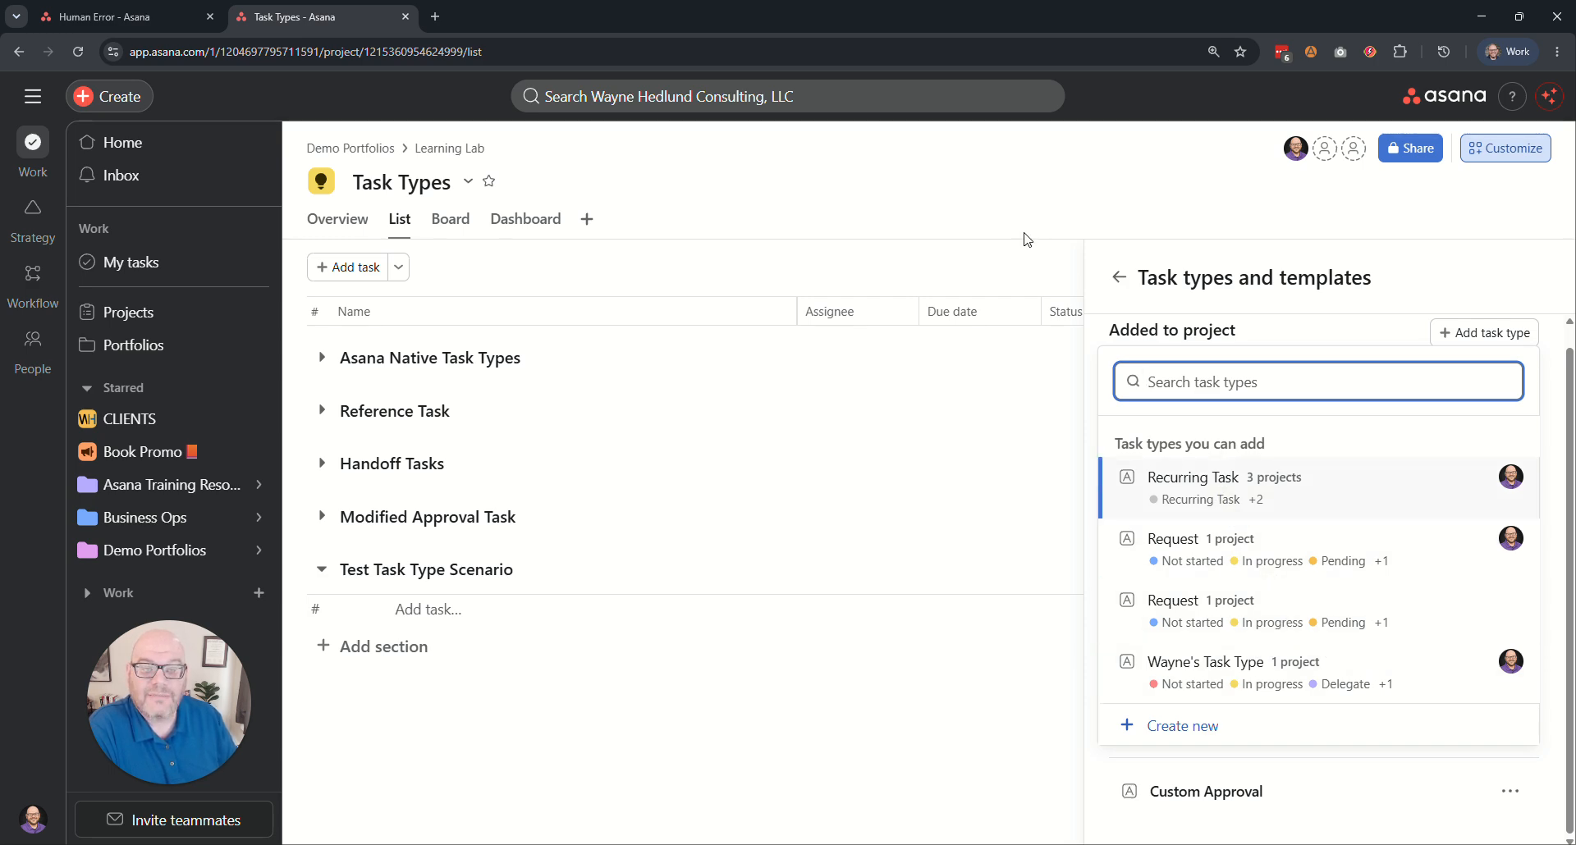
{"action": "left_click", "coordinate": [1117, 276]}
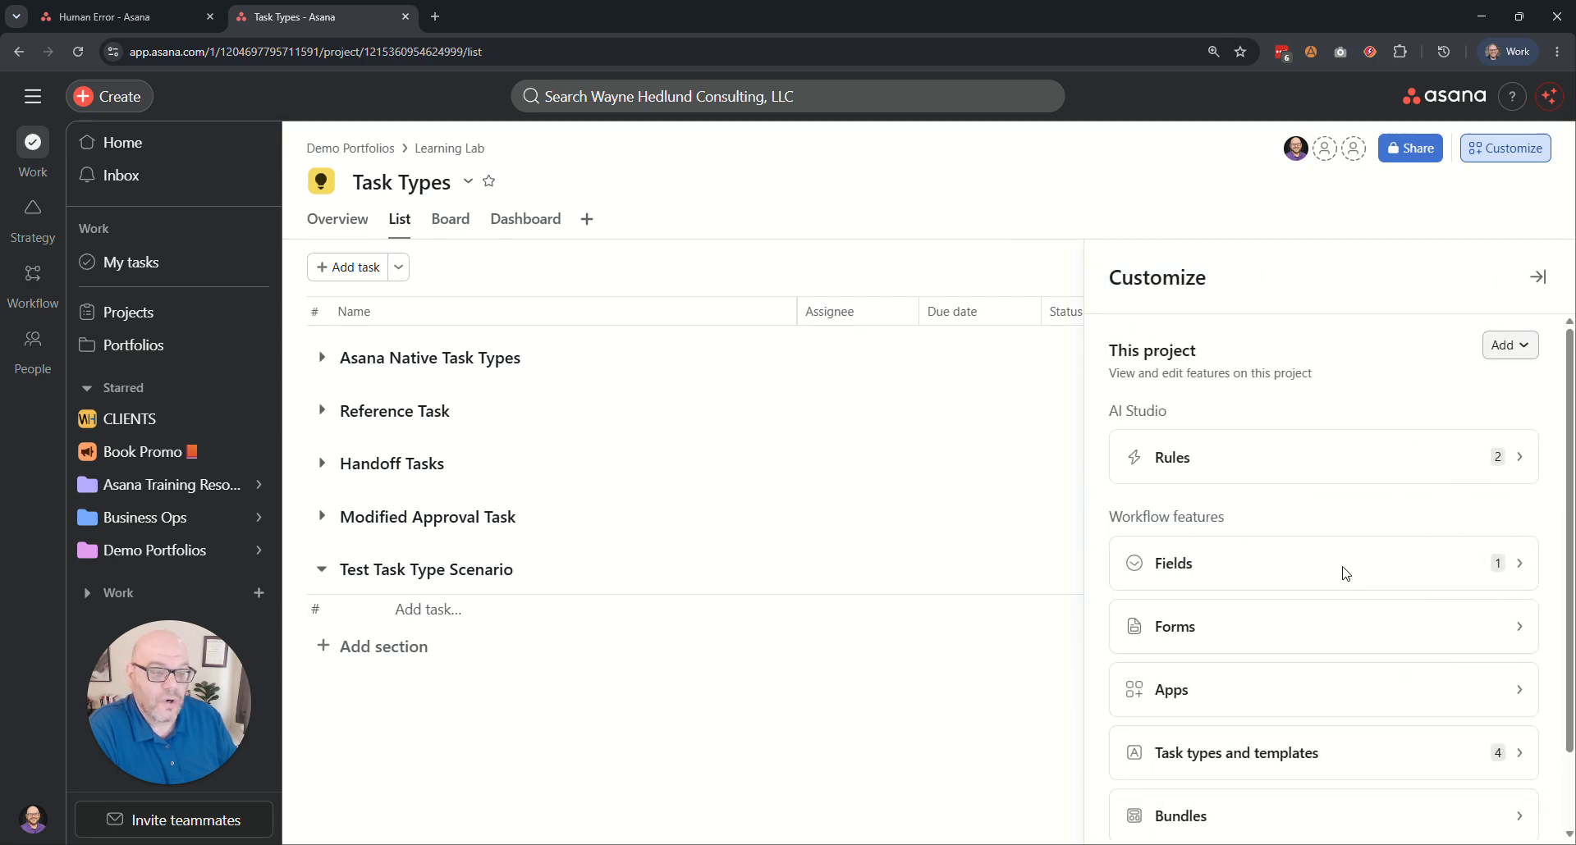
{"action": "left_click", "coordinate": [1248, 755]}
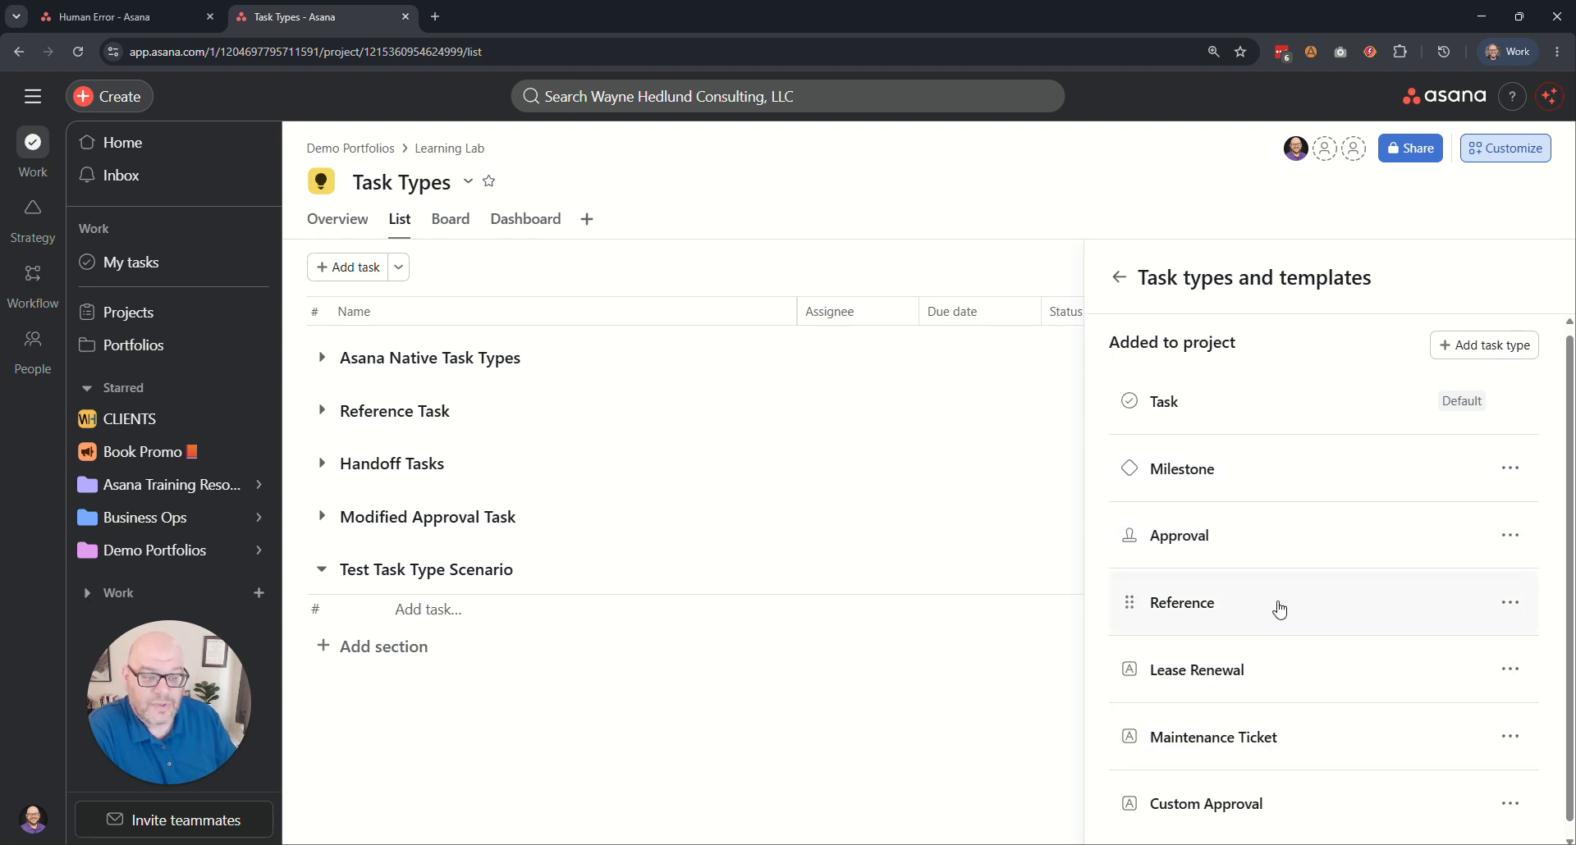
{"action": "scroll", "coordinate": [1297, 665], "scroll_direction": "down", "scroll_amount": 1}
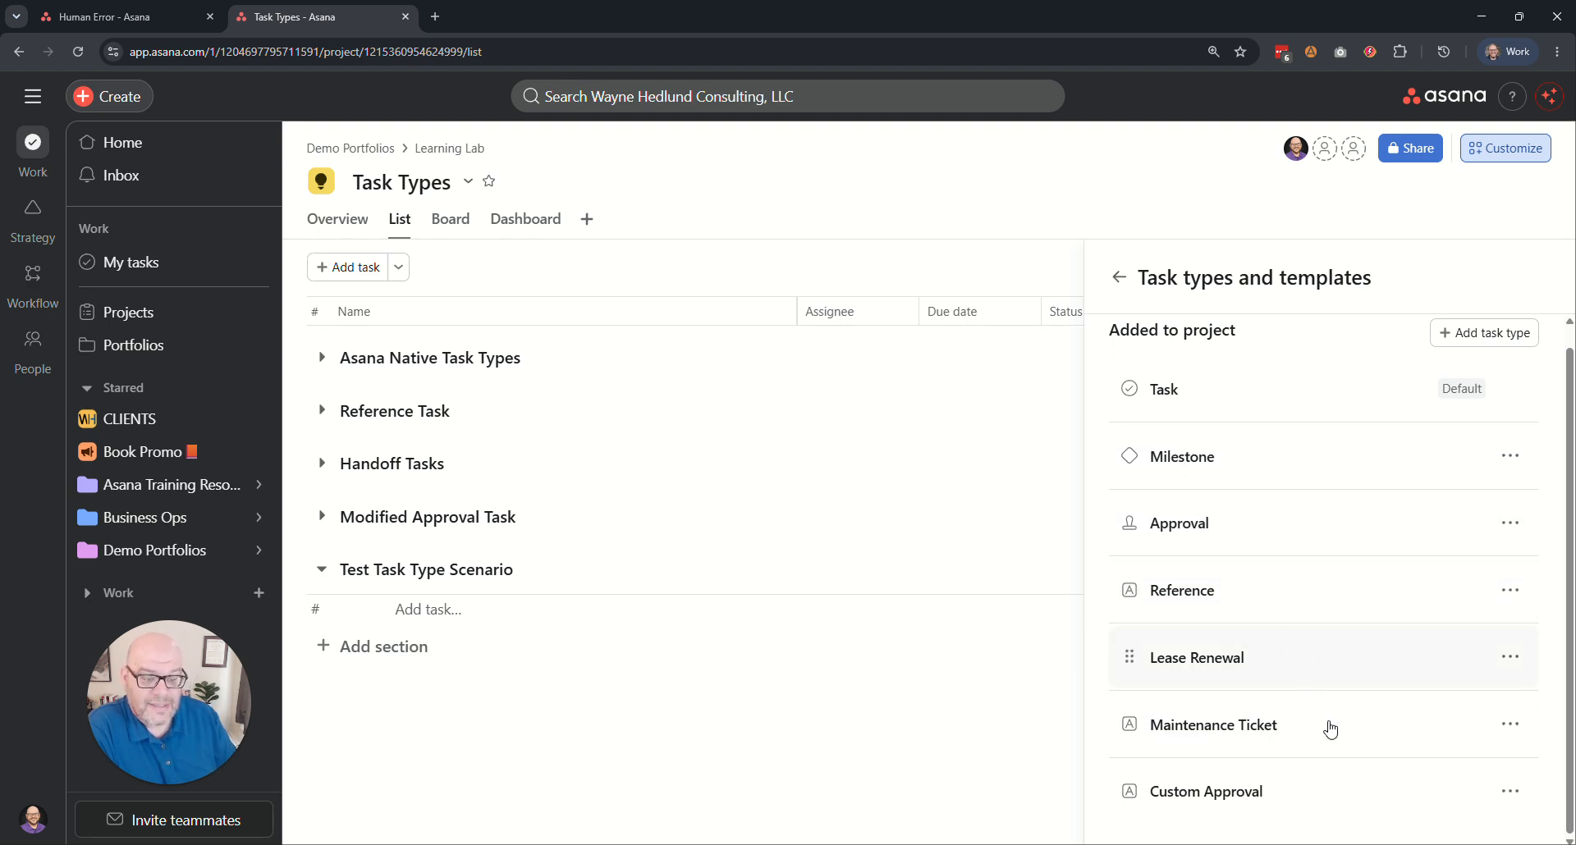
{"action": "left_click", "coordinate": [1249, 793]}
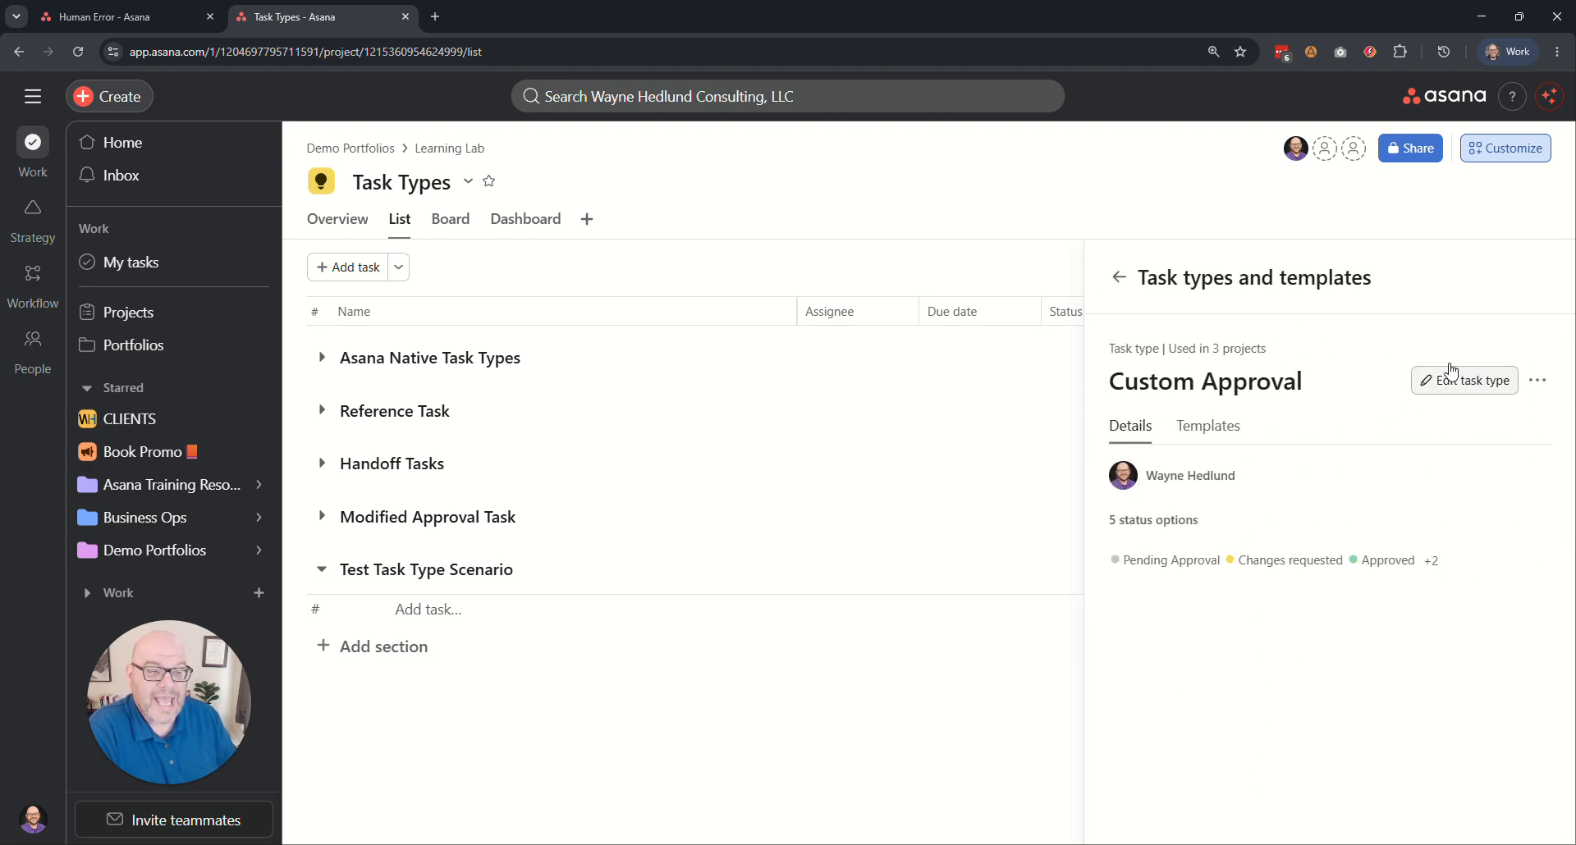
{"action": "left_click", "coordinate": [1118, 277]}
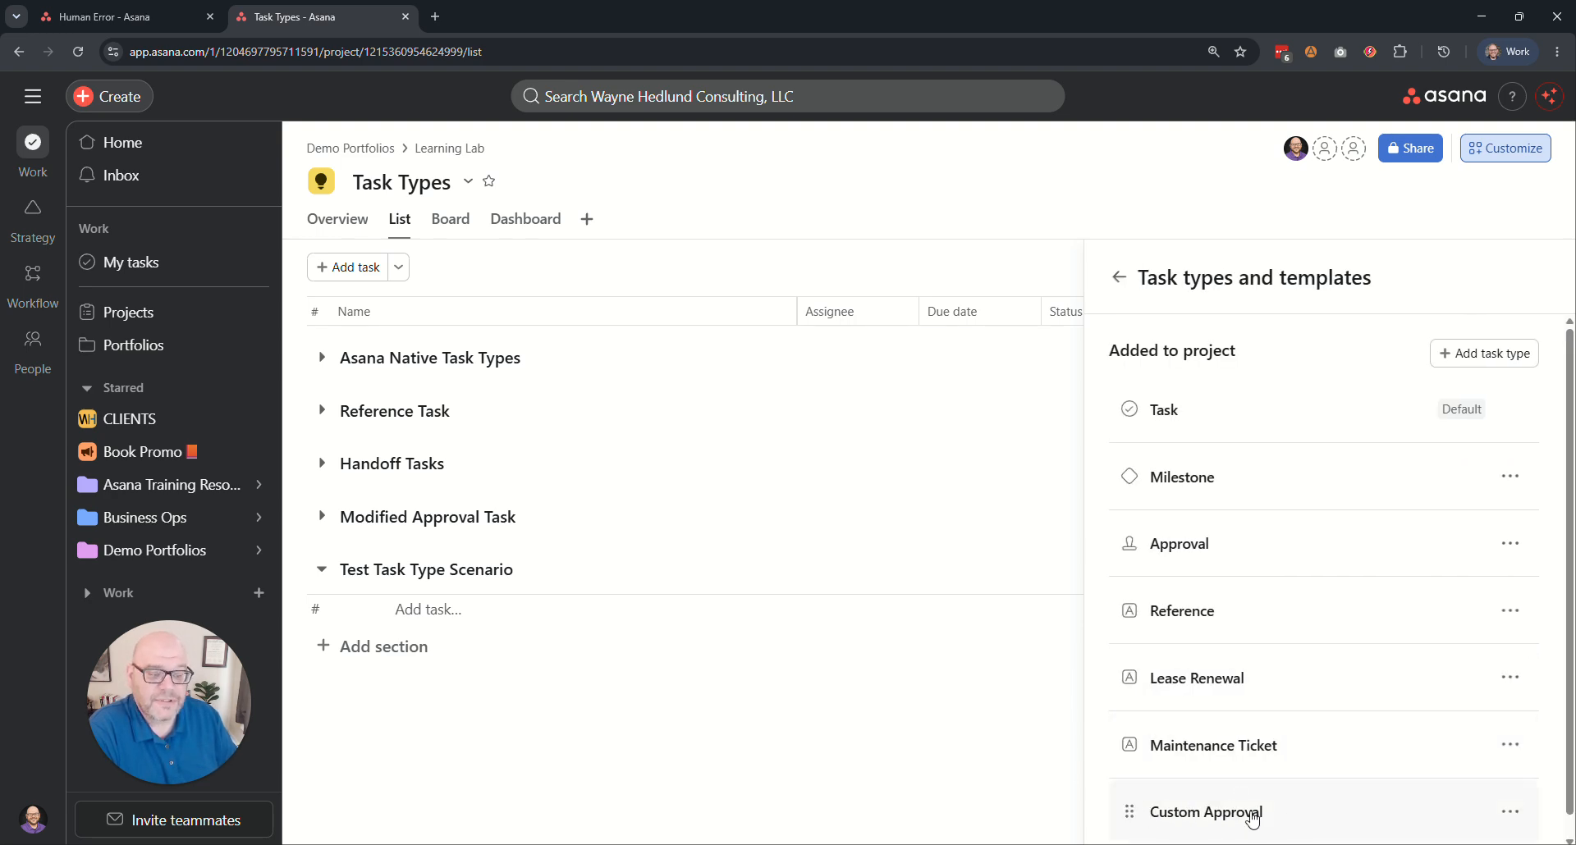
Edit the Custom Approval task type, adding a Done status option with a check mark as its custom character.
{"action": "left_click", "coordinate": [1227, 817]}
{"action": "left_click", "coordinate": [1418, 393]}
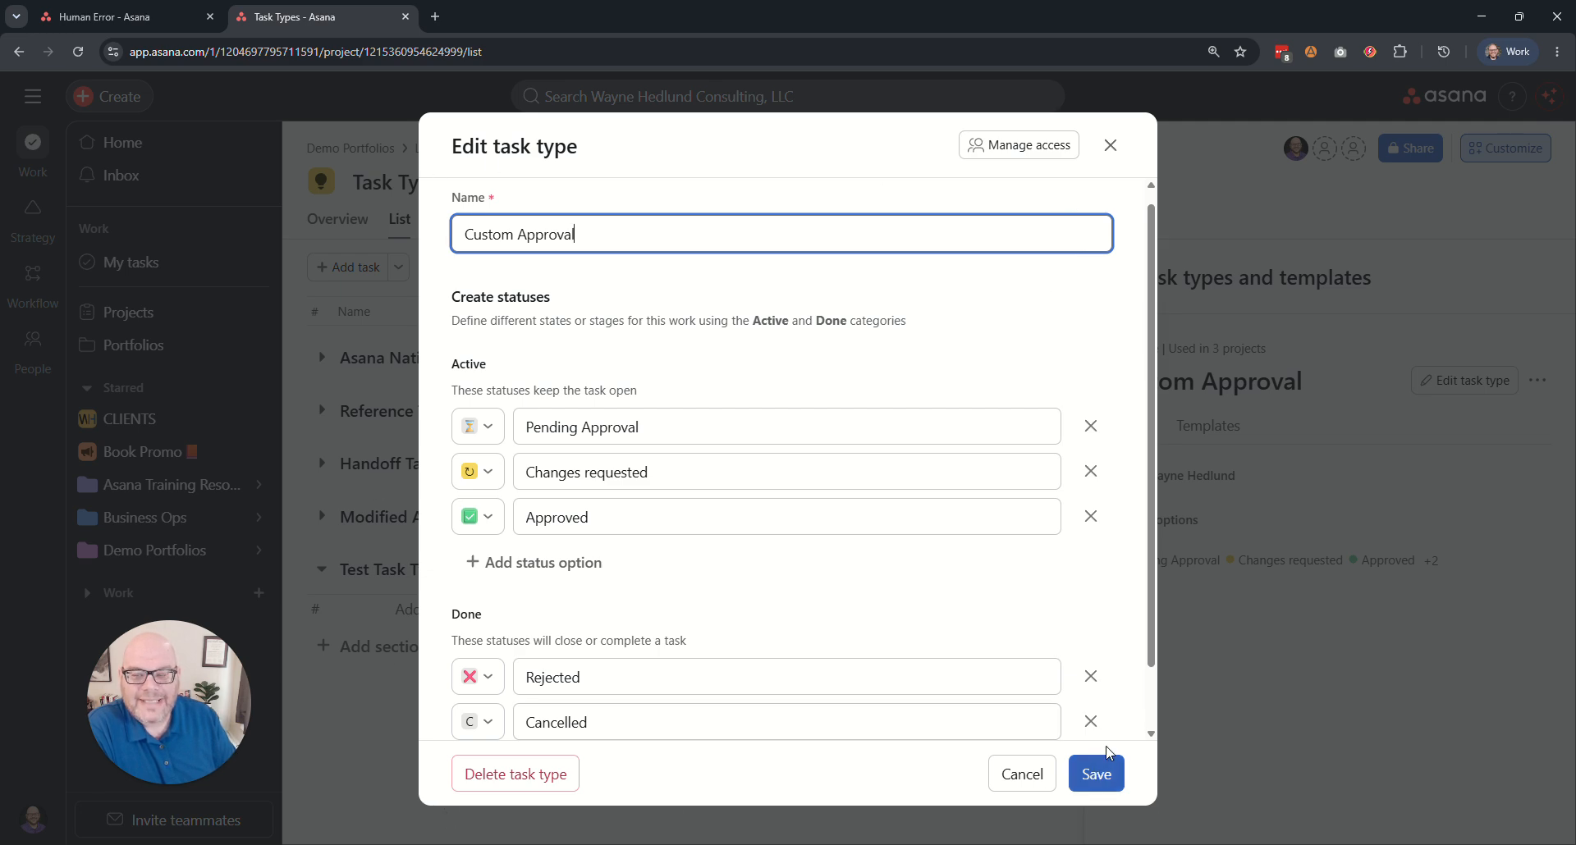
{"action": "scroll", "coordinate": [960, 603], "scroll_direction": "down", "scroll_amount": 1}
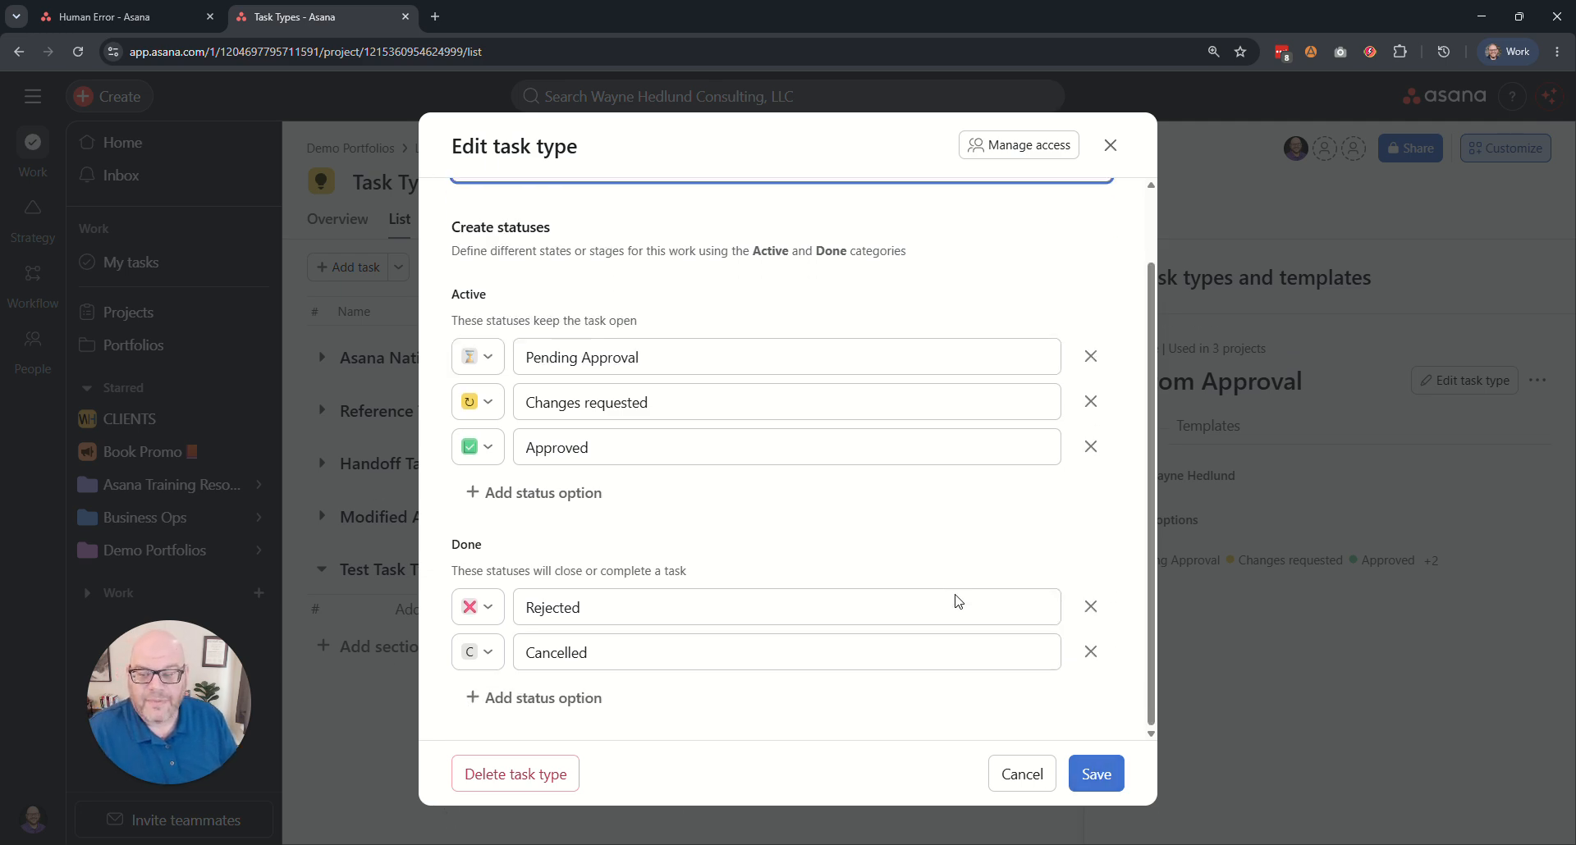
{"action": "left_click_drag", "start_coordinate": [482, 545], "coordinate": [454, 543]}
{"action": "left_click", "coordinate": [500, 549]}
{"action": "left_click", "coordinate": [574, 698]}
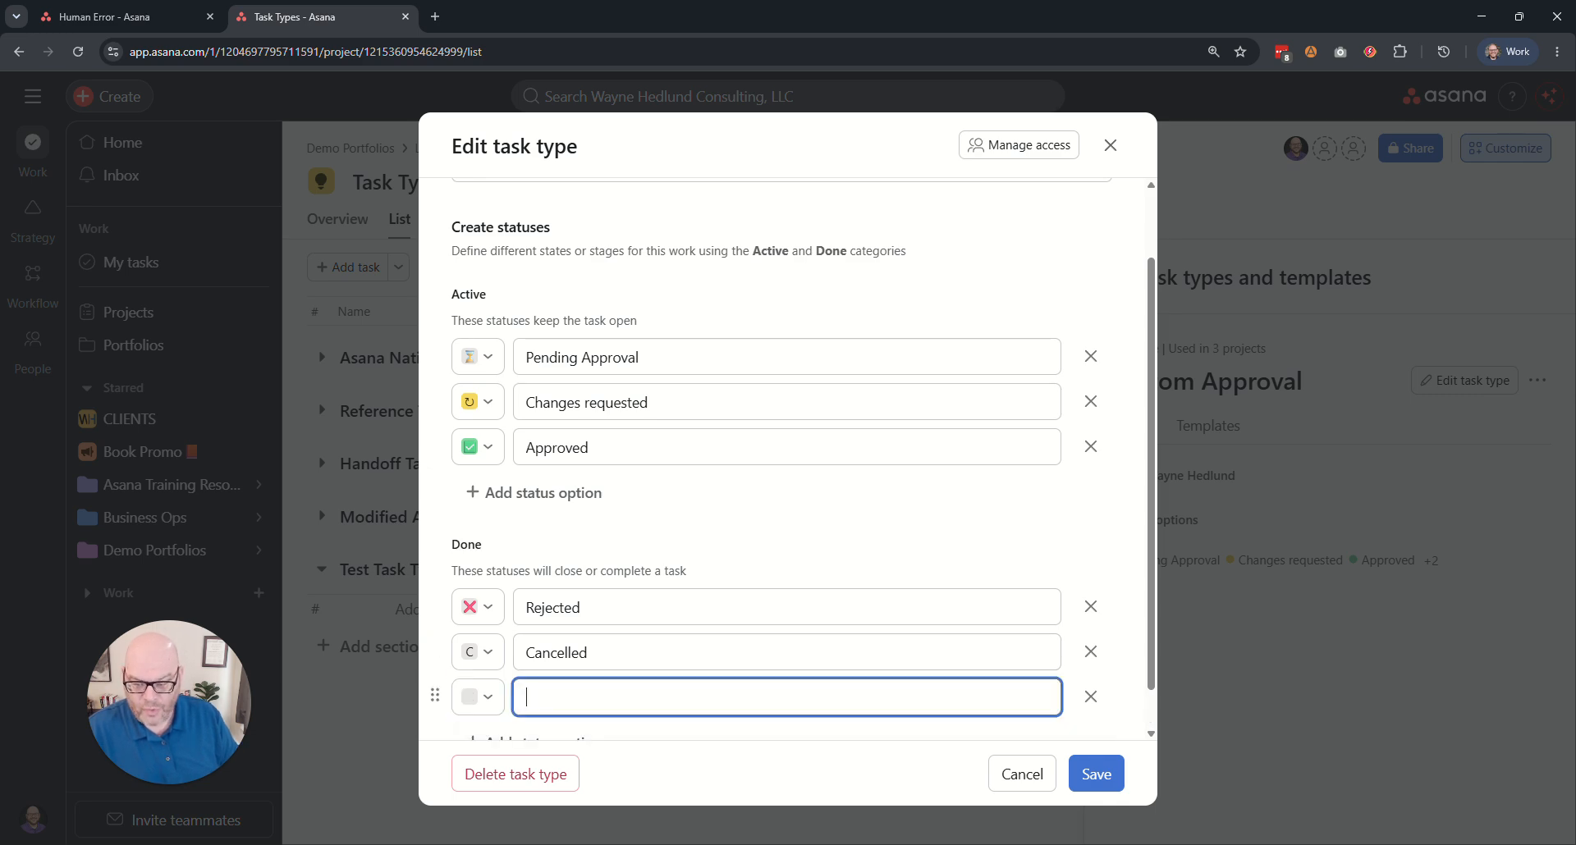
{"action": "left_click", "coordinate": [491, 699]}
{"action": "mouse_move", "coordinate": [640, 656]}
{"action": "left_click", "coordinate": [749, 665]}
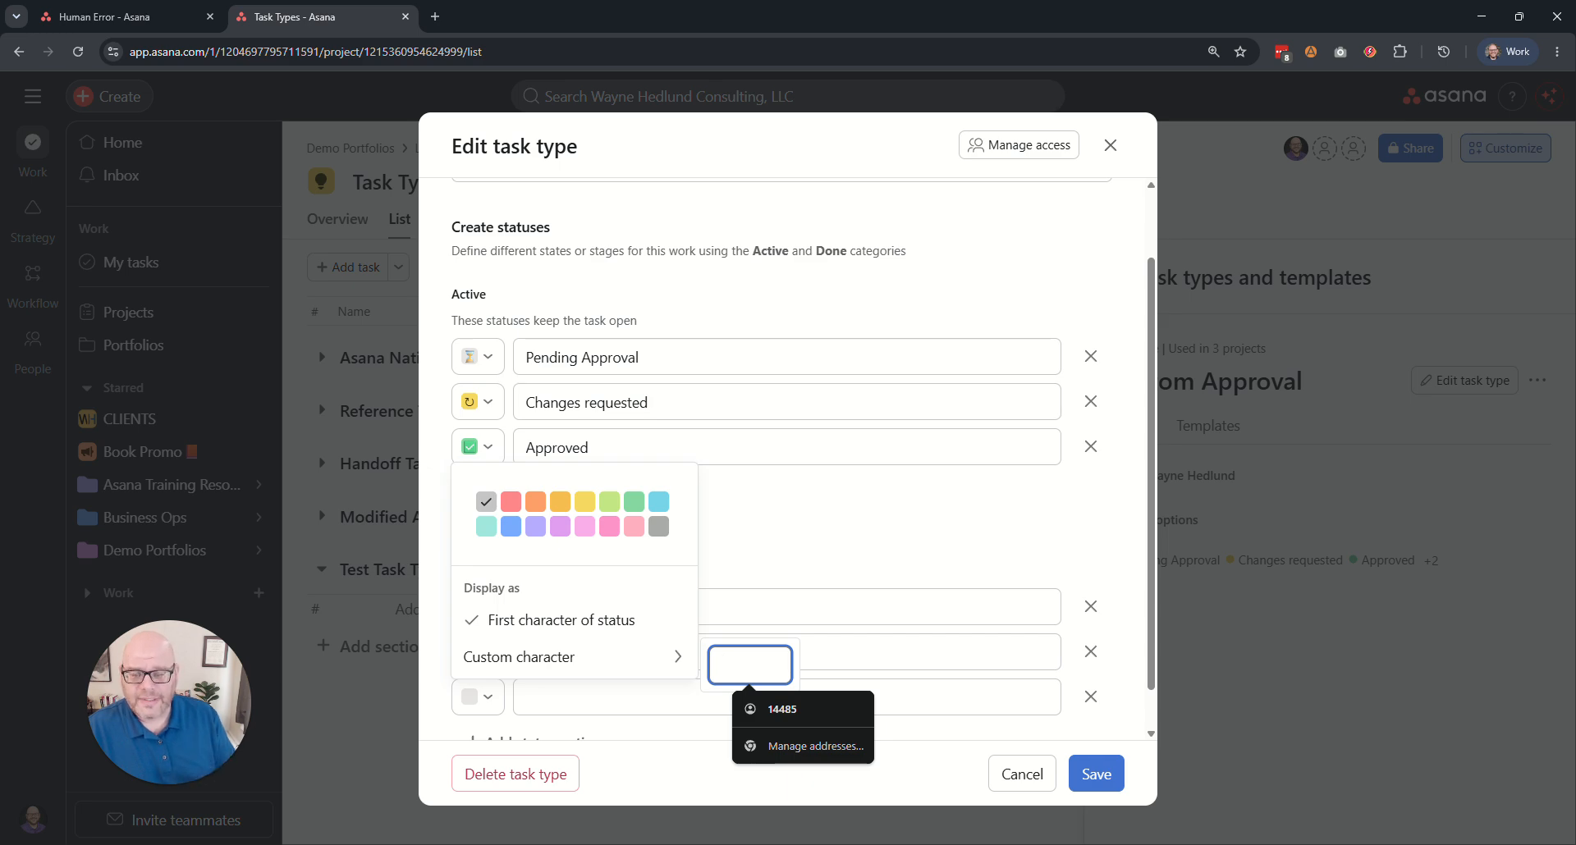
{"action": "type", "text": ".check2"}
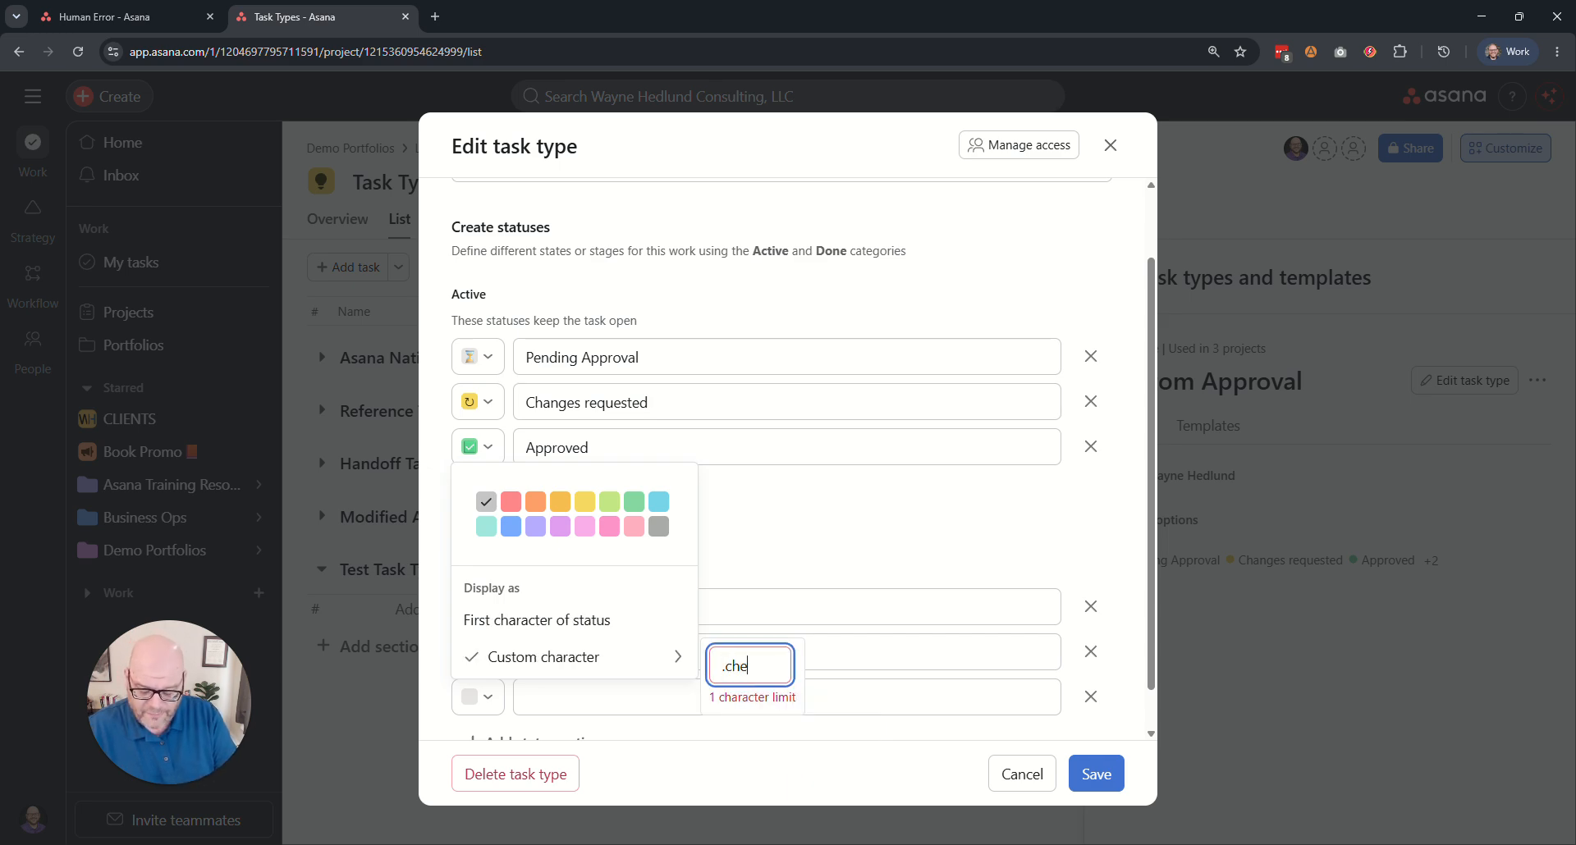
{"action": "left_click", "coordinate": [813, 555]}
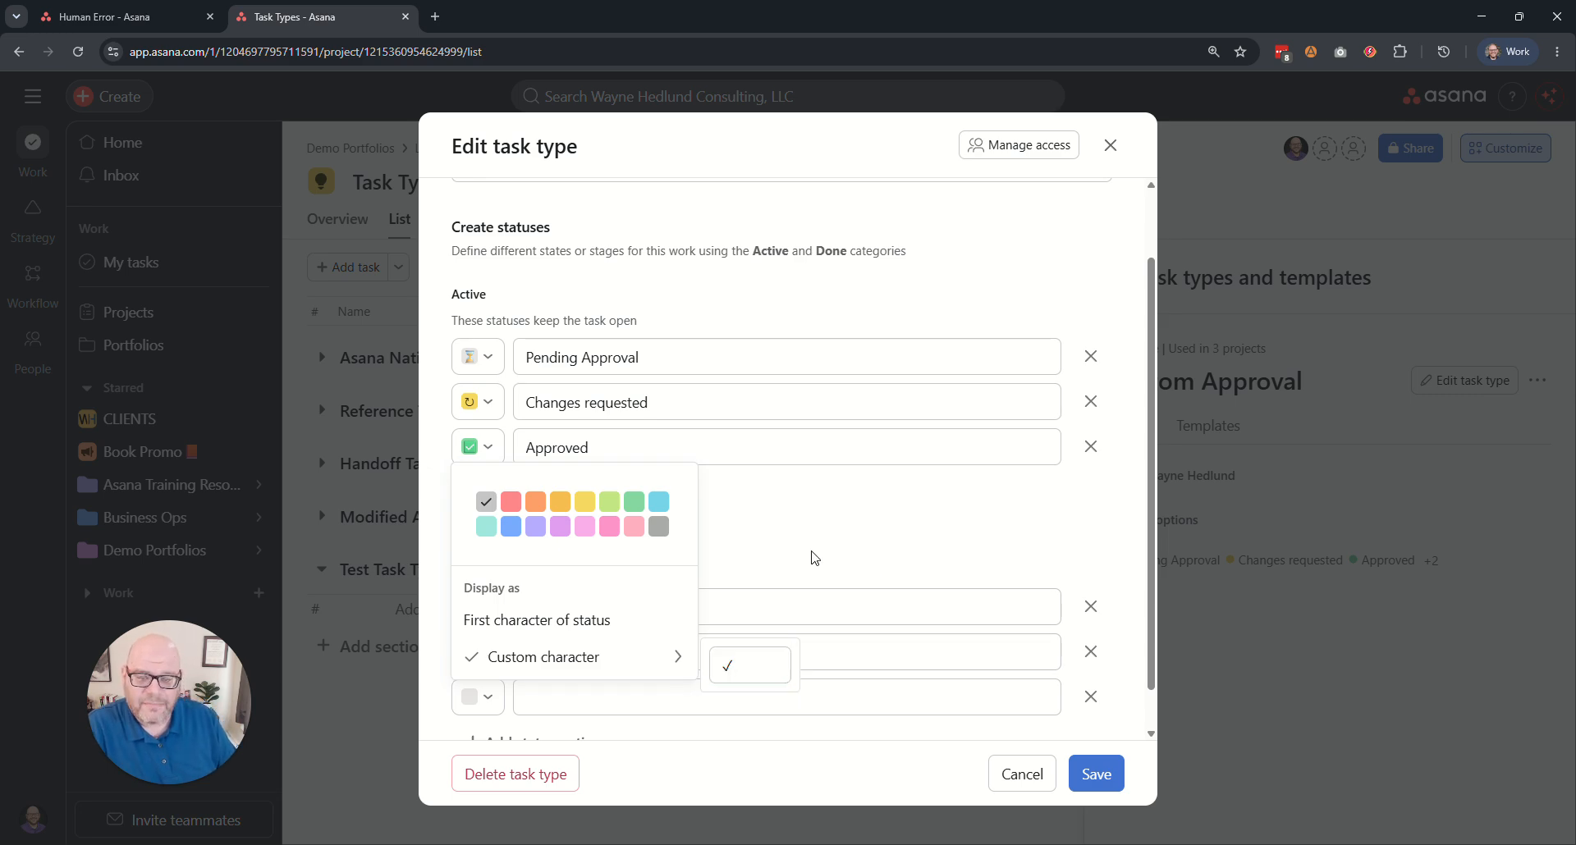
{"action": "left_click", "coordinate": [478, 697]}
{"action": "mouse_move", "coordinate": [675, 657]}
Name the new Done status Complete and save the Custom Approval task type.
{"action": "left_click", "coordinate": [566, 697]}
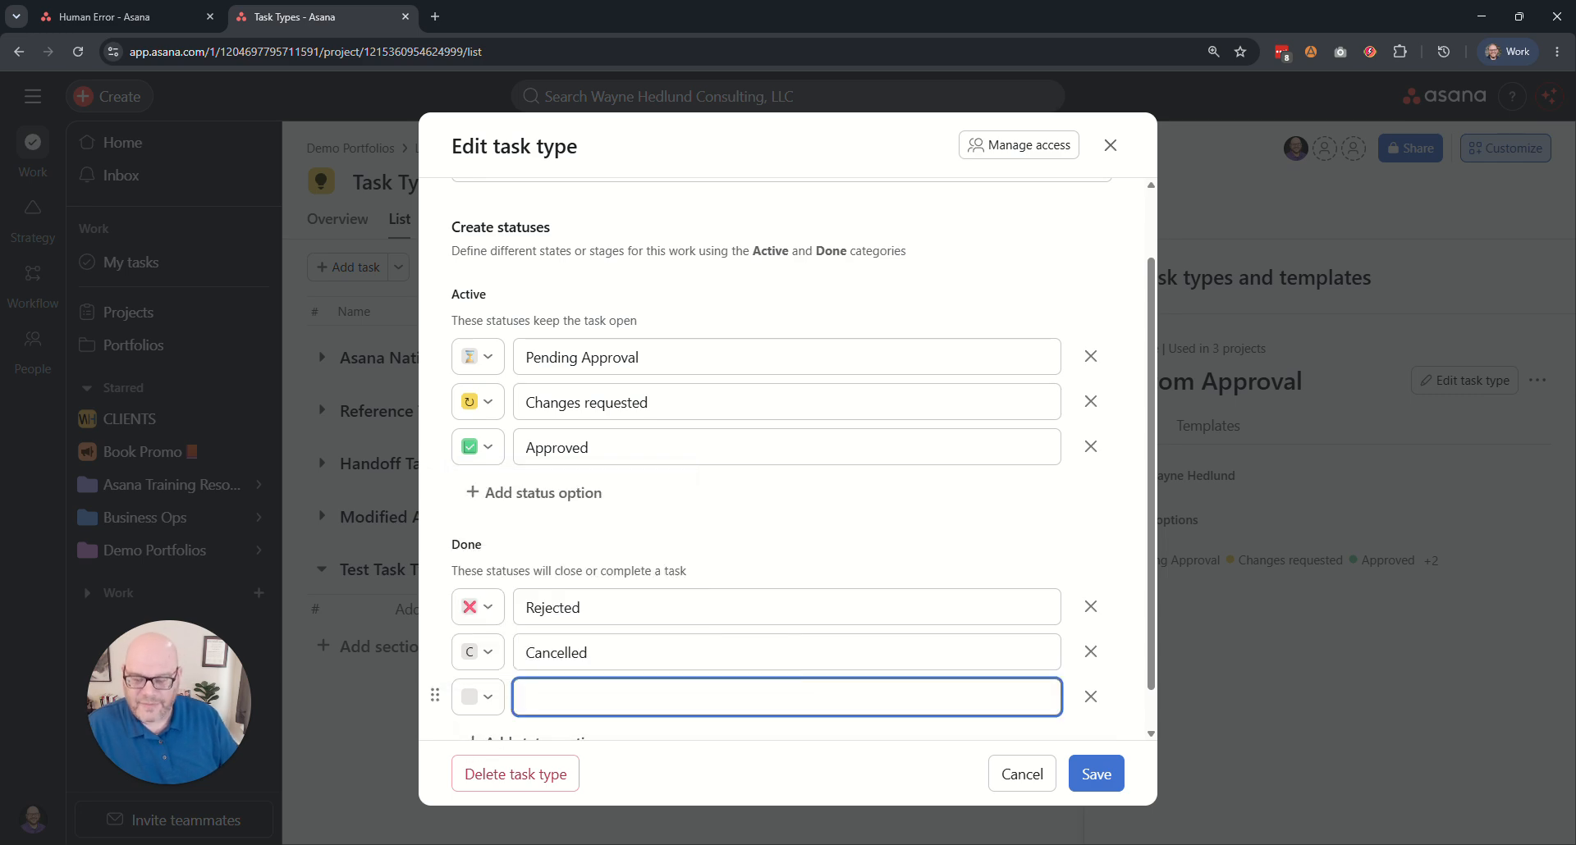
{"action": "type", "text": "Complete"}
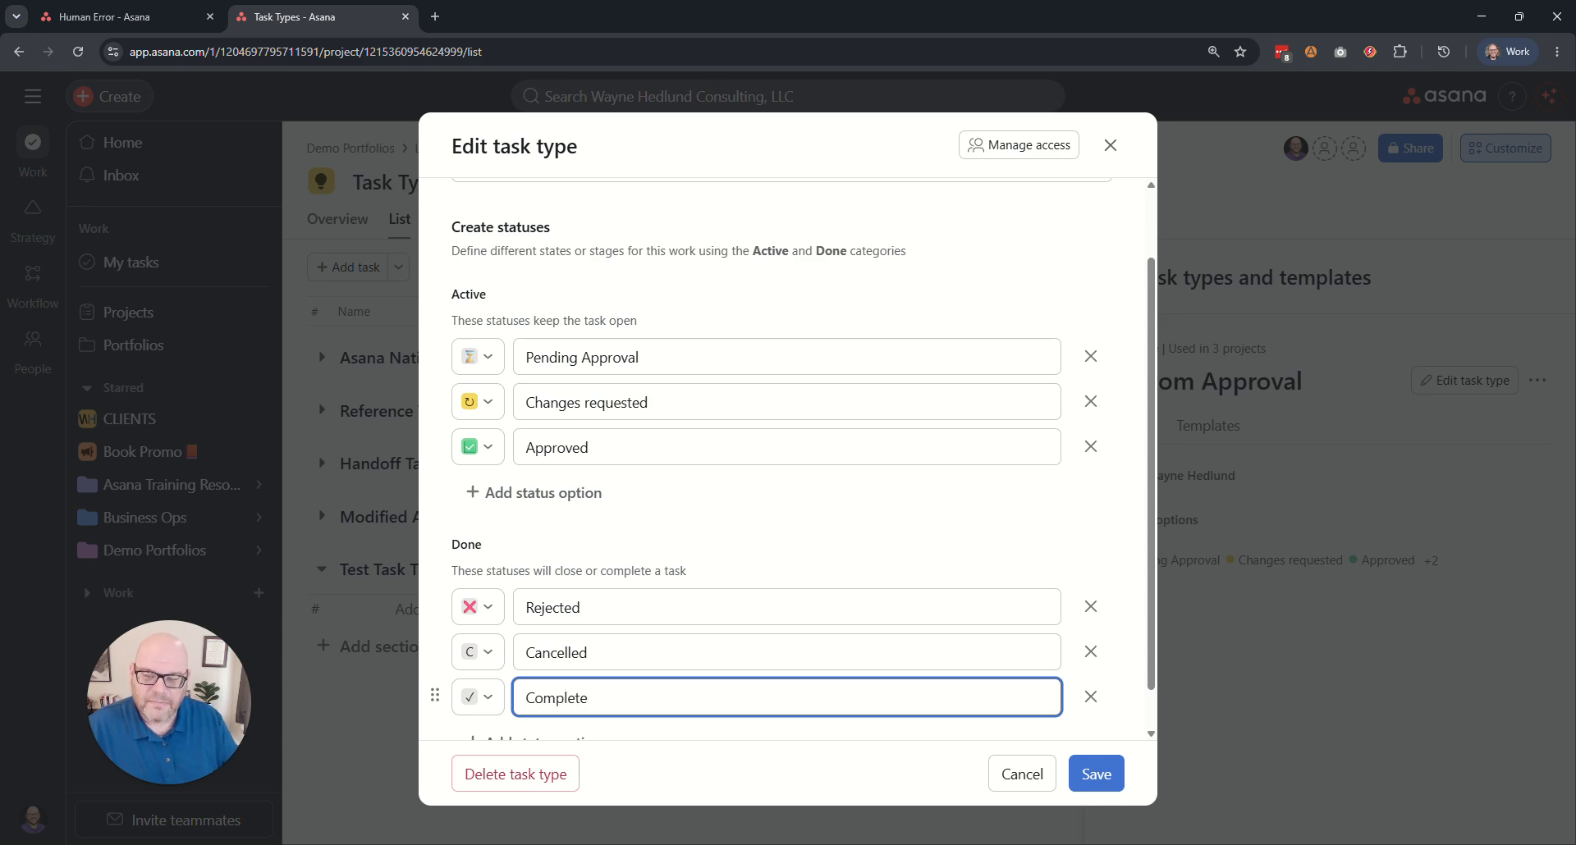
{"action": "left_click", "coordinate": [635, 527]}
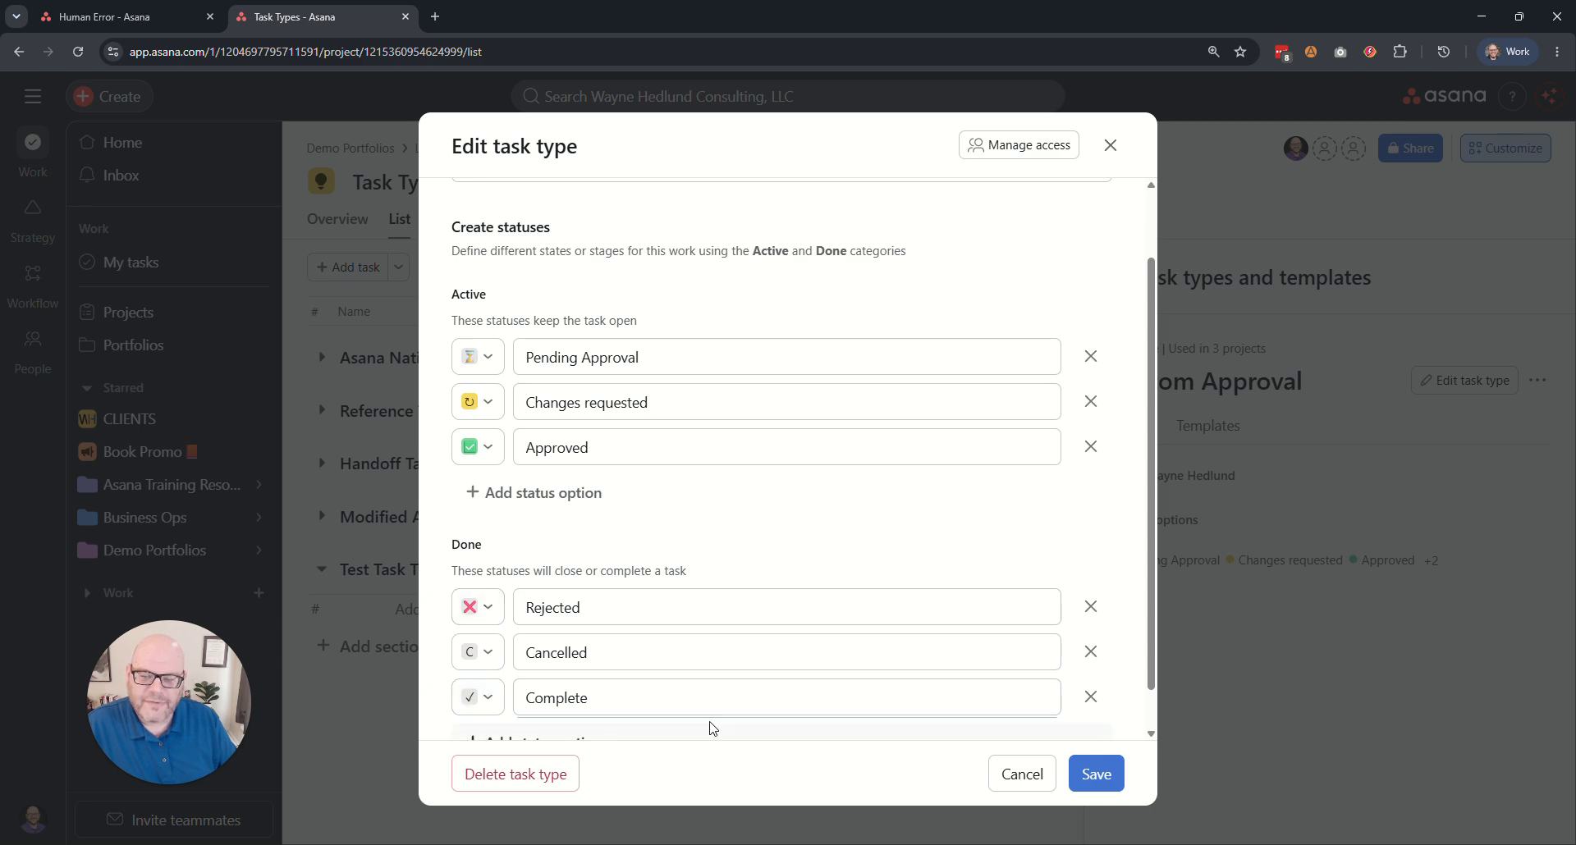
{"action": "scroll", "coordinate": [780, 657], "scroll_direction": "down", "scroll_amount": 1}
{"action": "scroll", "coordinate": [779, 574], "scroll_direction": "up", "scroll_amount": 3}
{"action": "left_click", "coordinate": [1100, 771]}
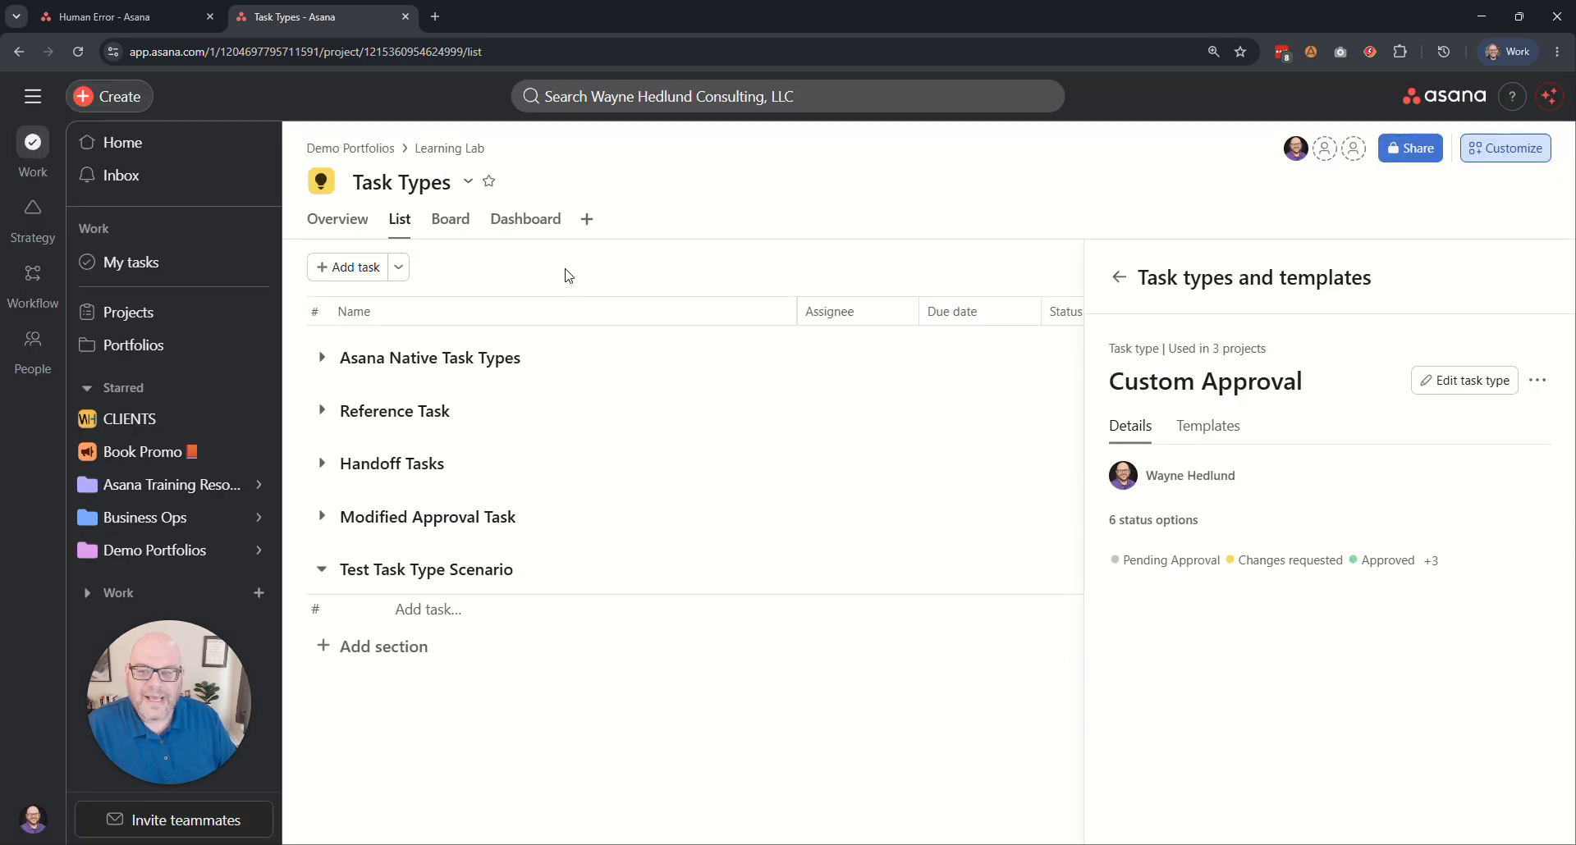
Set the Approve Budget task's status to Complete, expanding its section for the change and collapsing it again.
{"action": "left_click", "coordinate": [321, 515]}
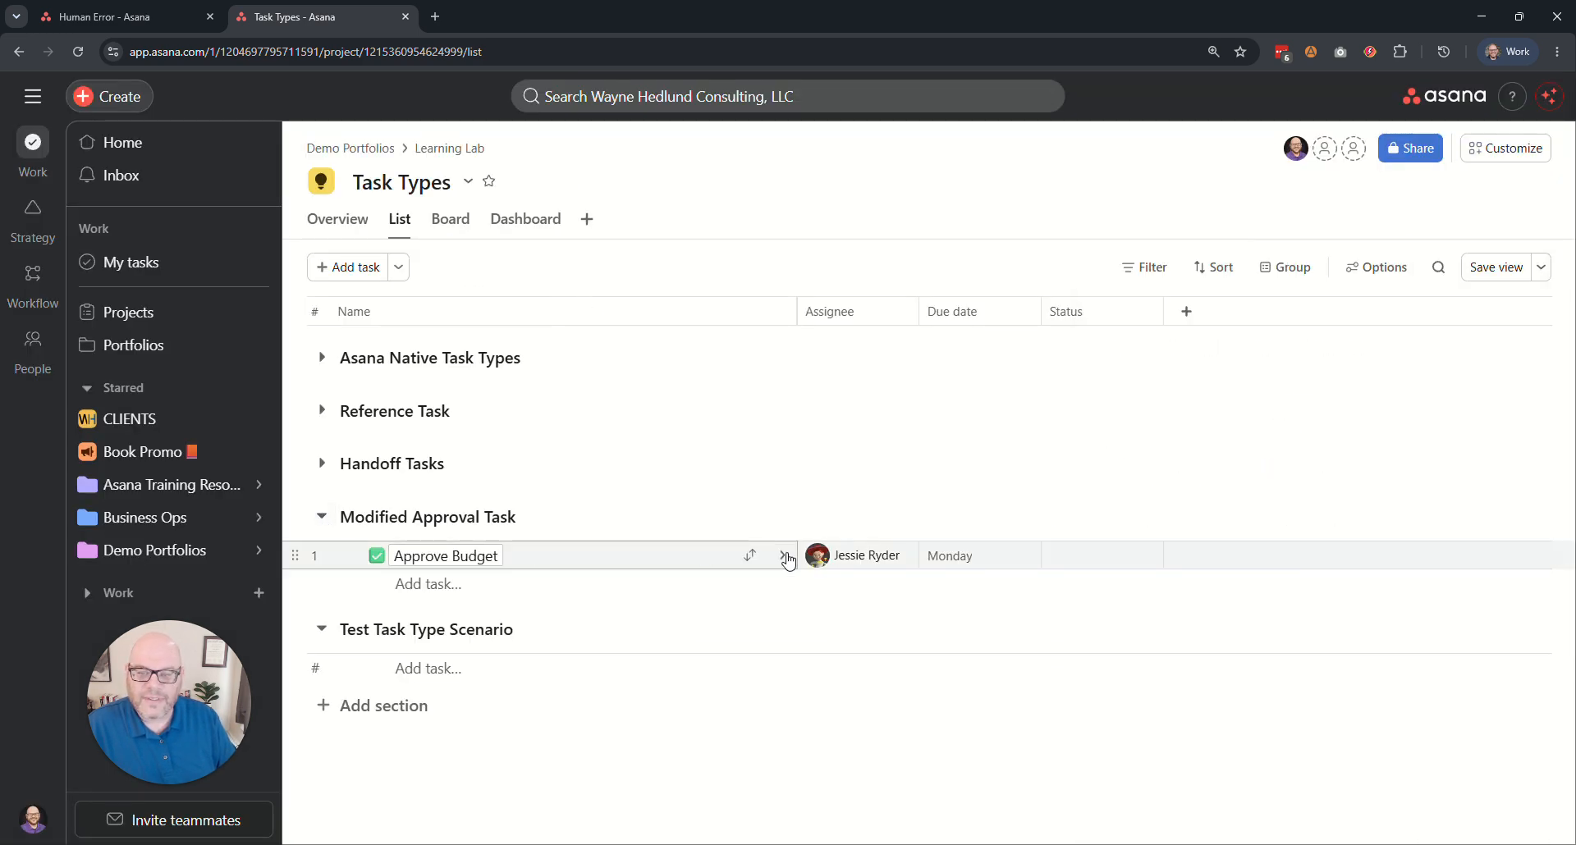
{"action": "left_click", "coordinate": [376, 558]}
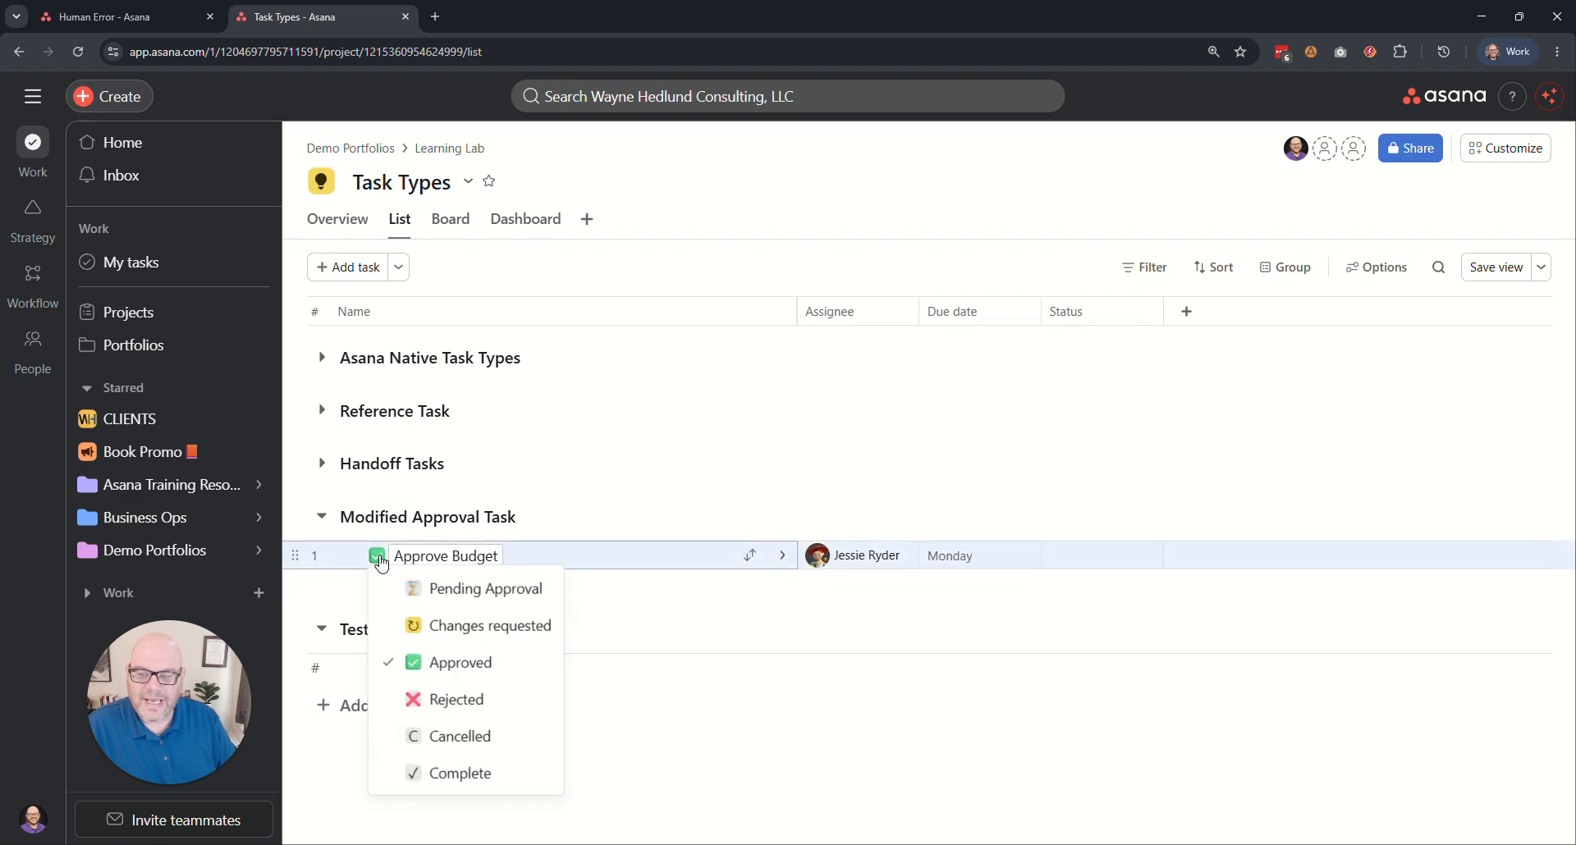
{"action": "left_click", "coordinate": [457, 774]}
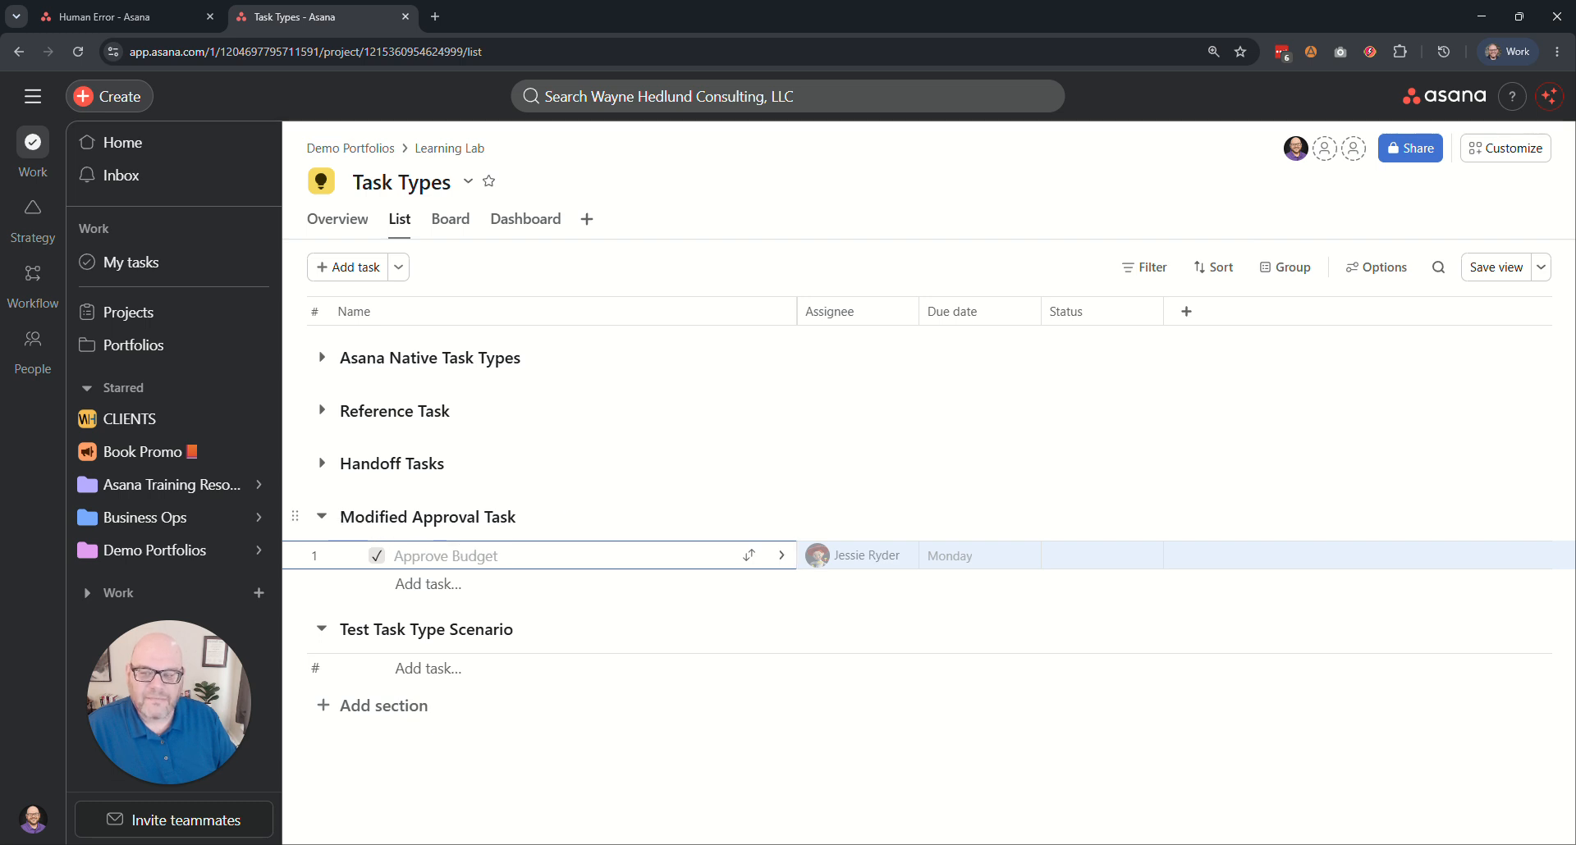
{"action": "left_click", "coordinate": [321, 515]}
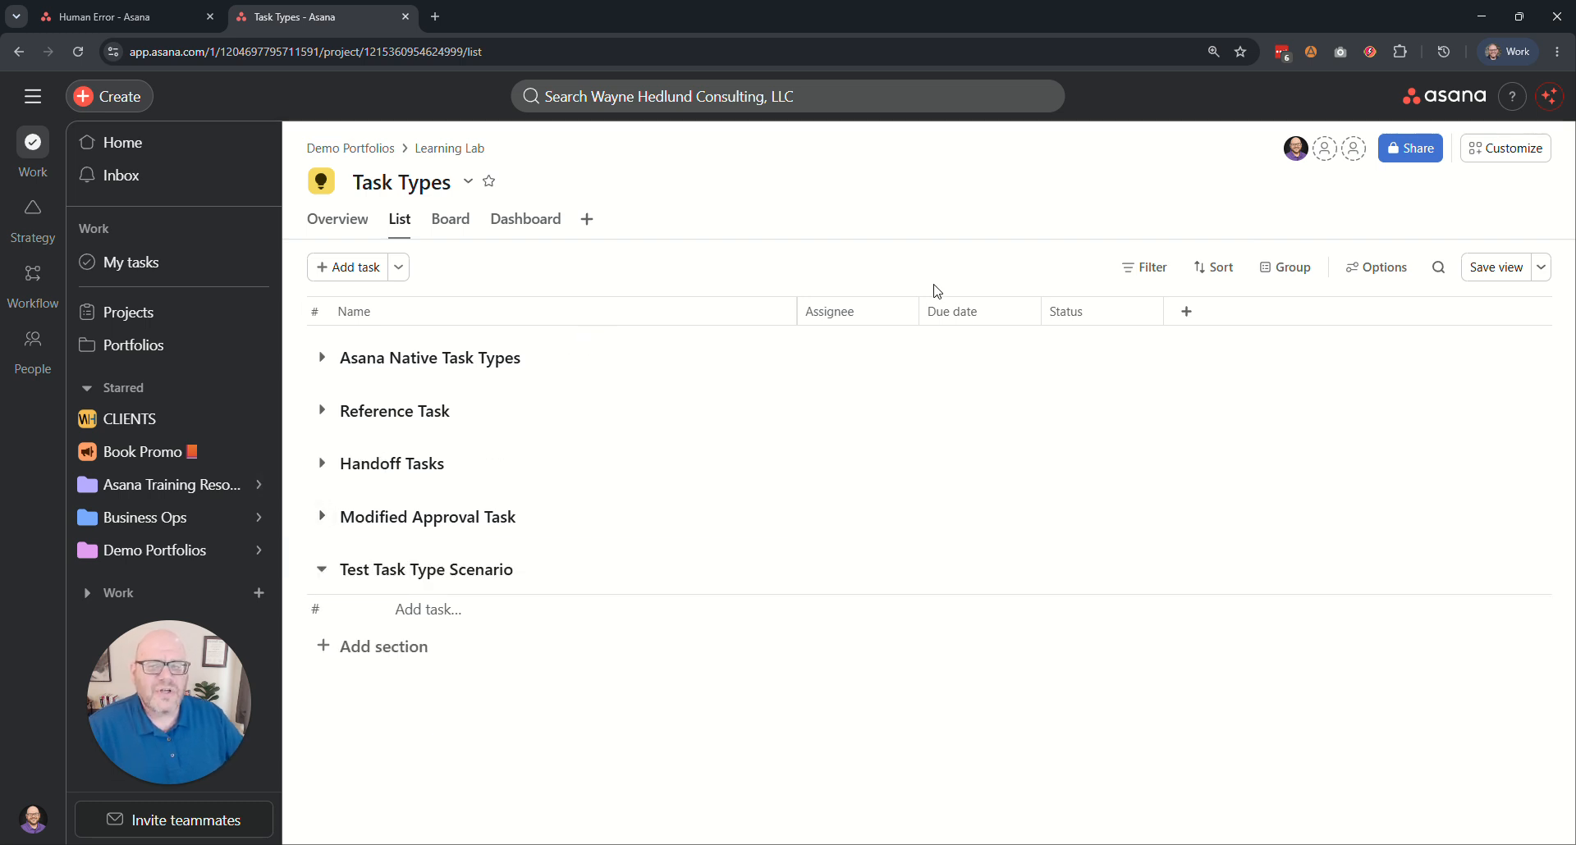
Start creating a new task type for the project, naming it with the owner's first name in possessive form followed by Stuff.
{"action": "left_click", "coordinate": [1520, 166]}
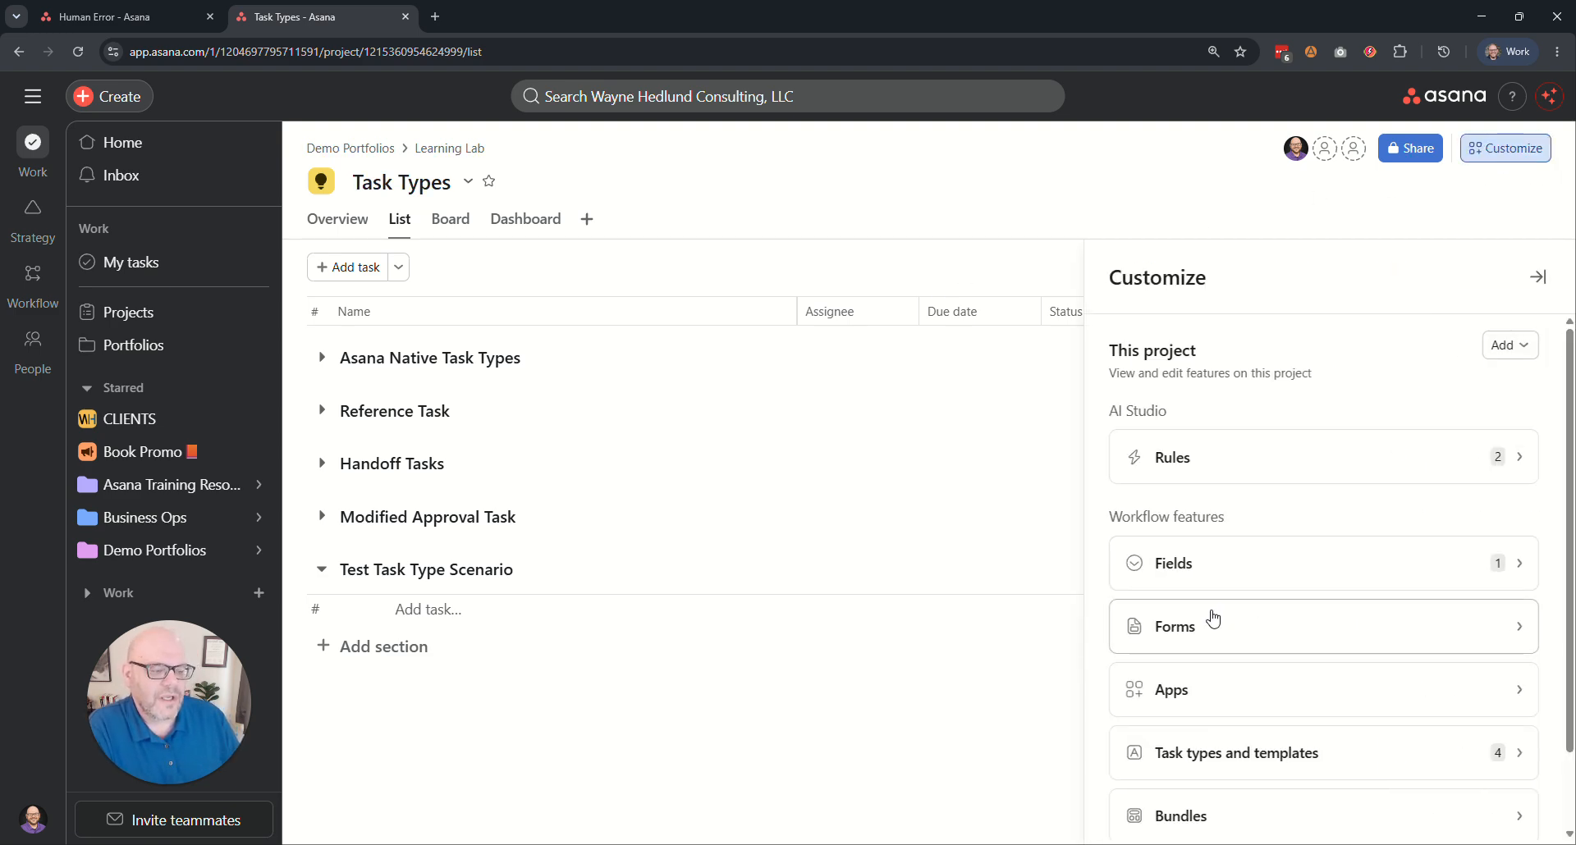
{"action": "left_click", "coordinate": [1223, 763]}
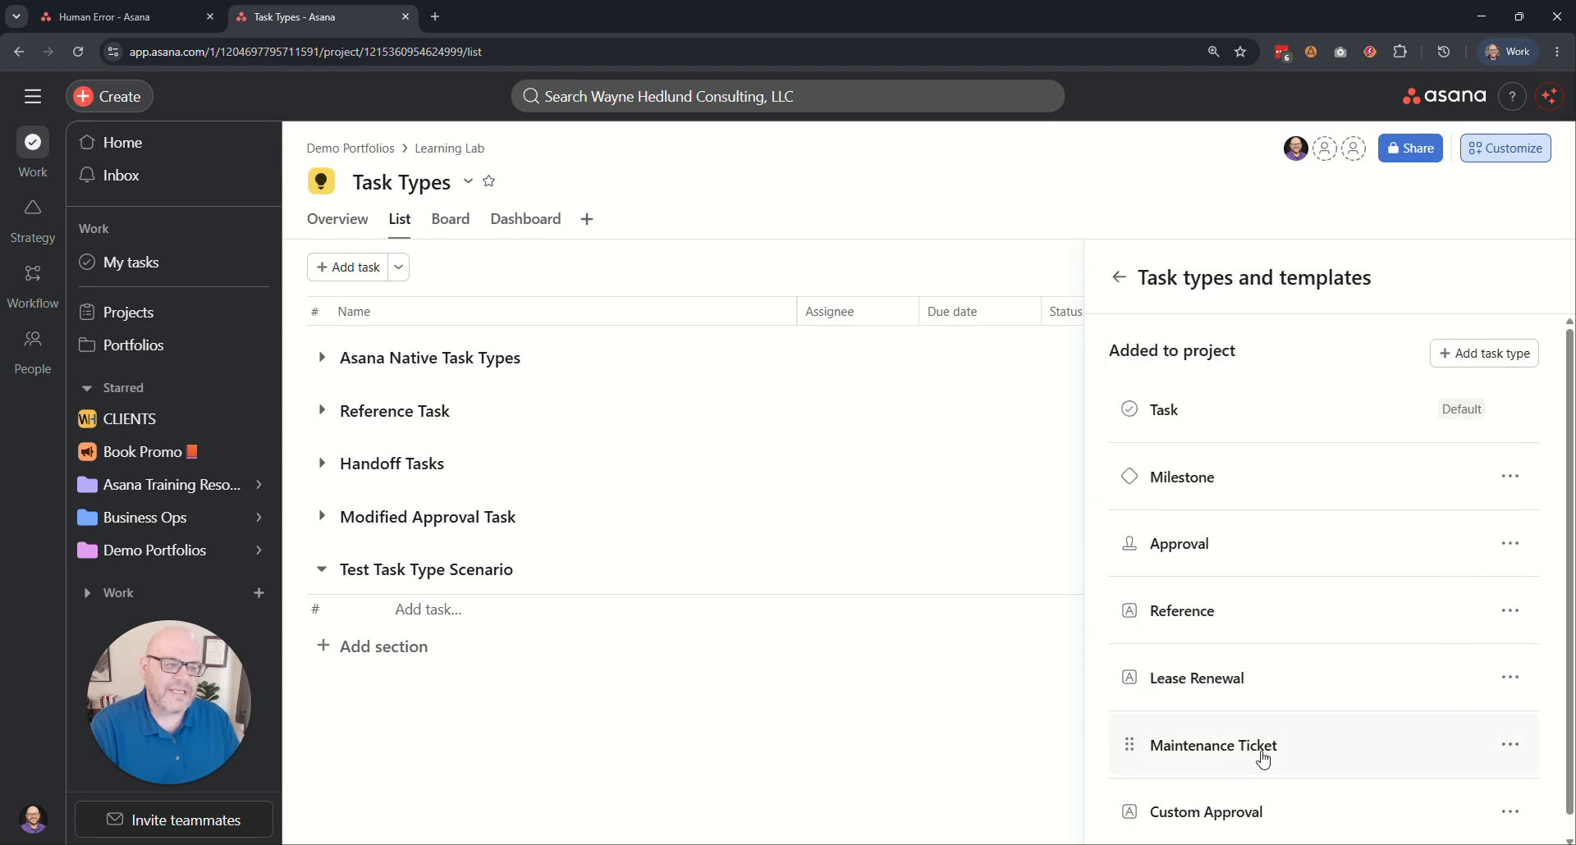
{"action": "left_click", "coordinate": [1498, 354]}
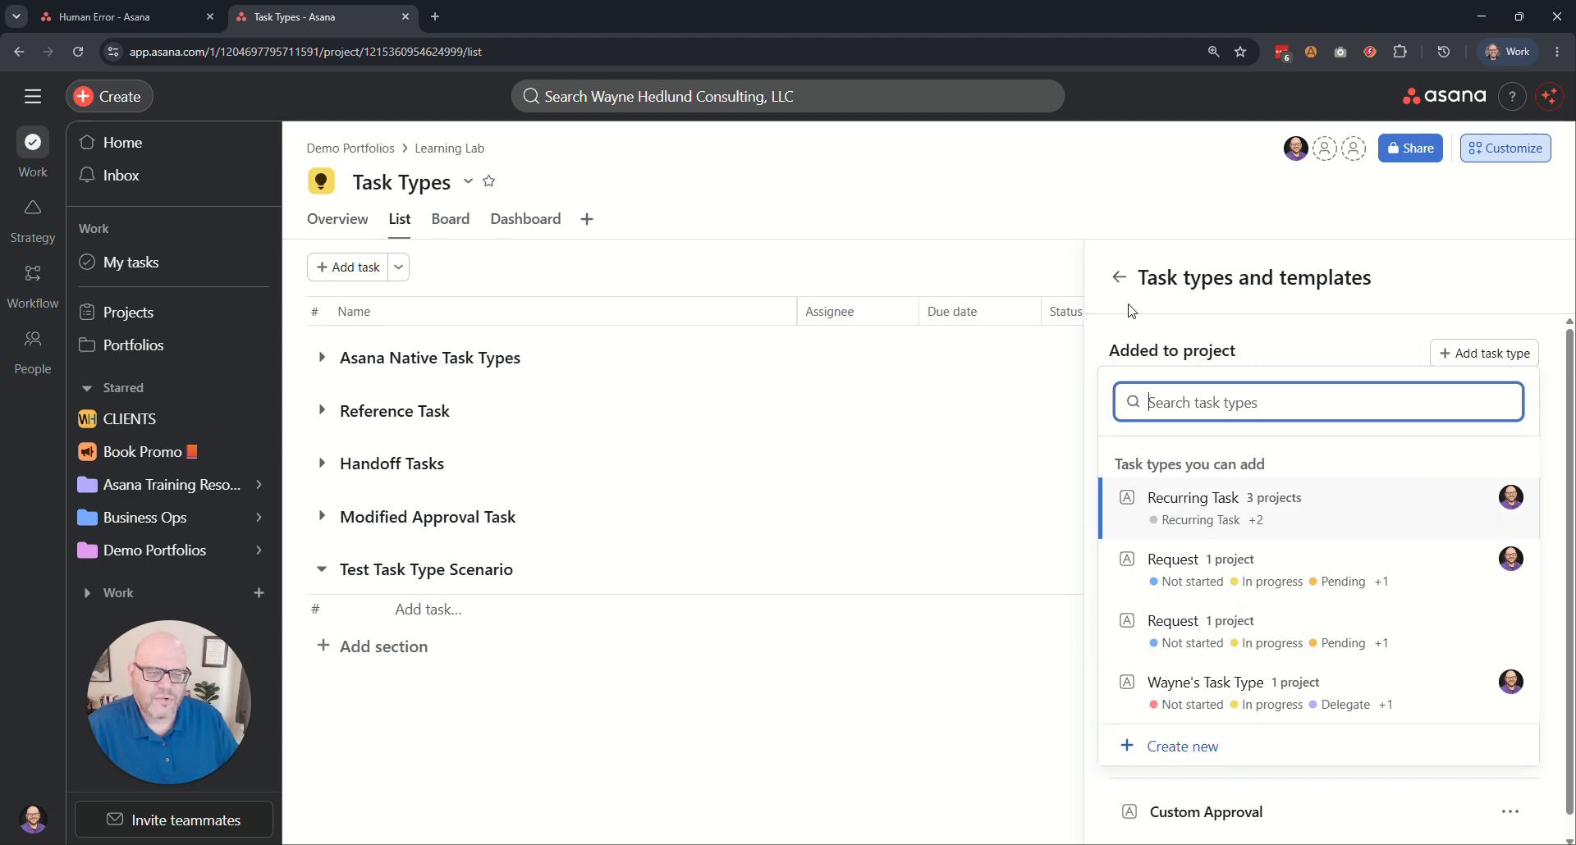
{"action": "left_click", "coordinate": [1280, 329]}
{"action": "left_click", "coordinate": [1458, 355]}
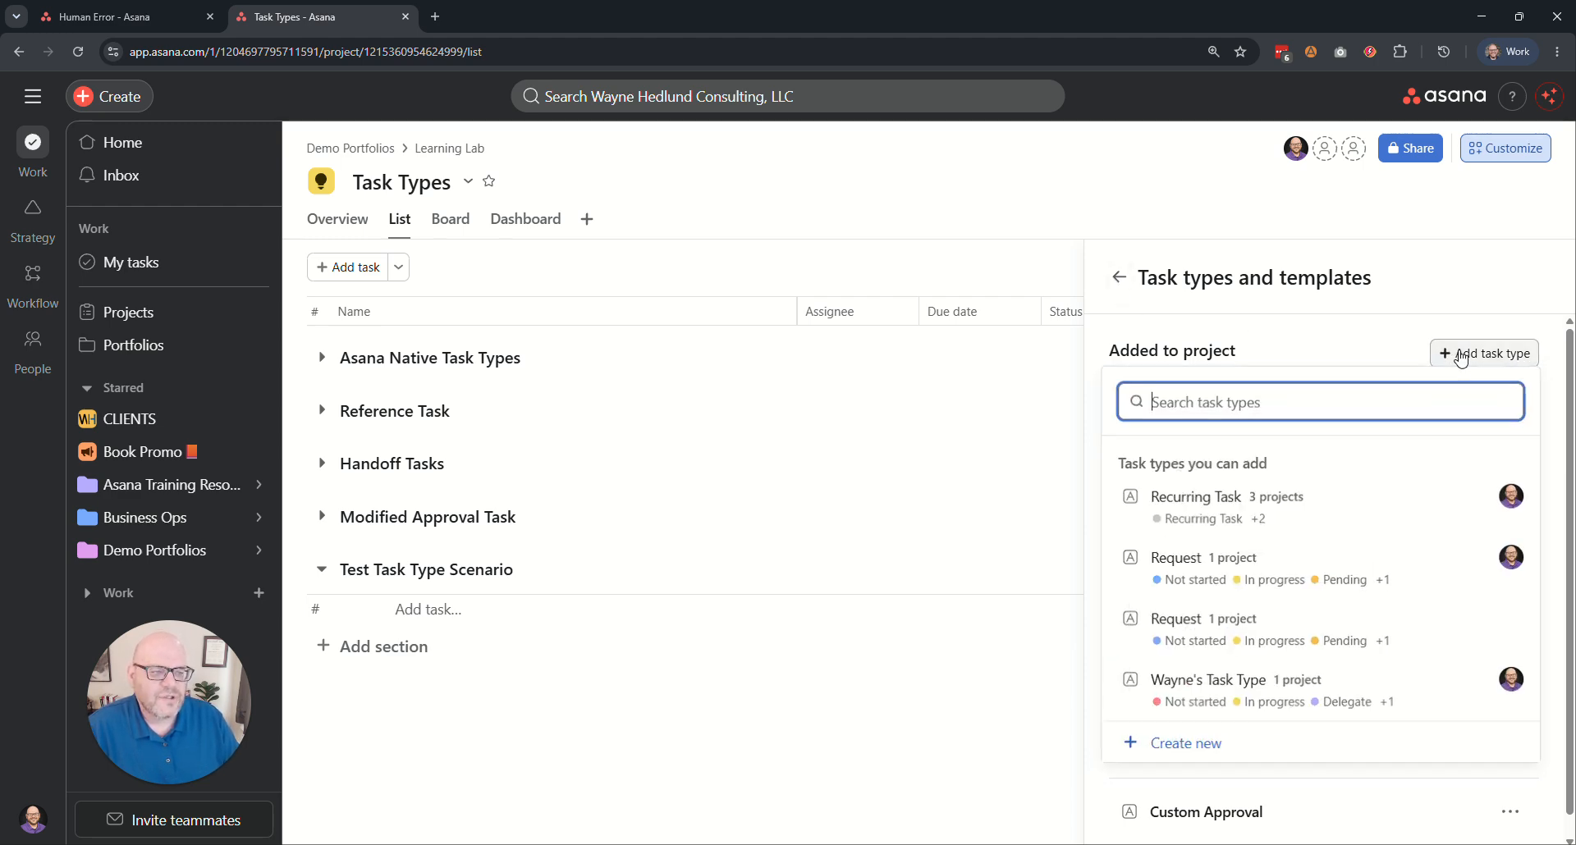
{"action": "left_click", "coordinate": [1182, 747]}
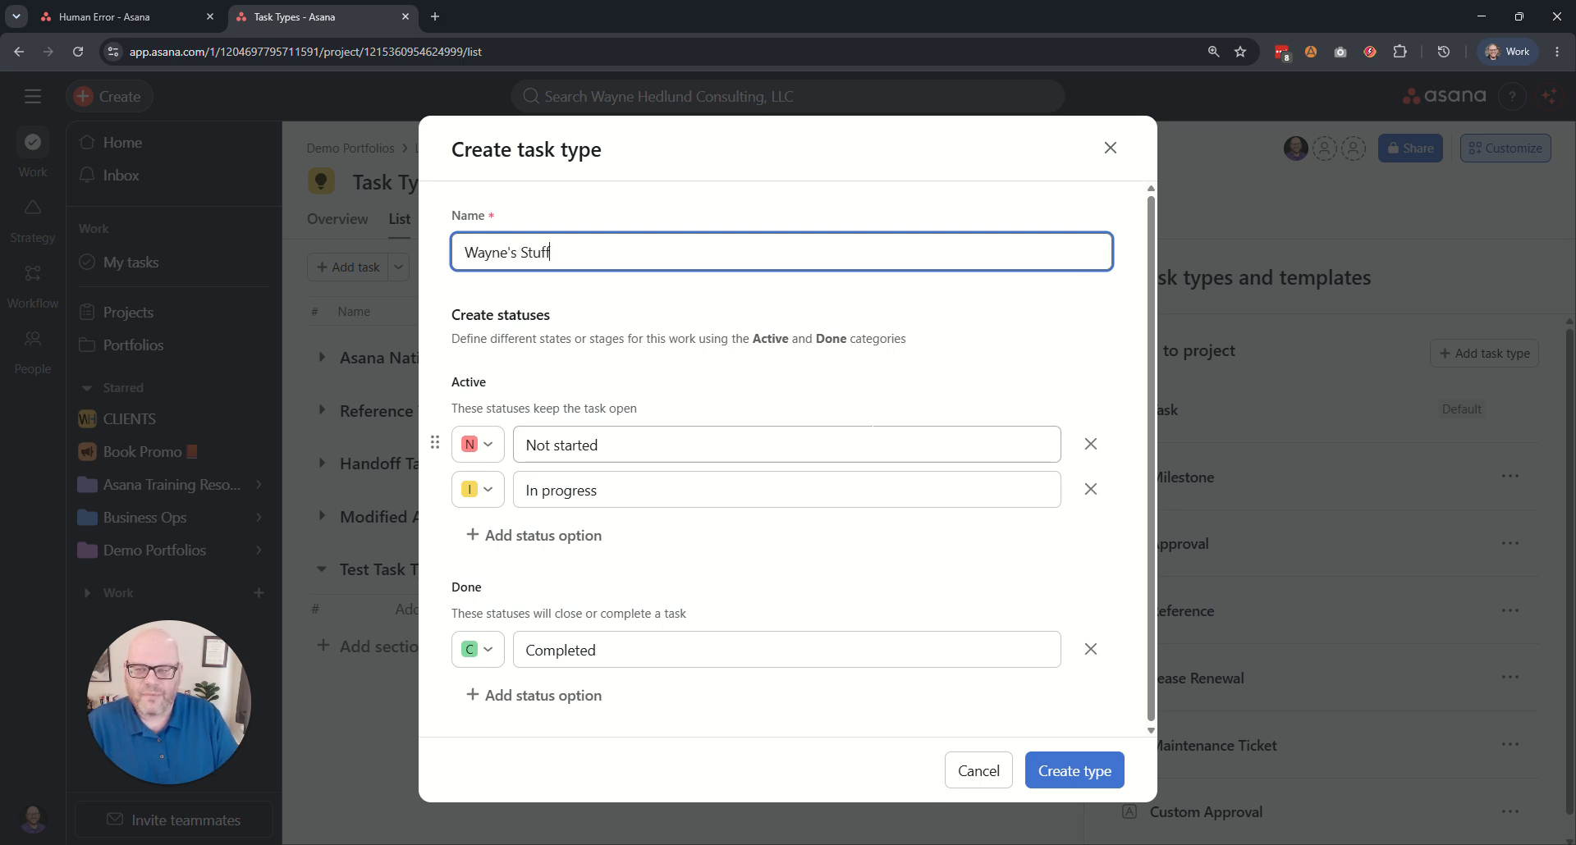
{"action": "left_click_drag", "start_coordinate": [485, 384], "coordinate": [454, 386]}
{"action": "left_click", "coordinate": [516, 383]}
{"action": "left_click_drag", "start_coordinate": [501, 383], "coordinate": [454, 385]}
{"action": "left_click", "coordinate": [565, 391]}
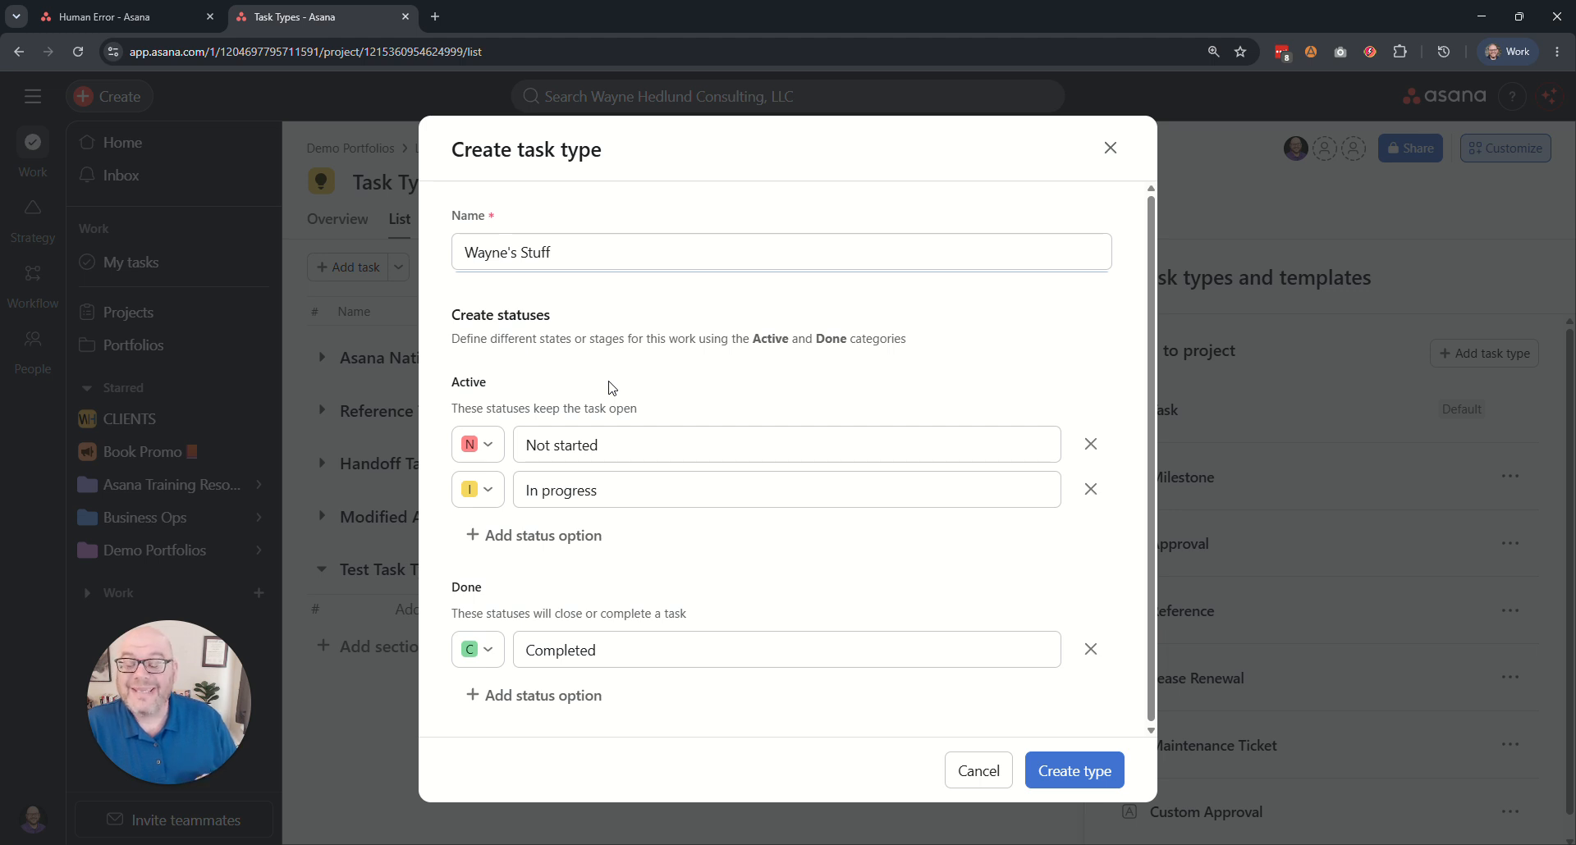
{"action": "left_click_drag", "start_coordinate": [502, 591], "coordinate": [451, 595]}
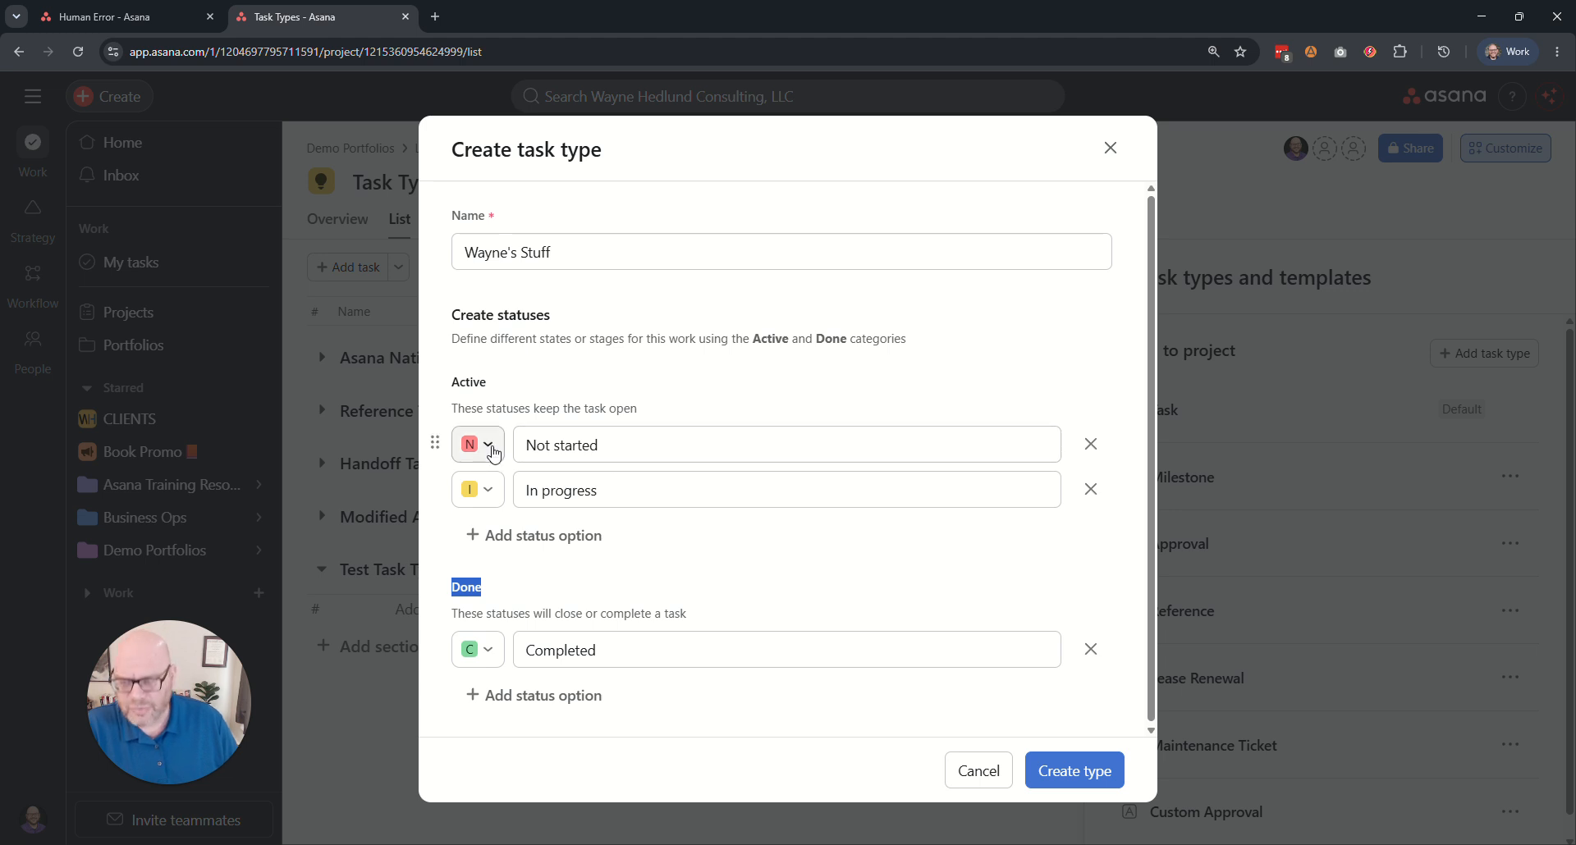
Set the Not started status to light gray with ? as its custom character.
{"action": "left_click_drag", "start_coordinate": [611, 445], "coordinate": [515, 445]}
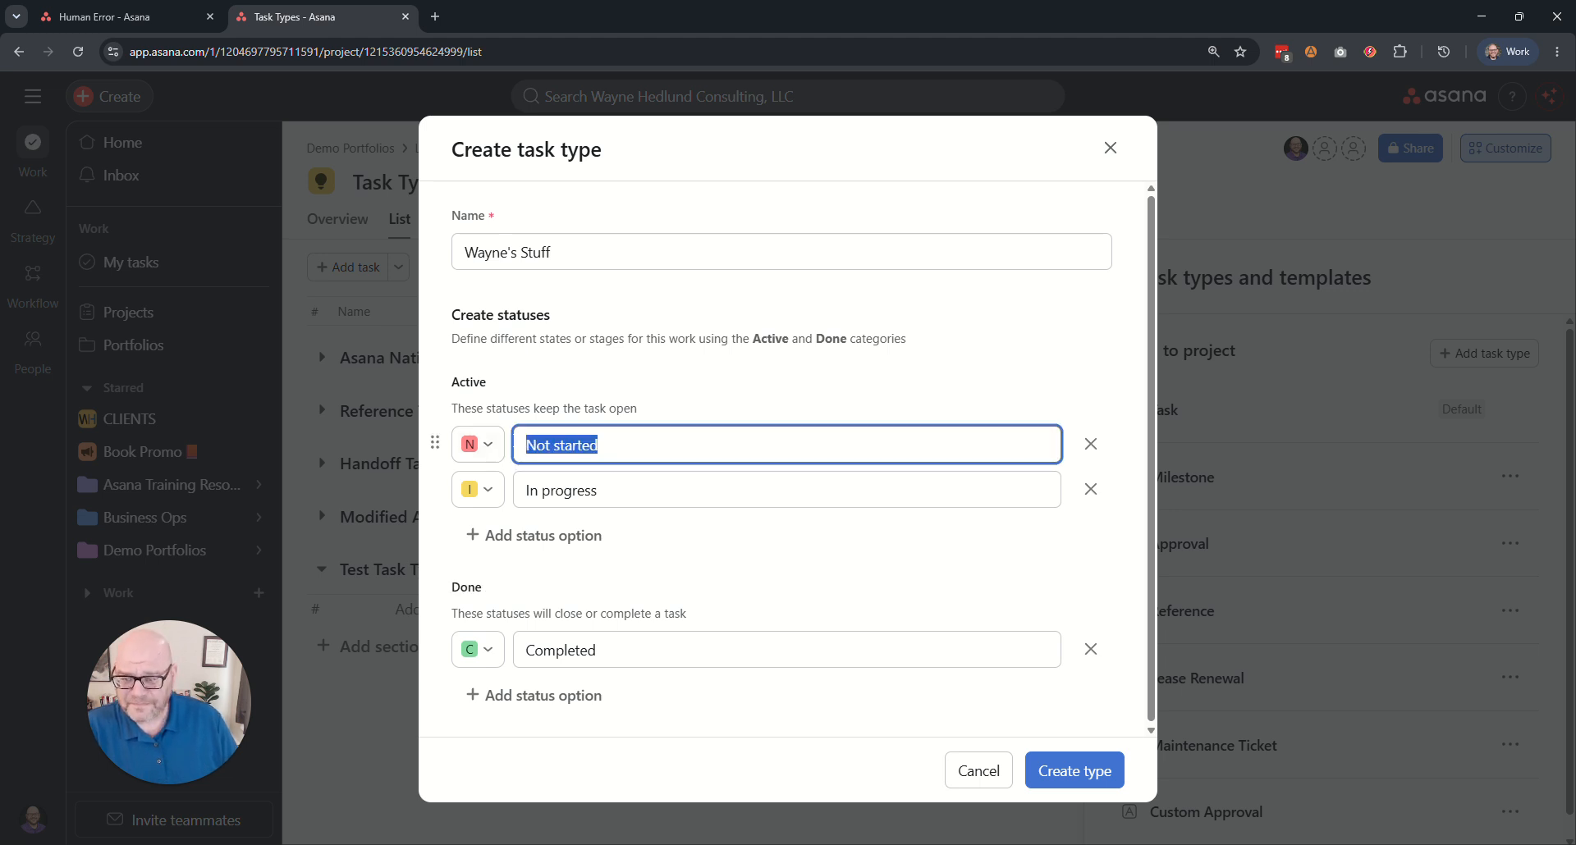
{"action": "left_click", "coordinate": [494, 452]}
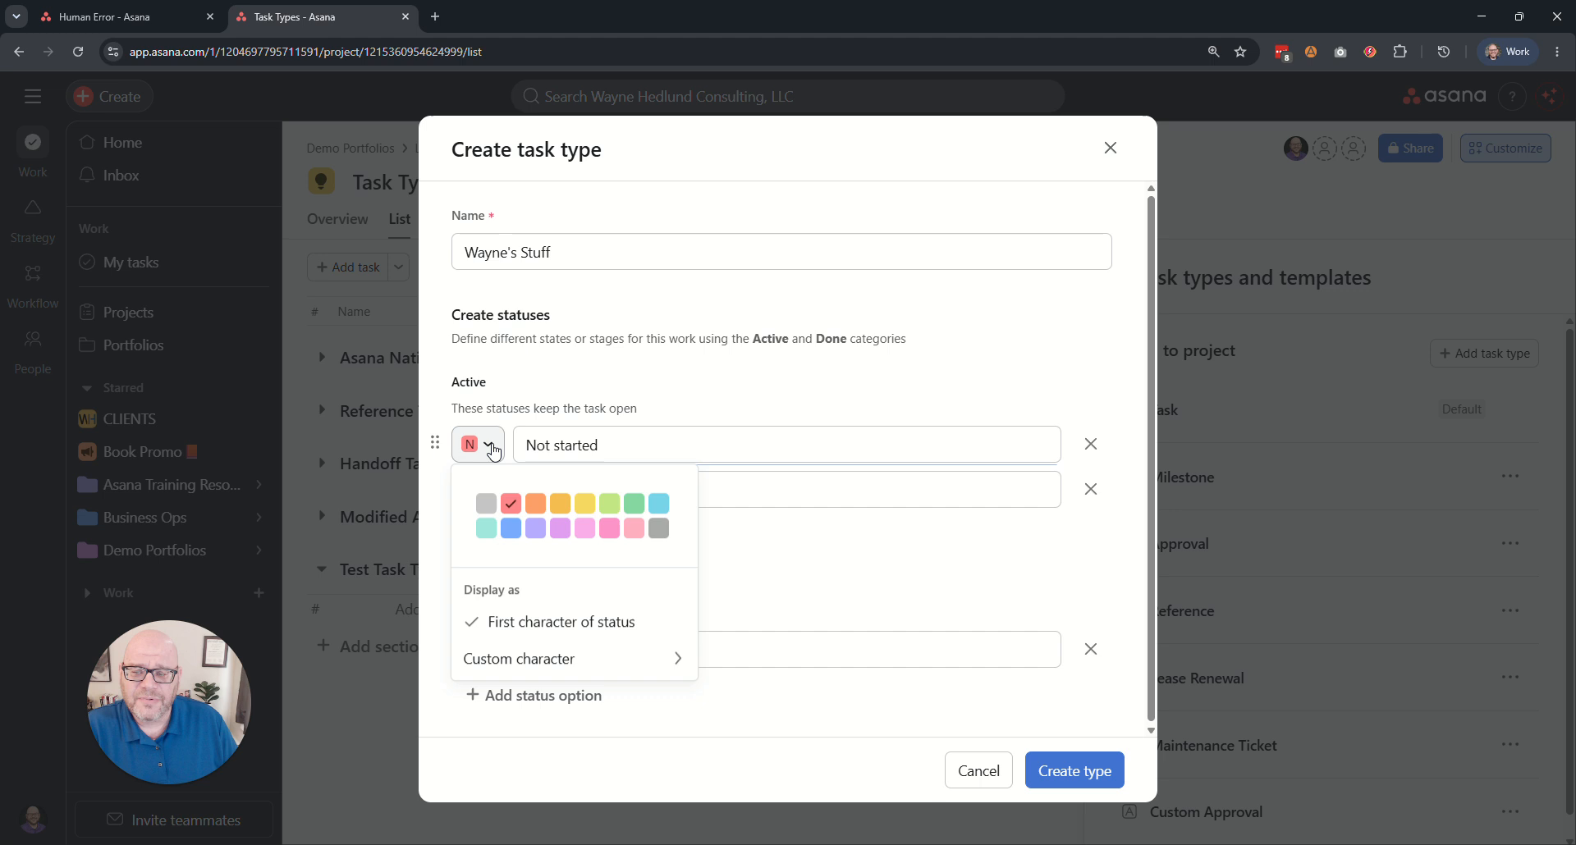
{"action": "left_click", "coordinate": [486, 504]}
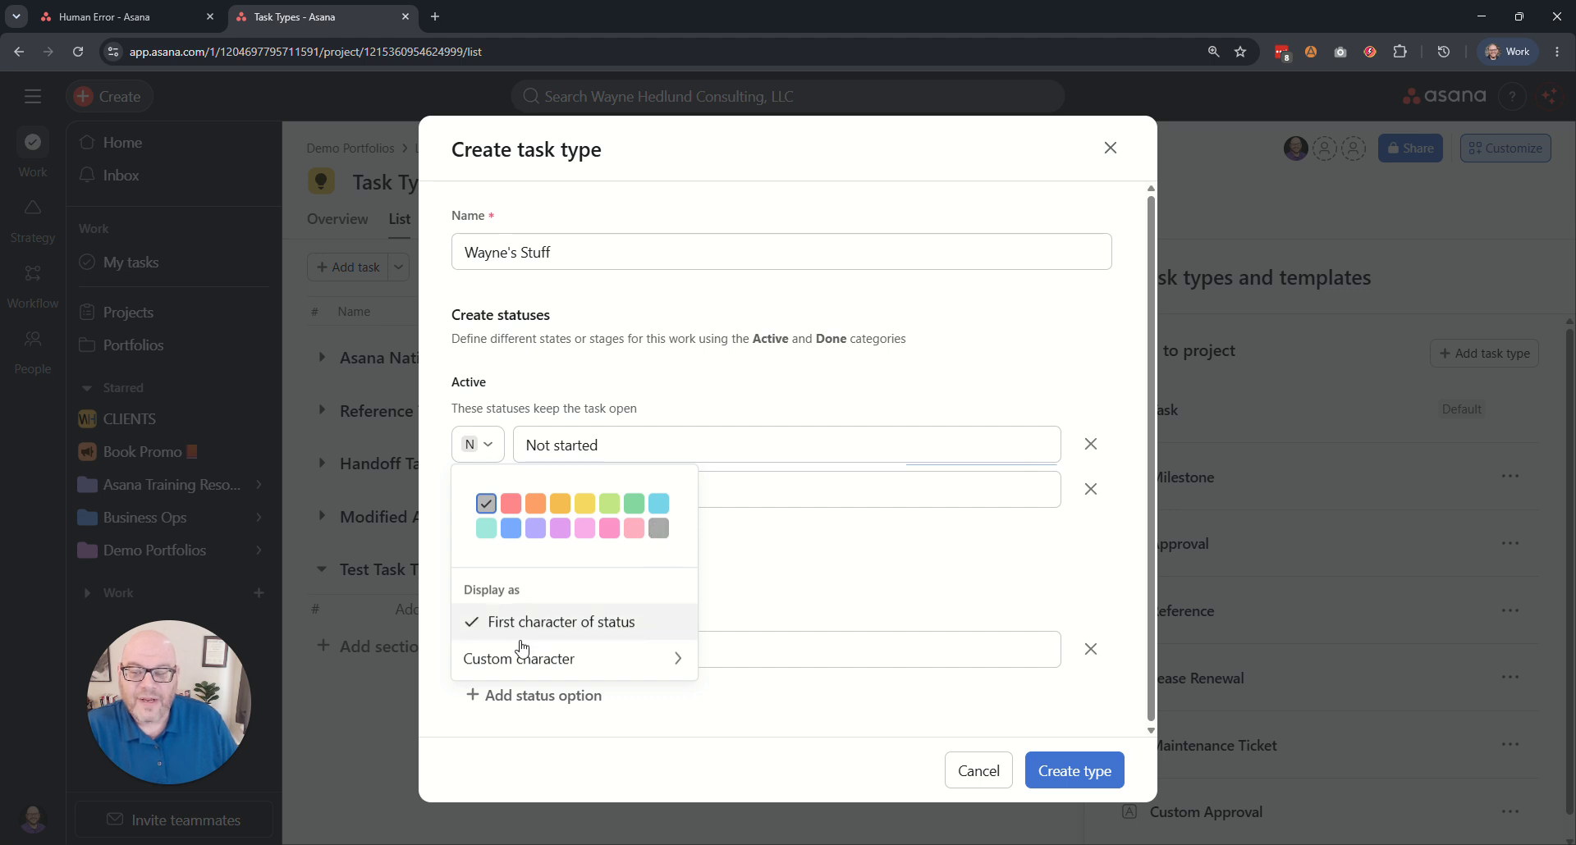
{"action": "mouse_move", "coordinate": [539, 669]}
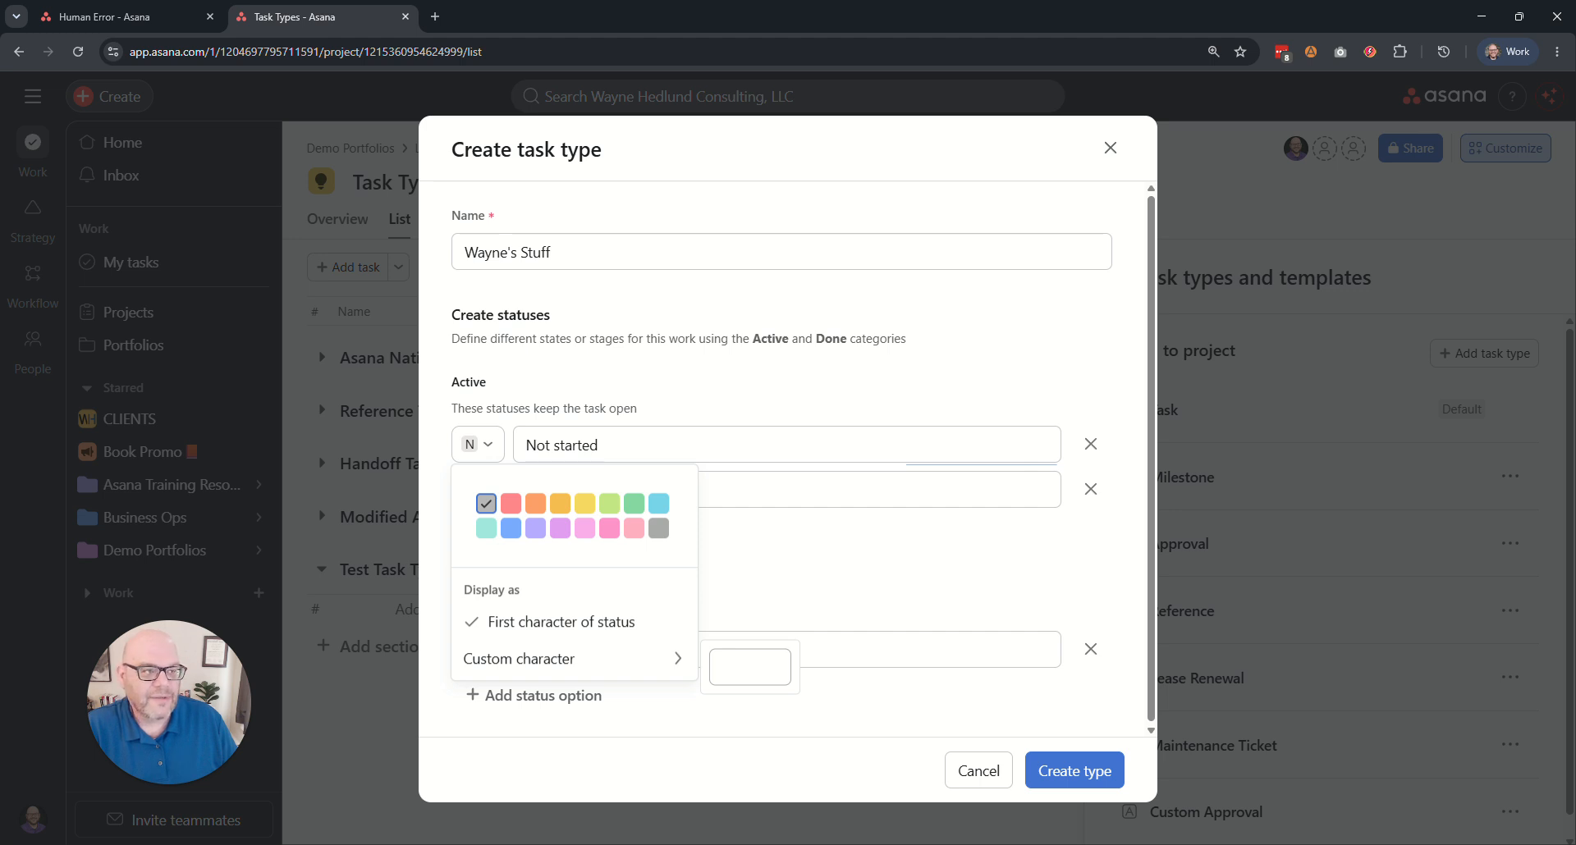
{"action": "left_click", "coordinate": [749, 667]}
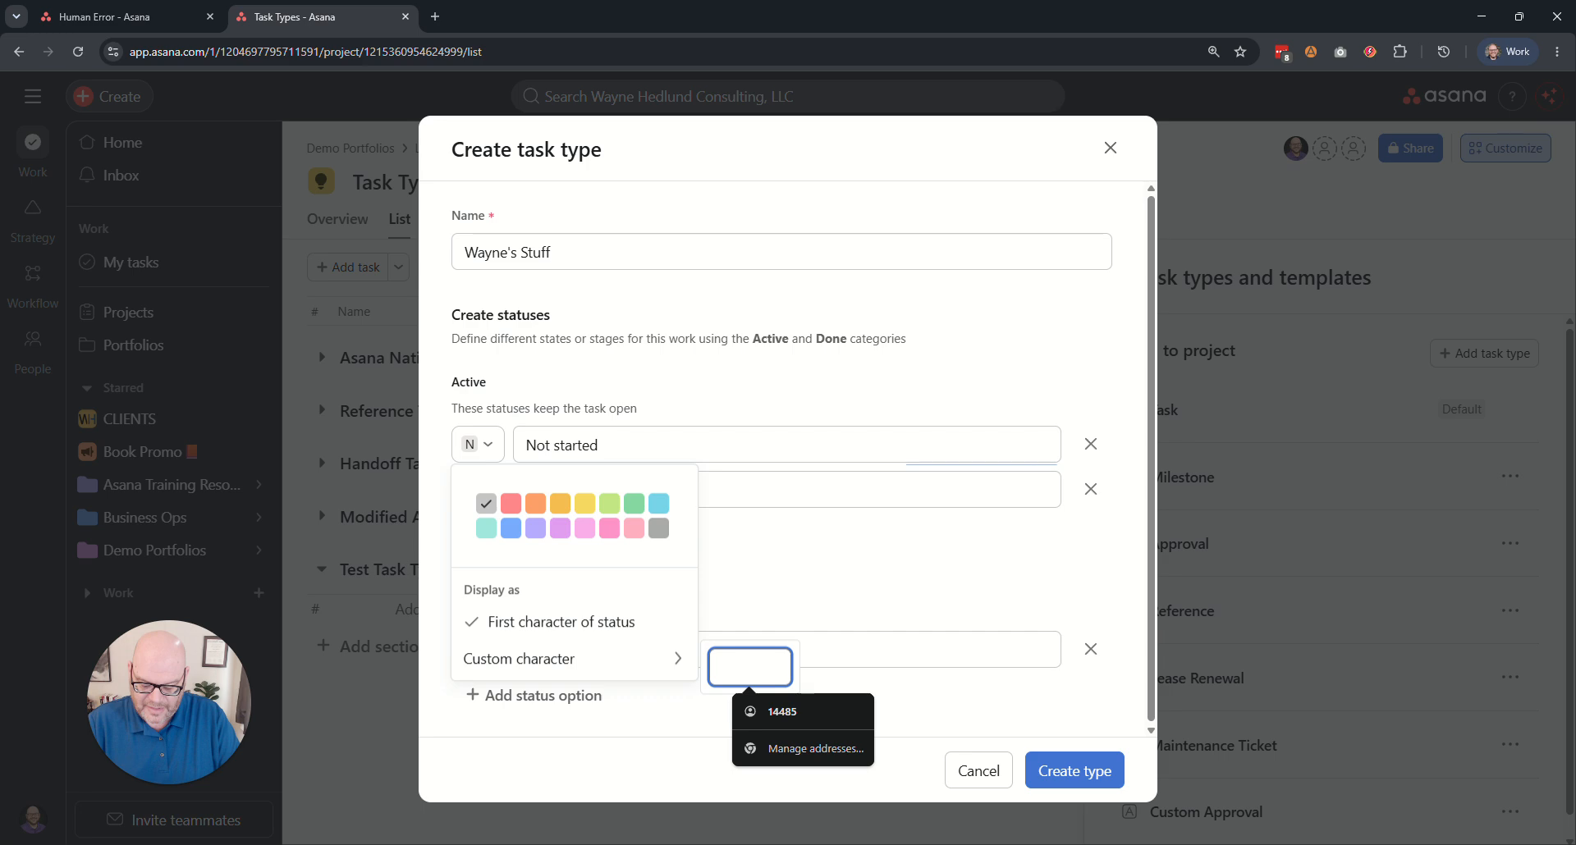
{"action": "type", "text": "?"}
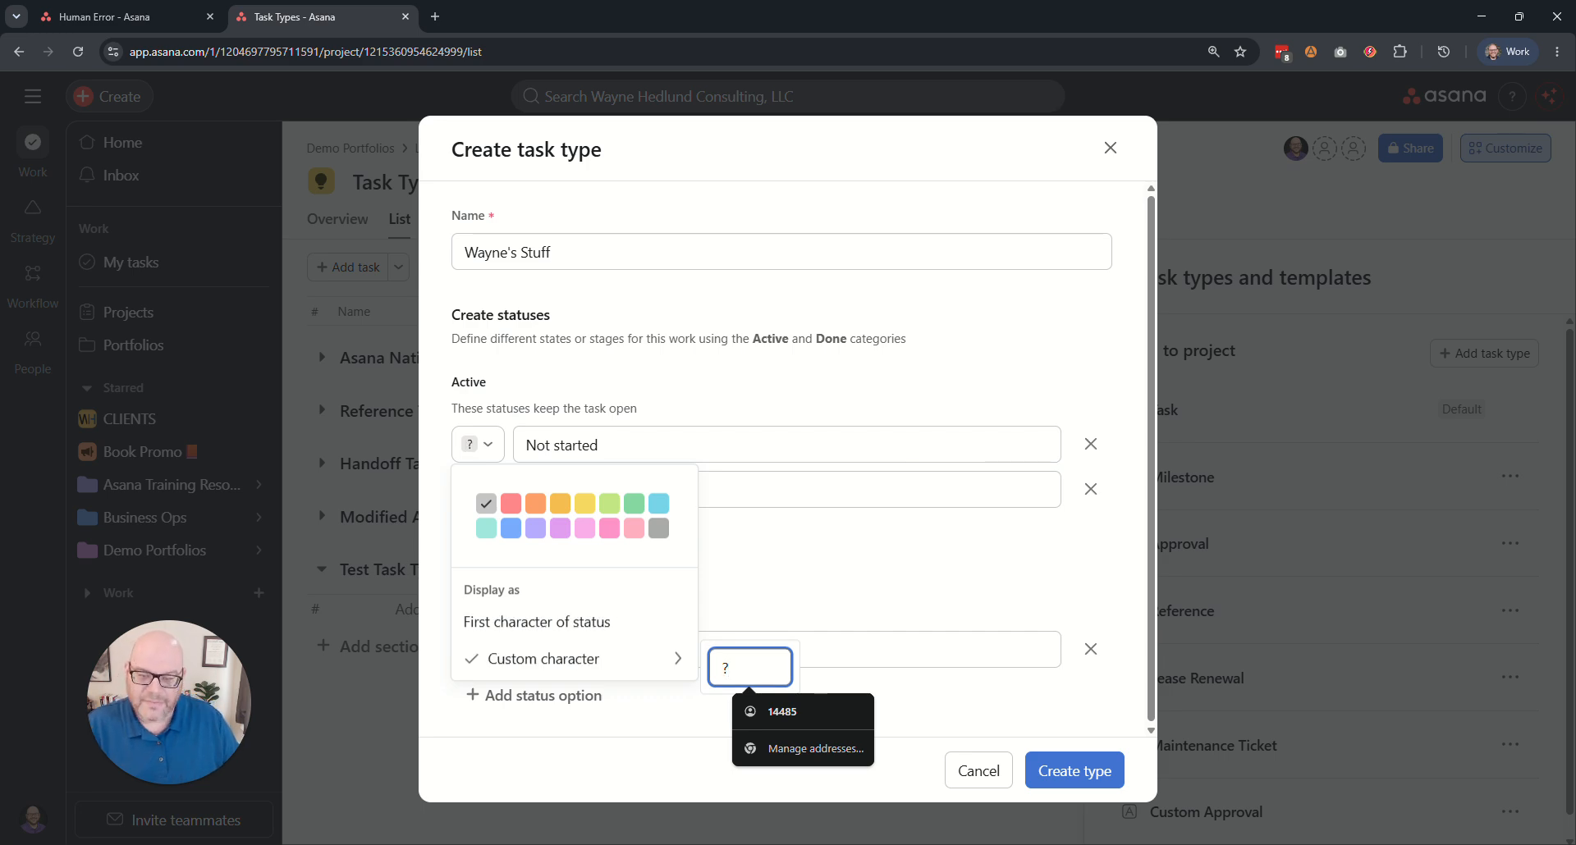
{"action": "left_click", "coordinate": [740, 565]}
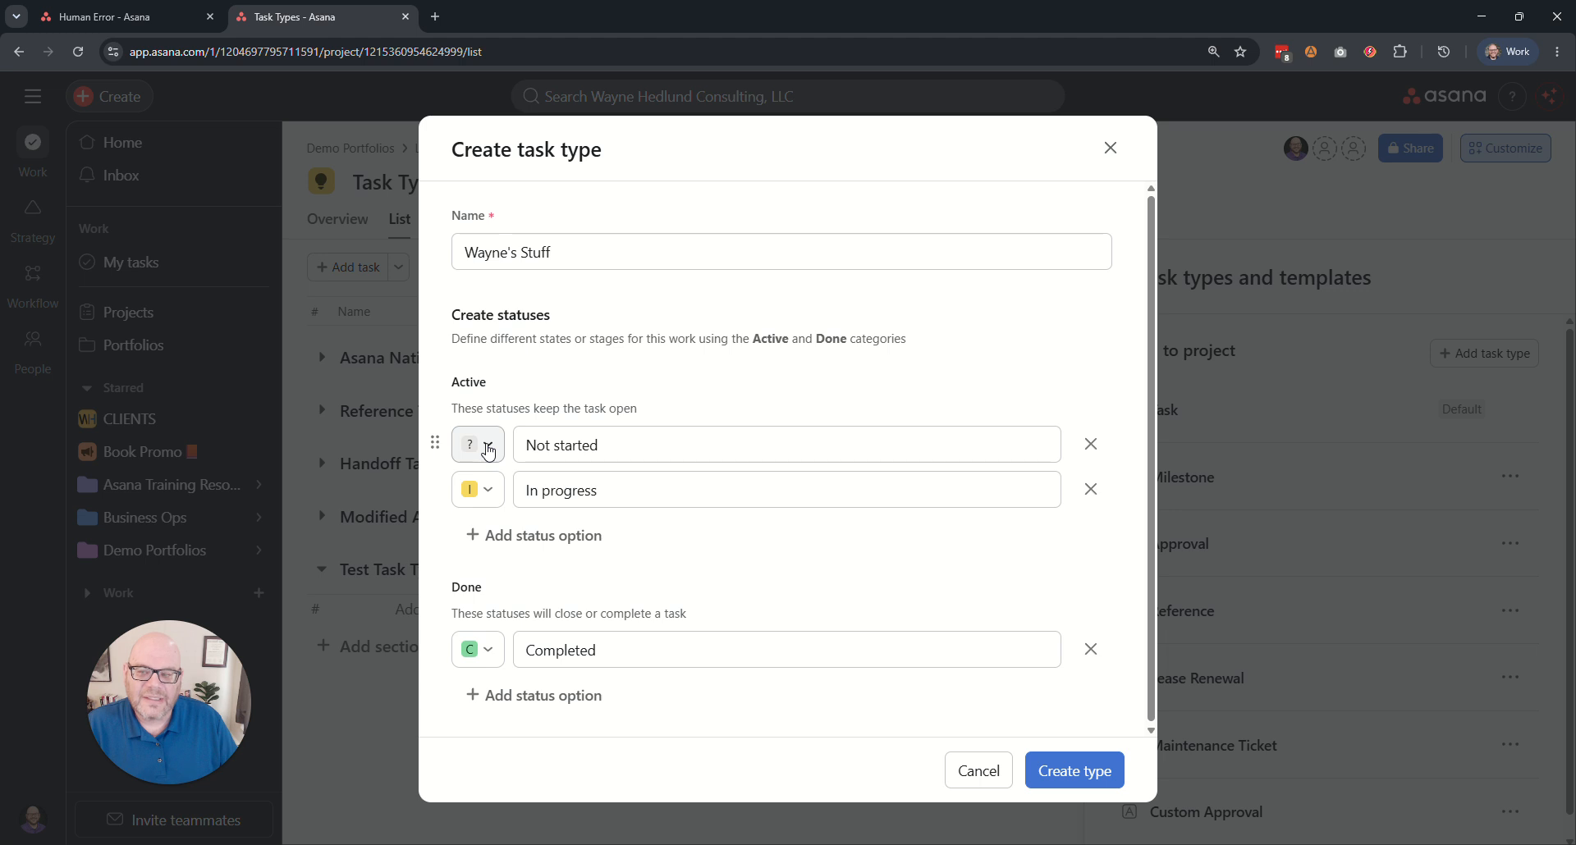
Rename the In progress status to Waiting on followed by the owner's first name, and color it purple.
{"action": "left_click", "coordinate": [597, 490]}
{"action": "left_click_drag", "start_coordinate": [598, 490], "coordinate": [516, 490]}
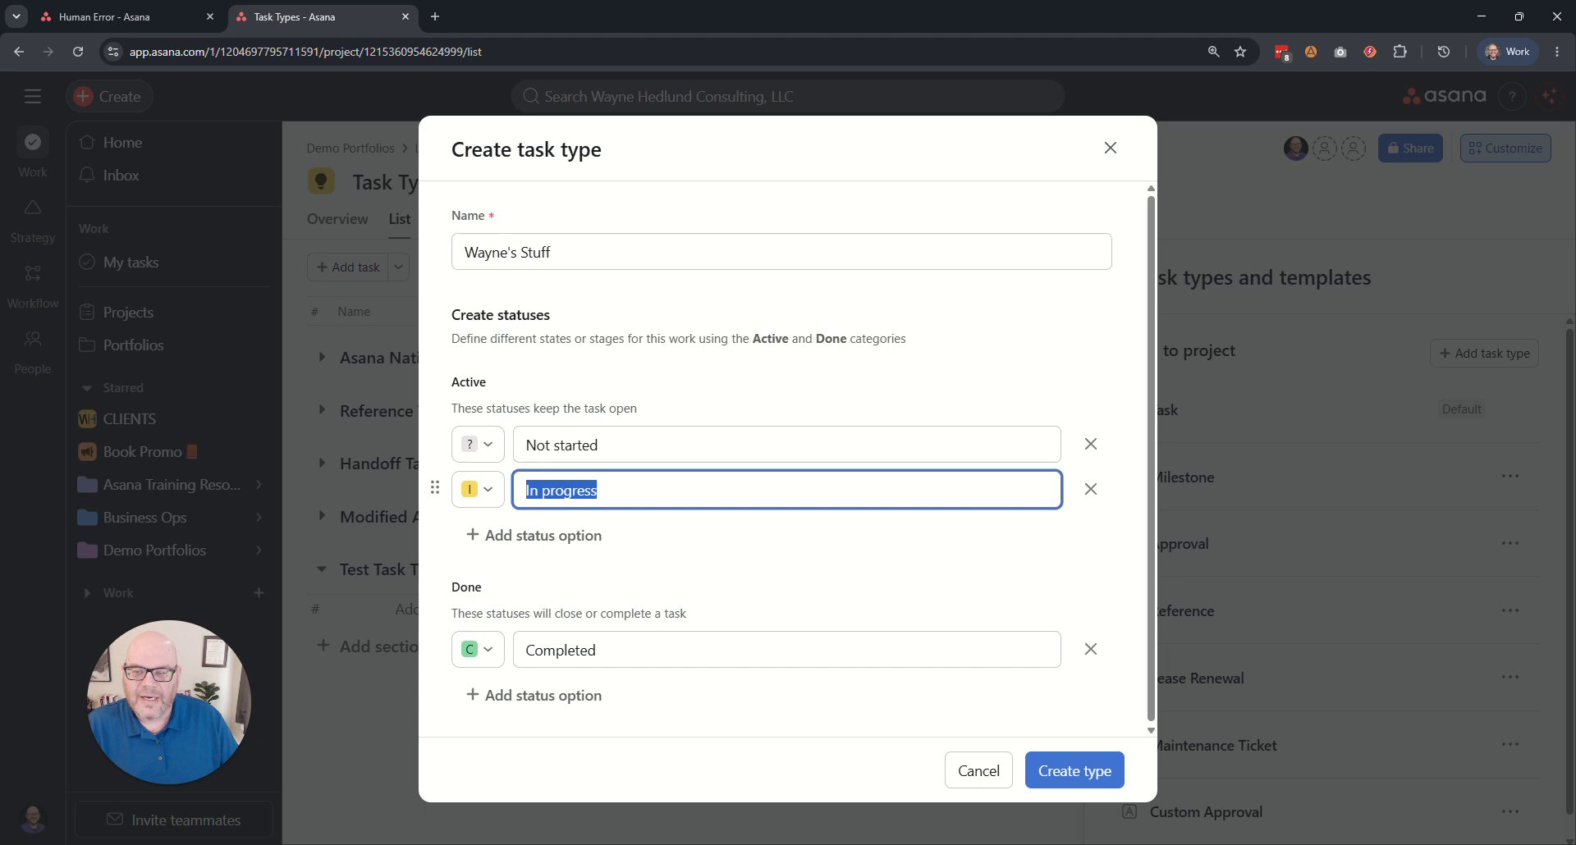
{"action": "type", "text": "Waiting on Wayne"}
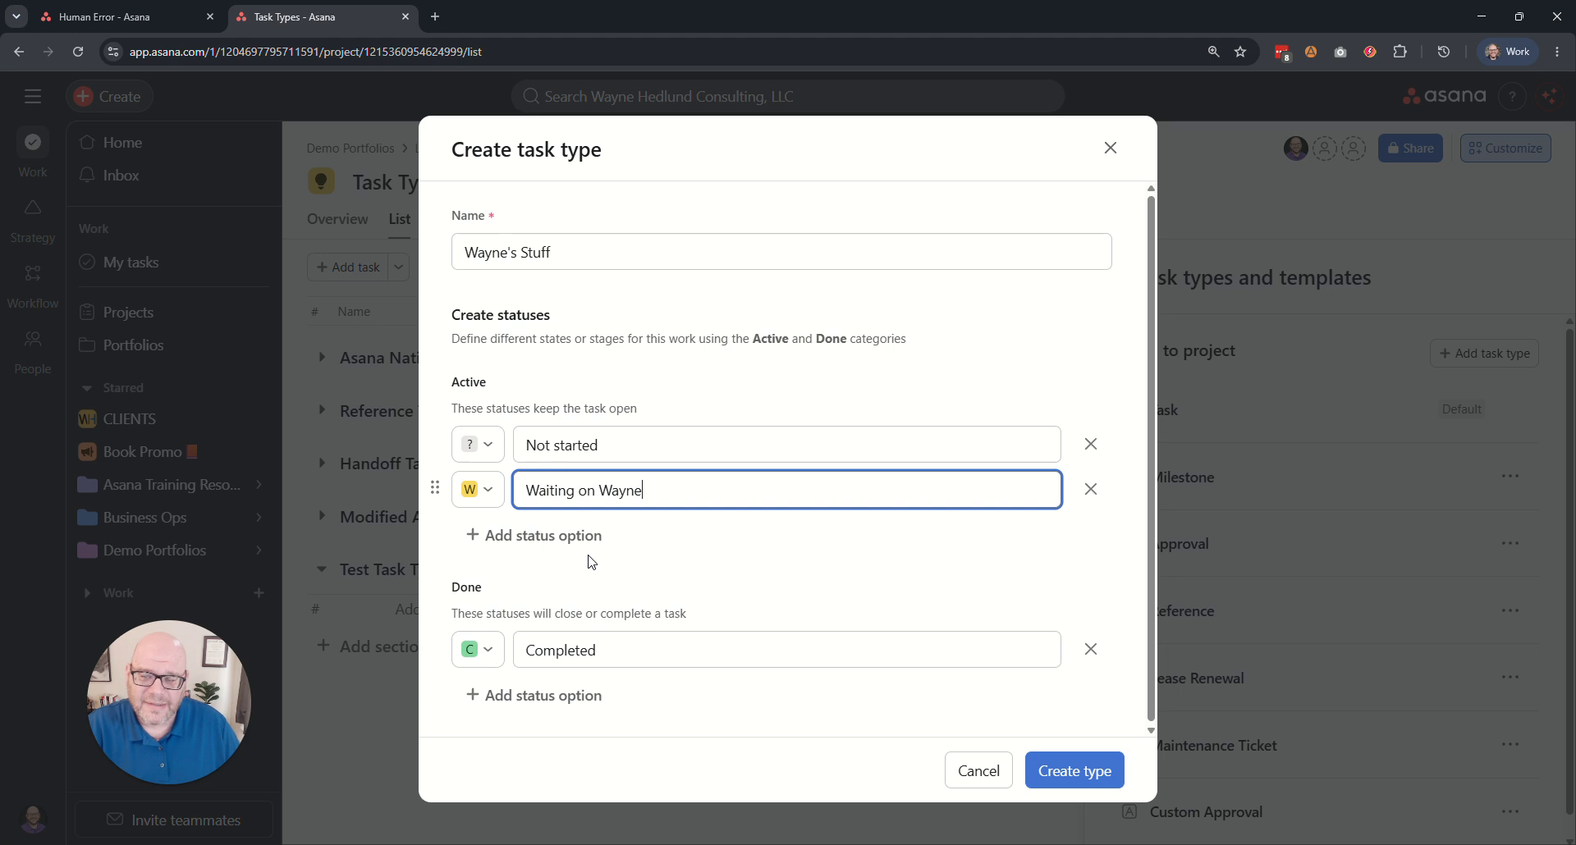
{"action": "left_click", "coordinate": [490, 491]}
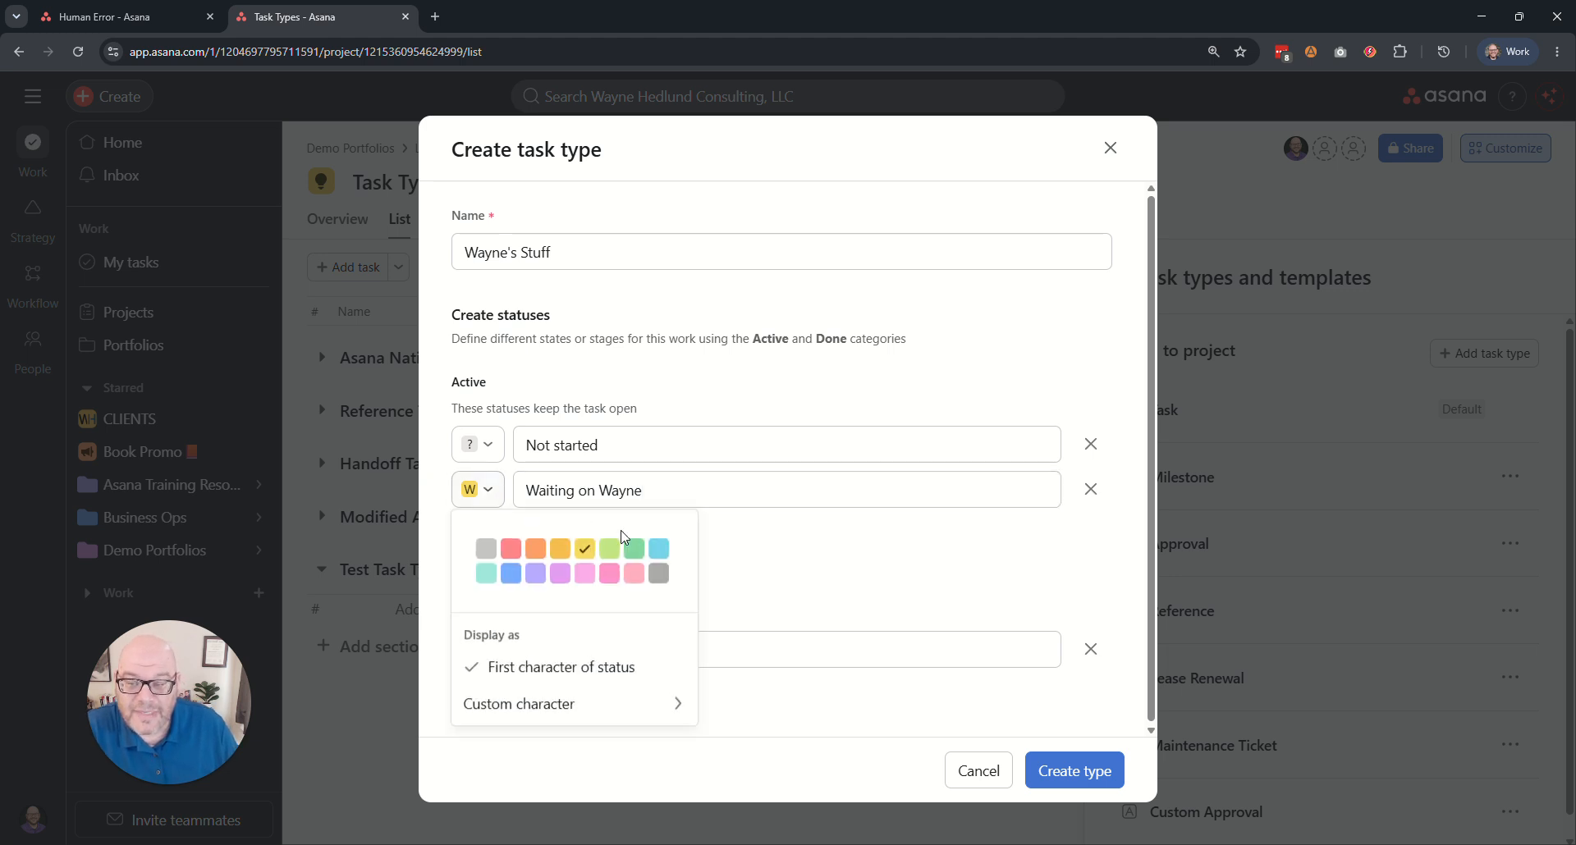
{"action": "left_click", "coordinate": [560, 573]}
{"action": "left_click", "coordinate": [802, 550]}
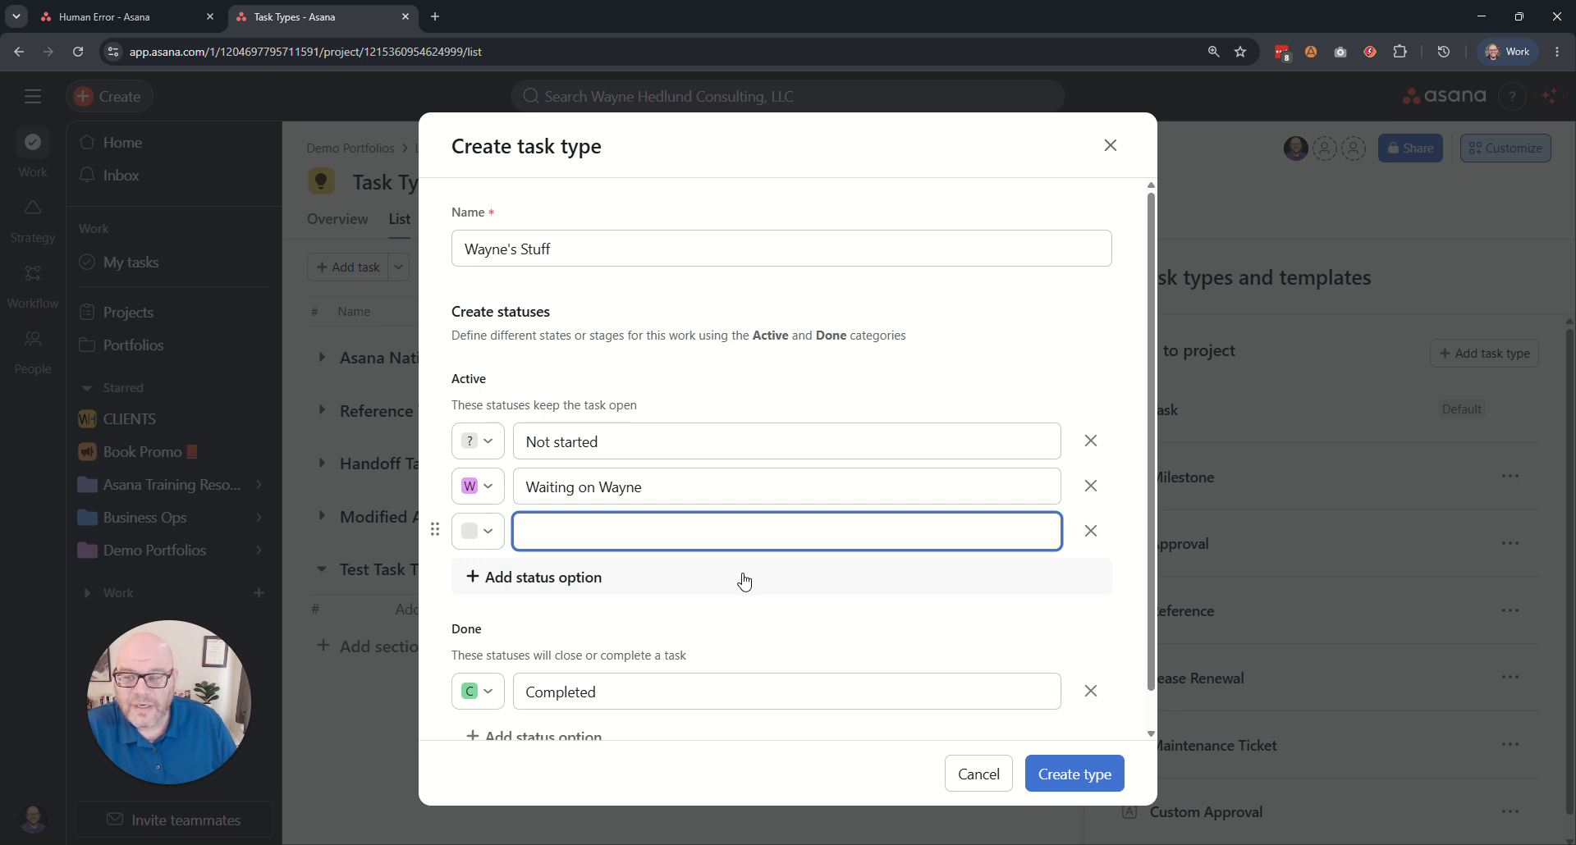
Add an Active status option named In Progress, colored light green with P as its custom character.
{"action": "type", "text": "In Progress"}
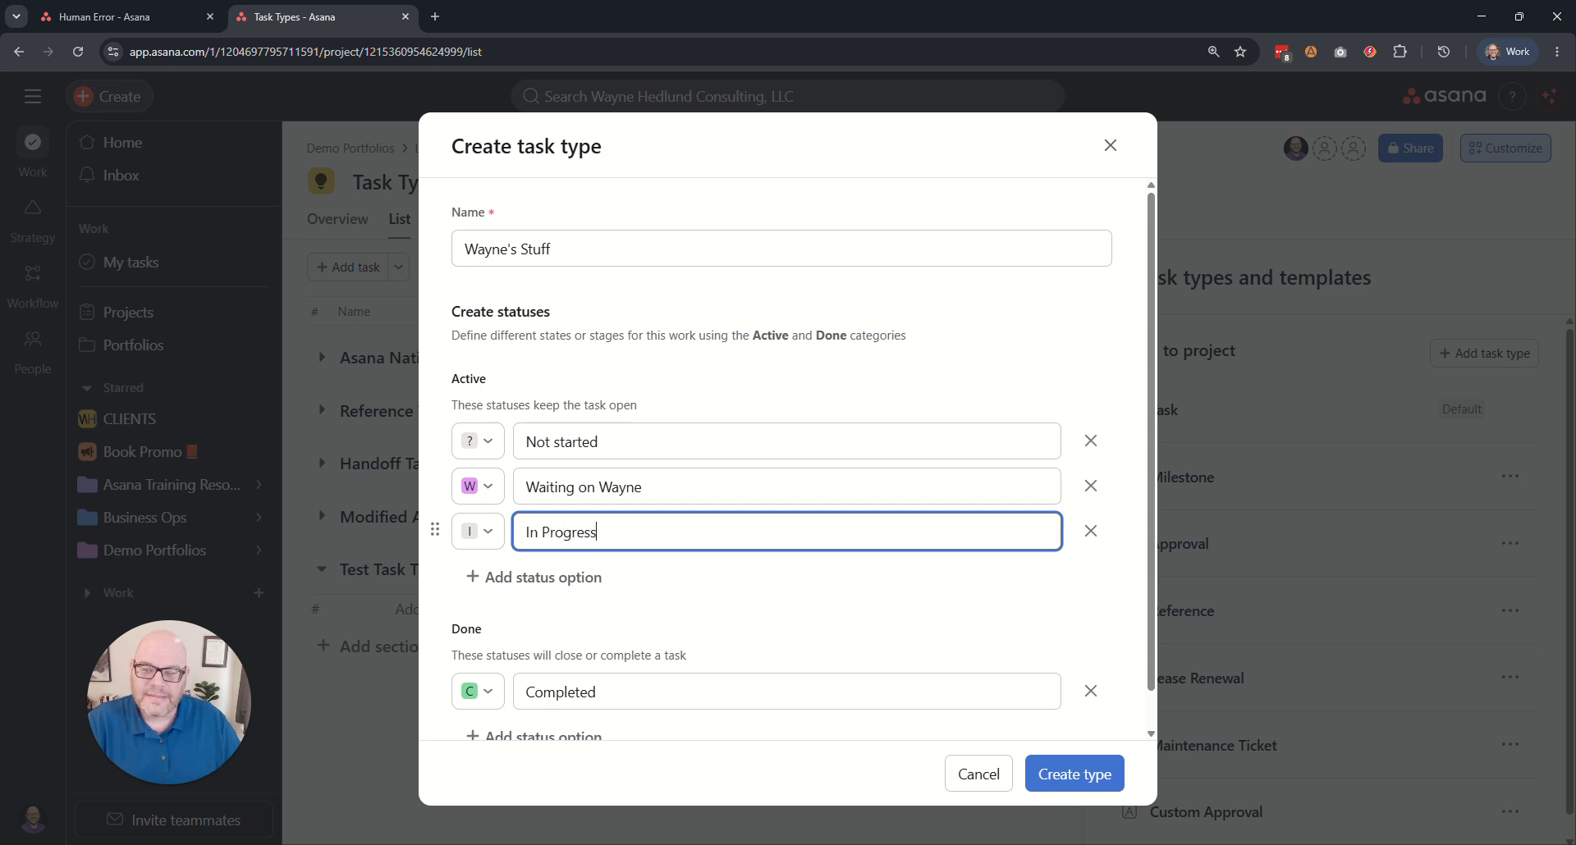
{"action": "left_click", "coordinate": [484, 532]}
{"action": "left_click", "coordinate": [608, 591]}
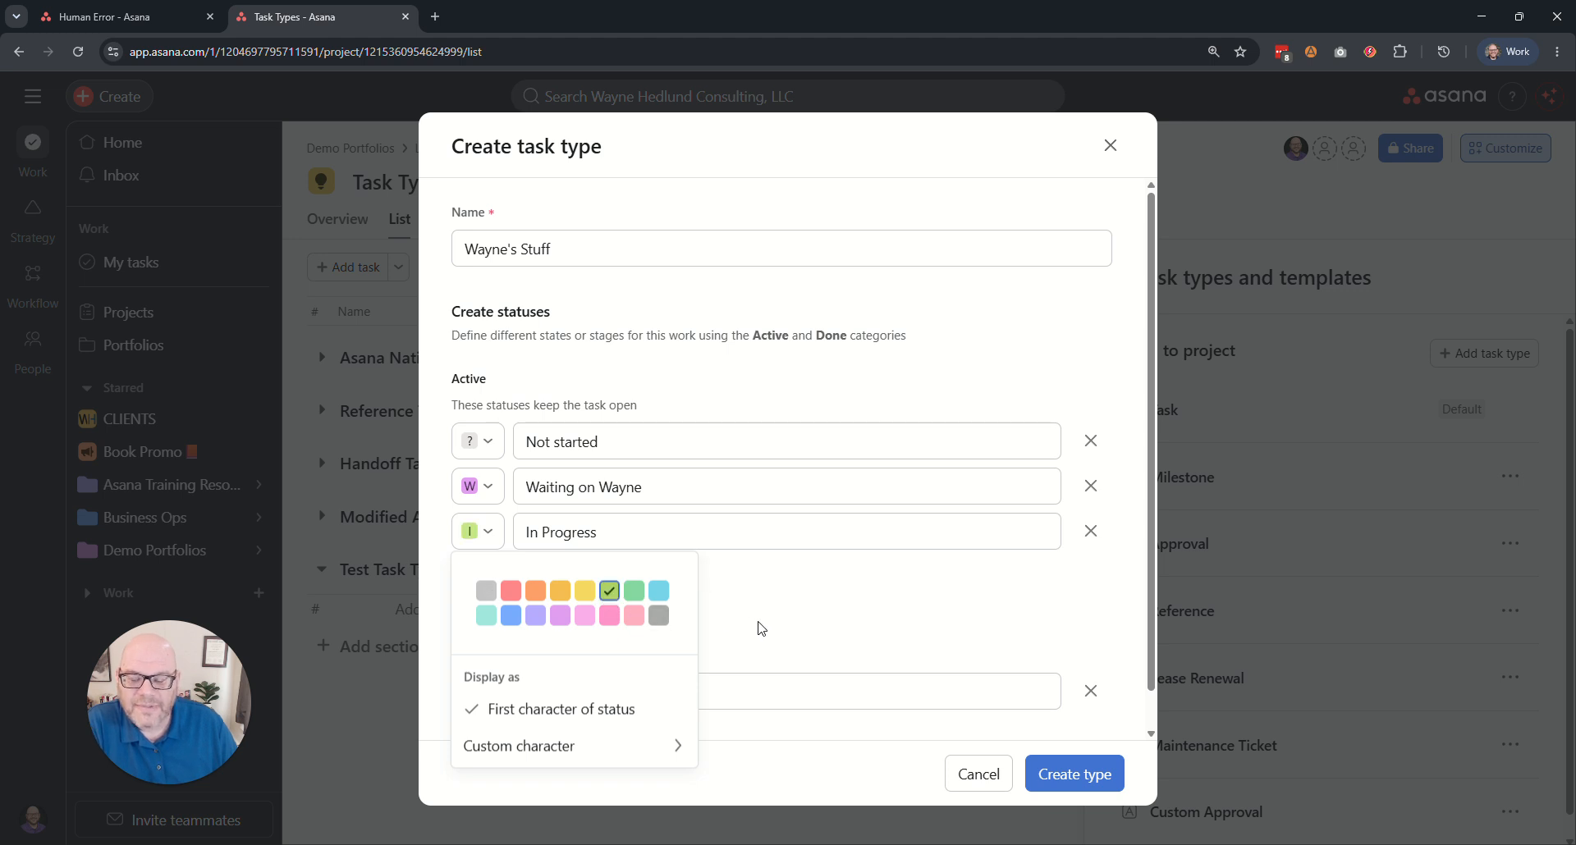
{"action": "mouse_move", "coordinate": [460, 755]}
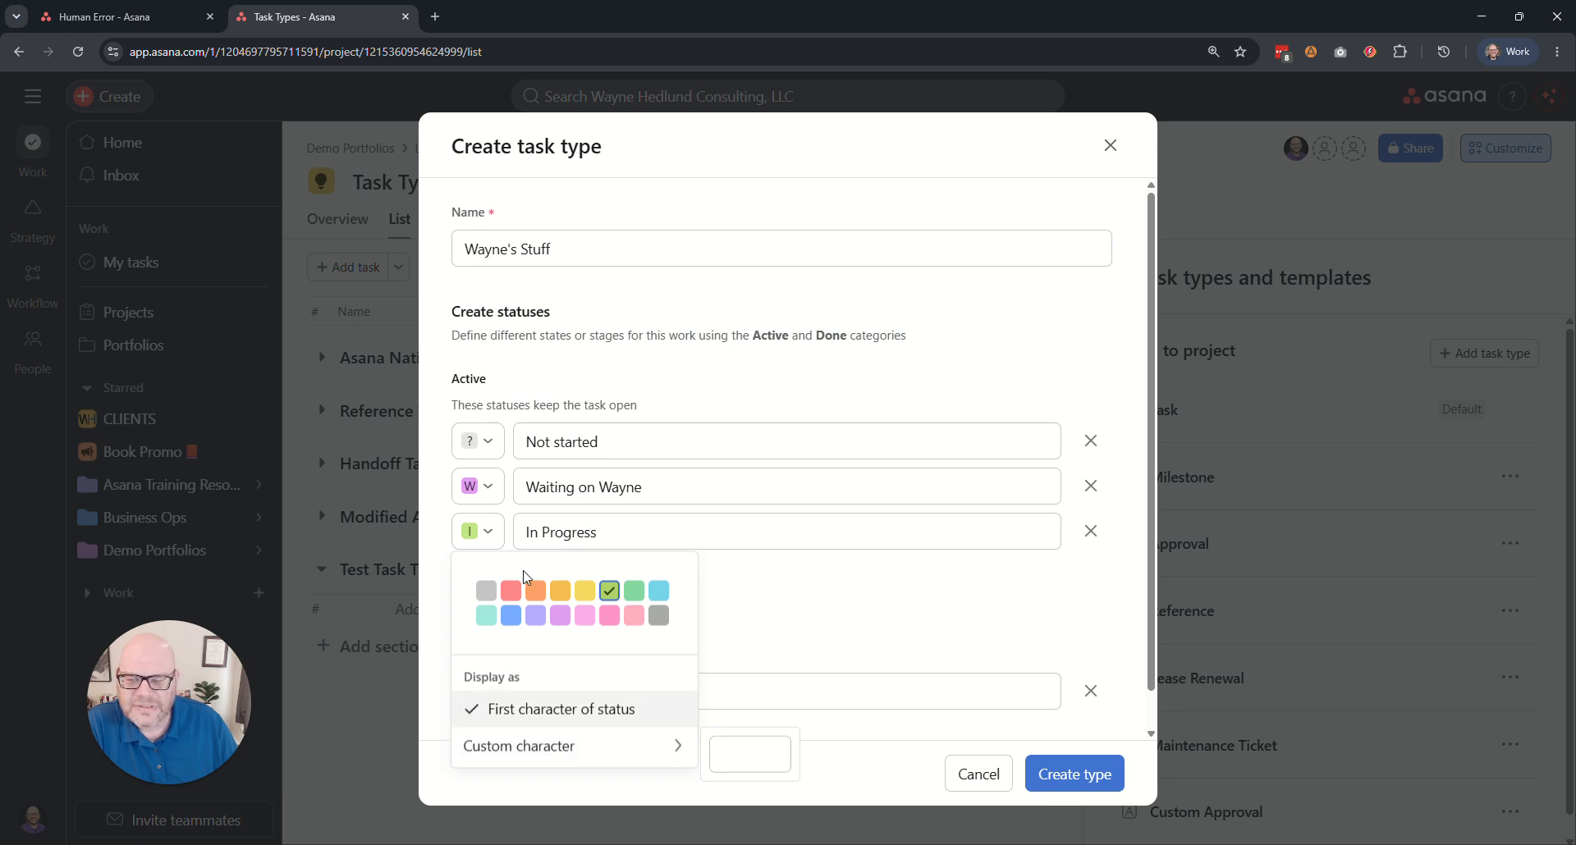
{"action": "left_click", "coordinate": [749, 755]}
{"action": "type", "text": "P"}
{"action": "left_click", "coordinate": [813, 607]}
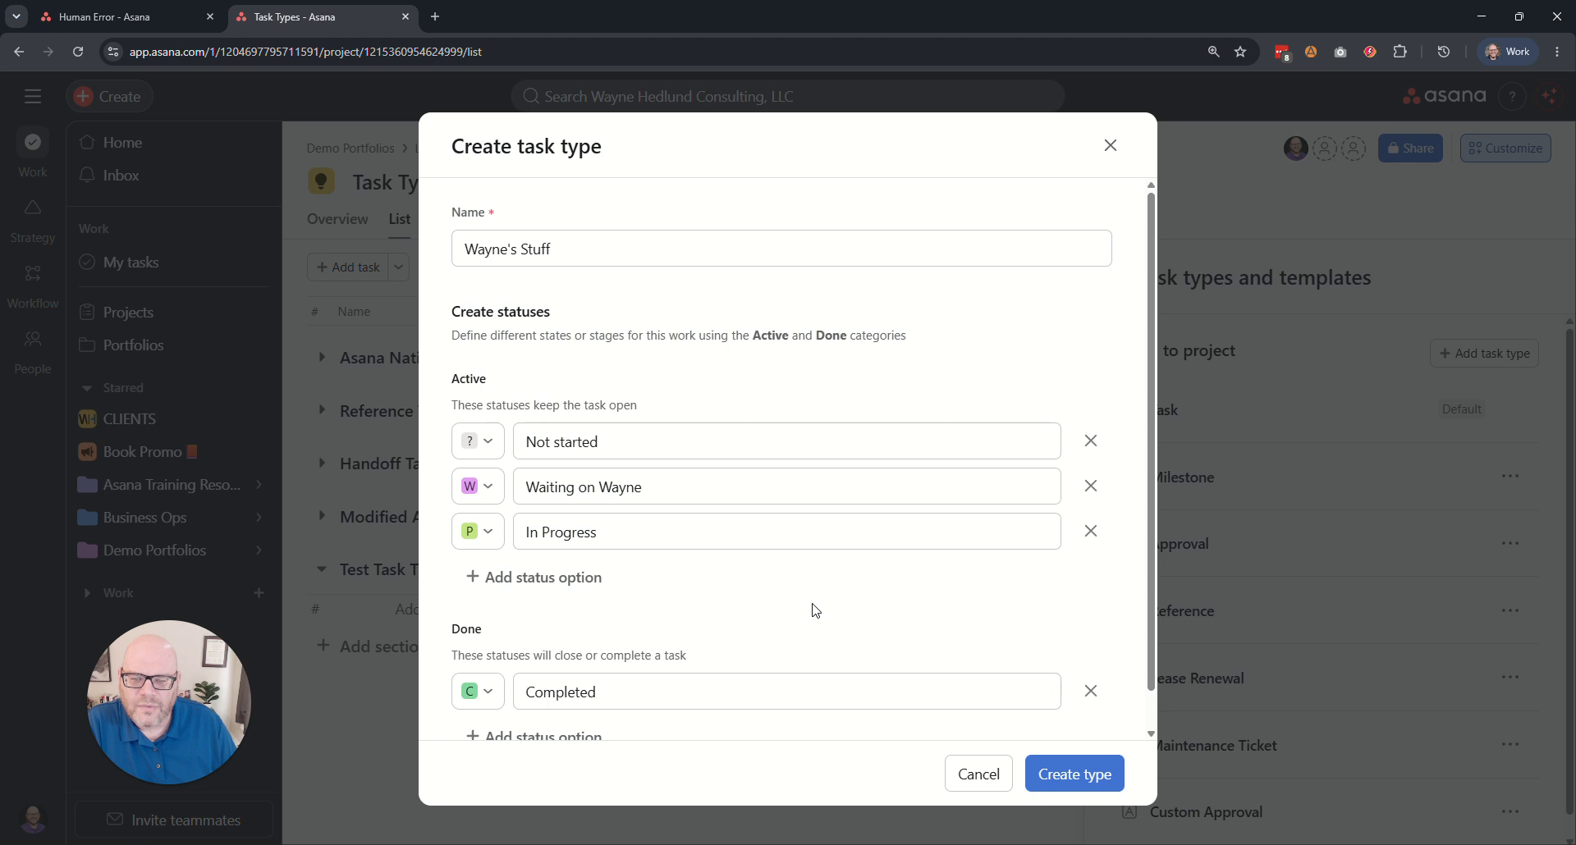
Give the Completed status under Done a check mark as its custom character.
{"action": "left_click_drag", "start_coordinate": [484, 629], "coordinate": [451, 630]}
{"action": "left_click", "coordinate": [547, 631]}
{"action": "scroll", "coordinate": [769, 616], "scroll_direction": "down", "scroll_amount": 1}
{"action": "left_click", "coordinate": [517, 654]}
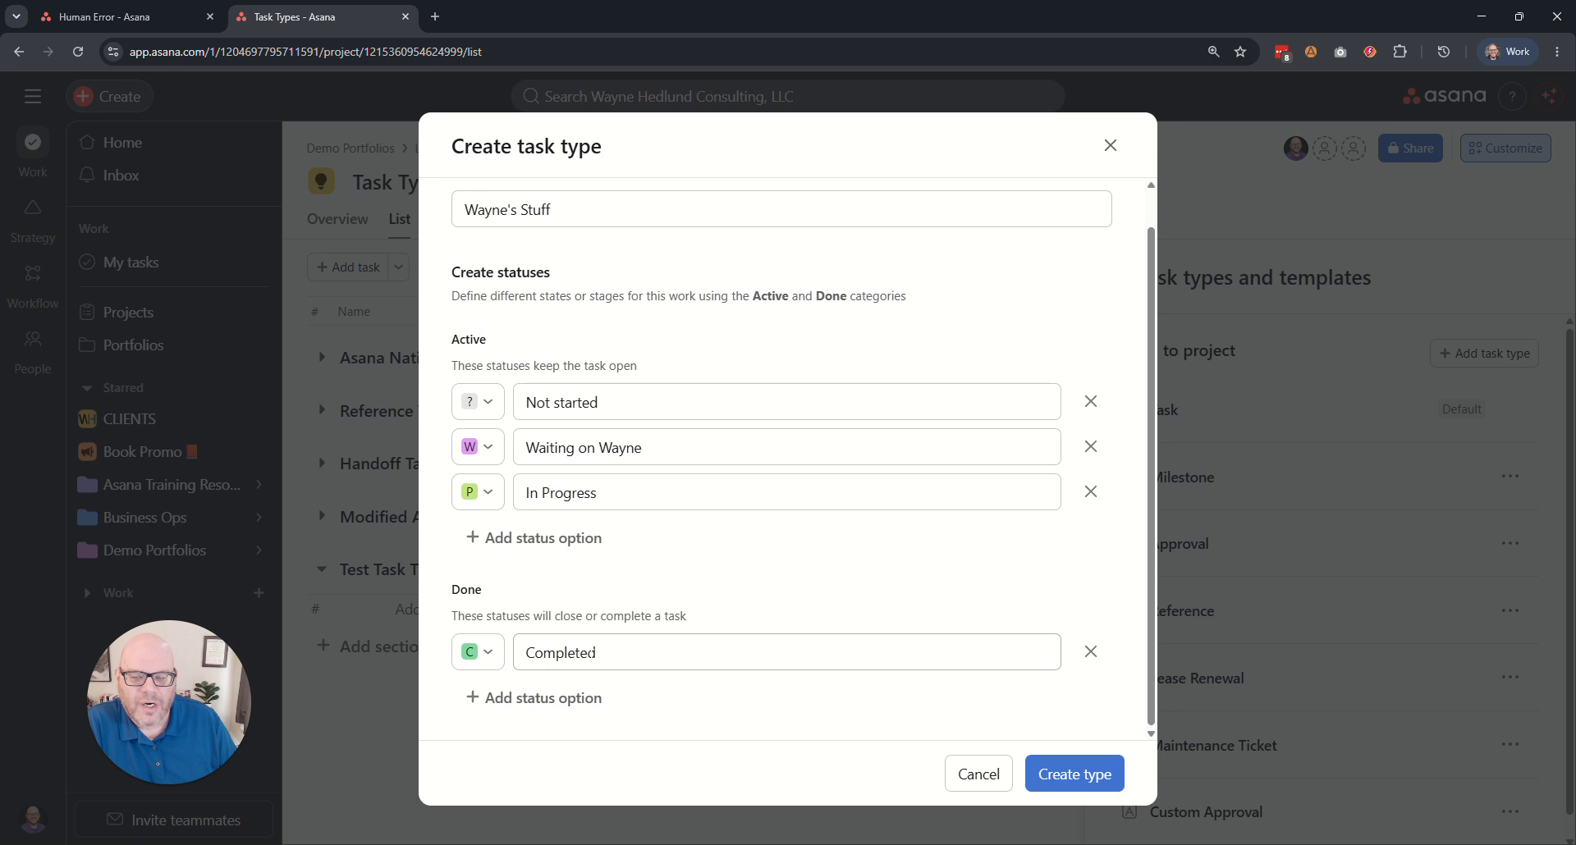
{"action": "left_click", "coordinate": [489, 653]}
{"action": "mouse_move", "coordinate": [526, 613]}
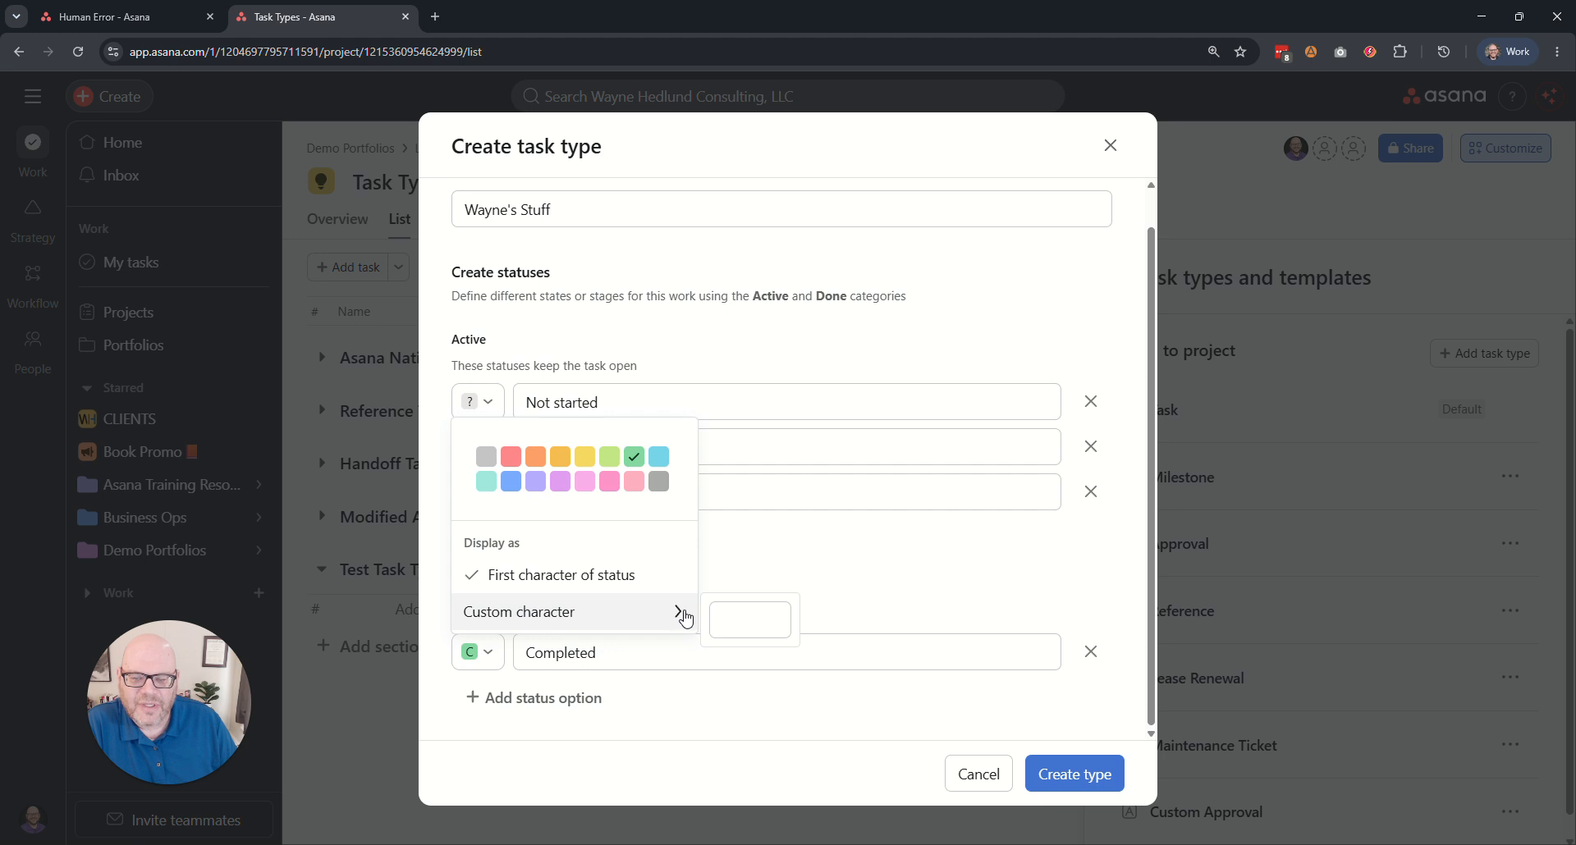
{"action": "left_click", "coordinate": [734, 620]}
{"action": "type", "text": ".check"}
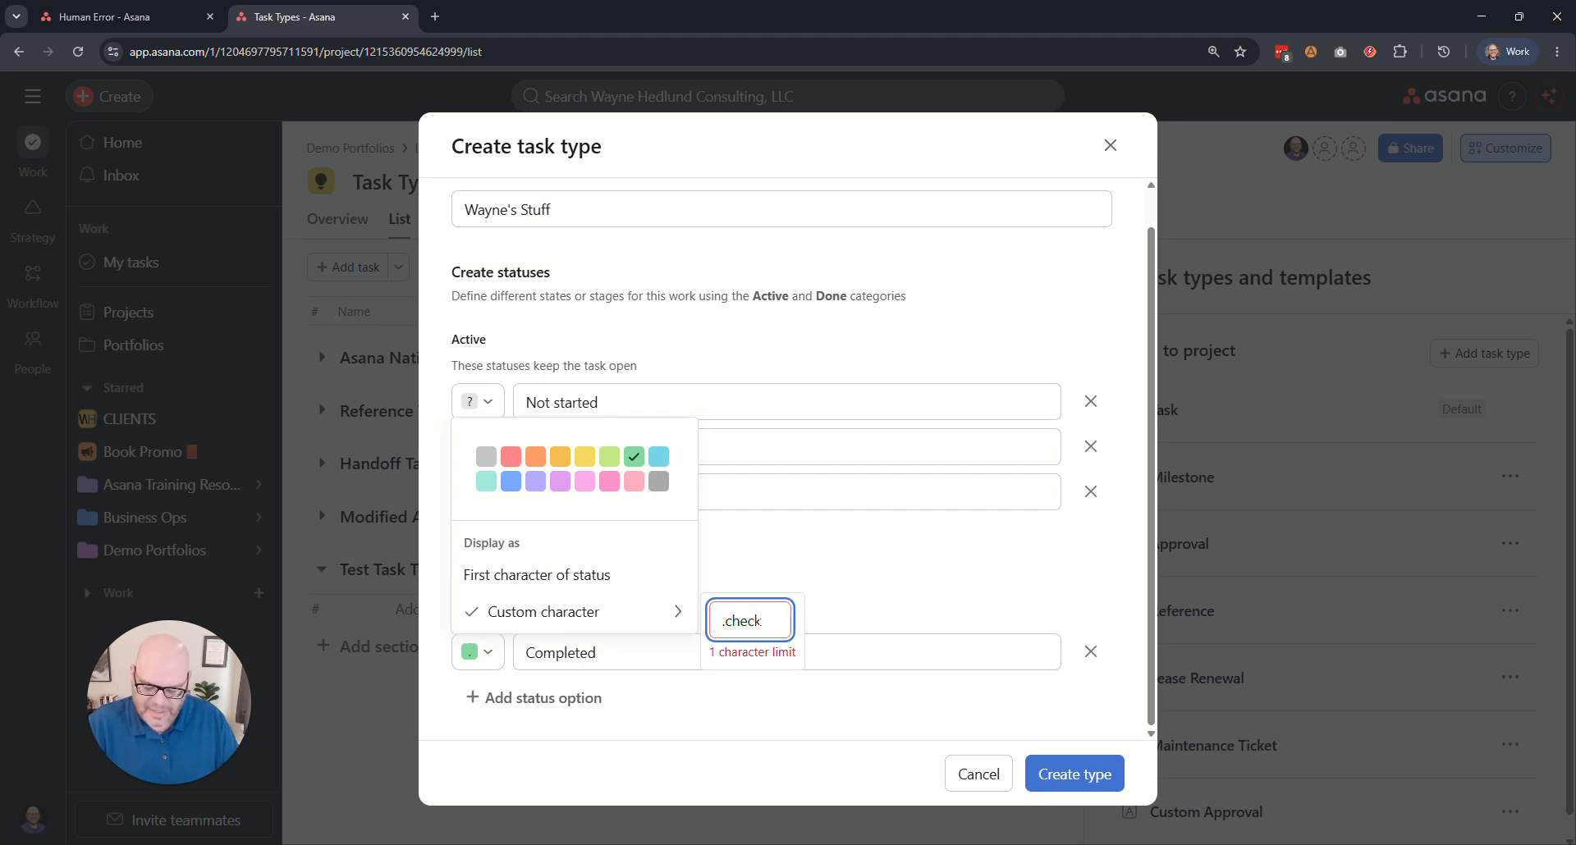
{"action": "key", "text": "ctrl+a"}
{"action": "type", "text": "✓"}
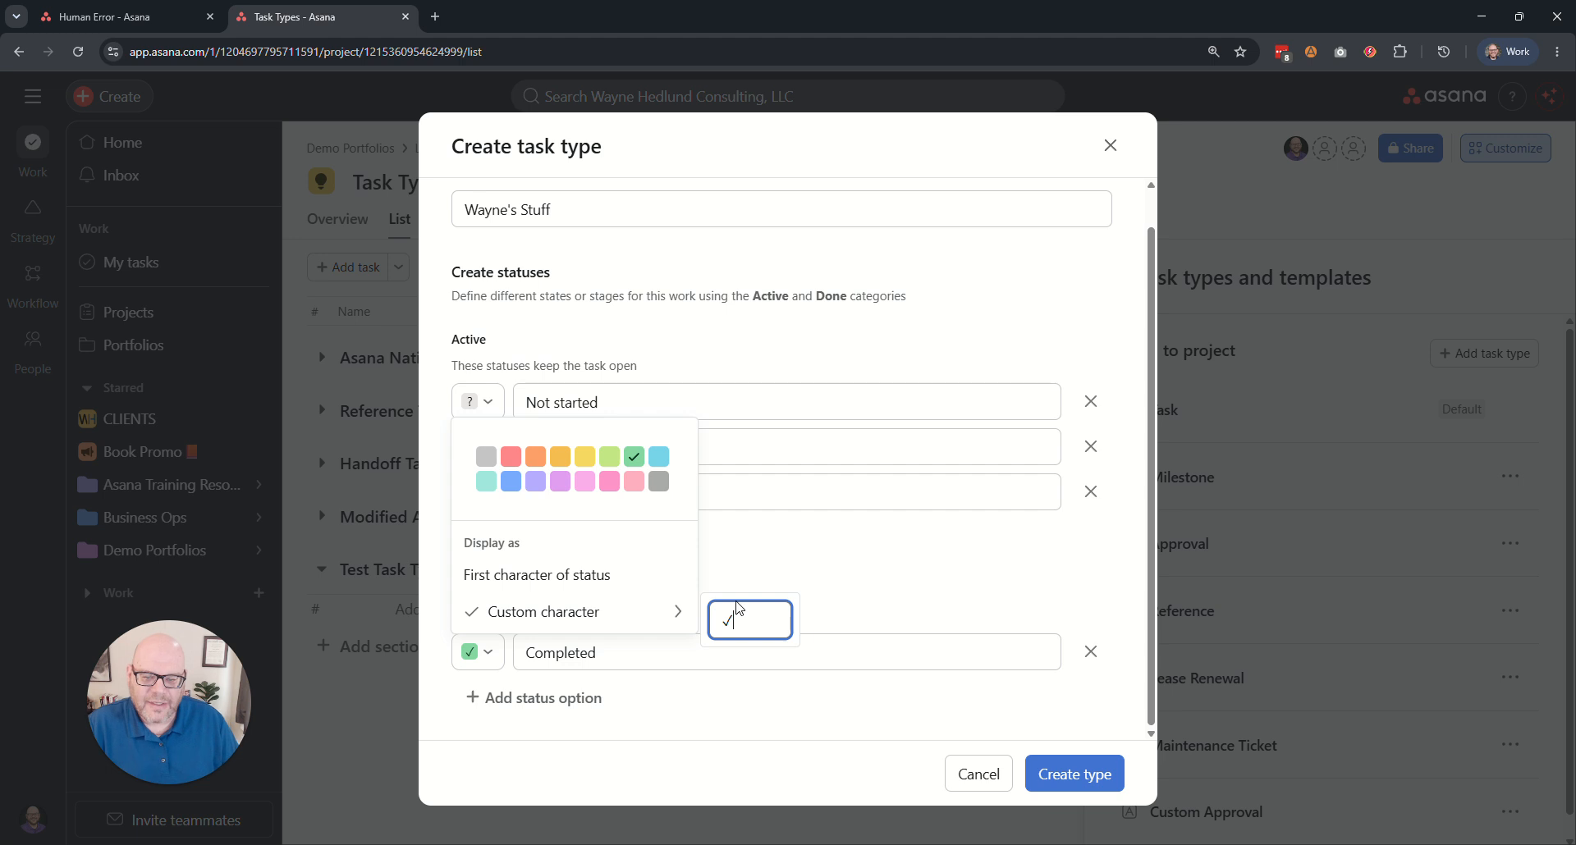
{"action": "left_click", "coordinate": [862, 591]}
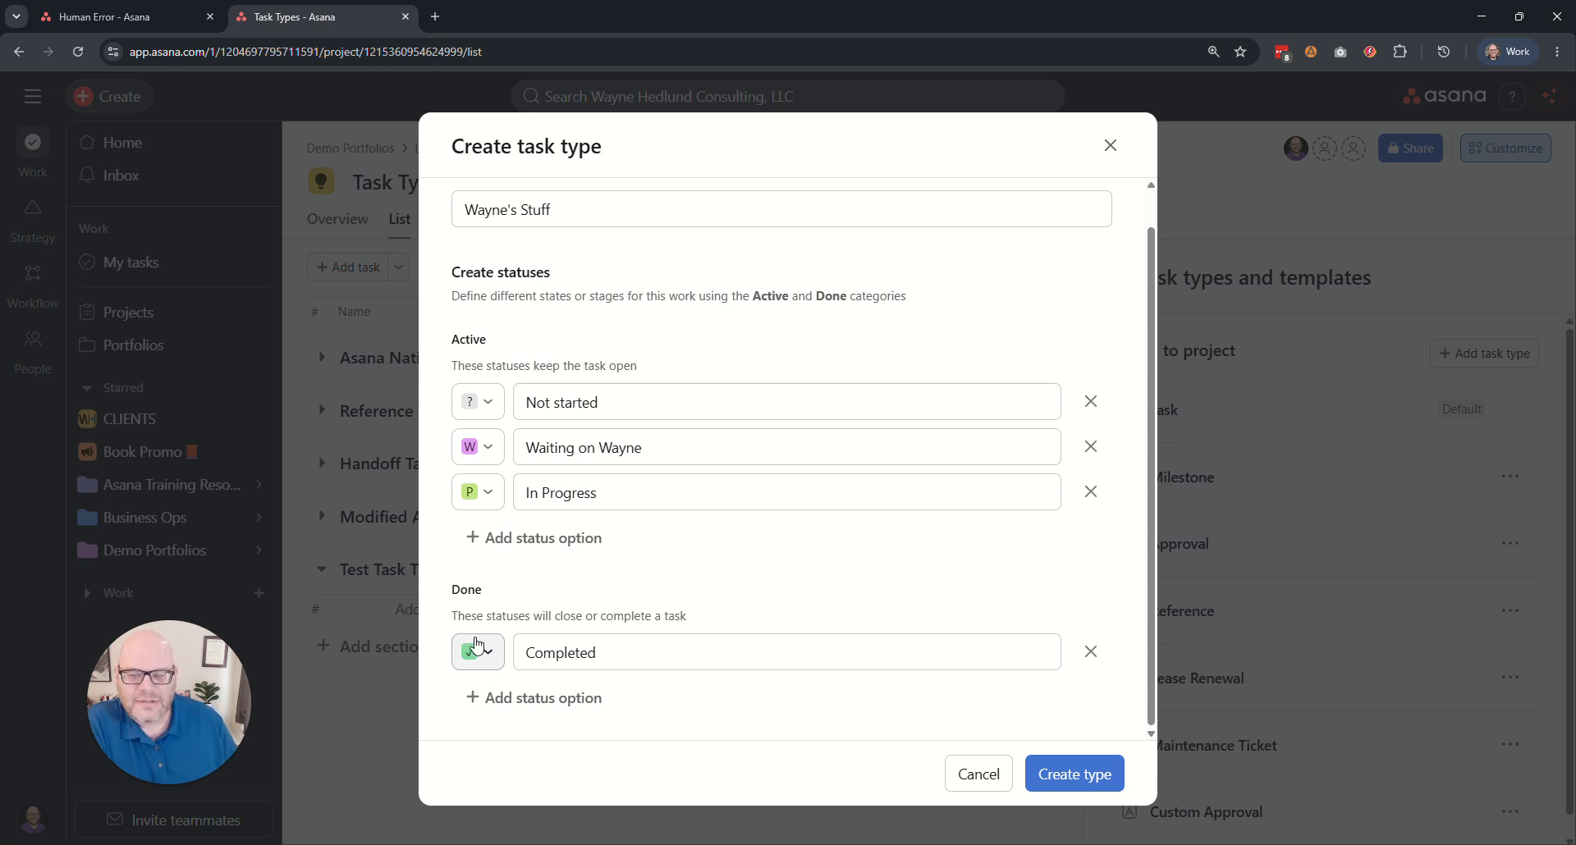
Change the Completed status color to light gray.
{"action": "left_click", "coordinate": [488, 663]}
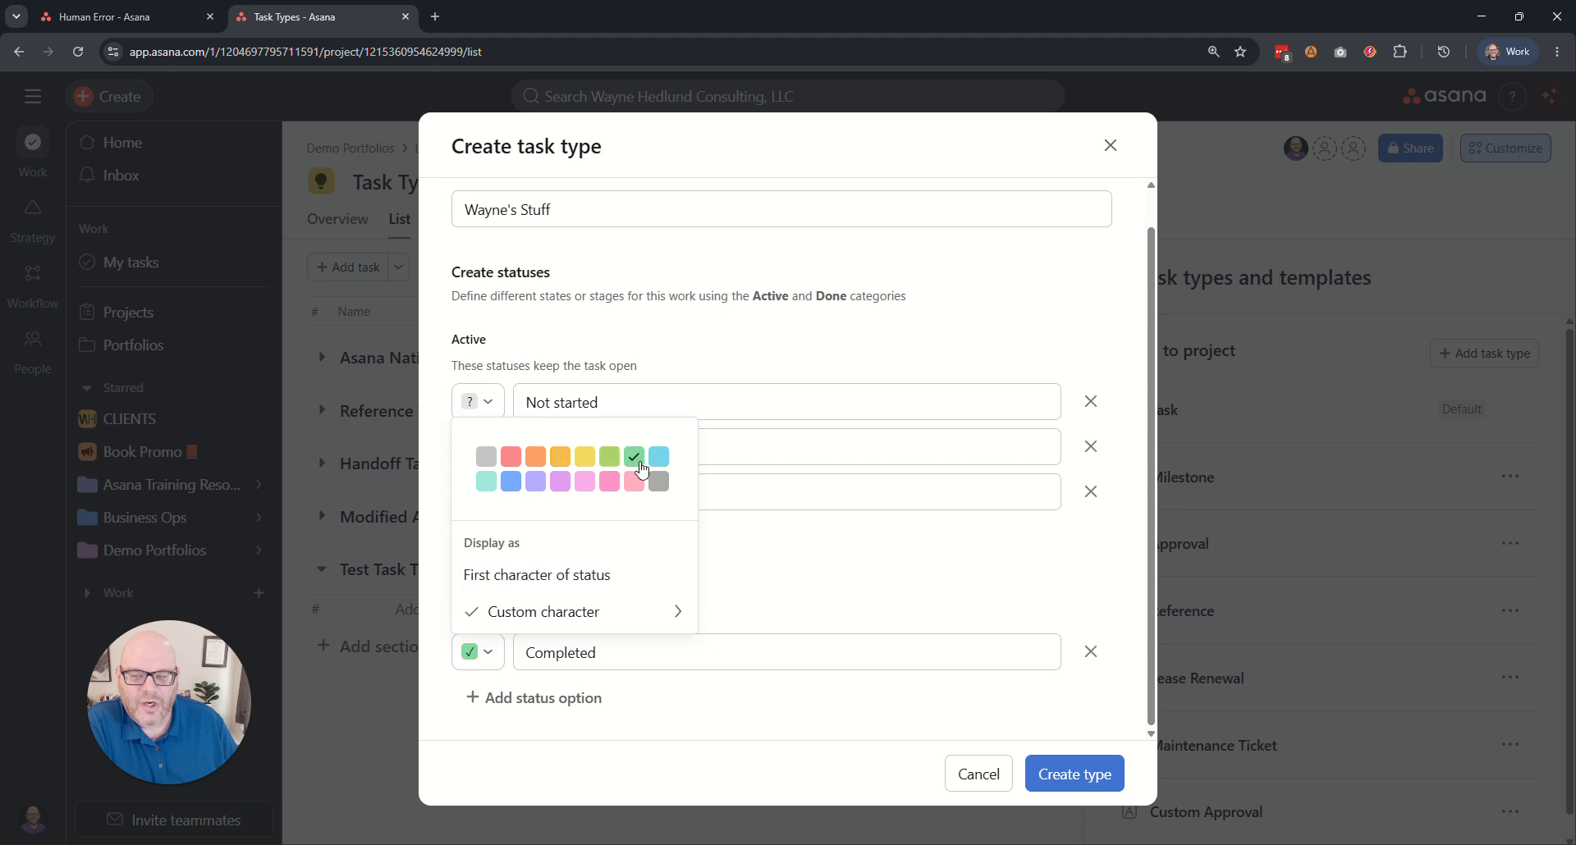
{"action": "left_click", "coordinate": [486, 457]}
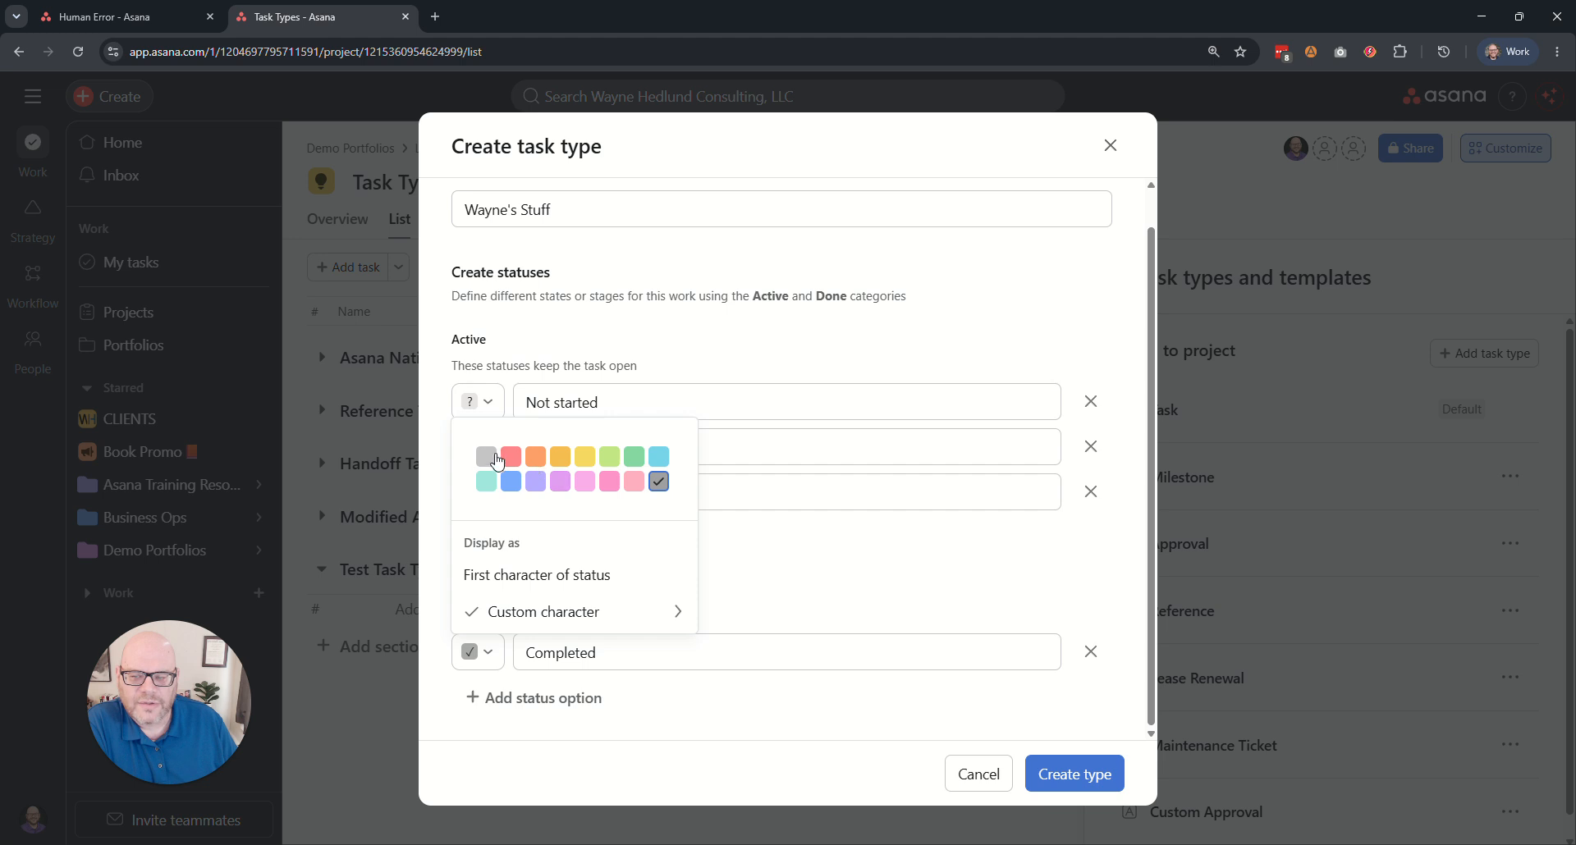
{"action": "left_click", "coordinate": [779, 572]}
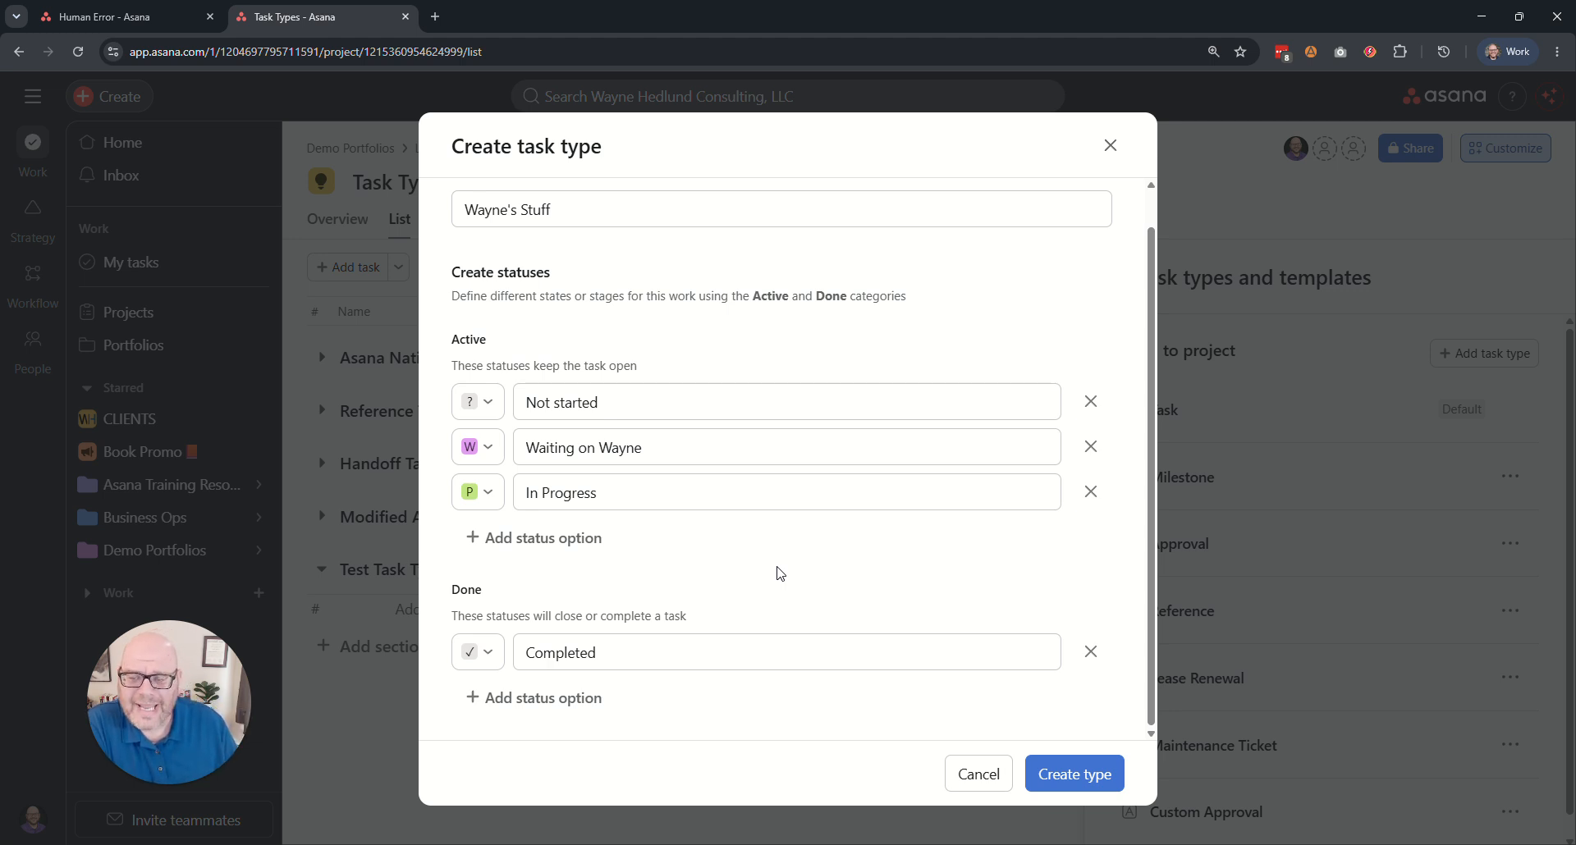
Add a Done status option named Cancelled with X as its custom character.
{"action": "left_click", "coordinate": [543, 700]}
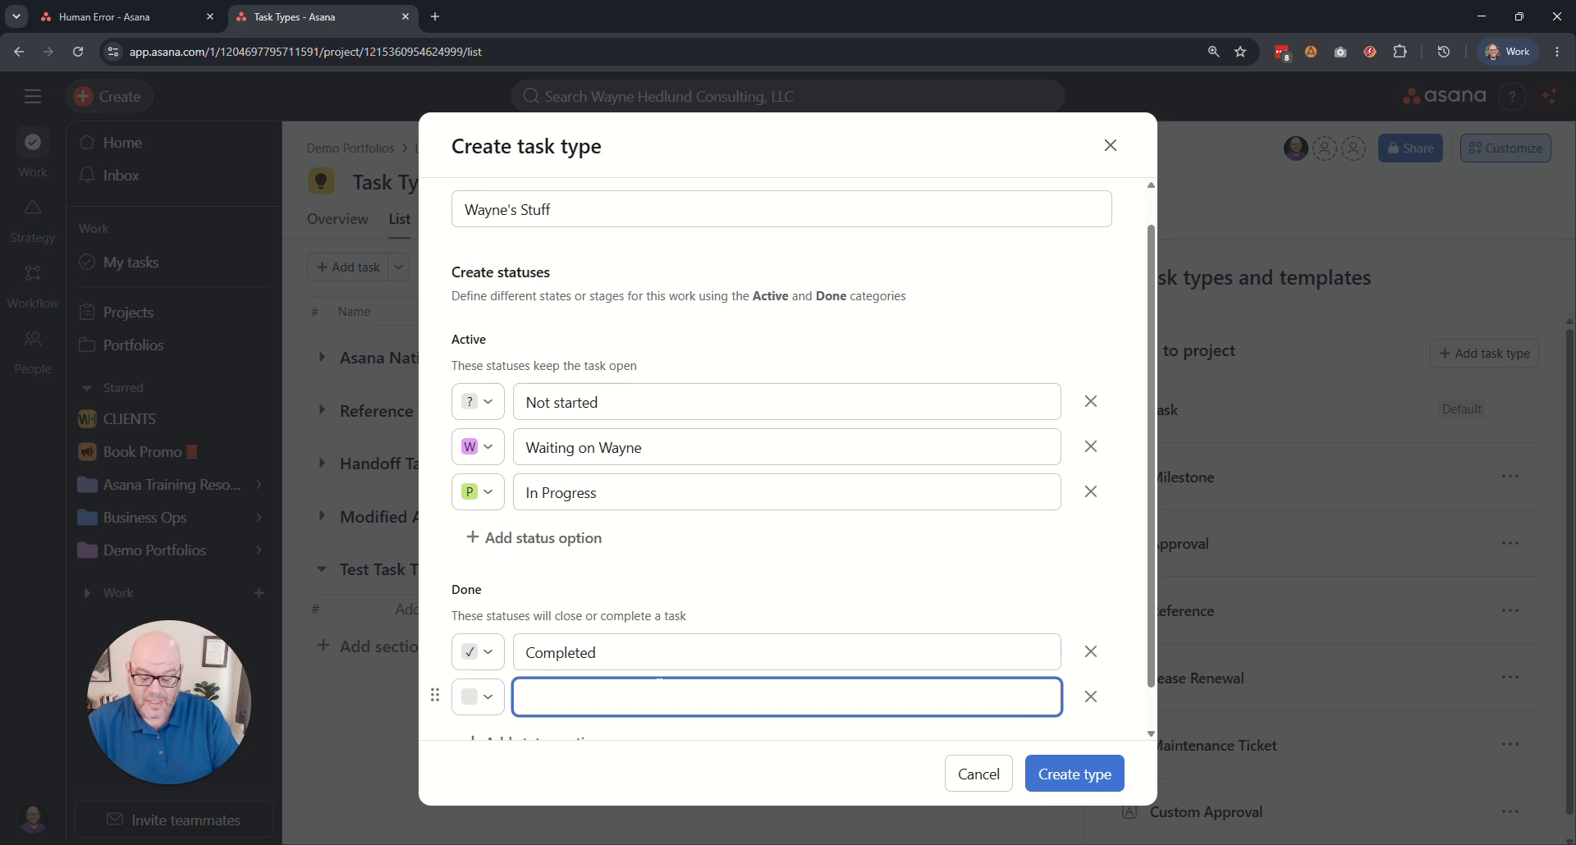
{"action": "type", "text": "Cancelled"}
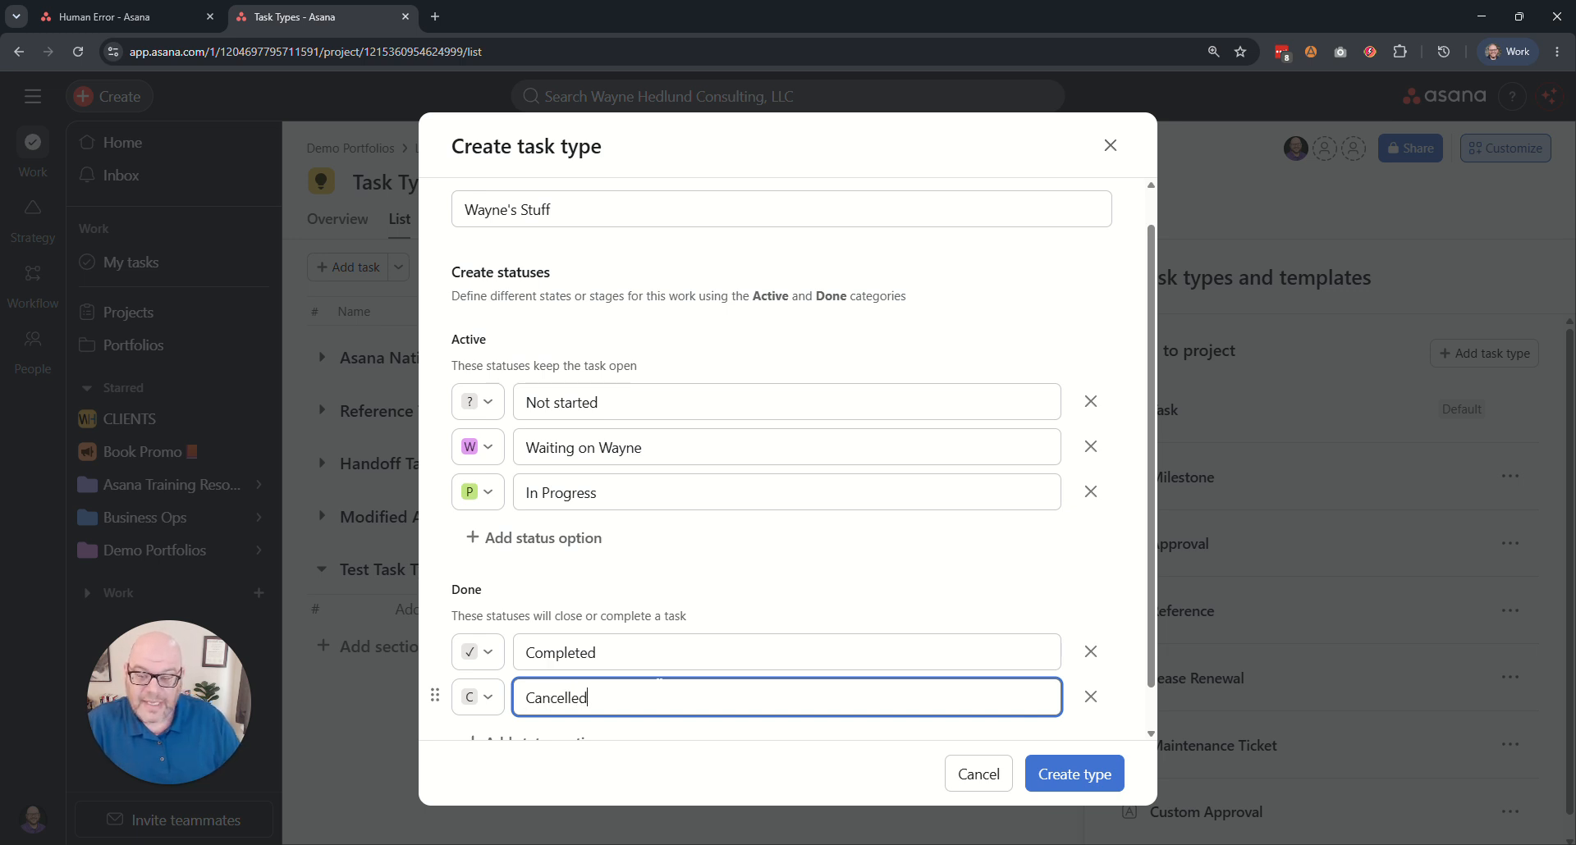
{"action": "left_click", "coordinate": [480, 697]}
{"action": "left_click", "coordinate": [566, 656]}
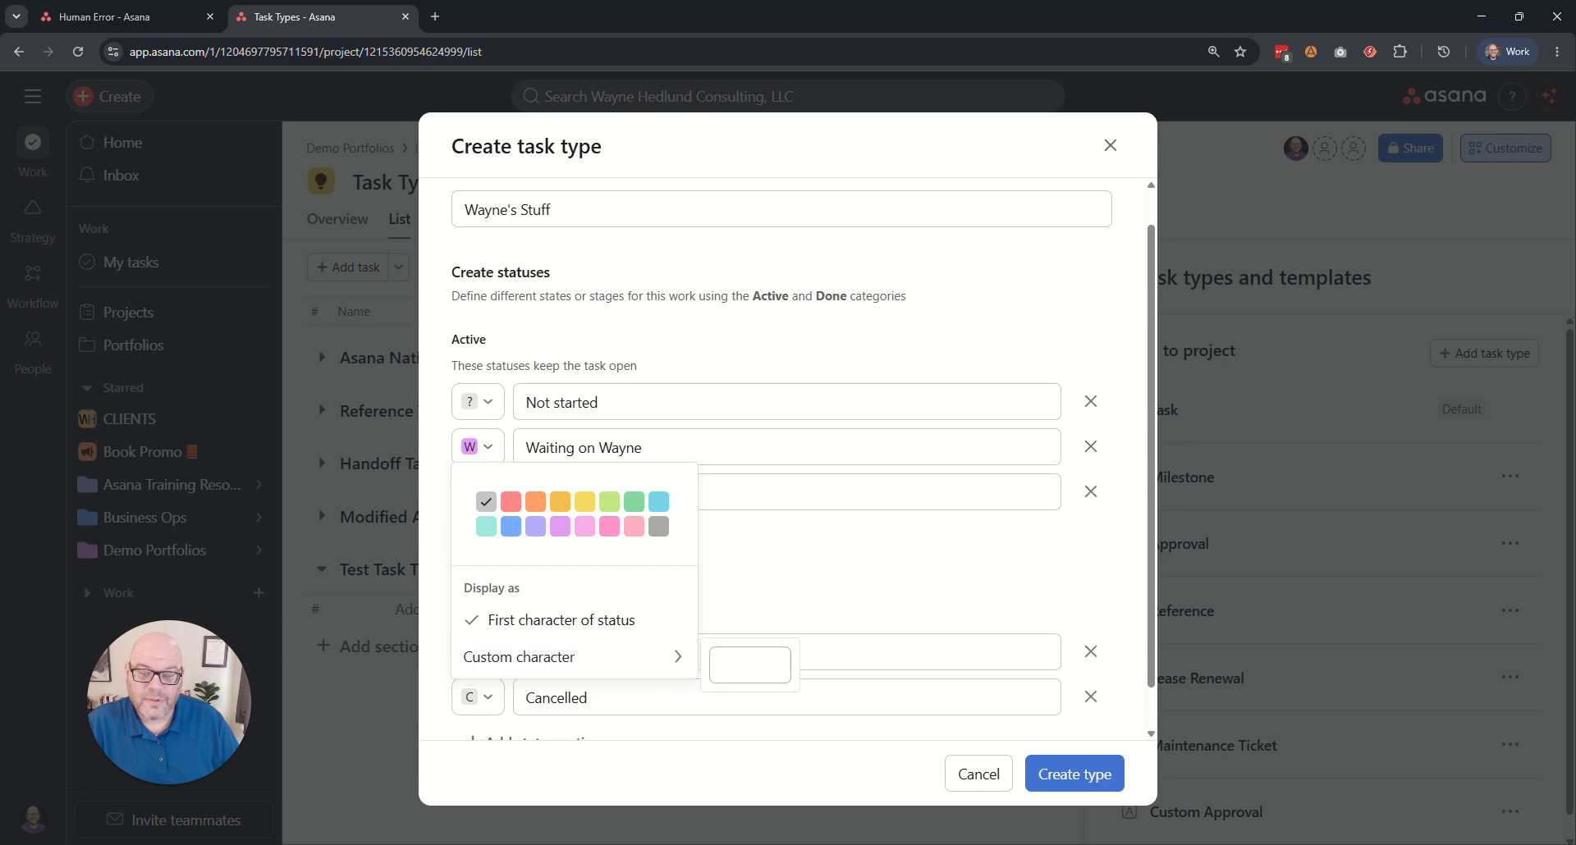
{"action": "type", "text": "X"}
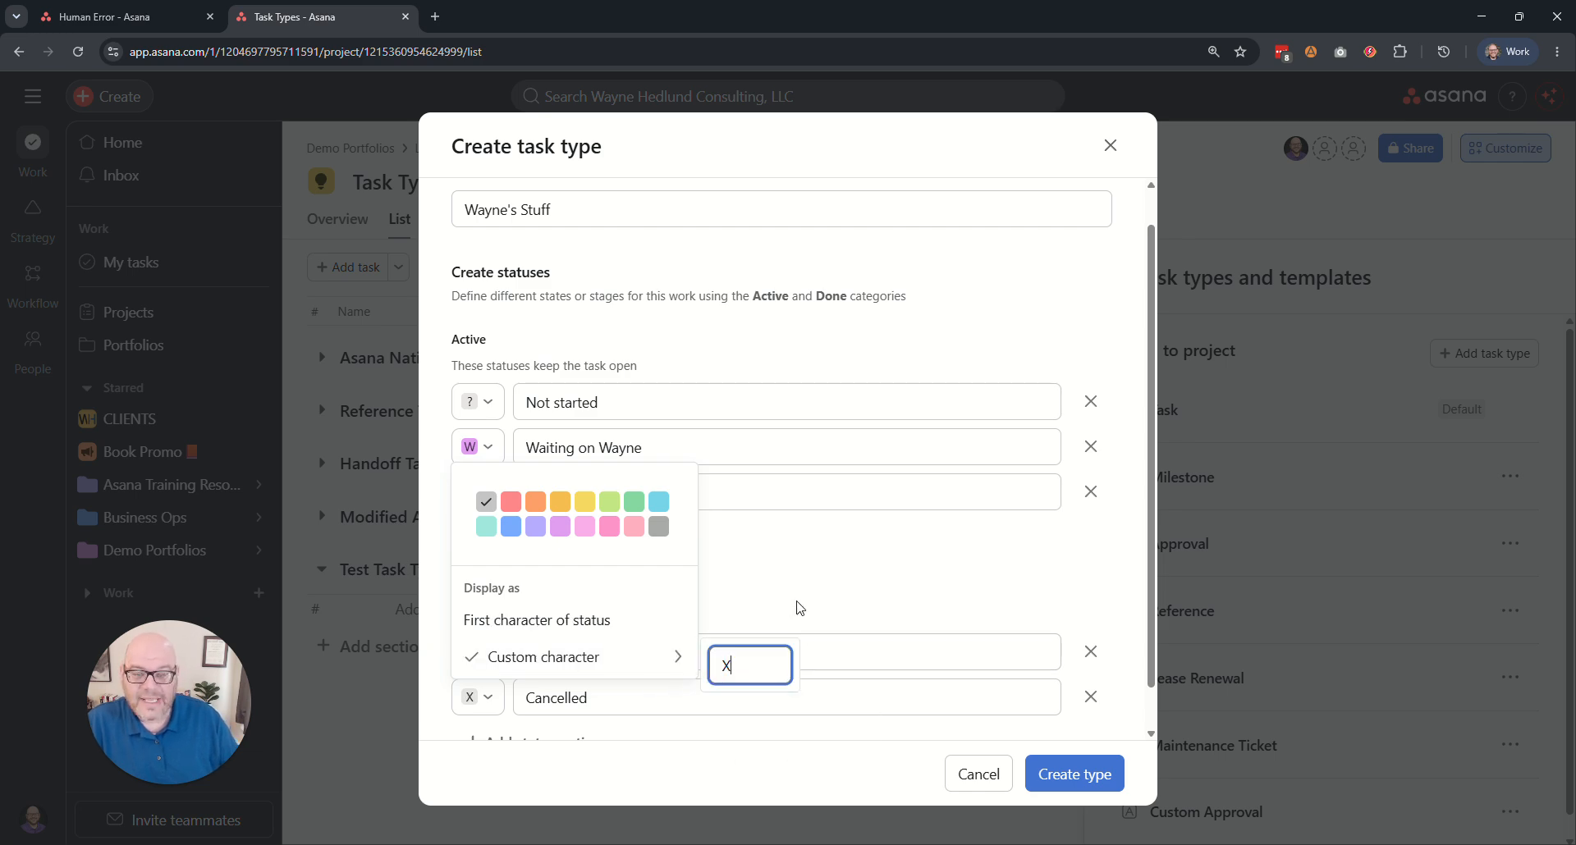
Replace the Cancelled status's custom character with the red cross mark emoji.
{"action": "double_click", "coordinate": [725, 665]}
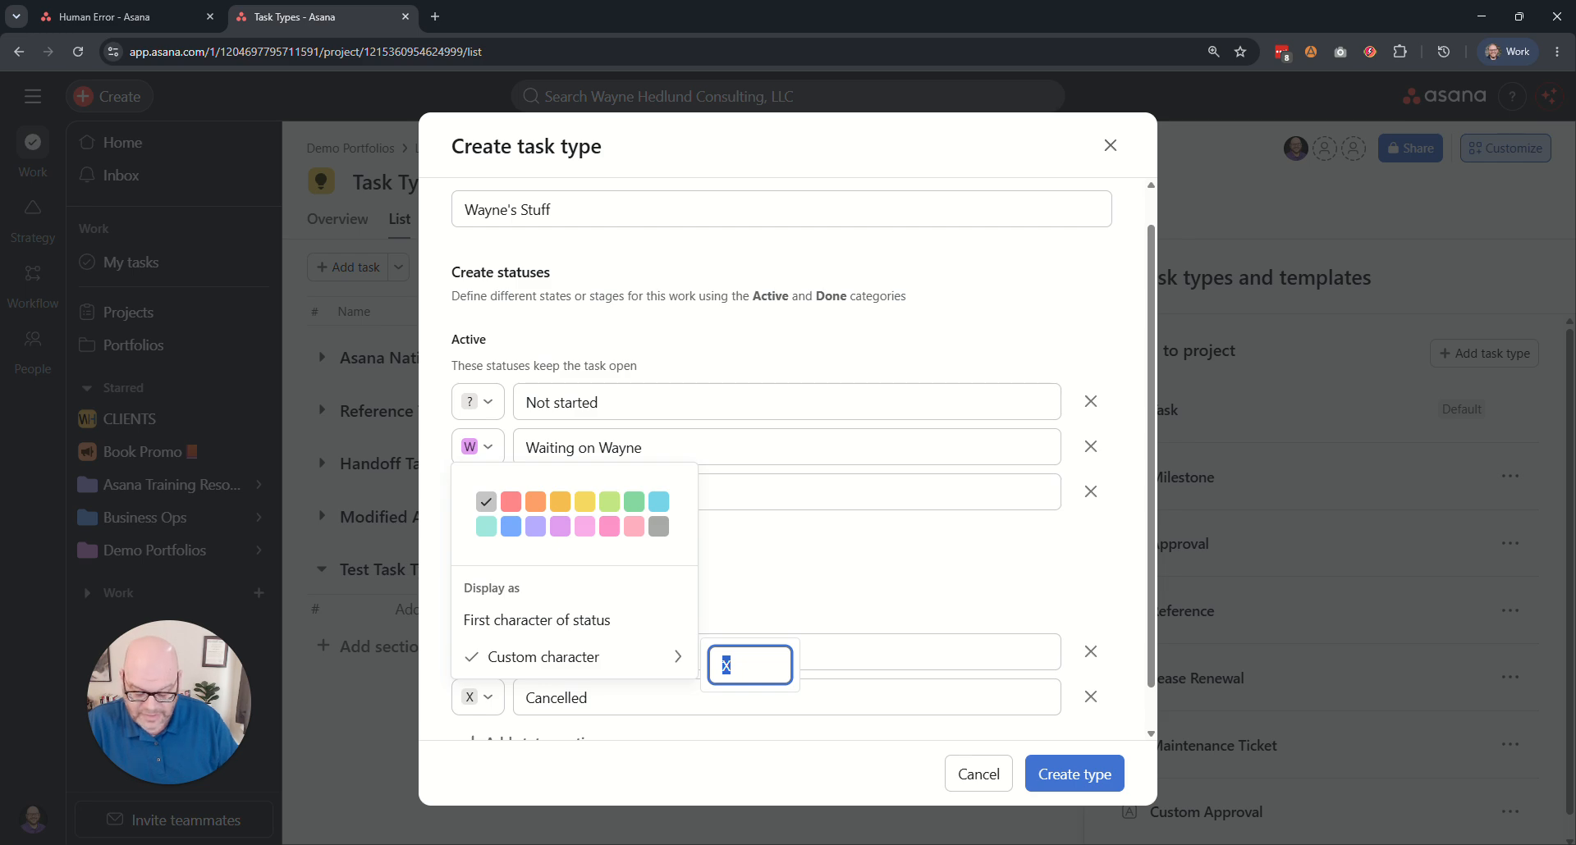
{"action": "key", "text": "super+period"}
{"action": "type", "text": "x"}
{"action": "key", "text": "Right"}
{"action": "key", "text": "Return"}
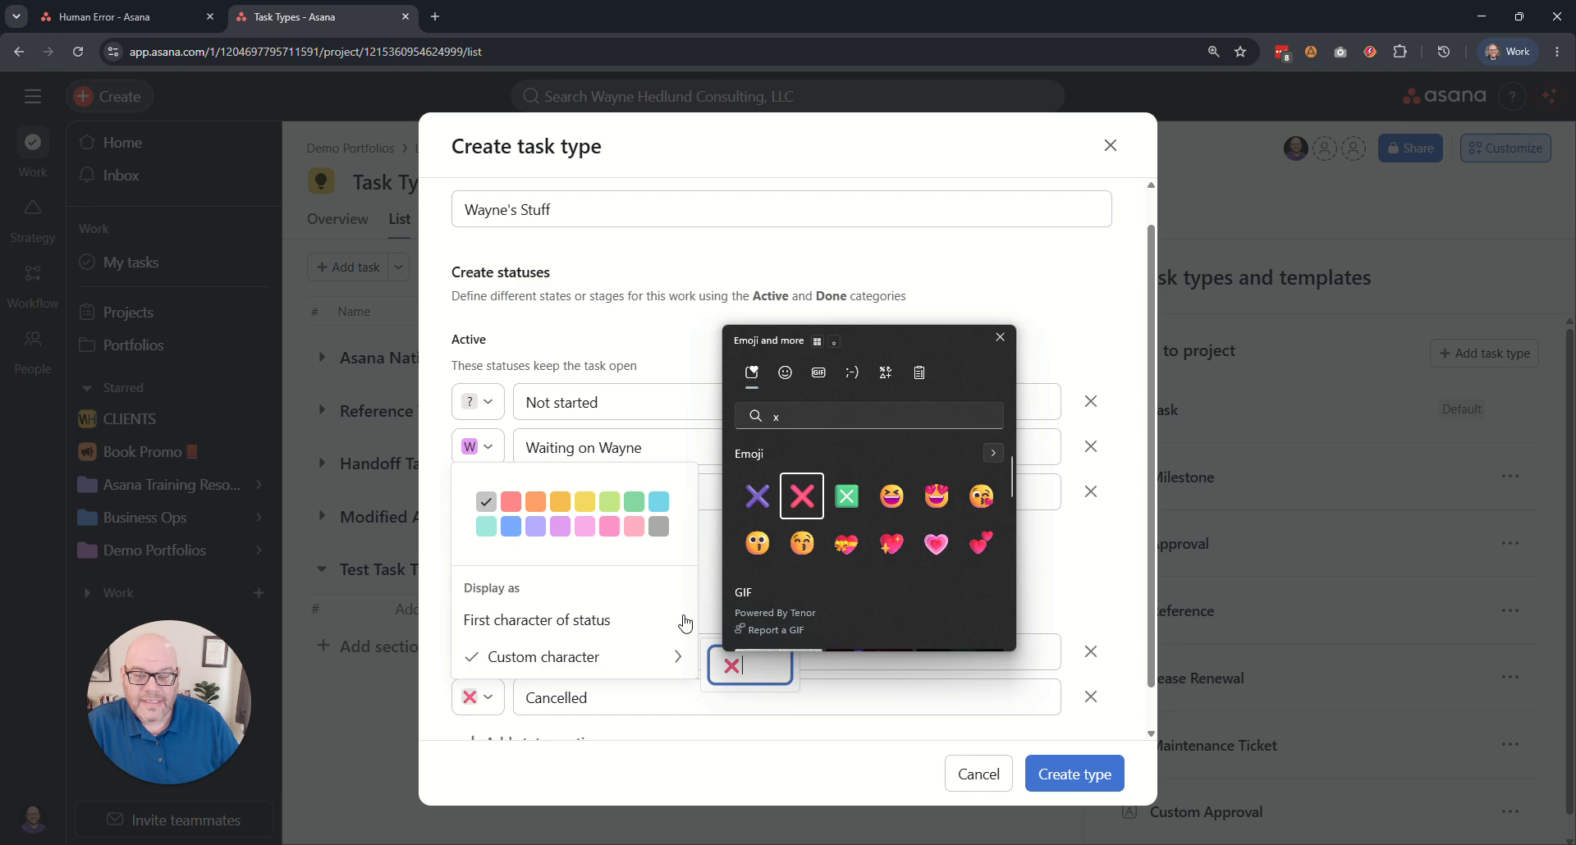
{"action": "left_click", "coordinate": [770, 609]}
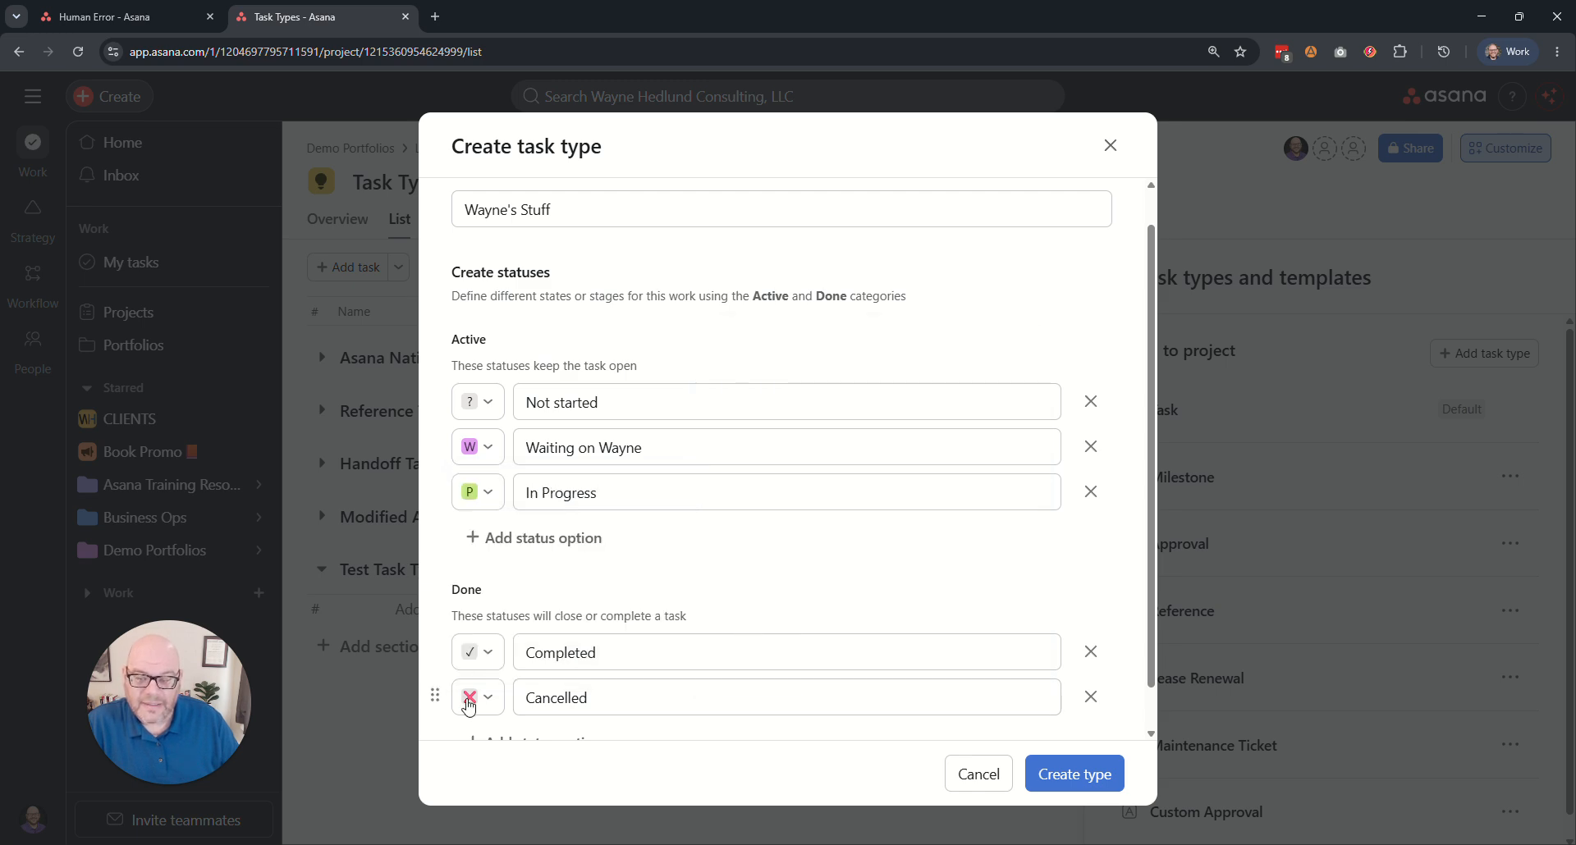
Move the Cancelled status above Completed in the Done group and create the task type.
{"action": "left_click_drag", "start_coordinate": [435, 695], "coordinate": [608, 679]}
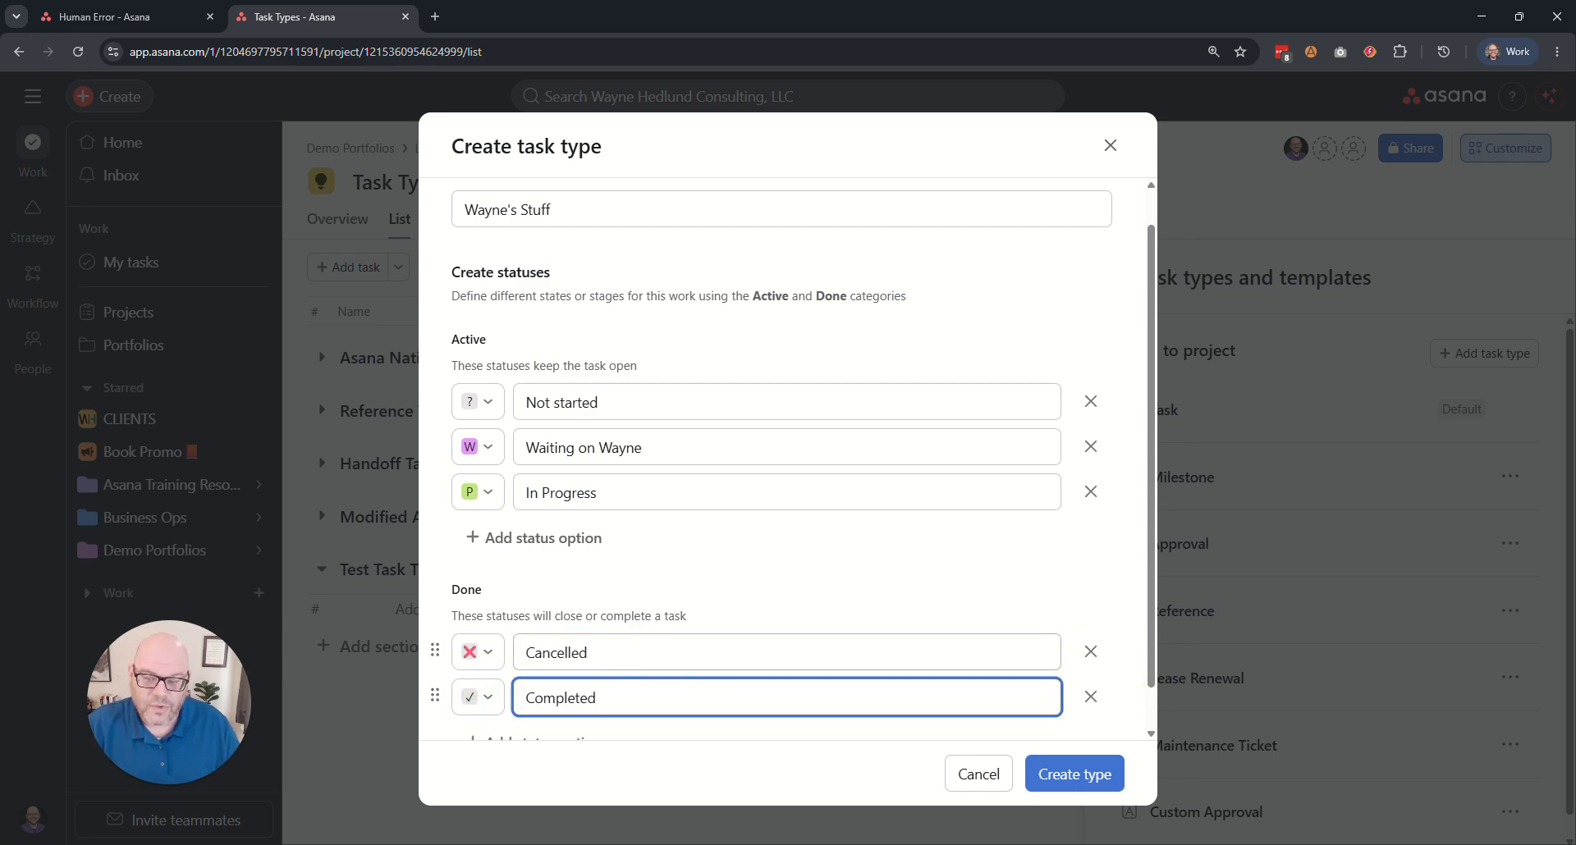
{"action": "scroll", "coordinate": [732, 625], "scroll_direction": "up", "scroll_amount": 1}
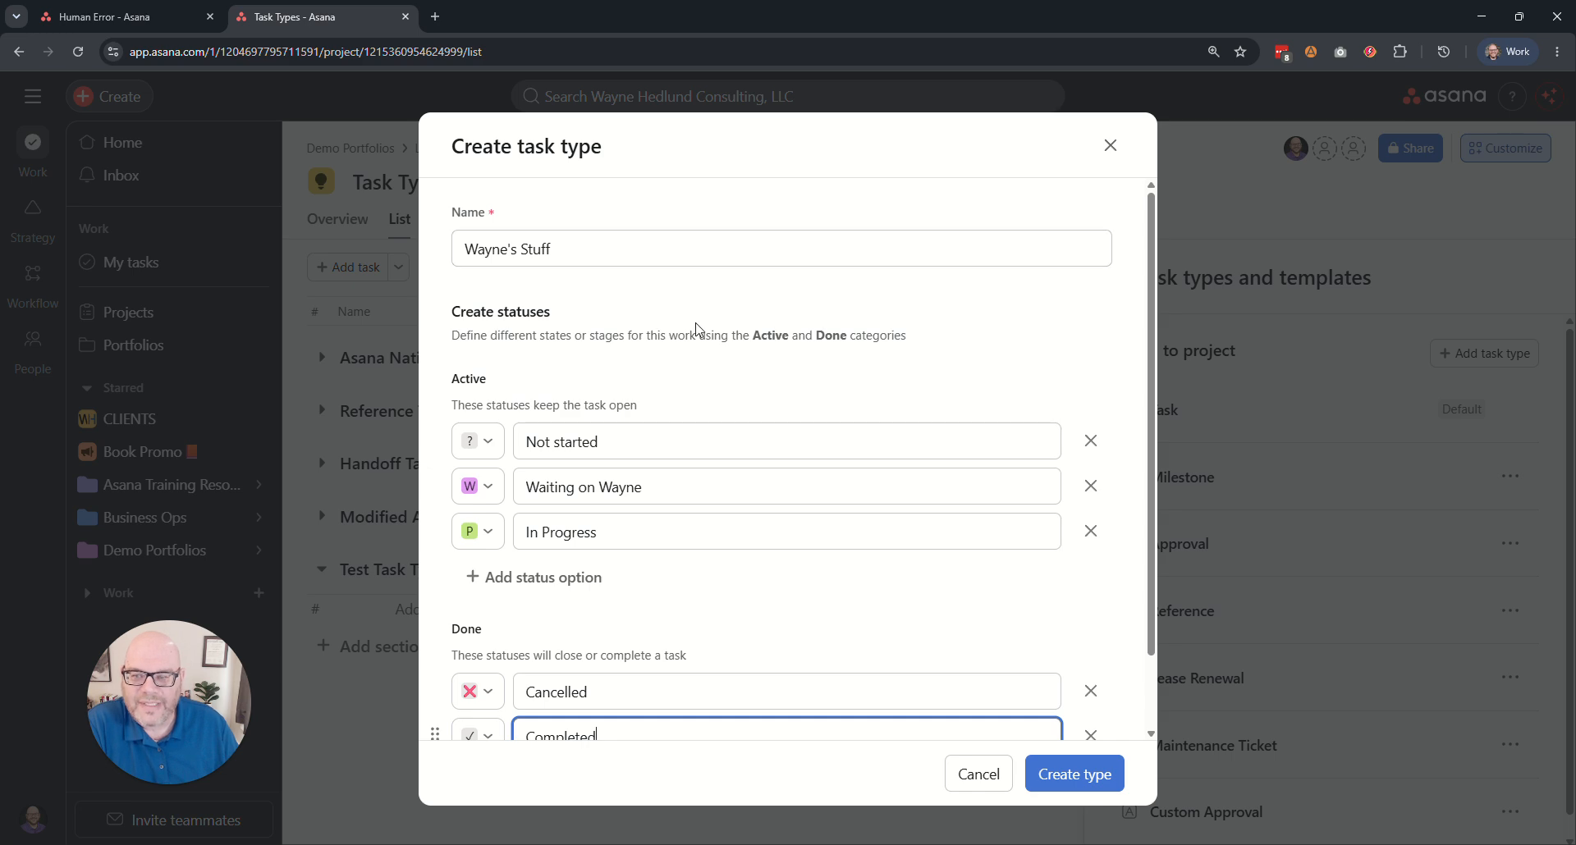
{"action": "left_click", "coordinate": [550, 249]}
{"action": "triple_click", "coordinate": [604, 251]}
{"action": "left_click", "coordinate": [618, 279]}
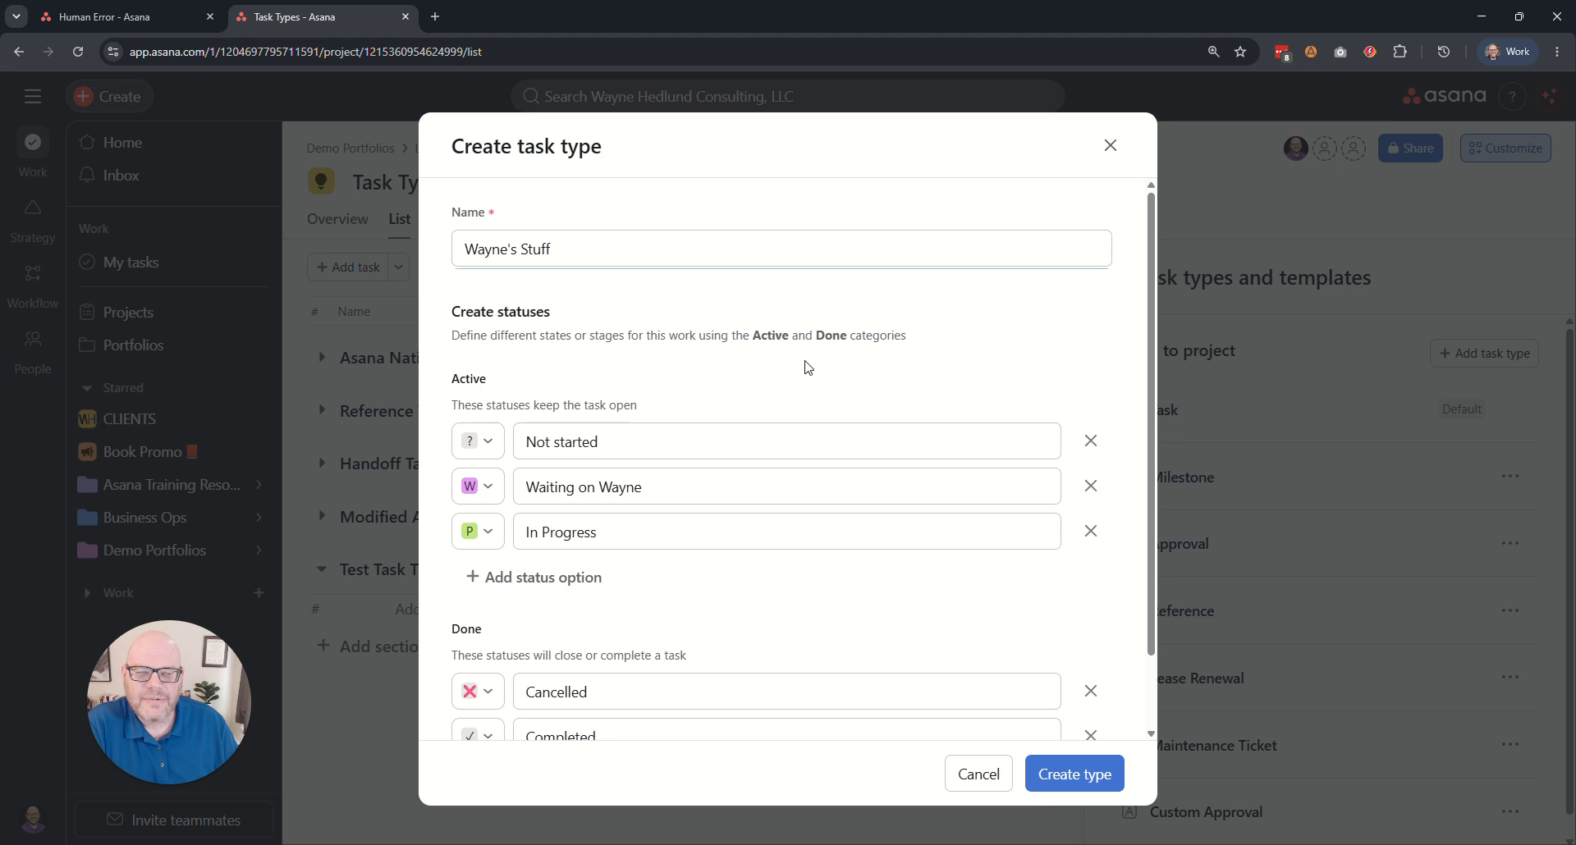
{"action": "scroll", "coordinate": [902, 492], "scroll_direction": "down", "scroll_amount": 2}
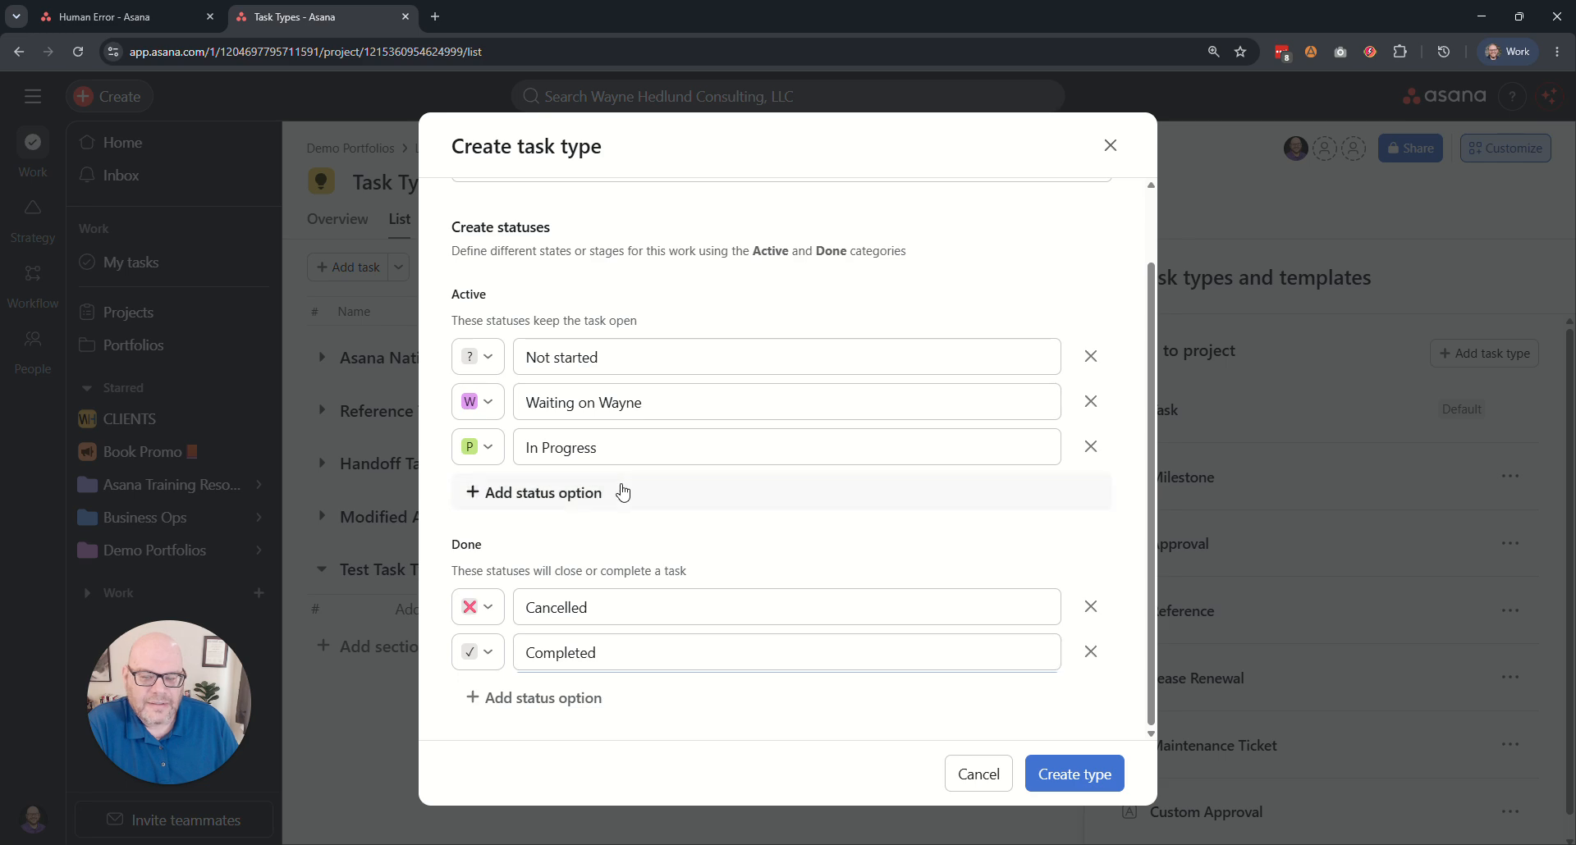
{"action": "left_click", "coordinate": [1074, 775]}
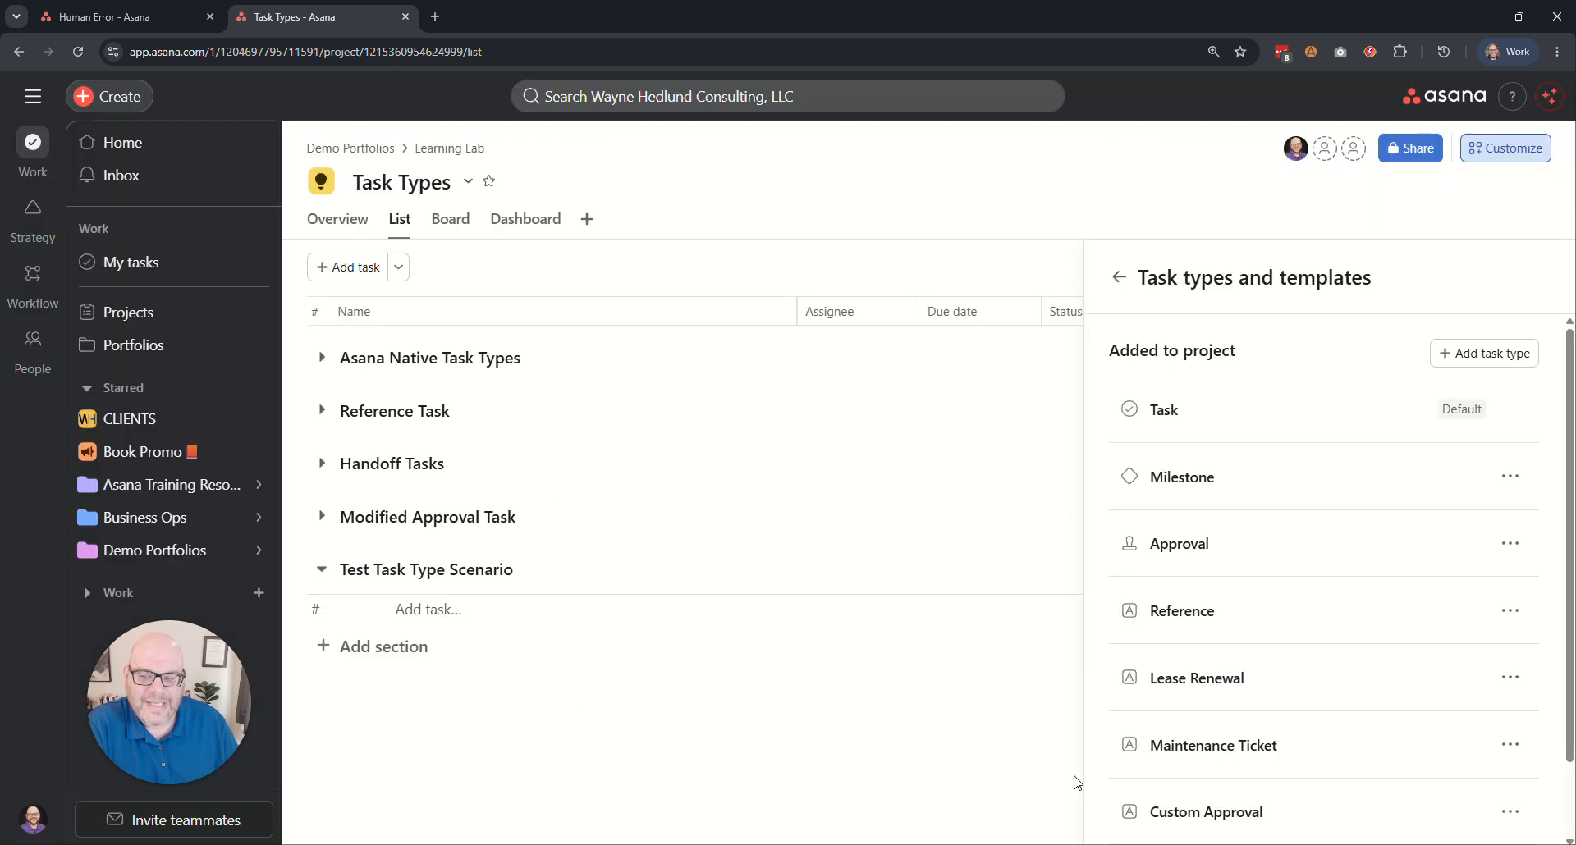
Add a task named Finish Video Tutorial to the Test Task Type Scenario section.
{"action": "left_click", "coordinate": [401, 608]}
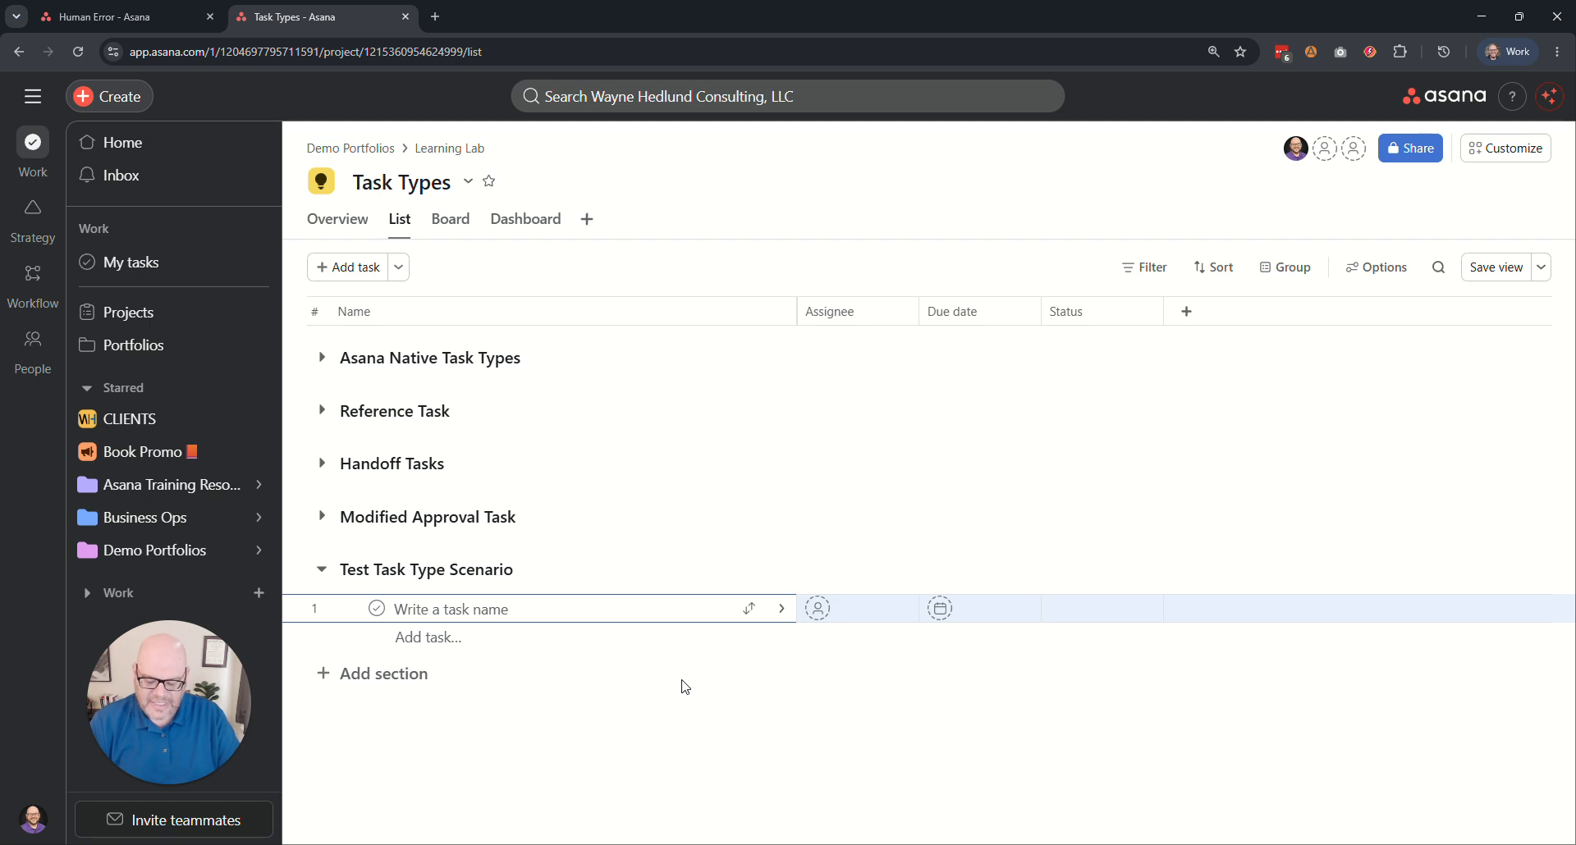
{"action": "type", "text": "F"}
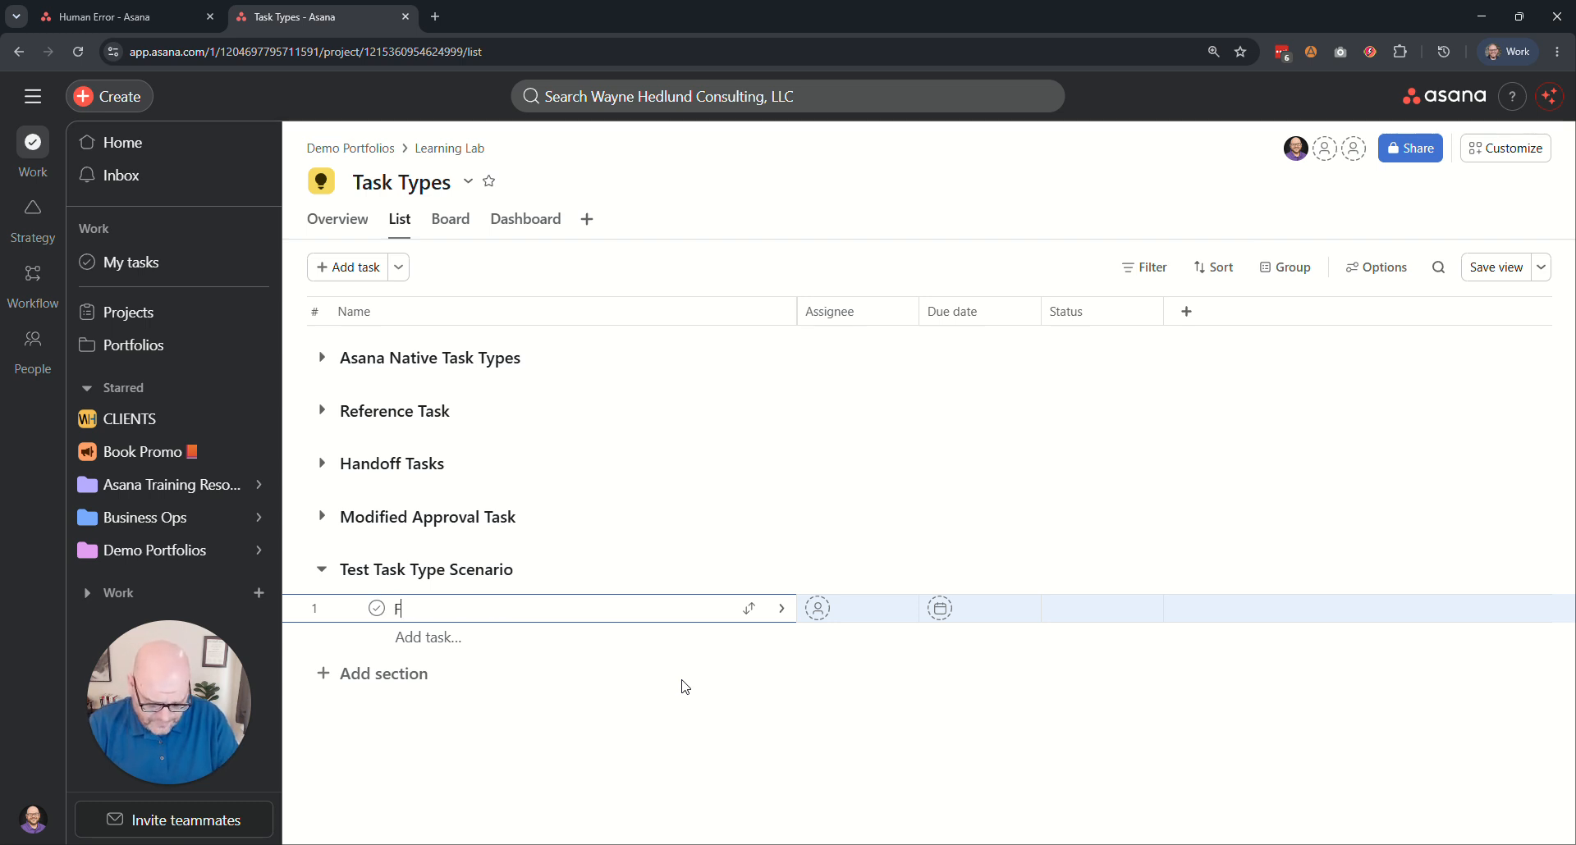
{"action": "type", "text": "inish Video Tutorial"}
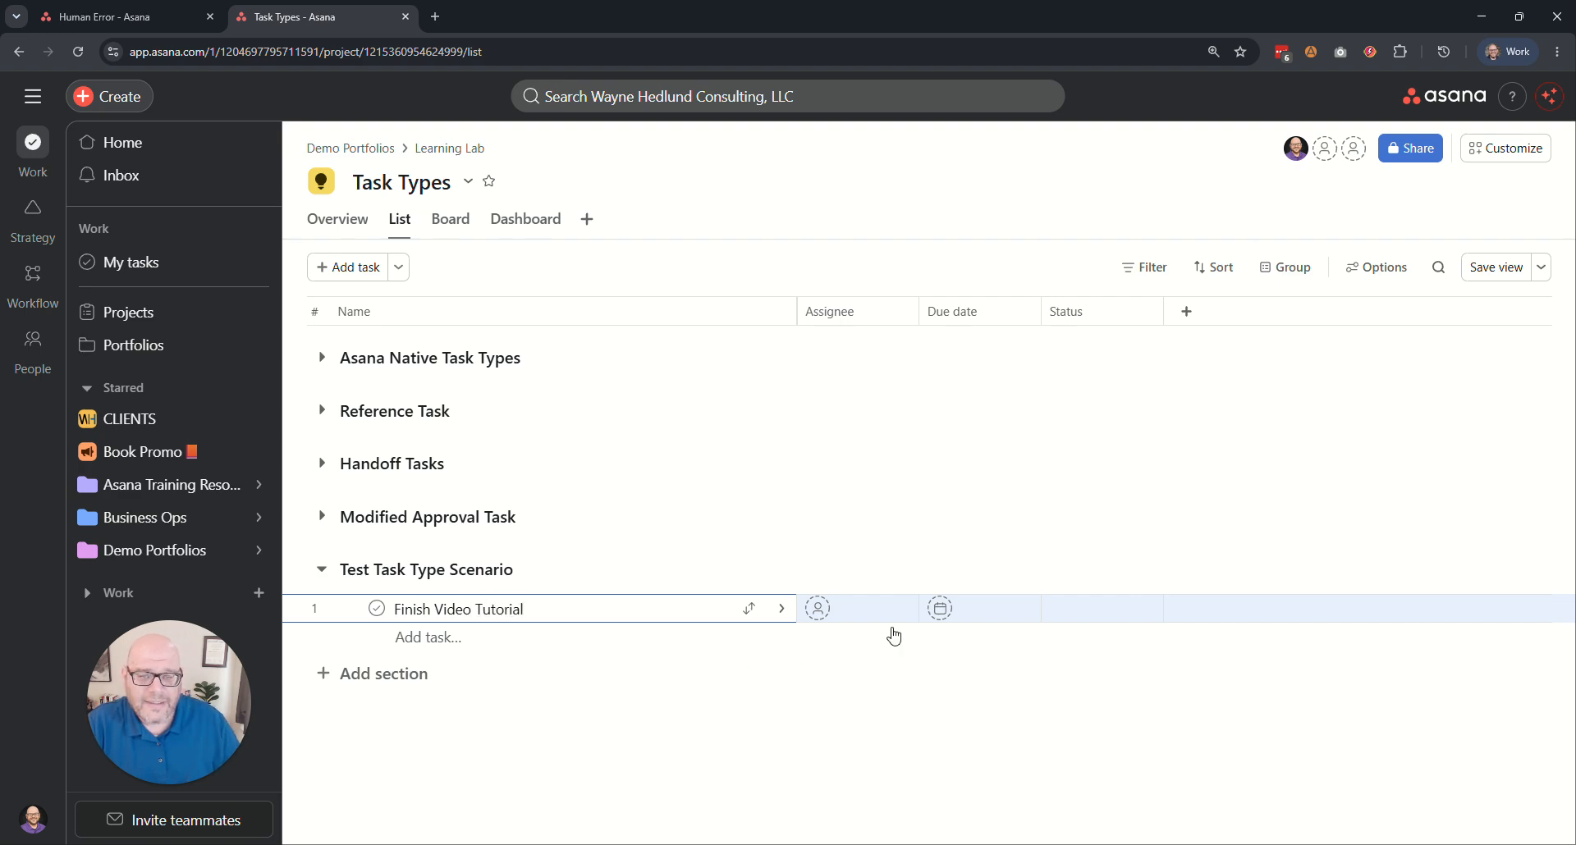
Assign the Finish Video Tutorial task to the project owner and set its due date to June 3, 2026.
{"action": "left_click", "coordinate": [825, 608]}
{"action": "left_click", "coordinate": [894, 385]}
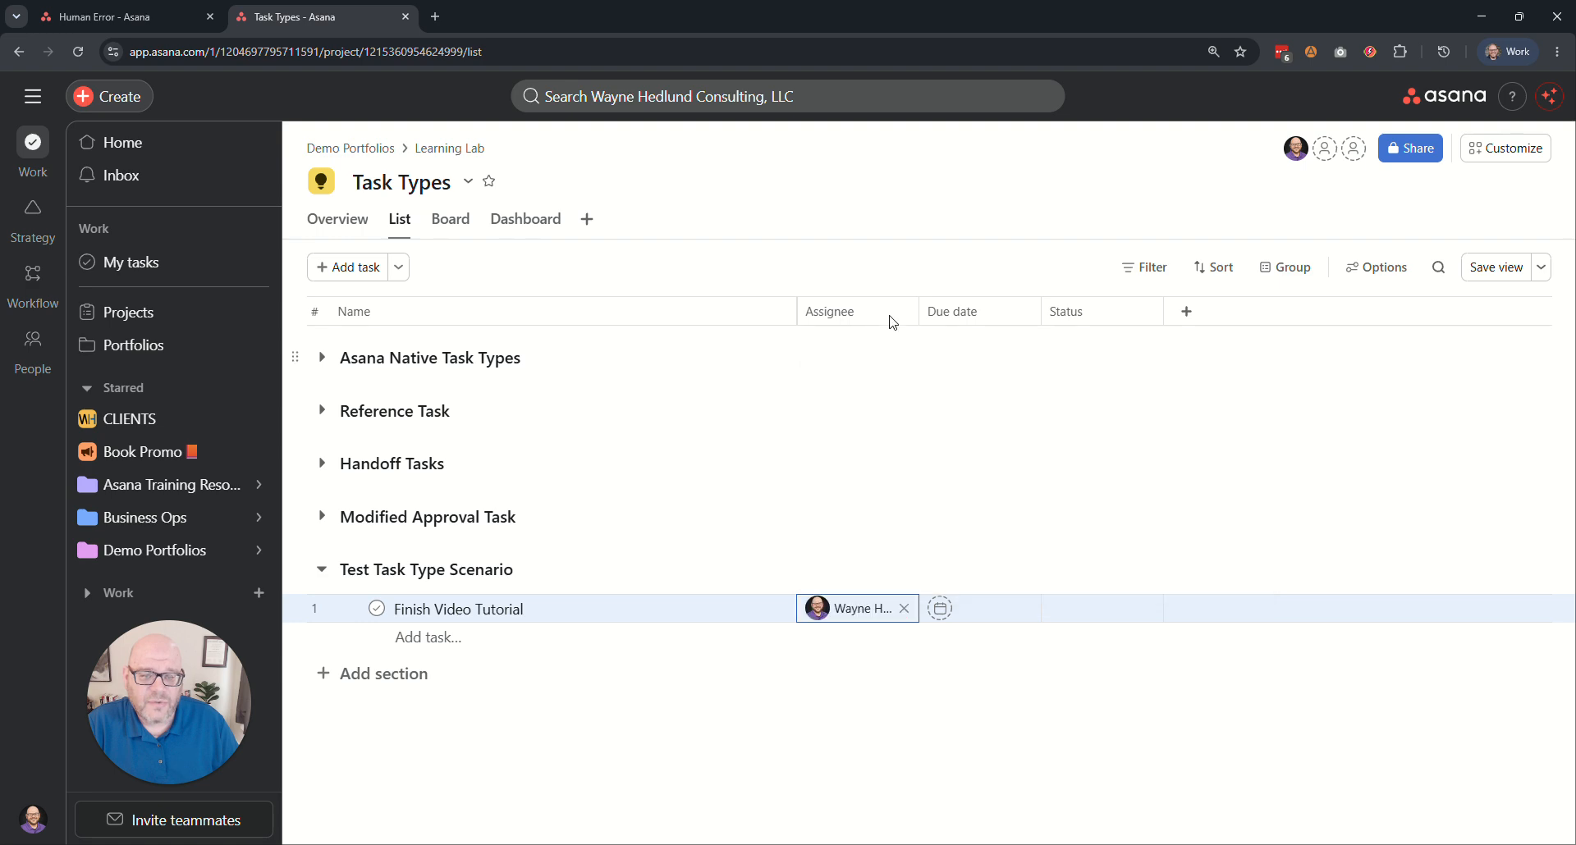
{"action": "left_click", "coordinate": [980, 611]}
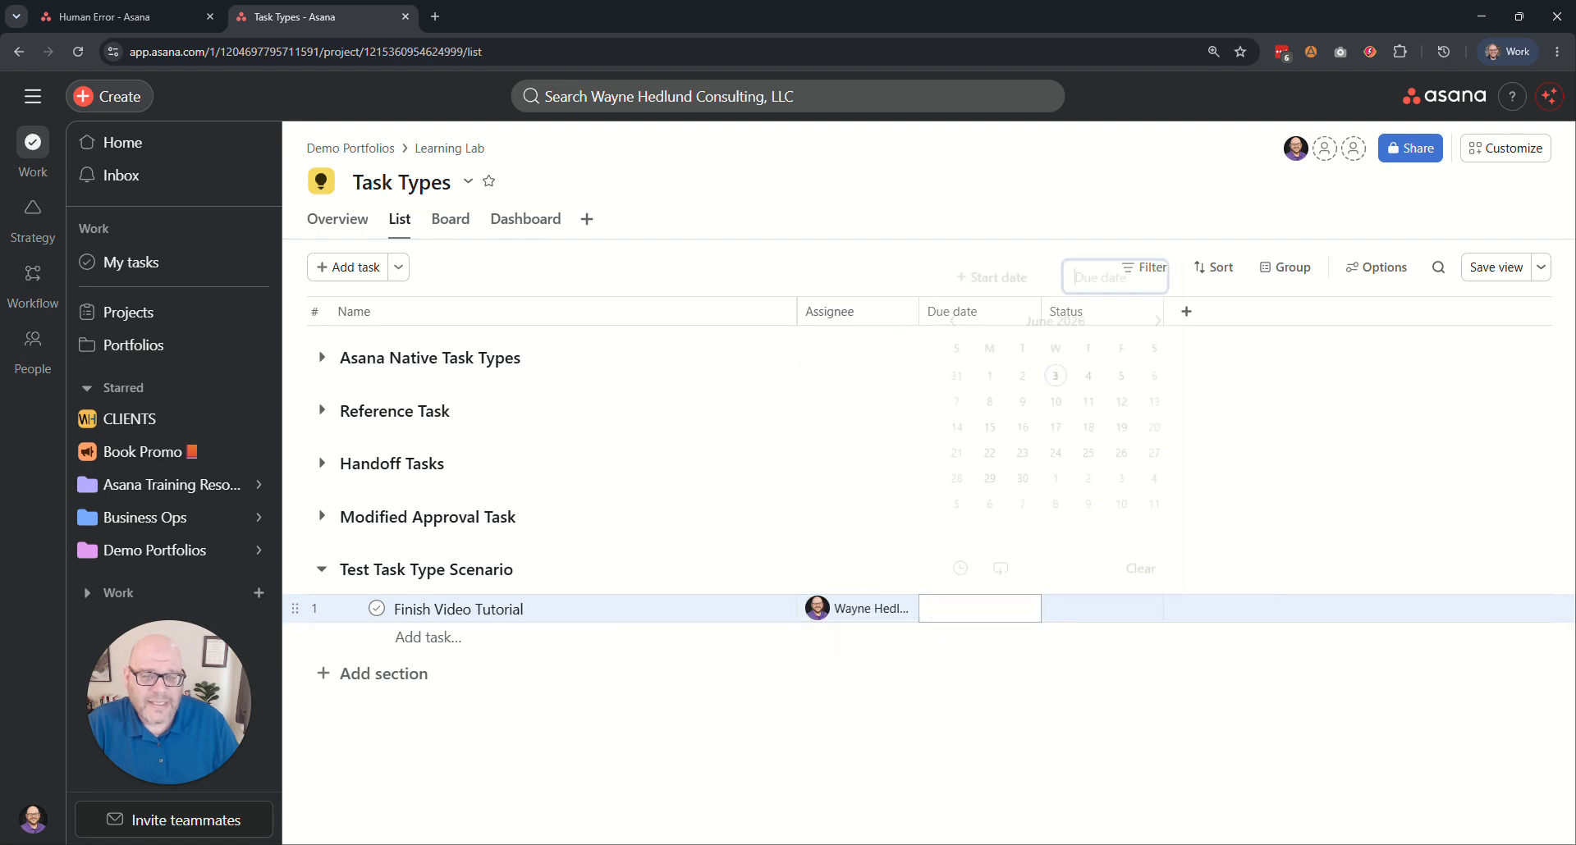
{"action": "left_click", "coordinate": [1071, 349]}
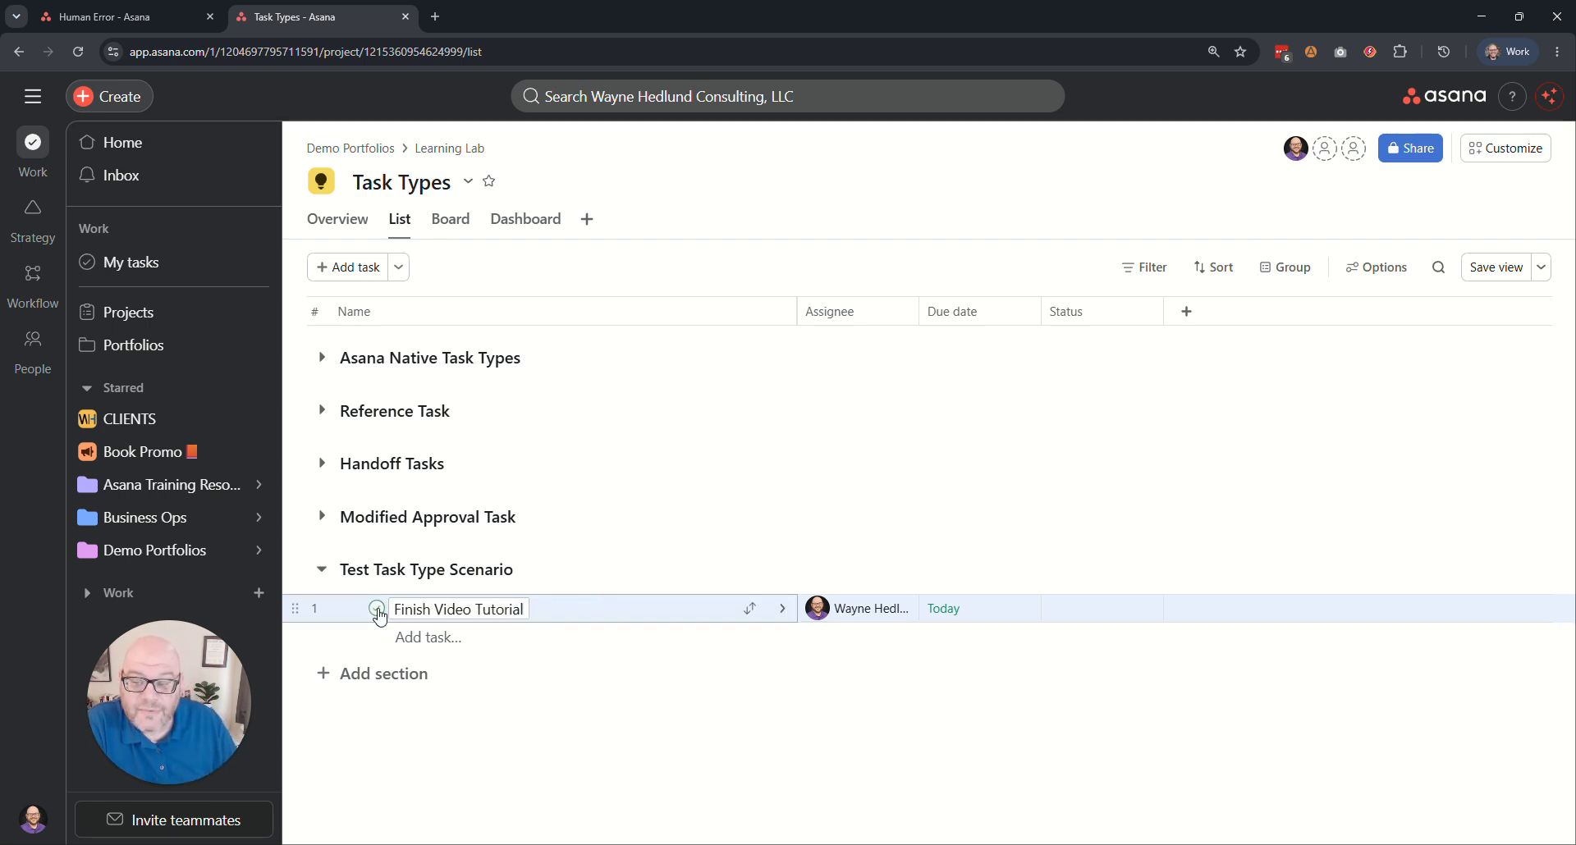
Convert the Finish Video Tutorial task to the newly created custom task type named after the owner.
{"action": "right_click", "coordinate": [583, 617]}
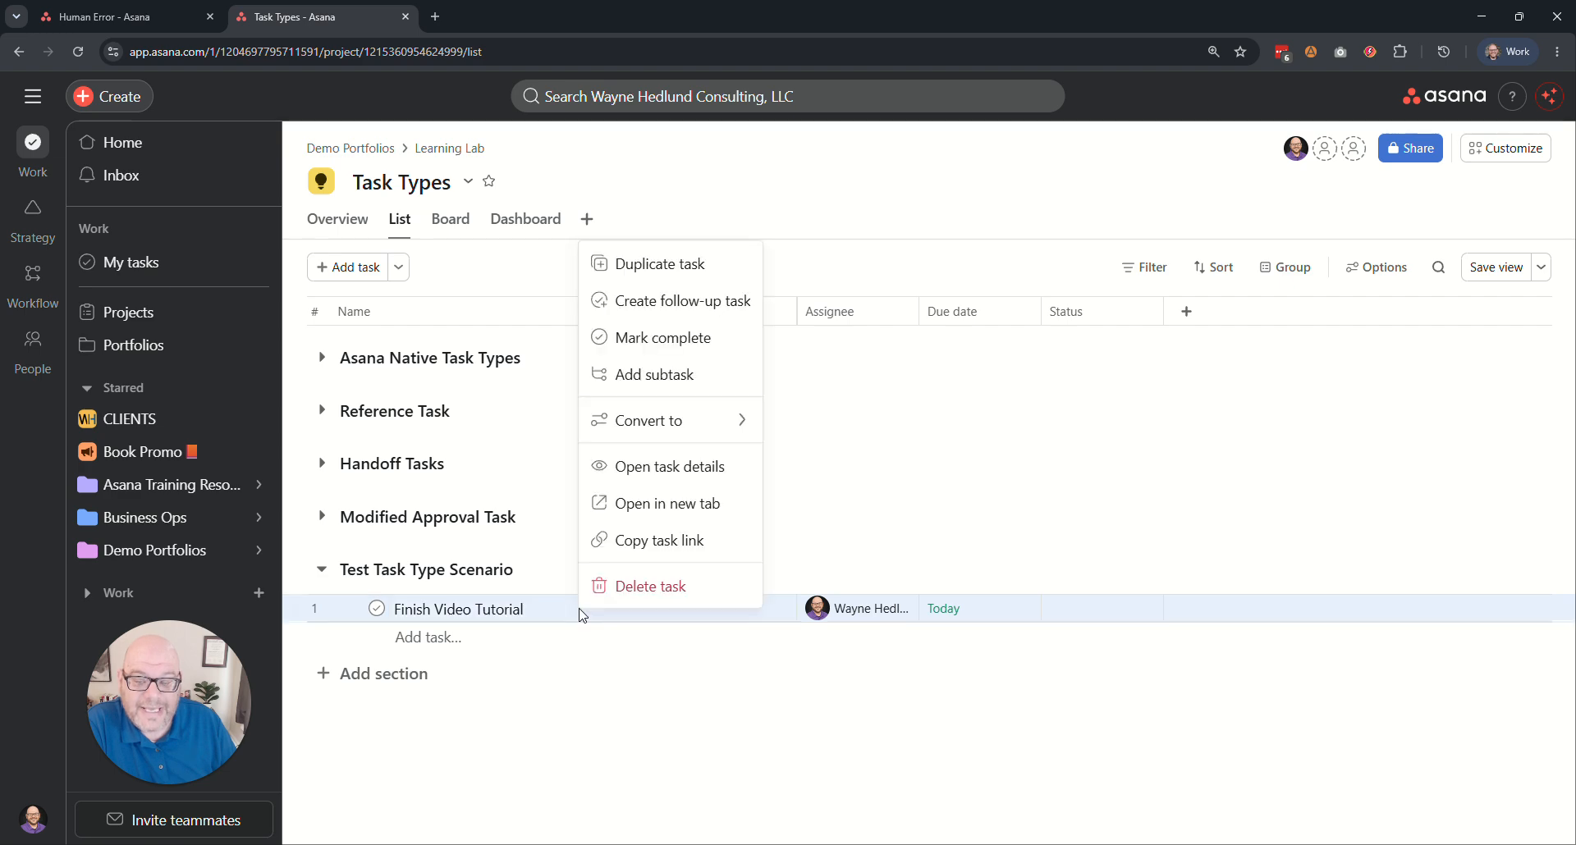
{"action": "mouse_move", "coordinate": [681, 430]}
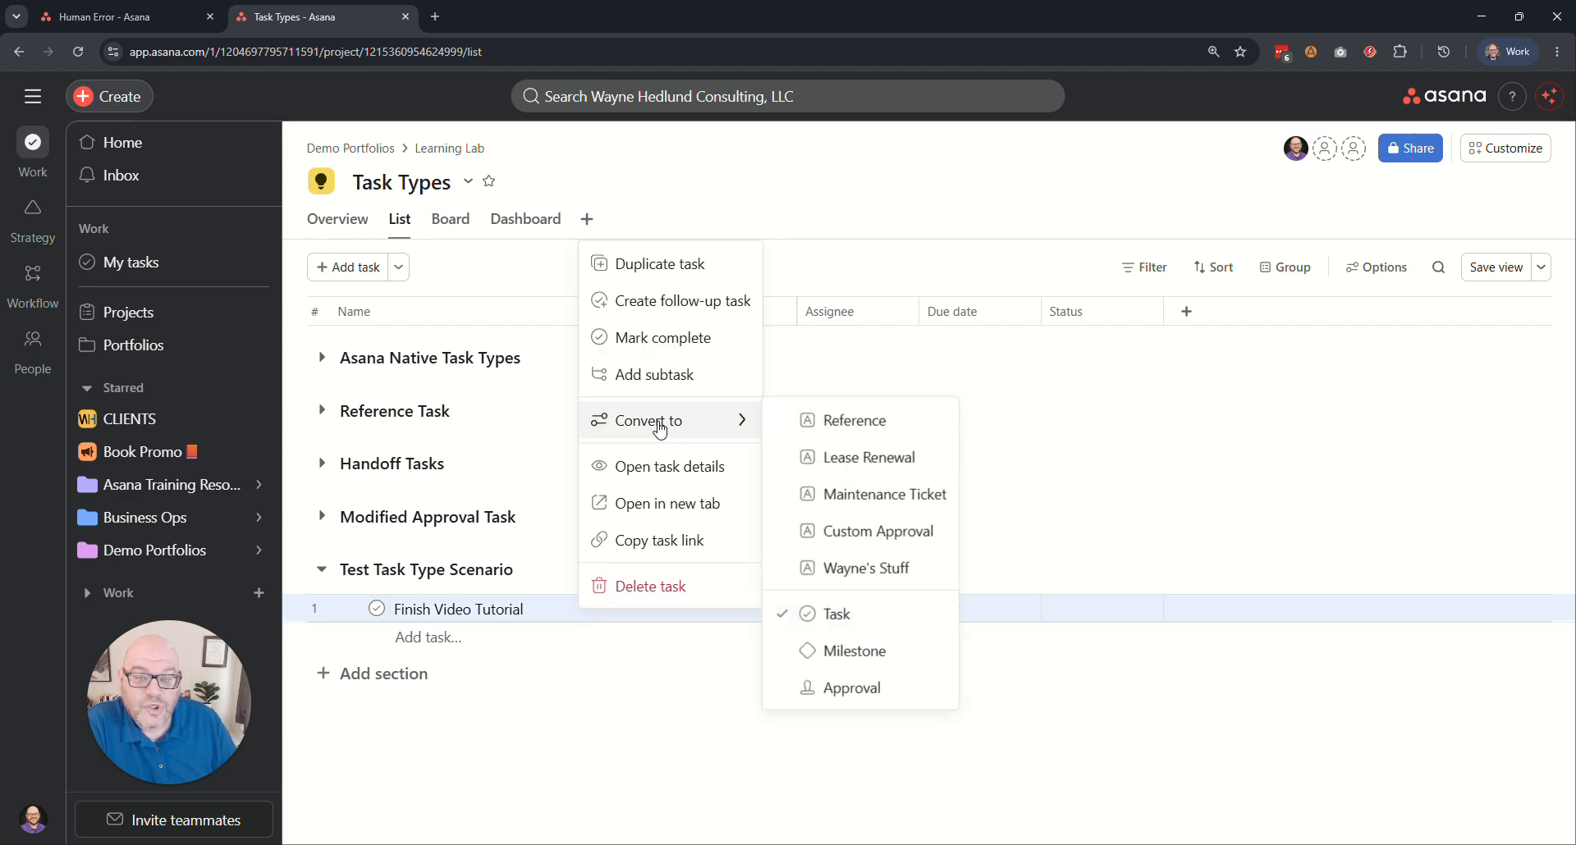
{"action": "left_click", "coordinate": [854, 568]}
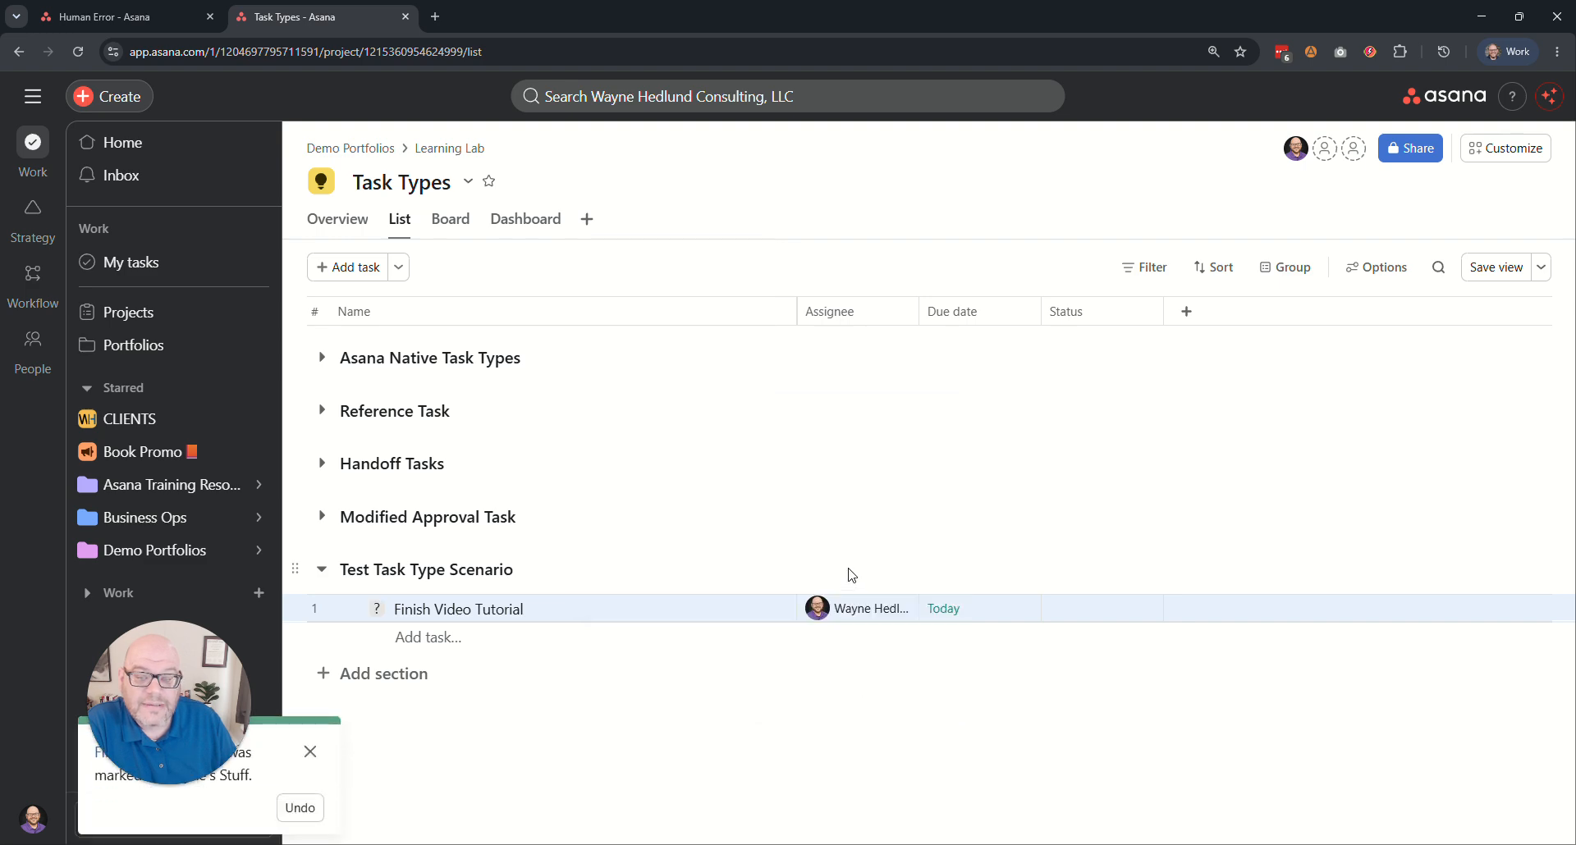
Set the Finish Video Tutorial task's status to In Progress, dismiss the conversion notice, and change the status to Completed.
{"action": "left_click", "coordinate": [376, 612]}
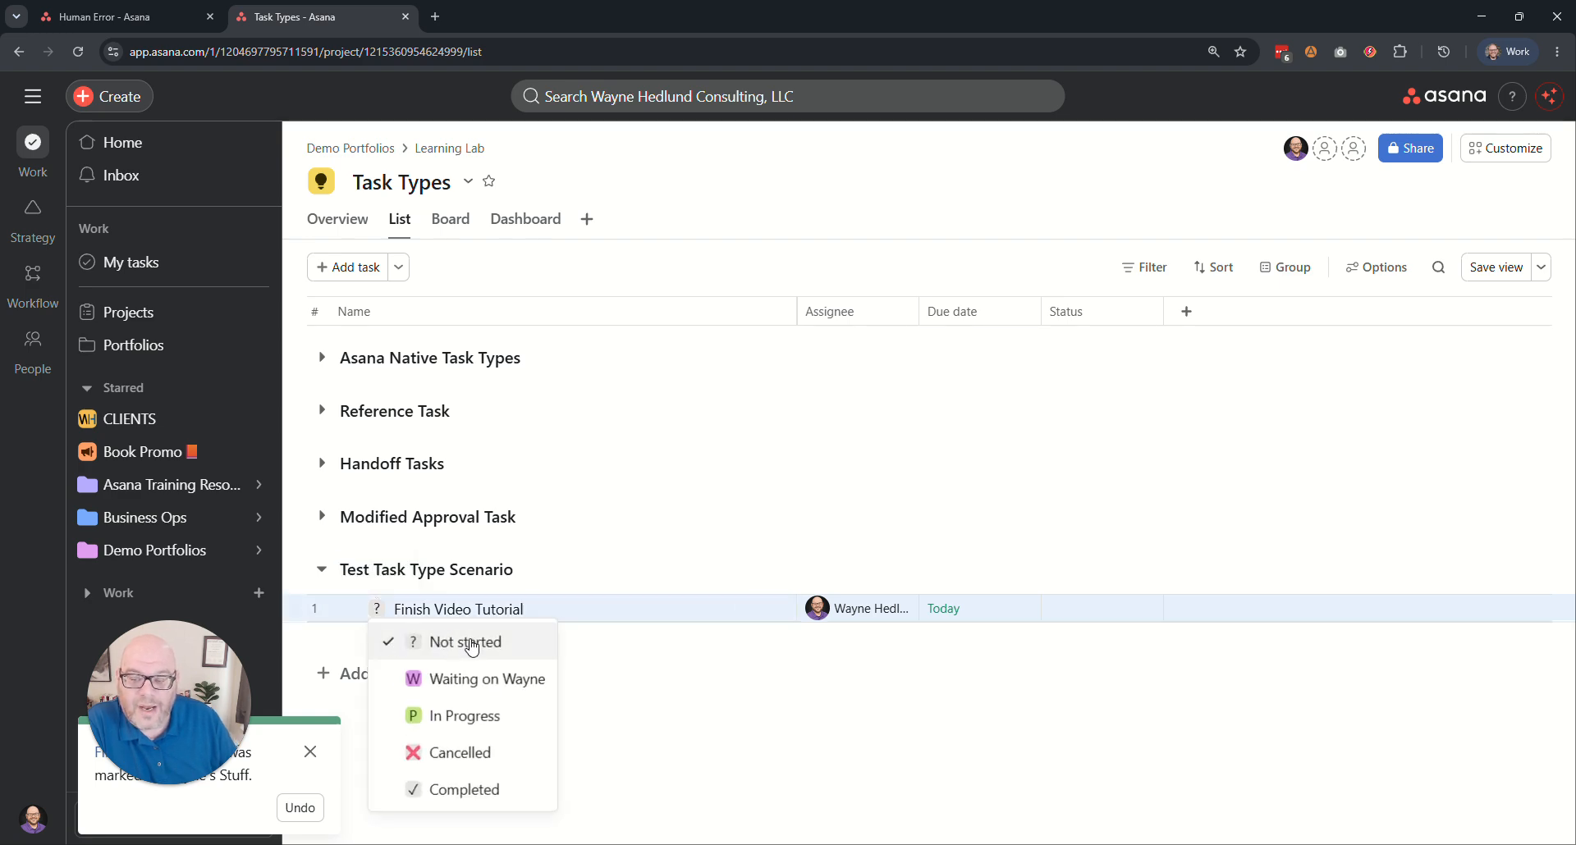
{"action": "left_click", "coordinate": [492, 719]}
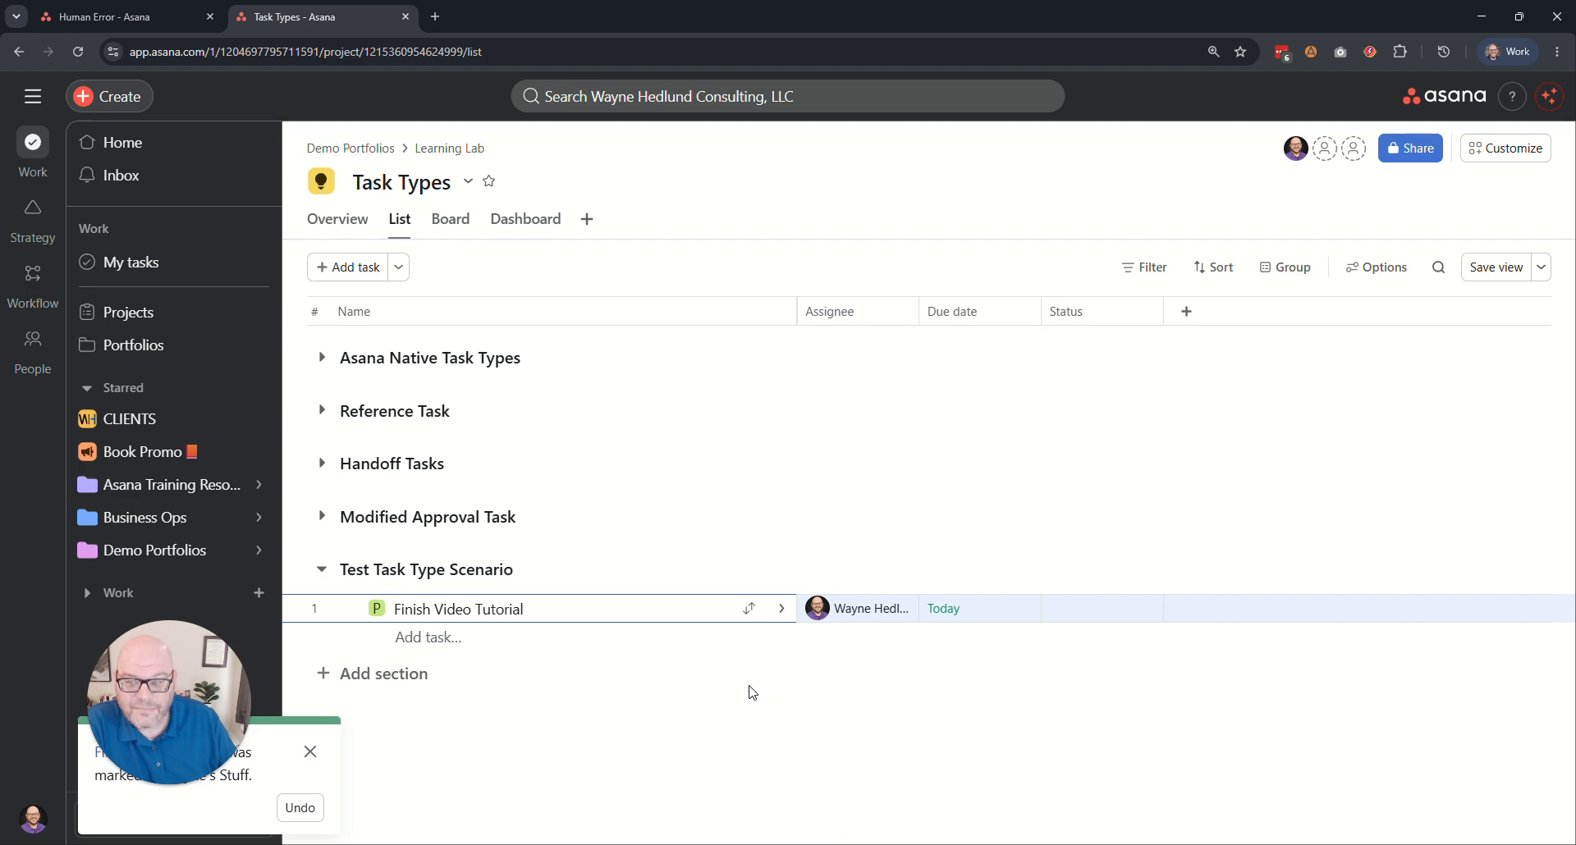
{"action": "left_click", "coordinate": [310, 752]}
{"action": "left_click", "coordinate": [377, 612]}
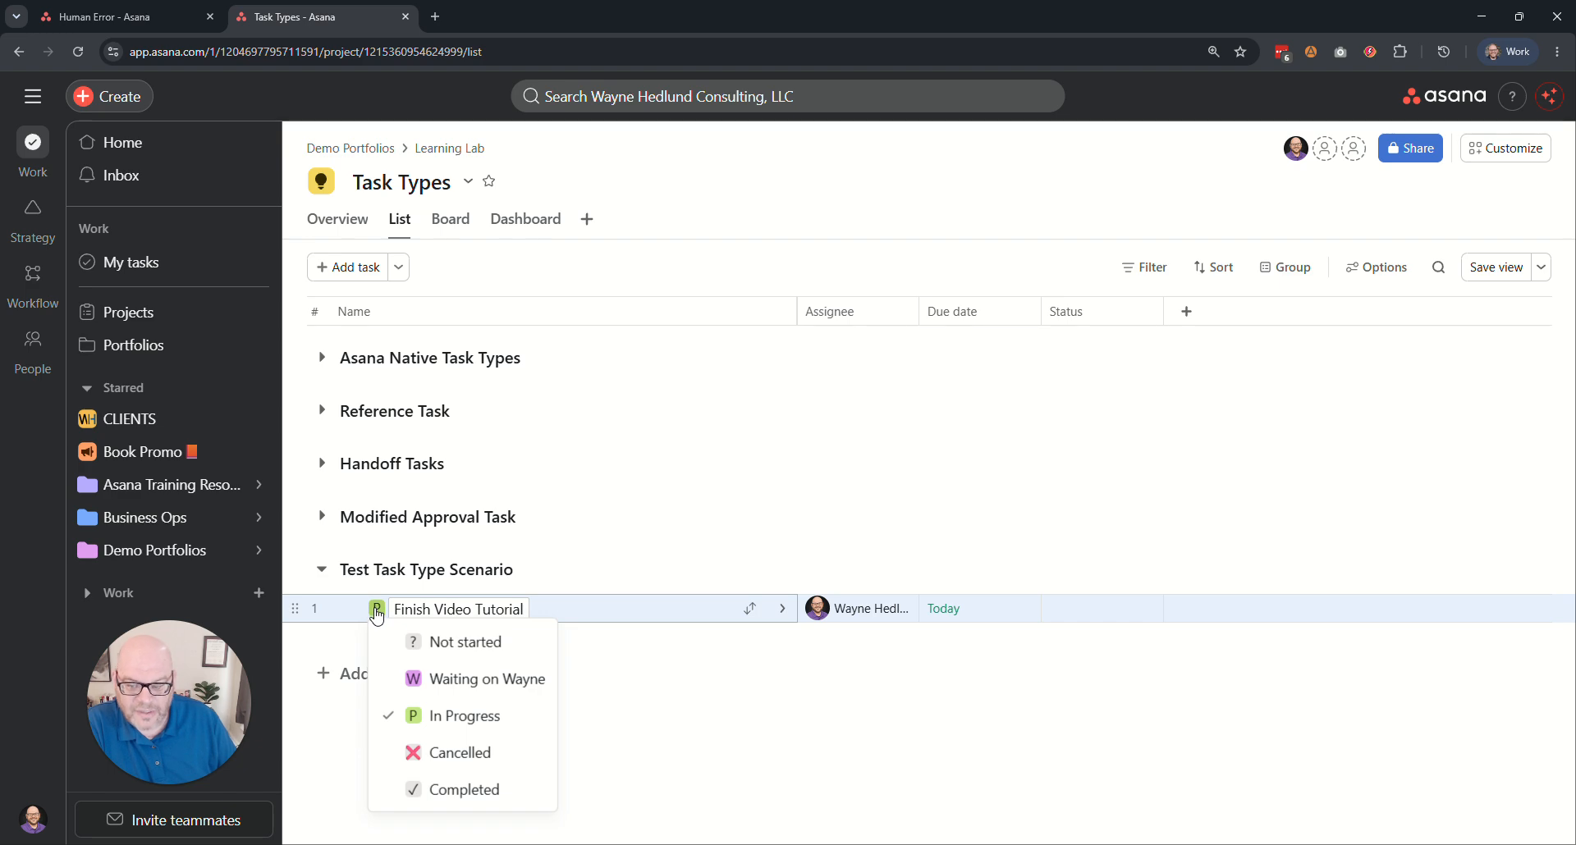
{"action": "left_click", "coordinate": [461, 791]}
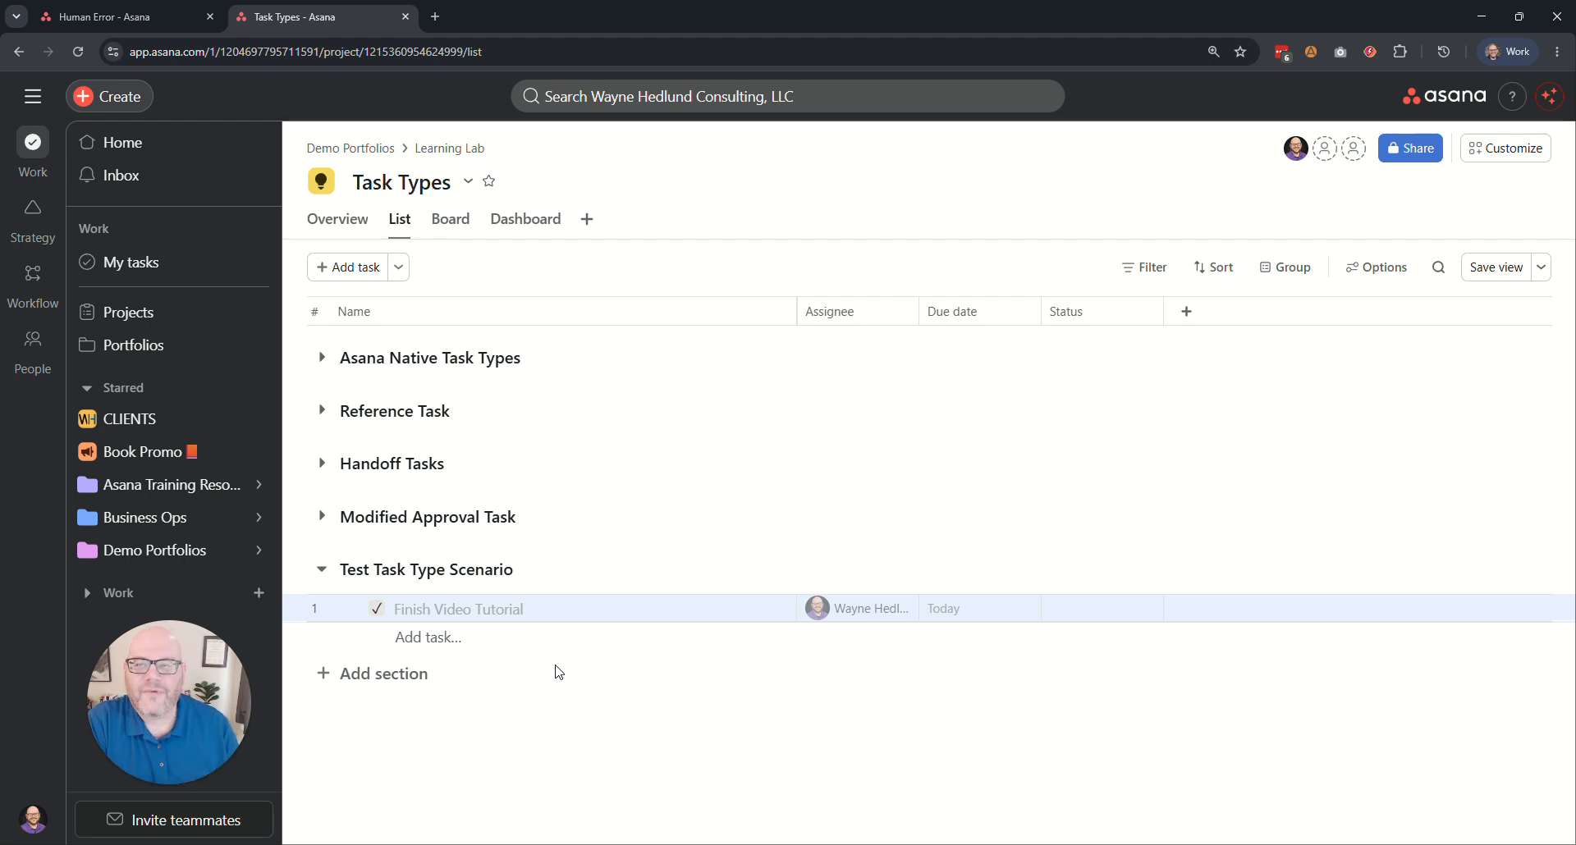
View the Human Error project, highlighting its title, and return to the Task Types project.
{"action": "left_click", "coordinate": [123, 16]}
{"action": "left_click_drag", "start_coordinate": [356, 184], "coordinate": [542, 188]}
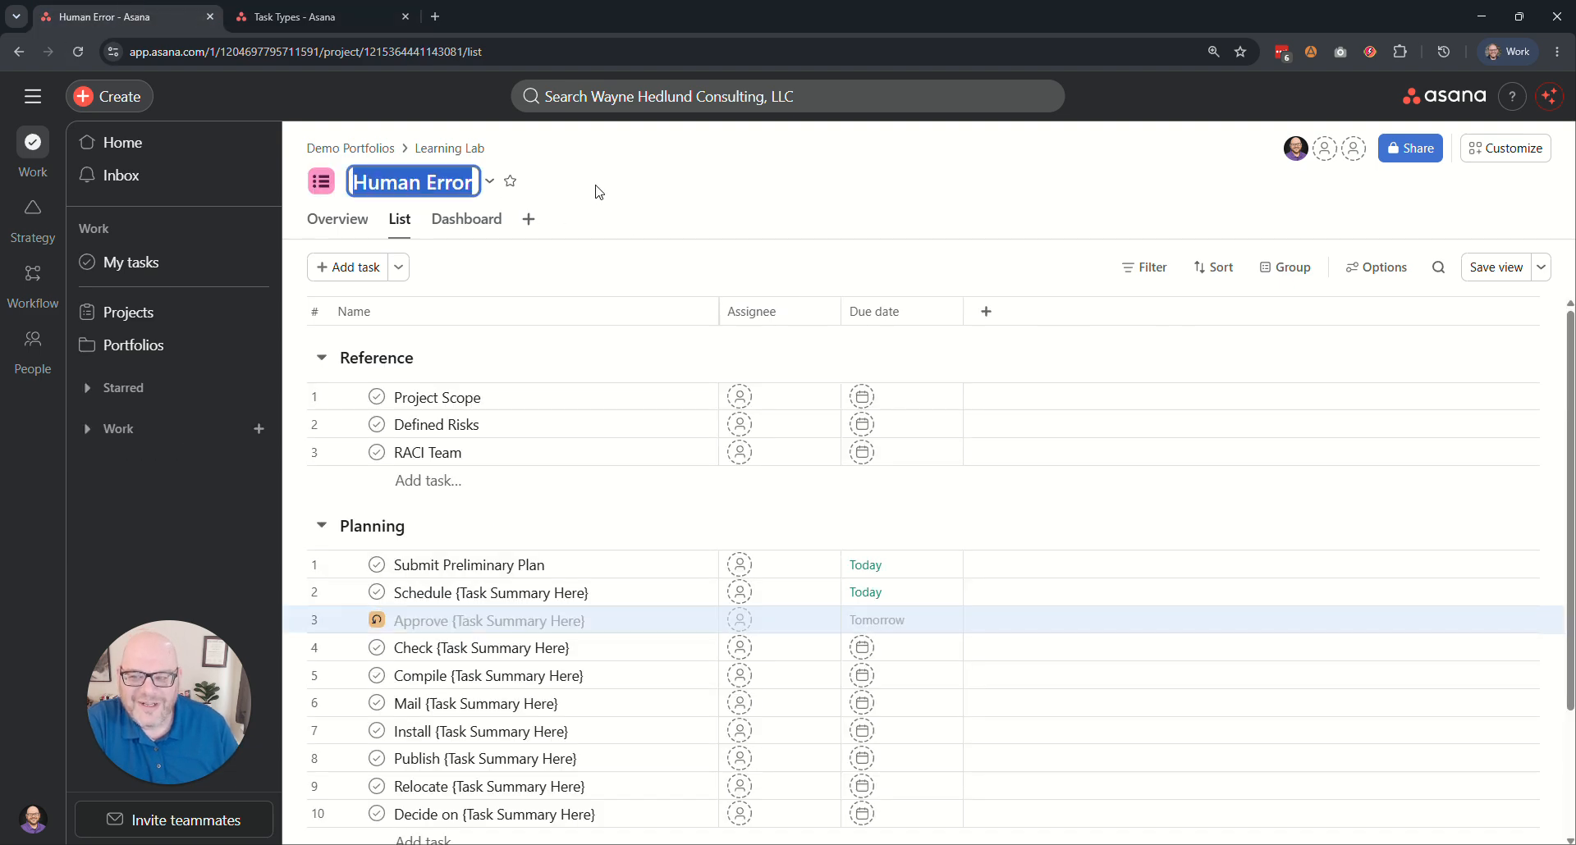
{"action": "left_click", "coordinate": [681, 194]}
{"action": "left_click", "coordinate": [345, 16]}
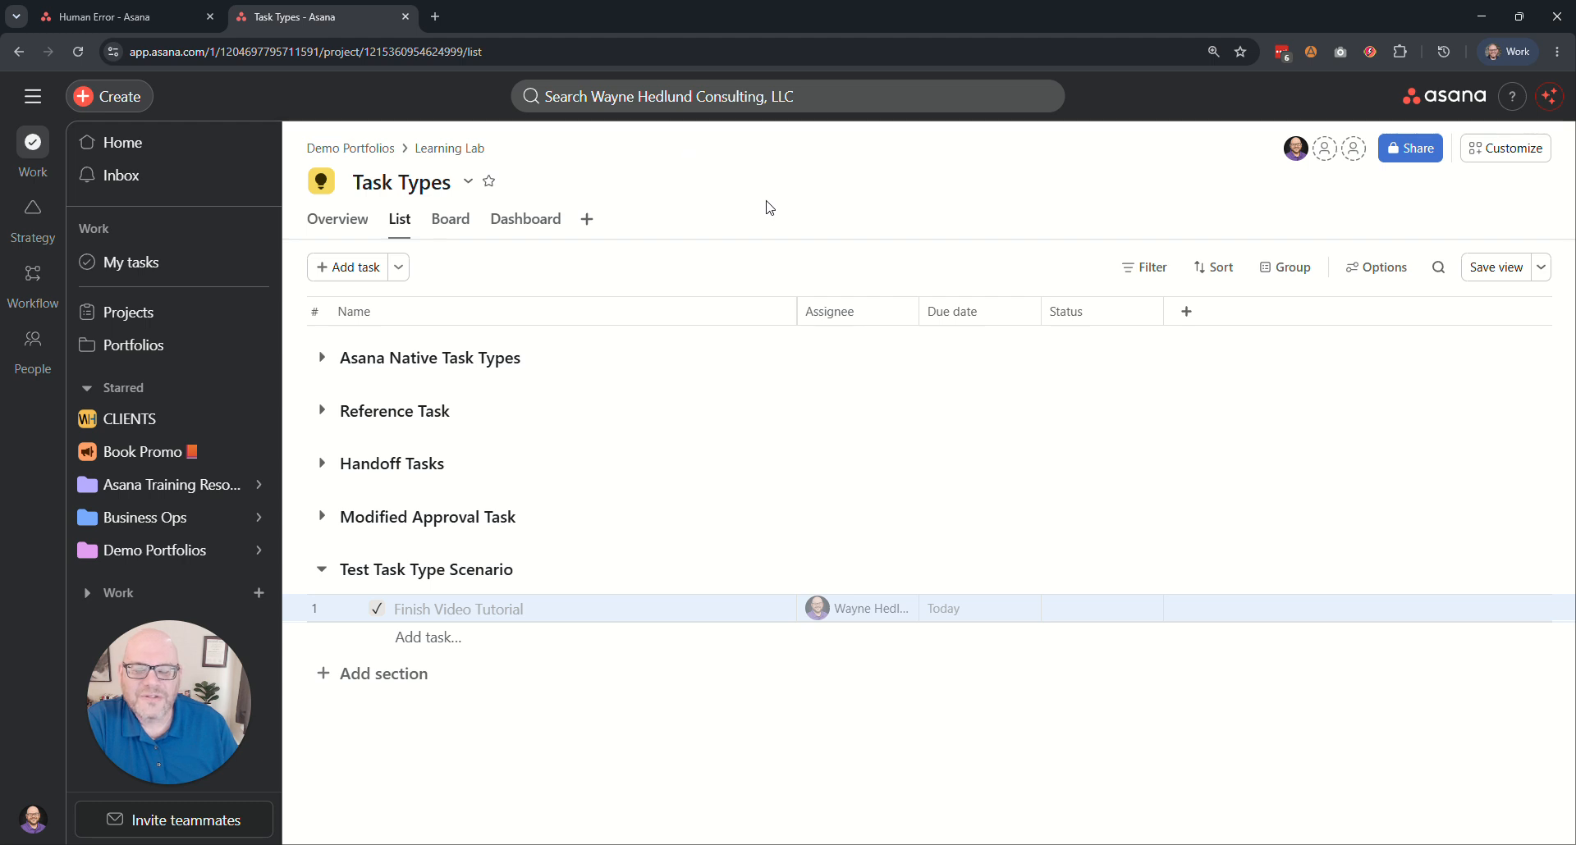